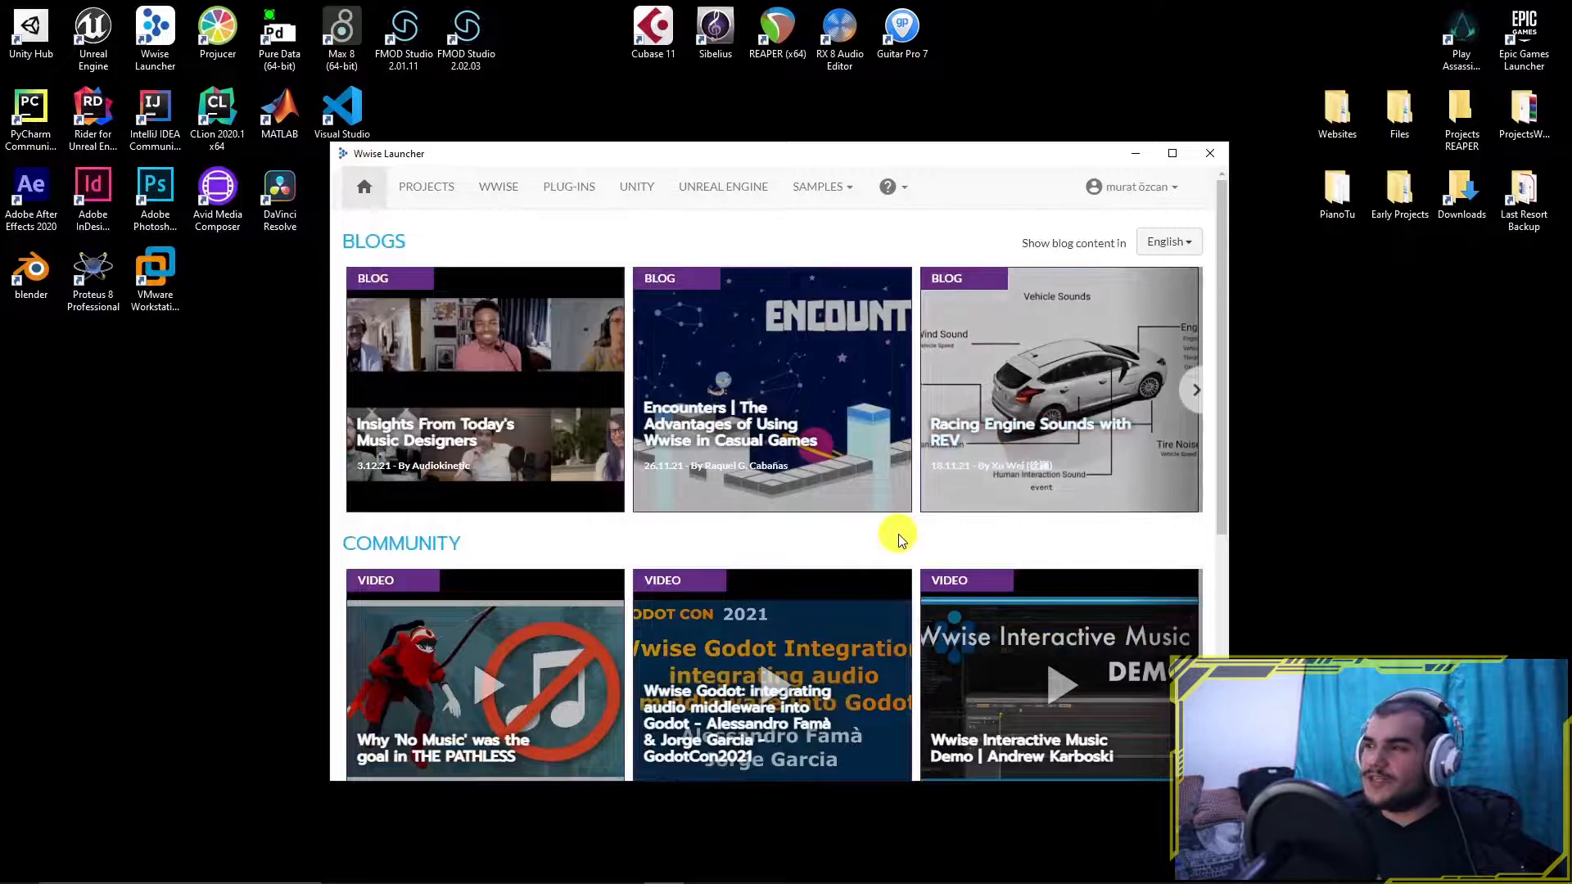
Step: Open the PizzaTime_WWise Unity project in Wwise 2021.1.4.7707
click(643, 181)
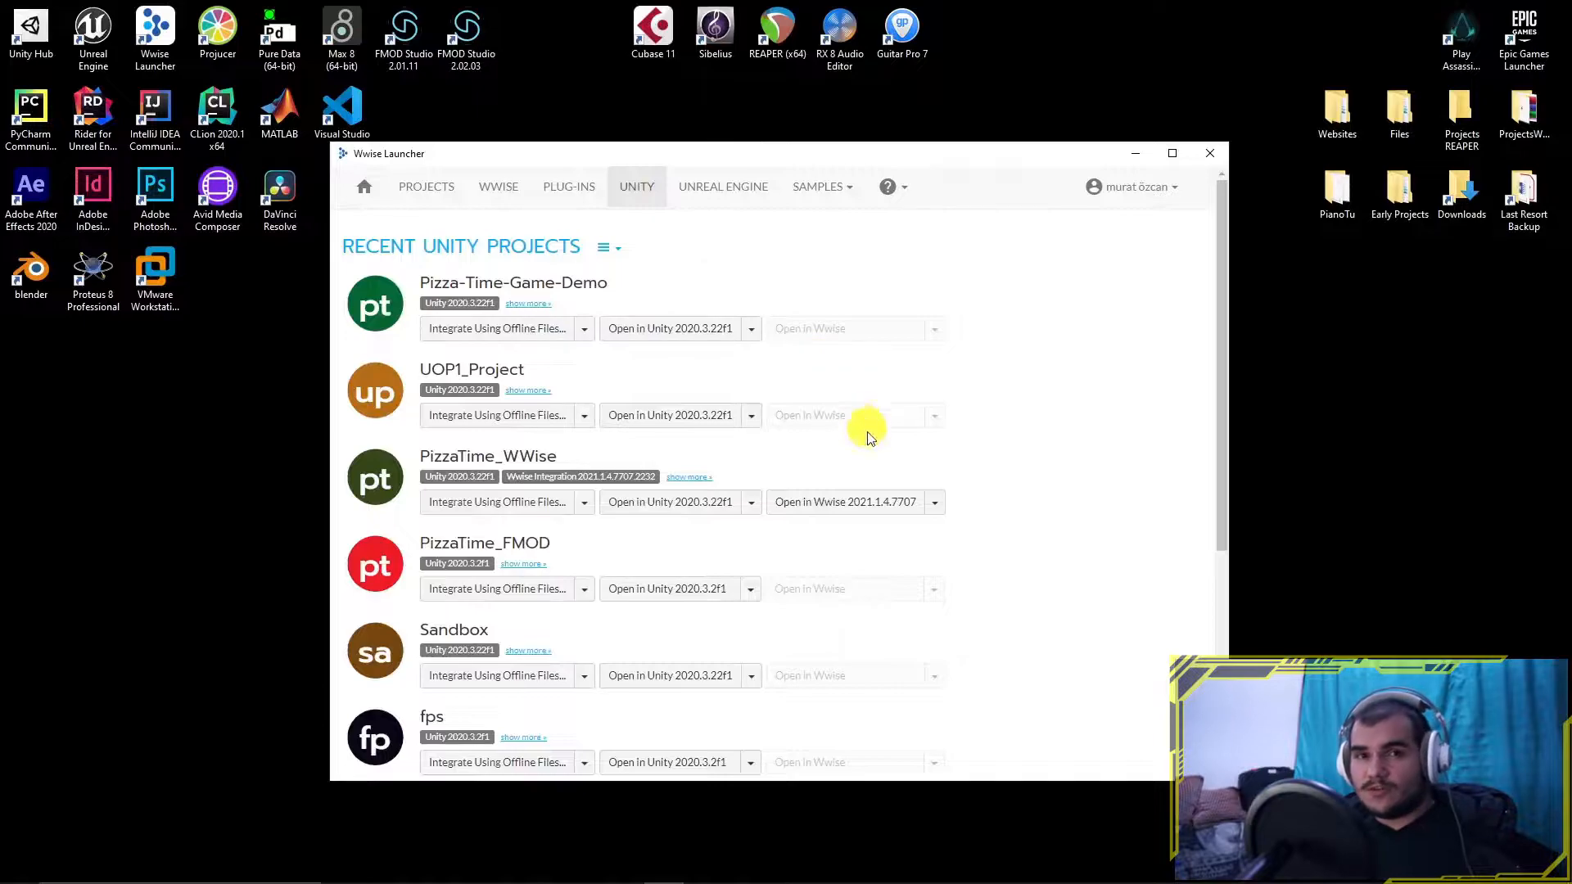
click(871, 504)
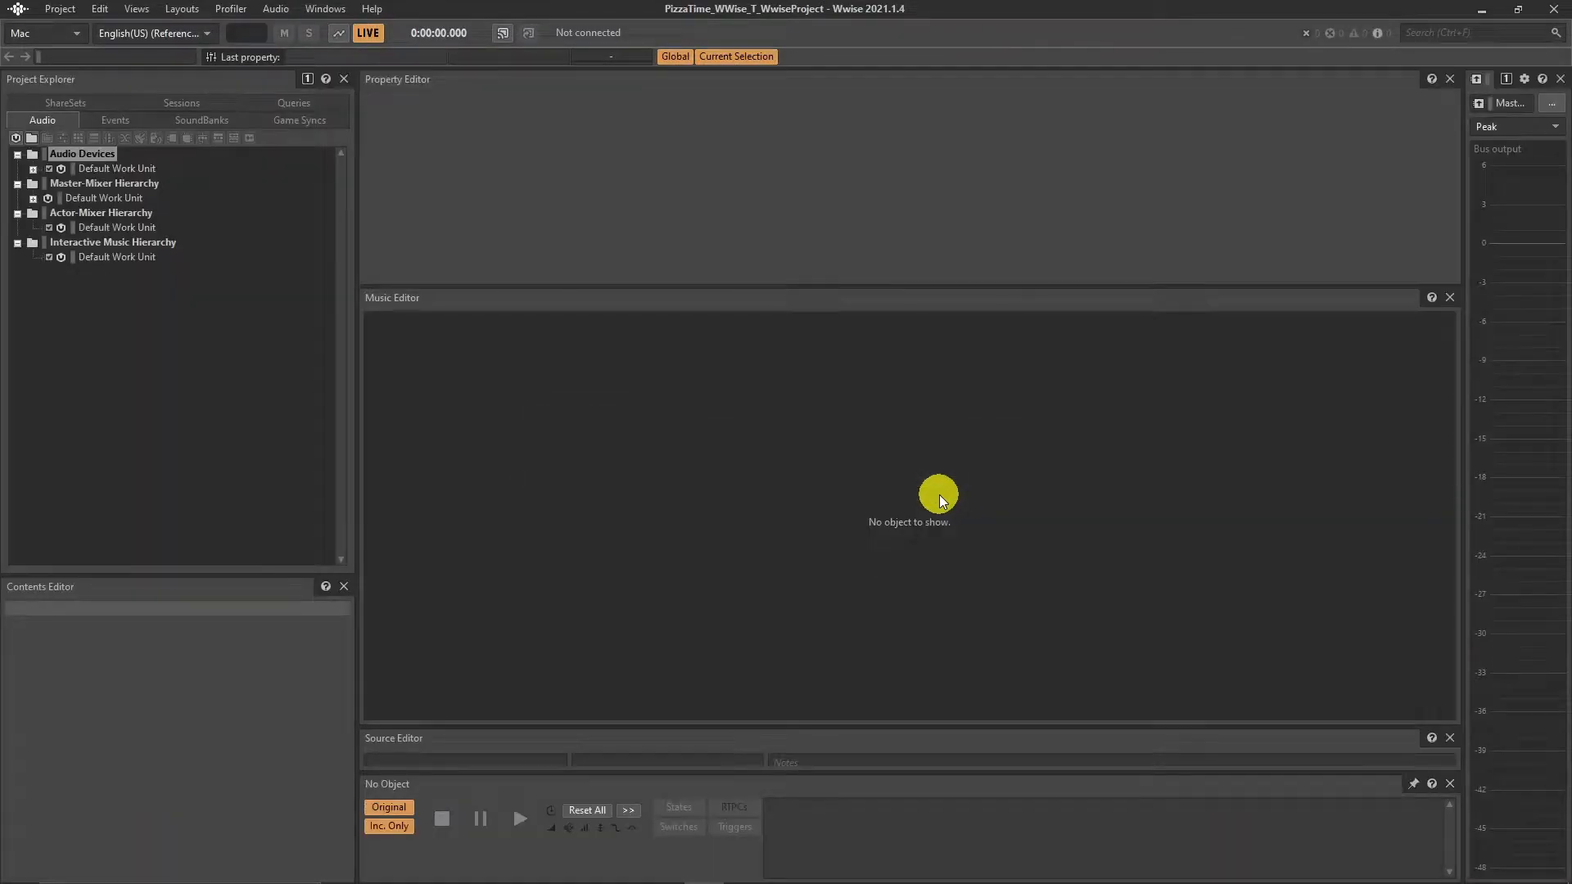
Step: Create a Music Playlist Container named Menu in the Interactive Music Hierarchy's Default Work Unit
right_click(120, 259)
mouse_move(205, 270)
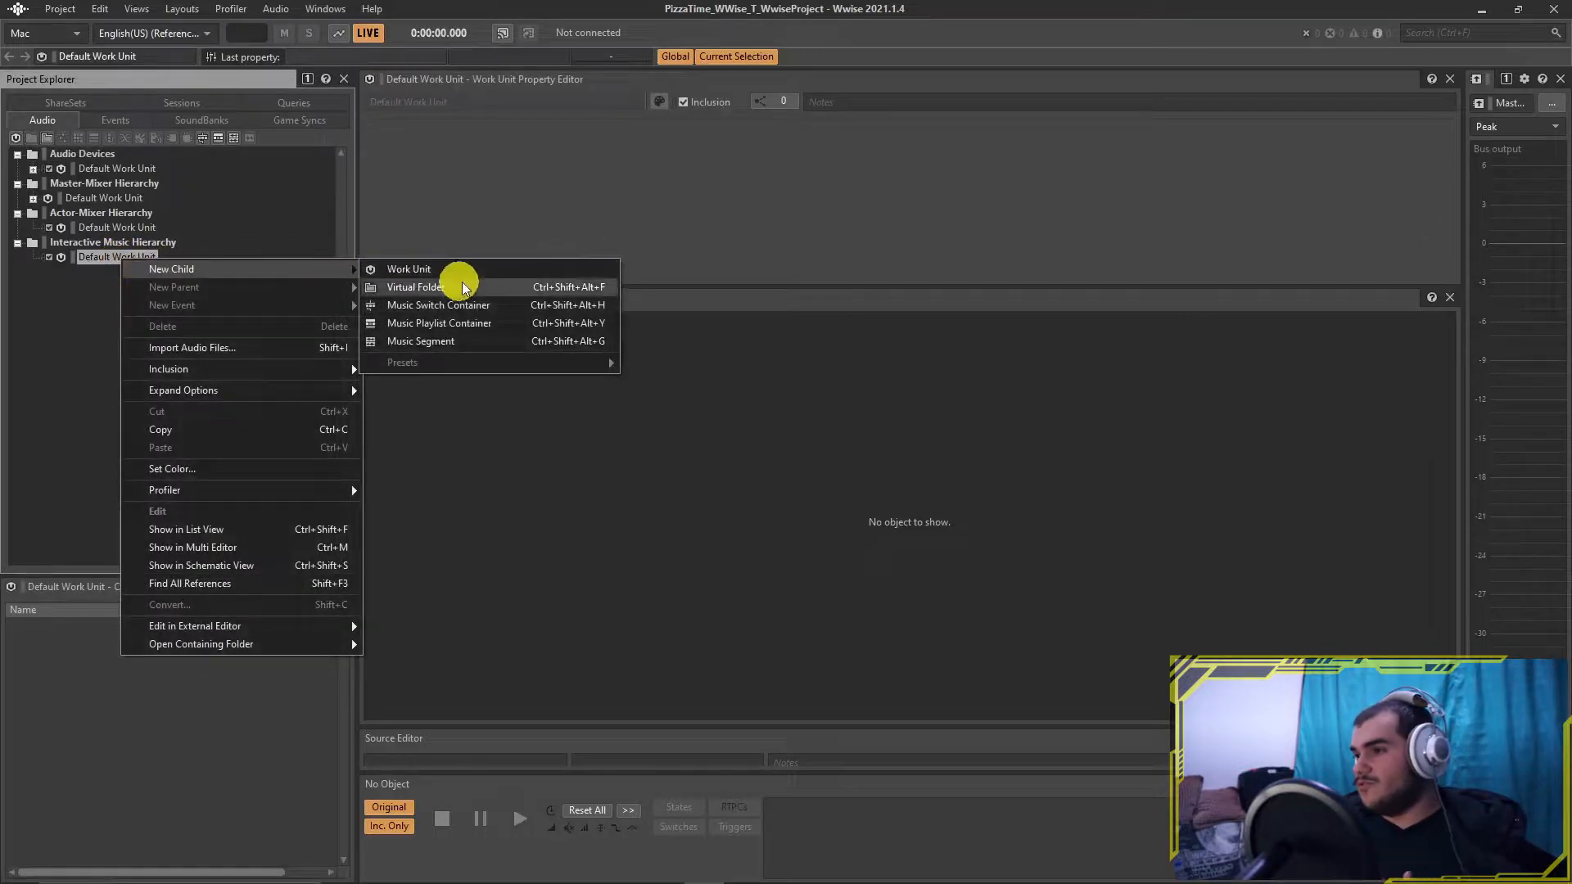
click(488, 324)
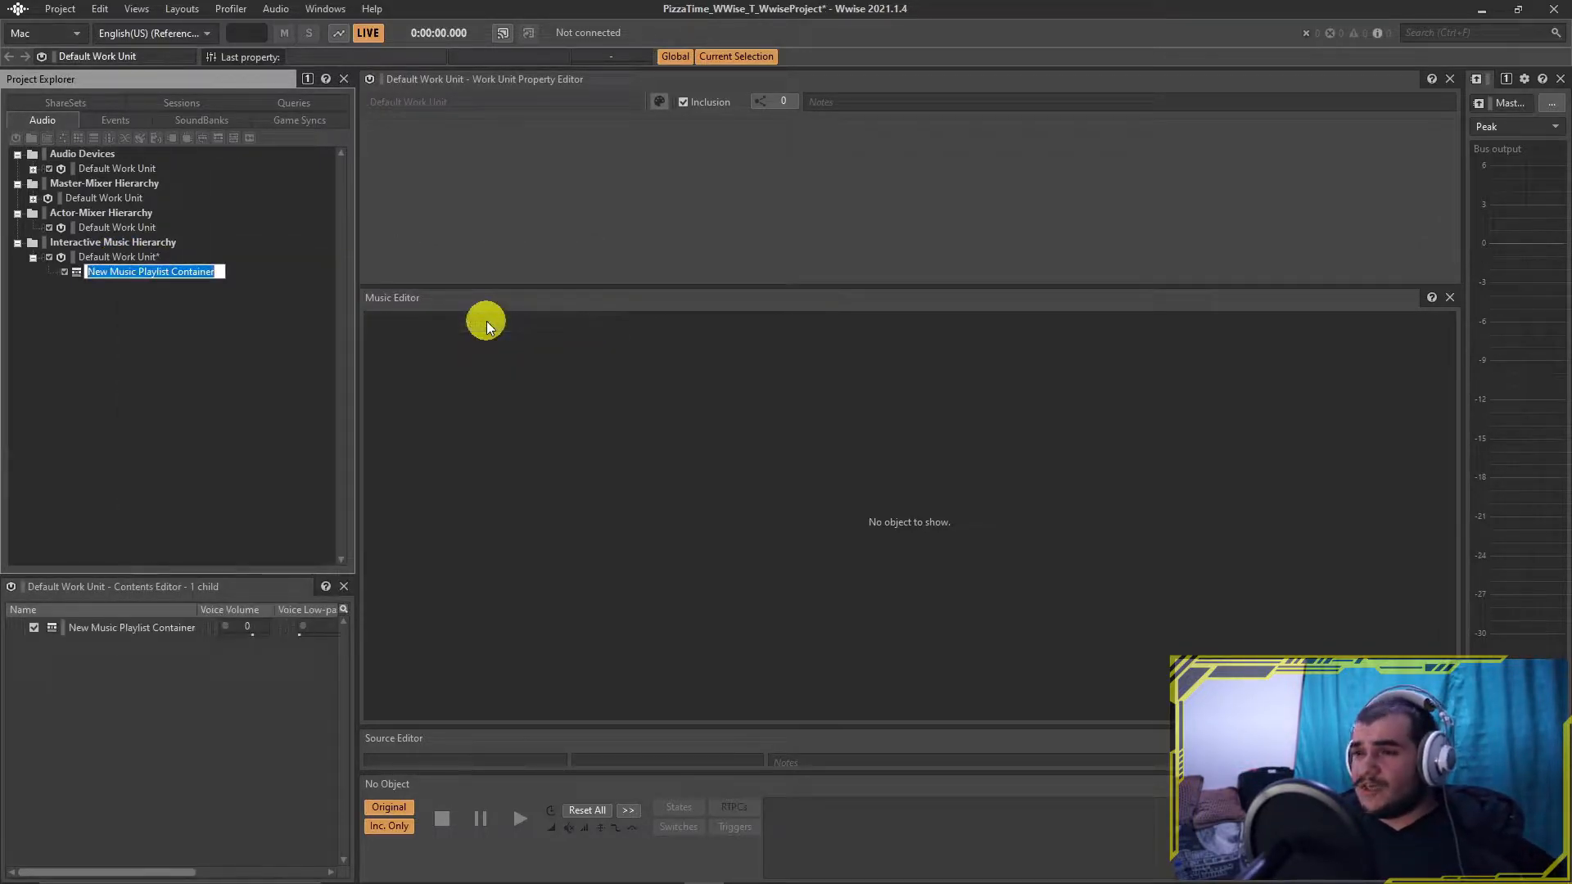
text(Menu)
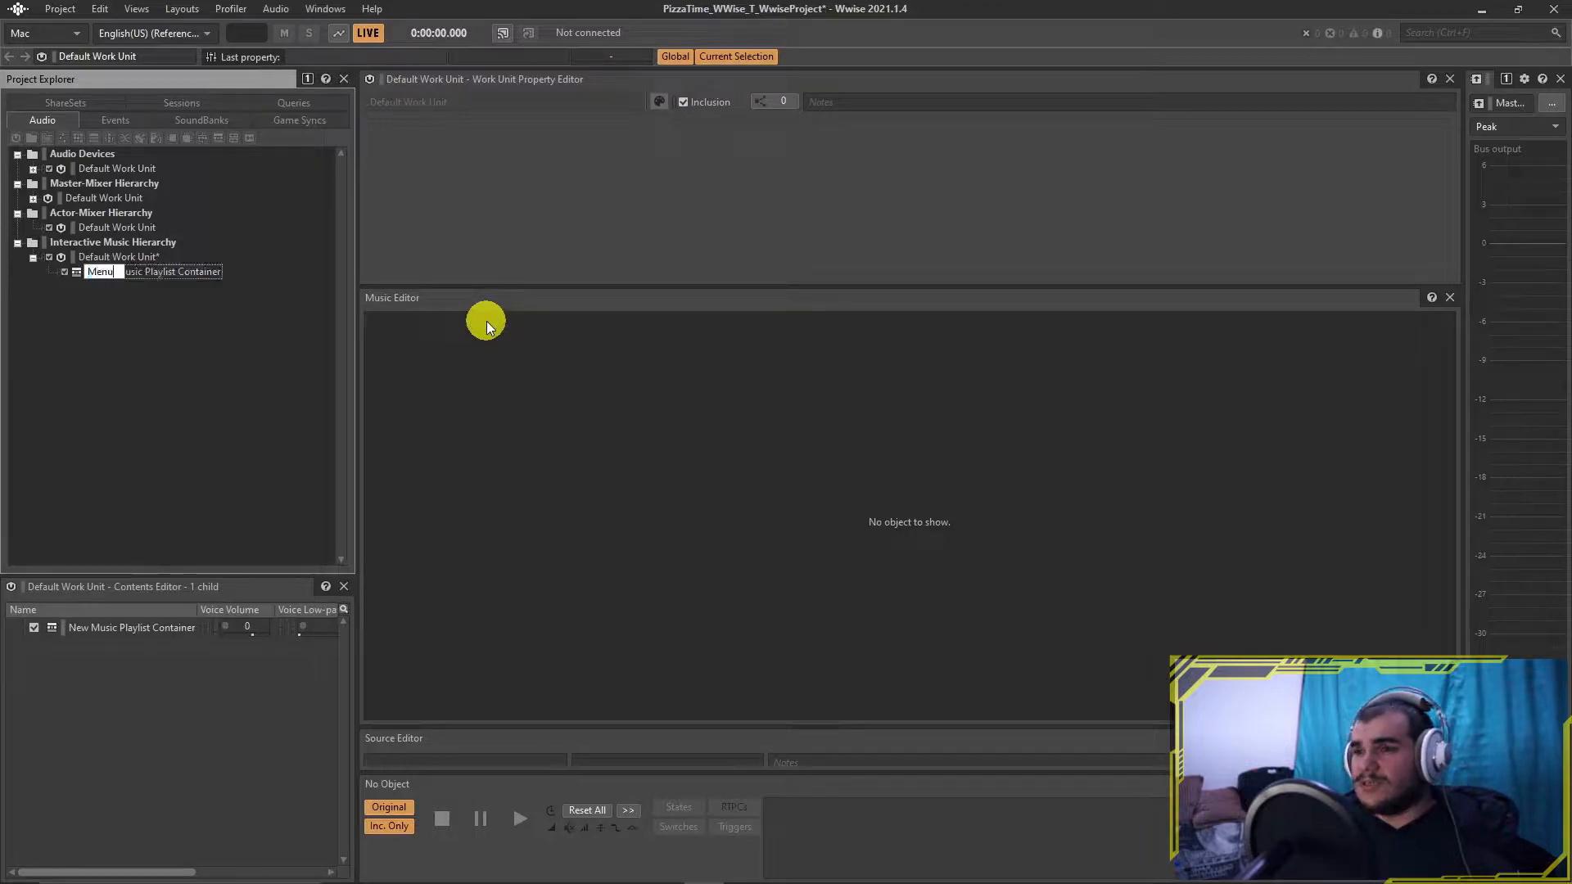
key(Return)
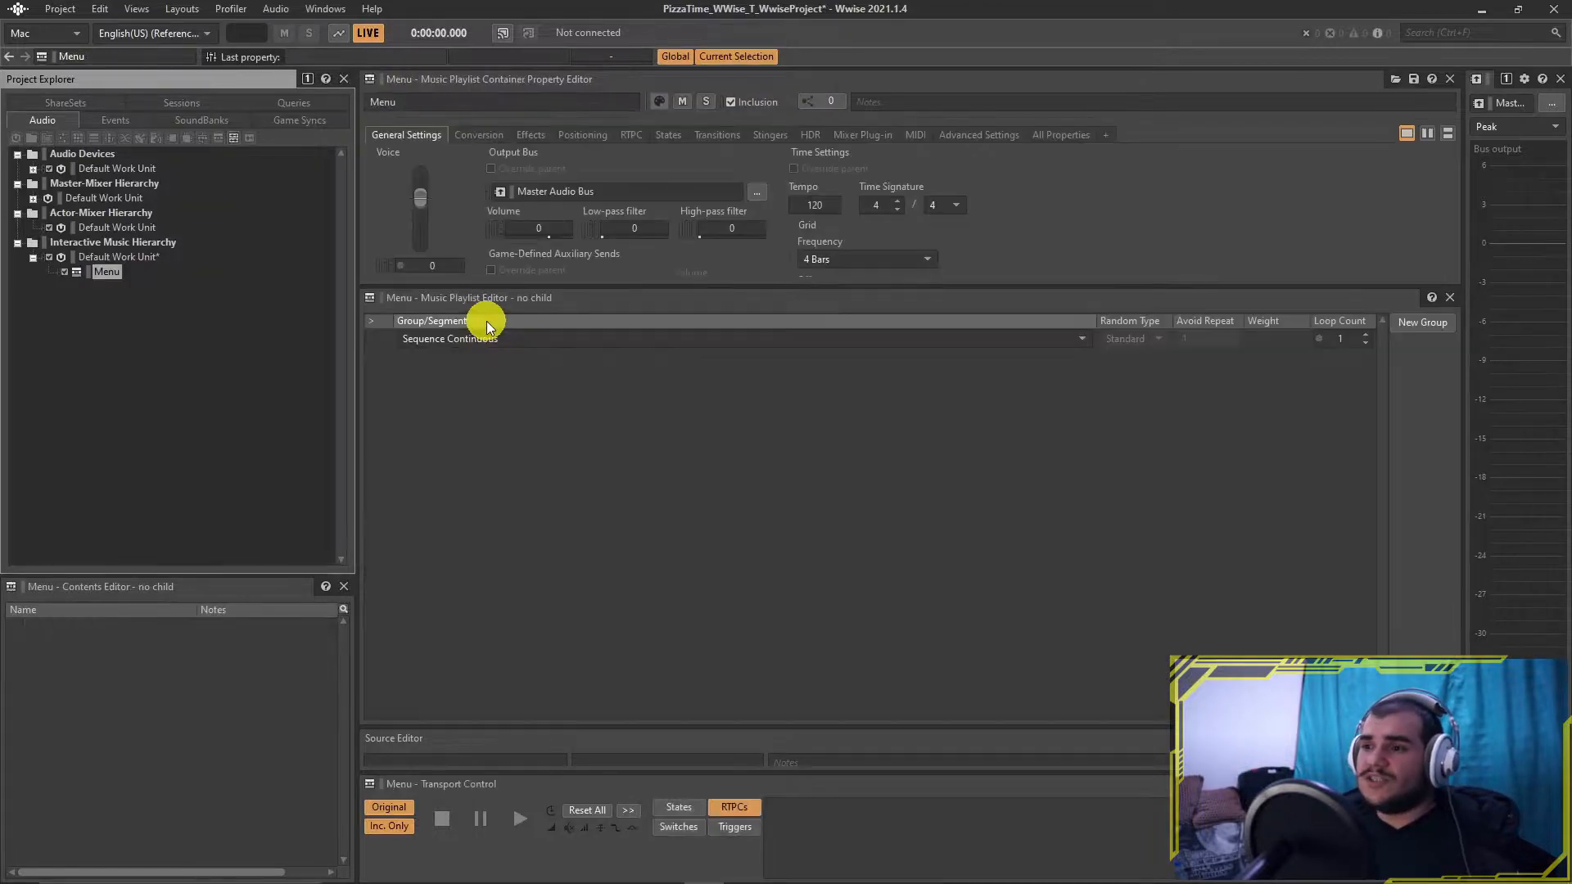
Step: Add a music segment named MenuMusic inside the Menu playlist container
right_click(109, 275)
mouse_move(165, 281)
click(422, 277)
text(MenuMusic)
key(Return)
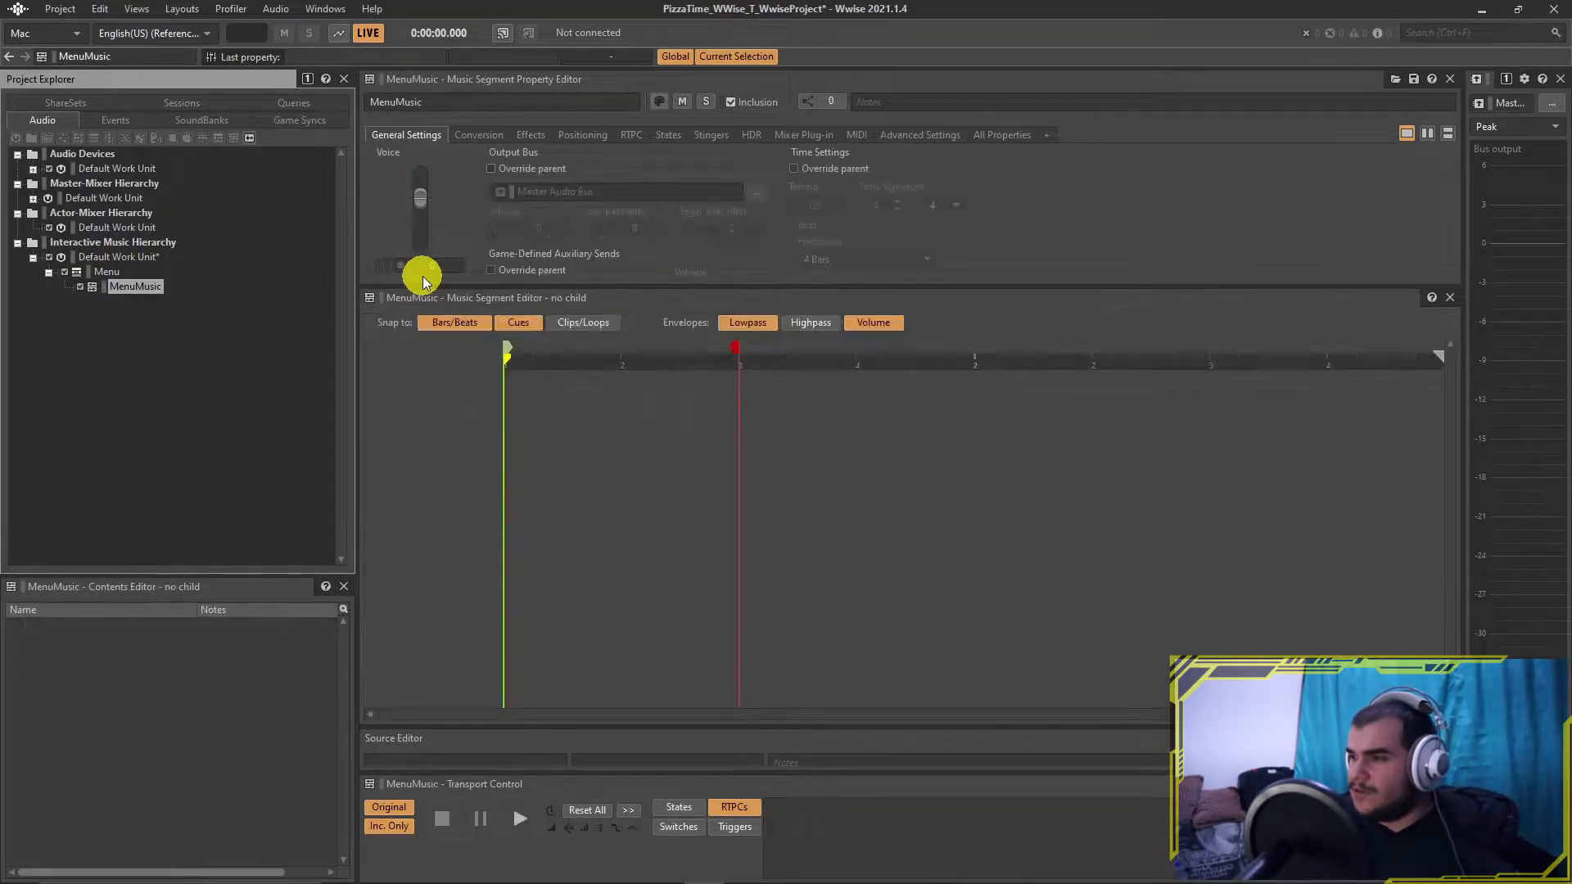
Step: Add a Bass track to MenuMusic and import MenuBass_120B_3B_1T.wav into it, replacing the existing original file
right_click(420, 396)
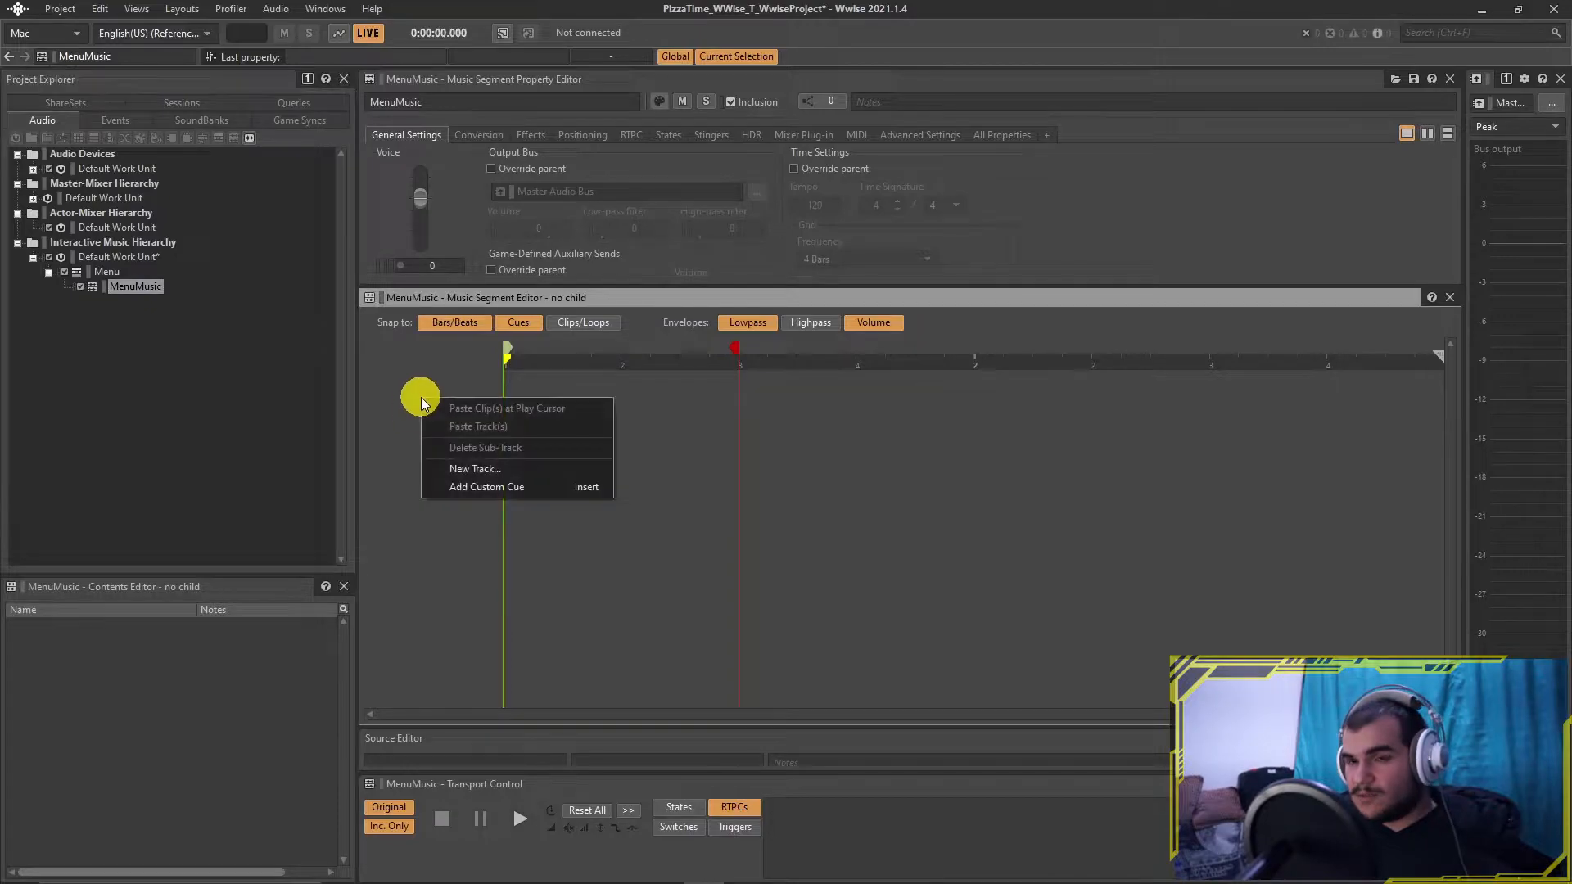
click(472, 461)
text(Bass)
key(Return)
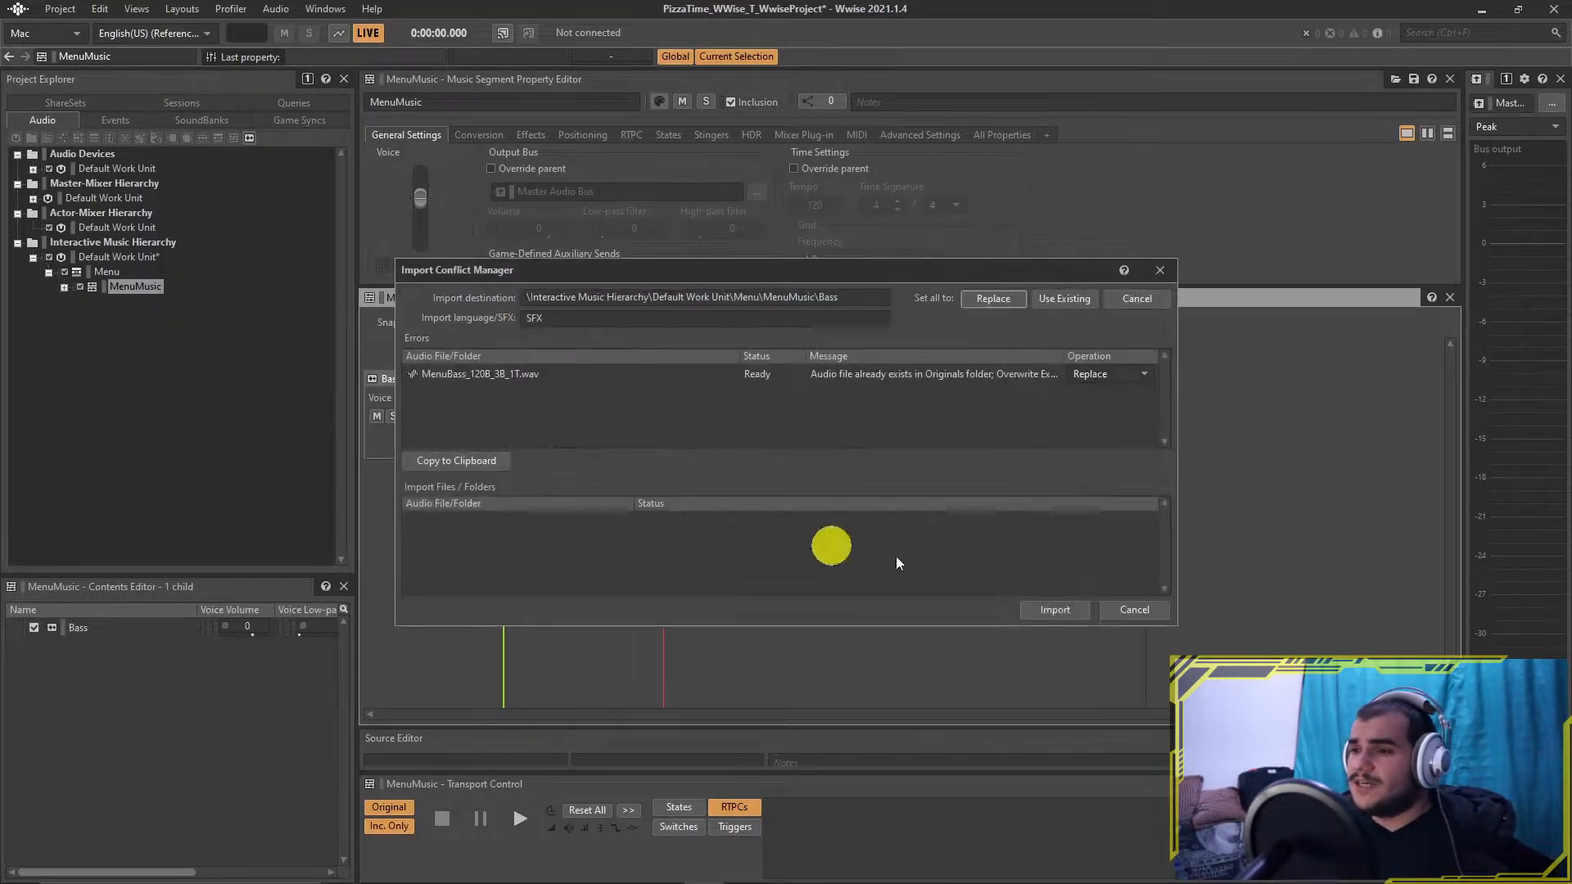
click(1054, 608)
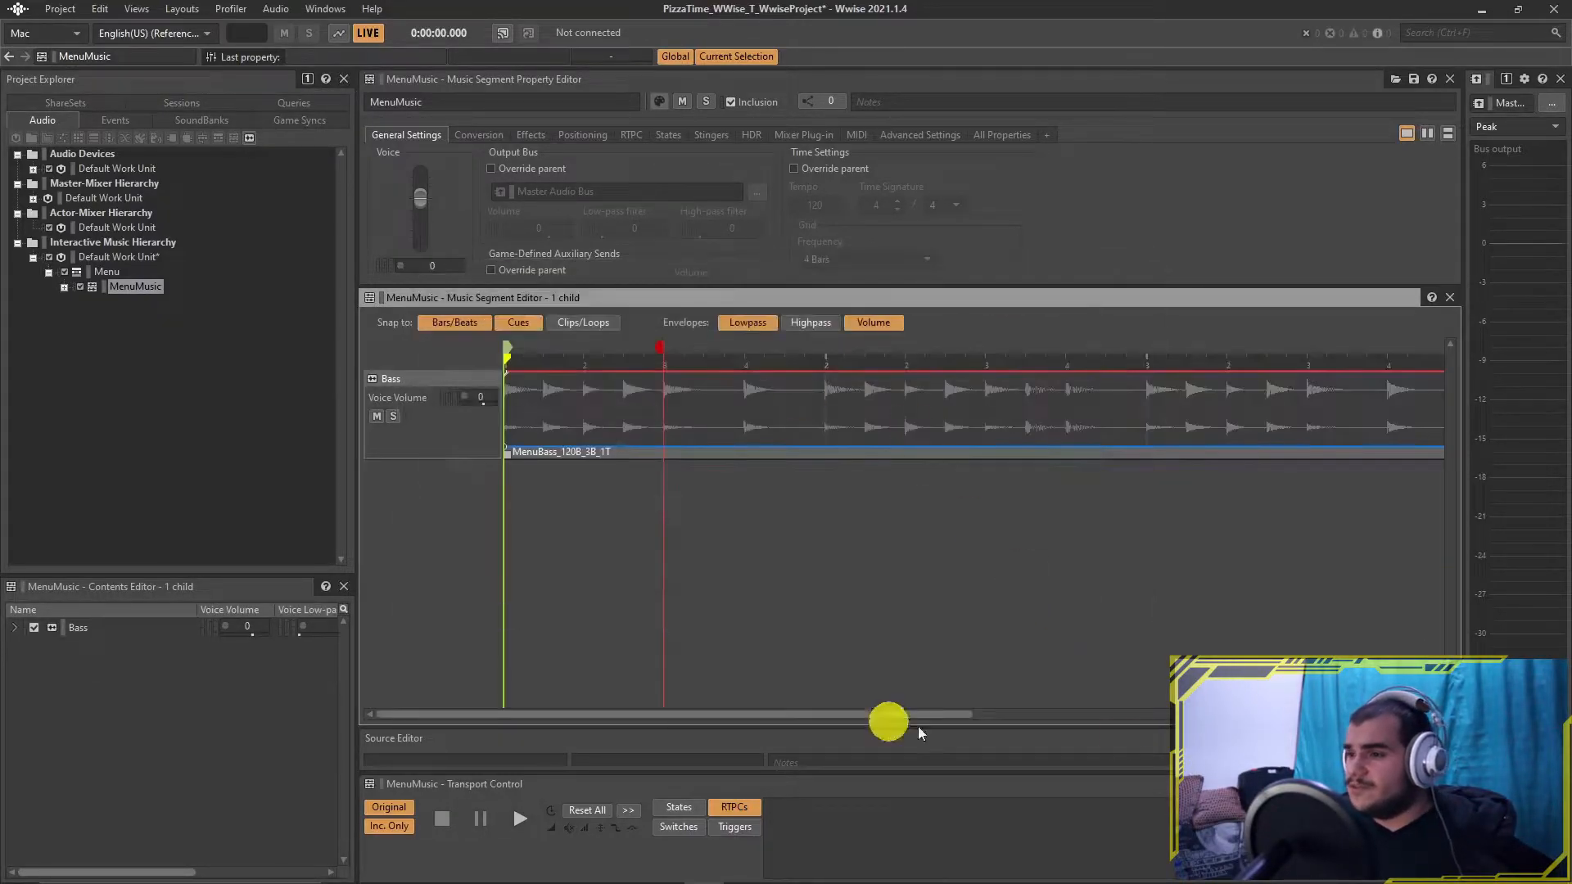
Step: Move the MenuMusic segment's exit cue to the end of the fourth bar
click(1429, 715)
drag(591, 350, 1229, 379)
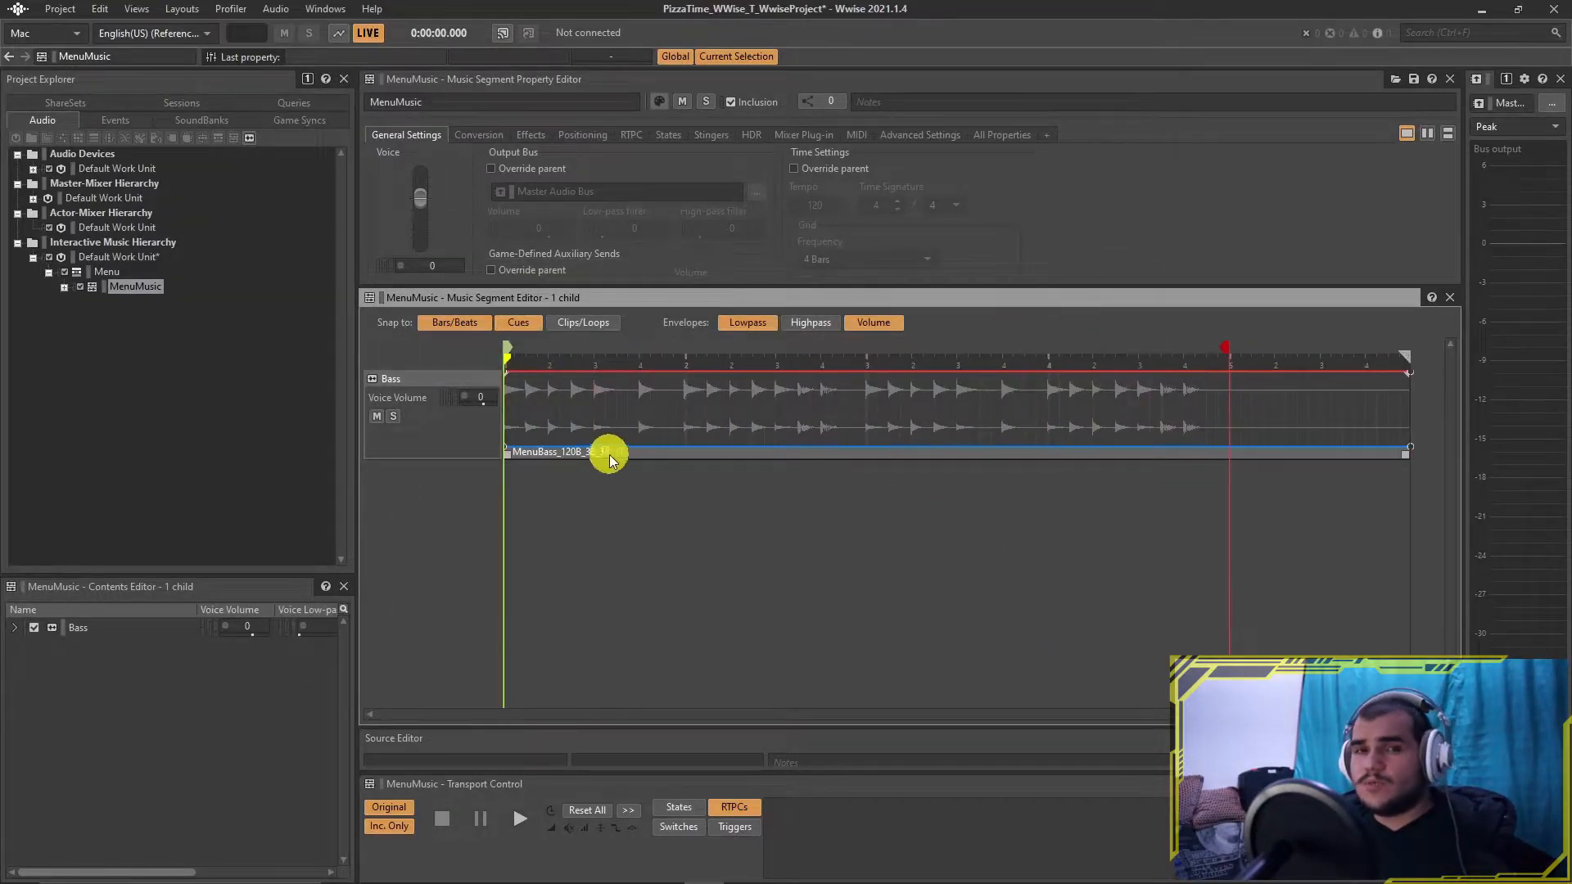
Step: Add a SubBass track to MenuMusic and import MenuSubBass_120B_4B_1T.wav into it, replacing the existing original file
right_click(471, 521)
click(524, 588)
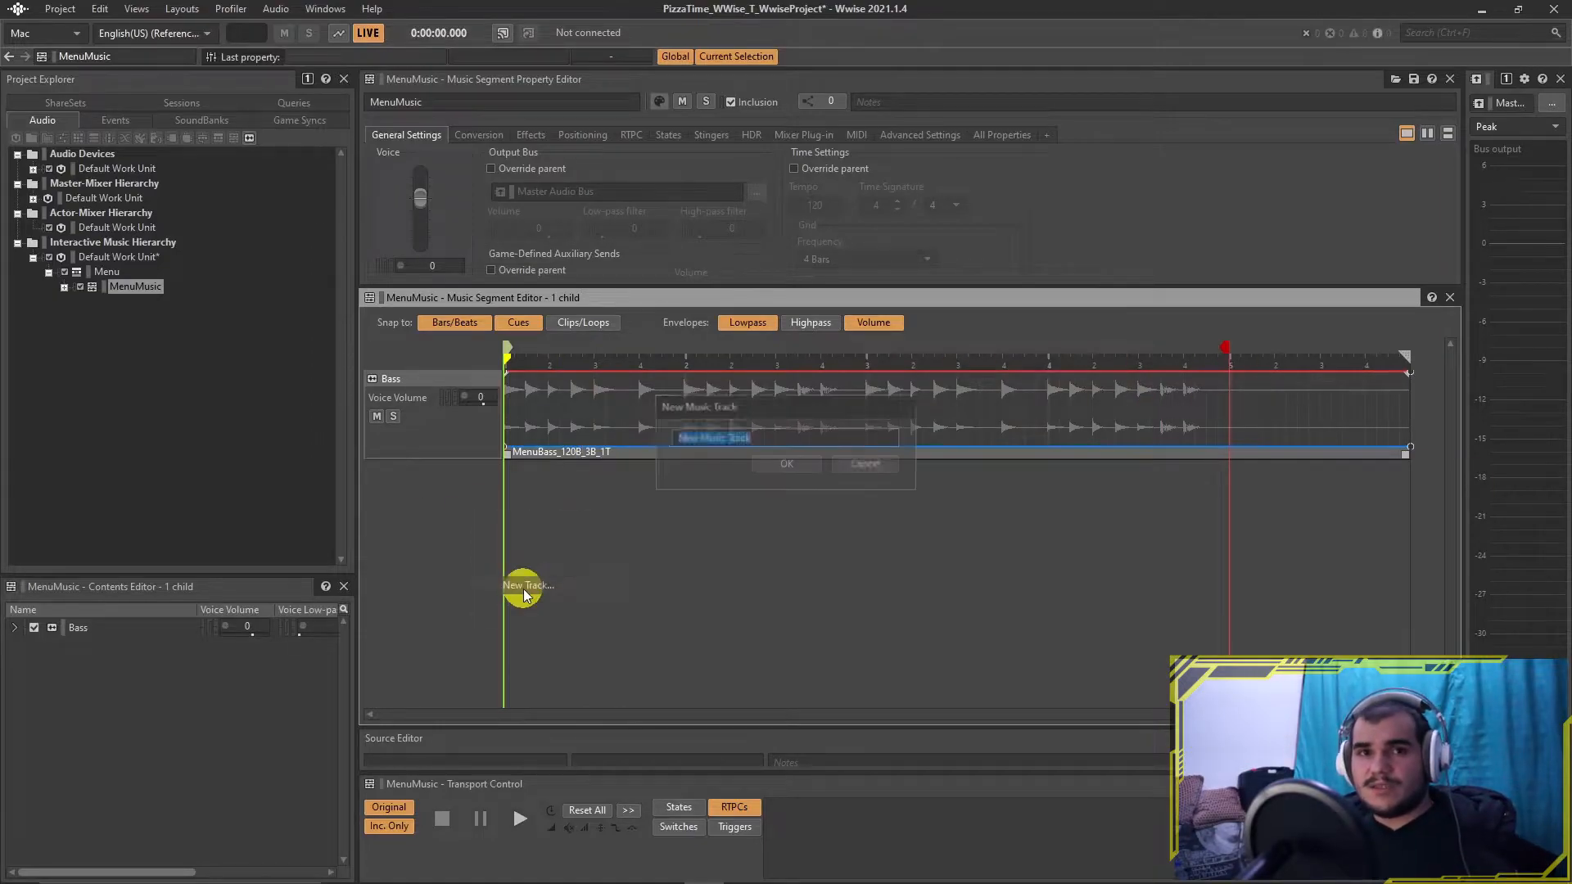
key(BackSpace)
text(SubBass)
key(Return)
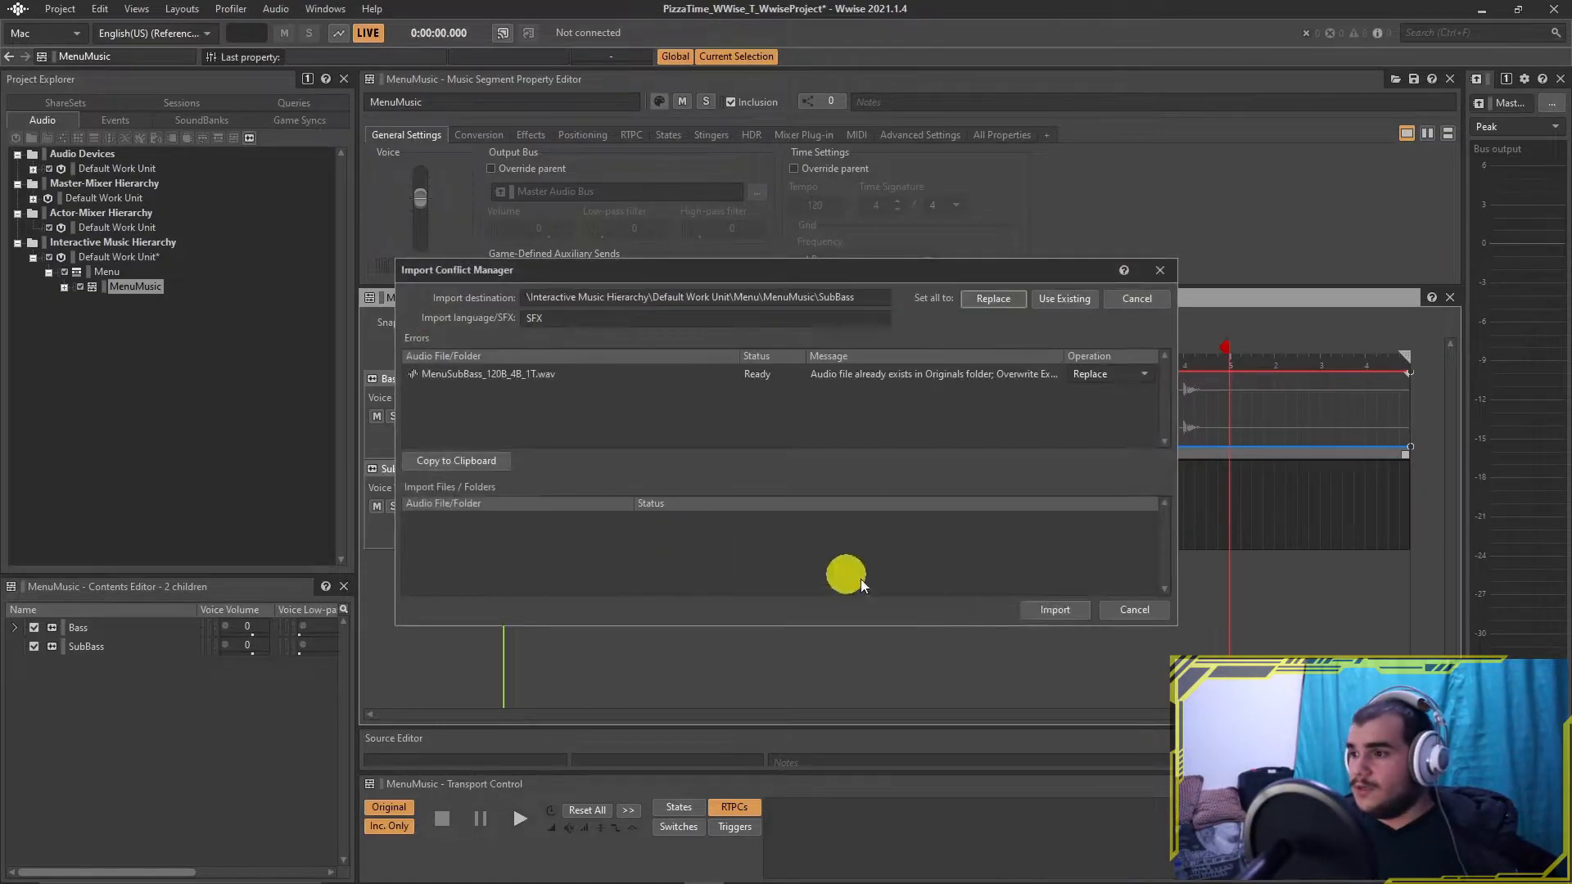
click(1054, 608)
Step: Add a Melody track to MenuMusic containing the MenuMelody_120B_4B audio
right_click(410, 583)
click(458, 650)
text(Melody)
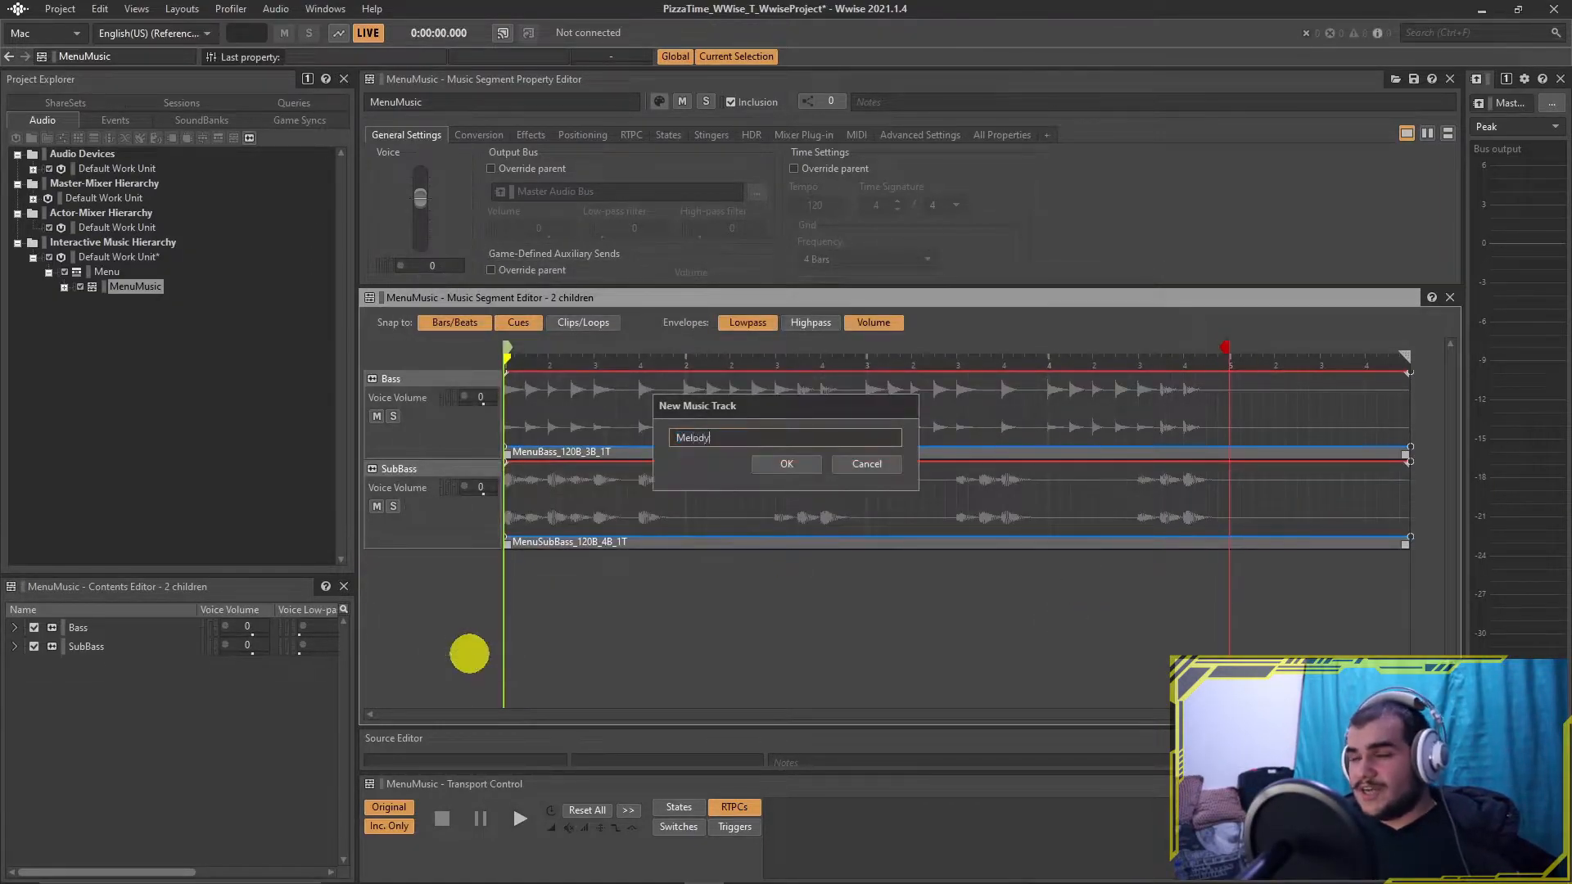
key(Return)
Step: Add a music track named Robot to MenuMusic and set its track type to Sequence Step
right_click(446, 655)
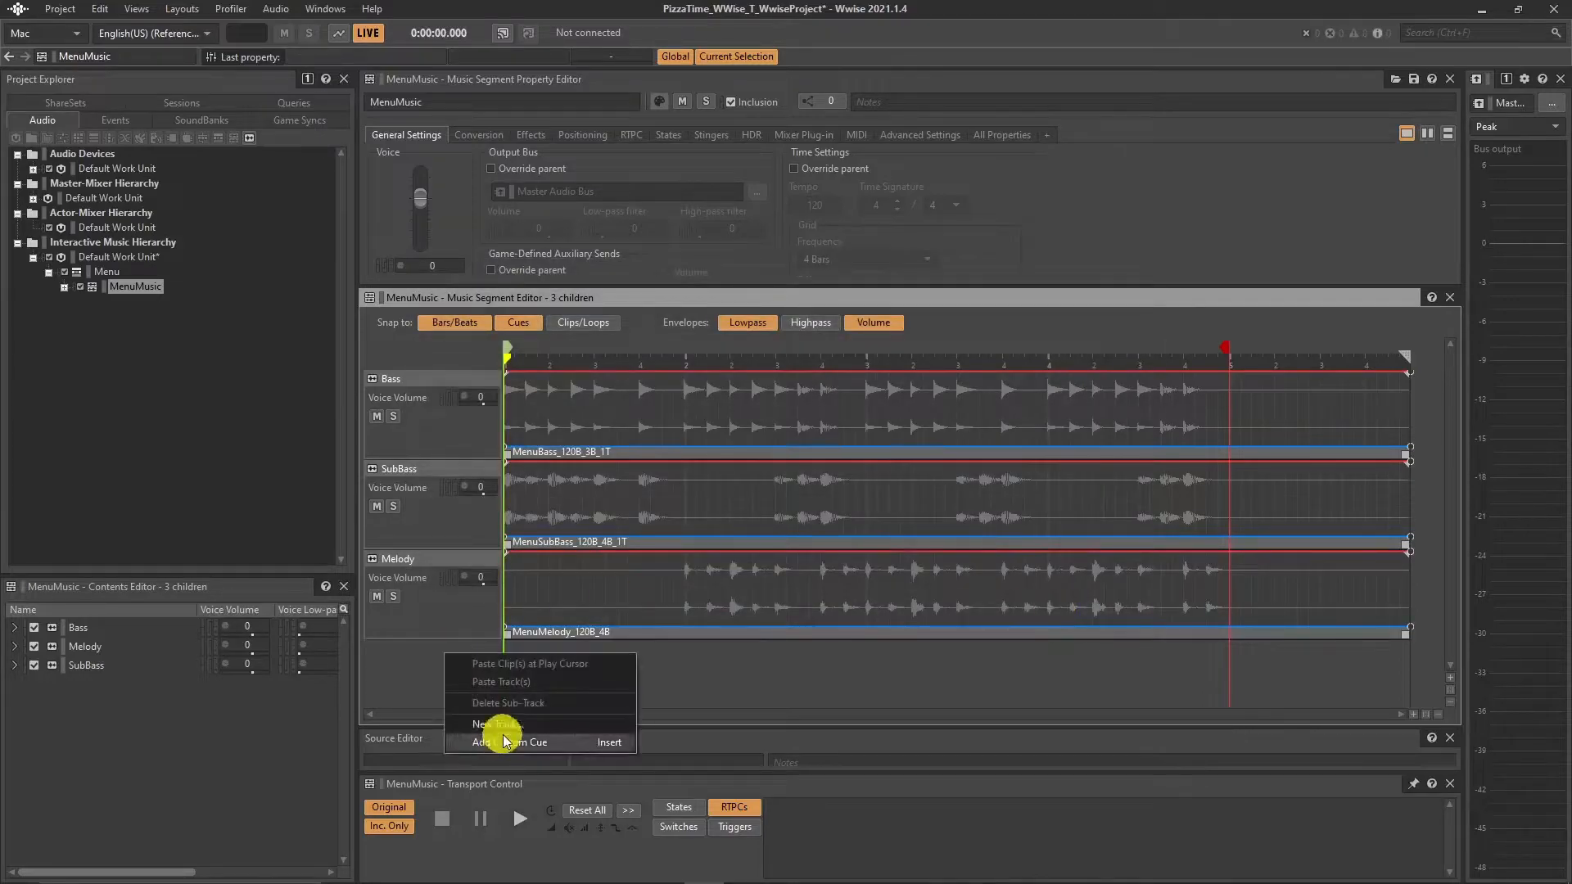
click(499, 724)
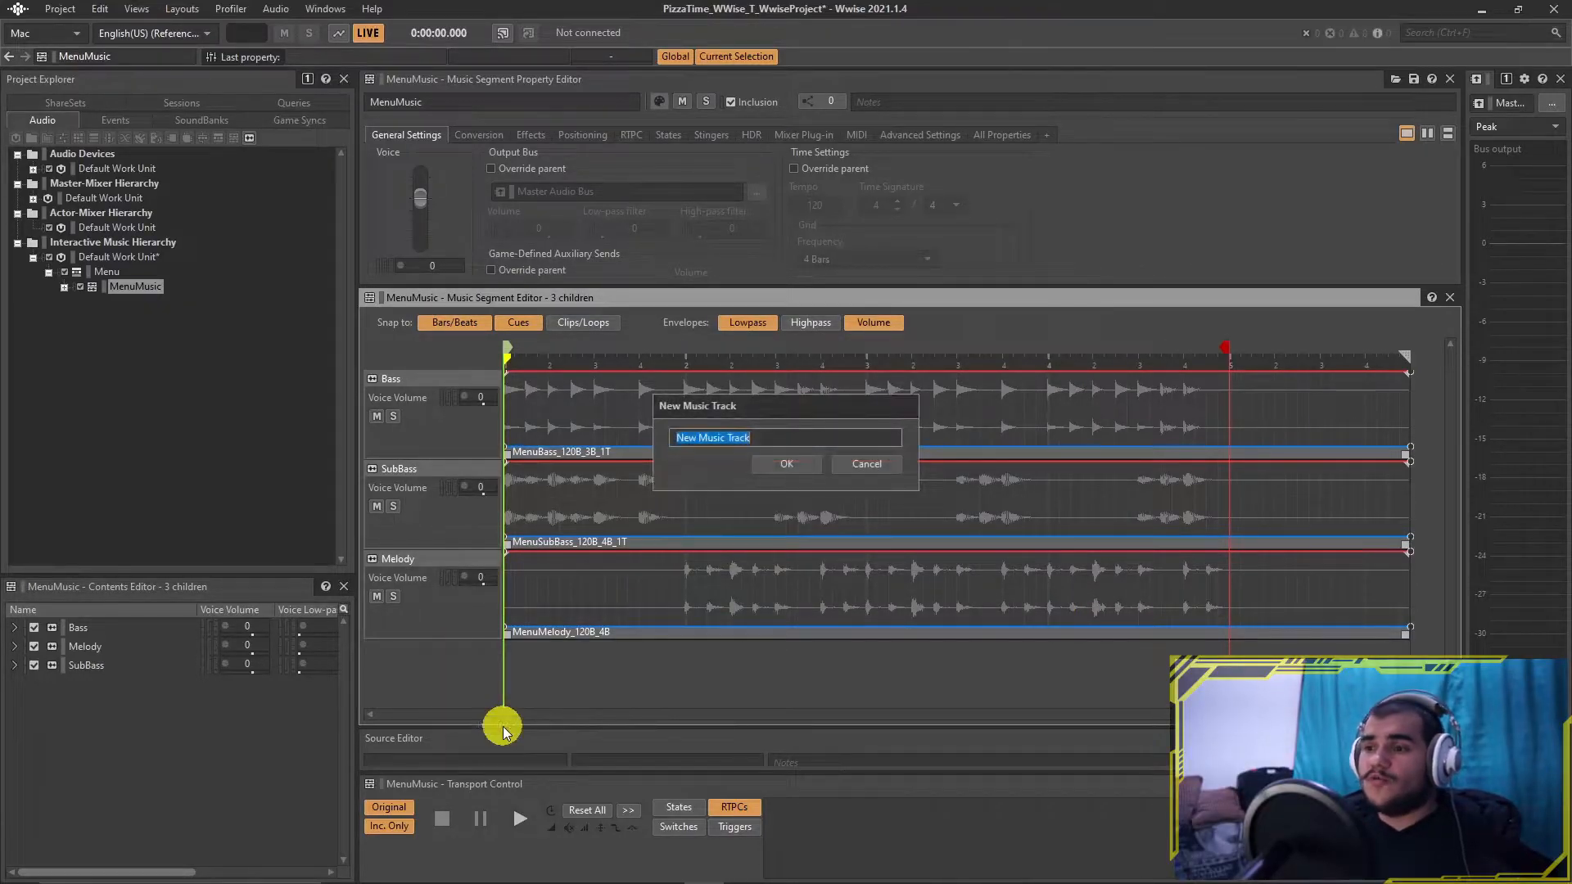
text(Robo)
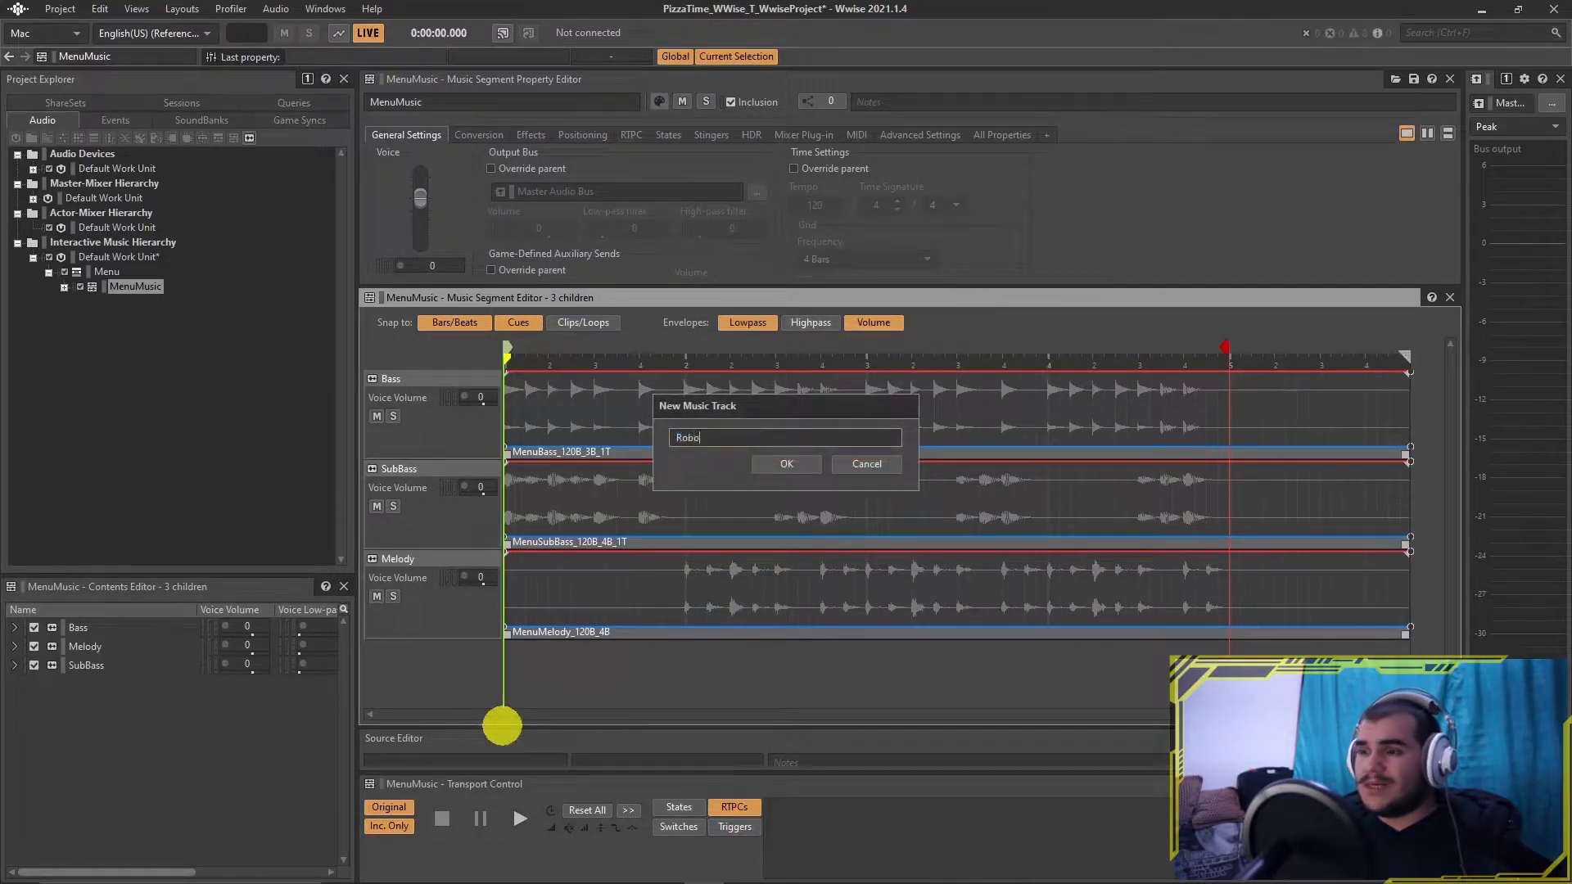
key(Return)
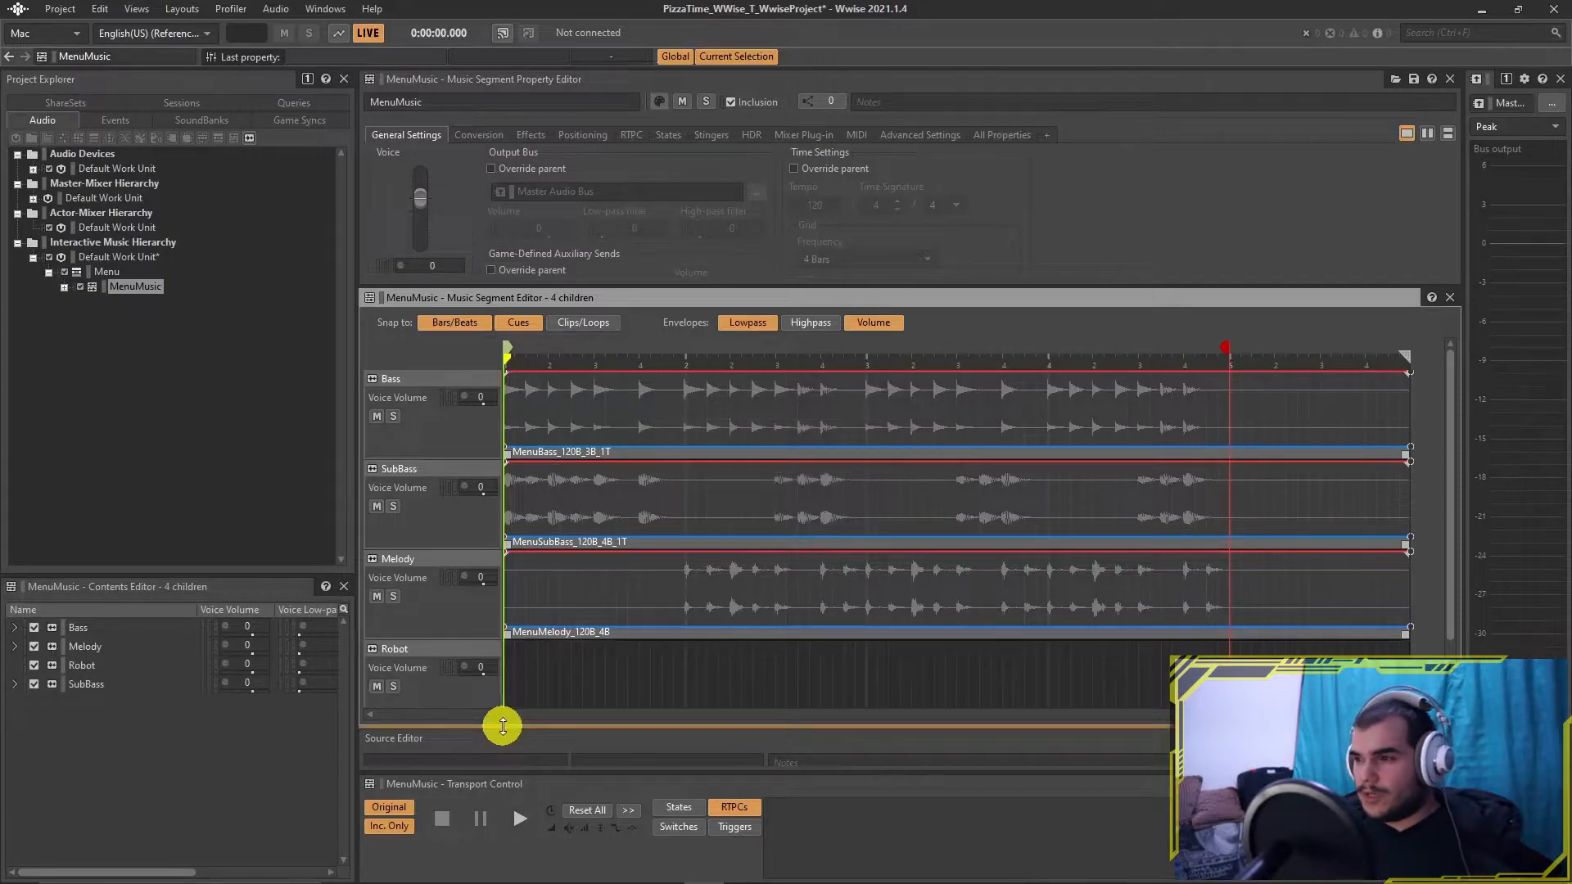
scroll(484, 690, down, 1)
right_click(482, 686)
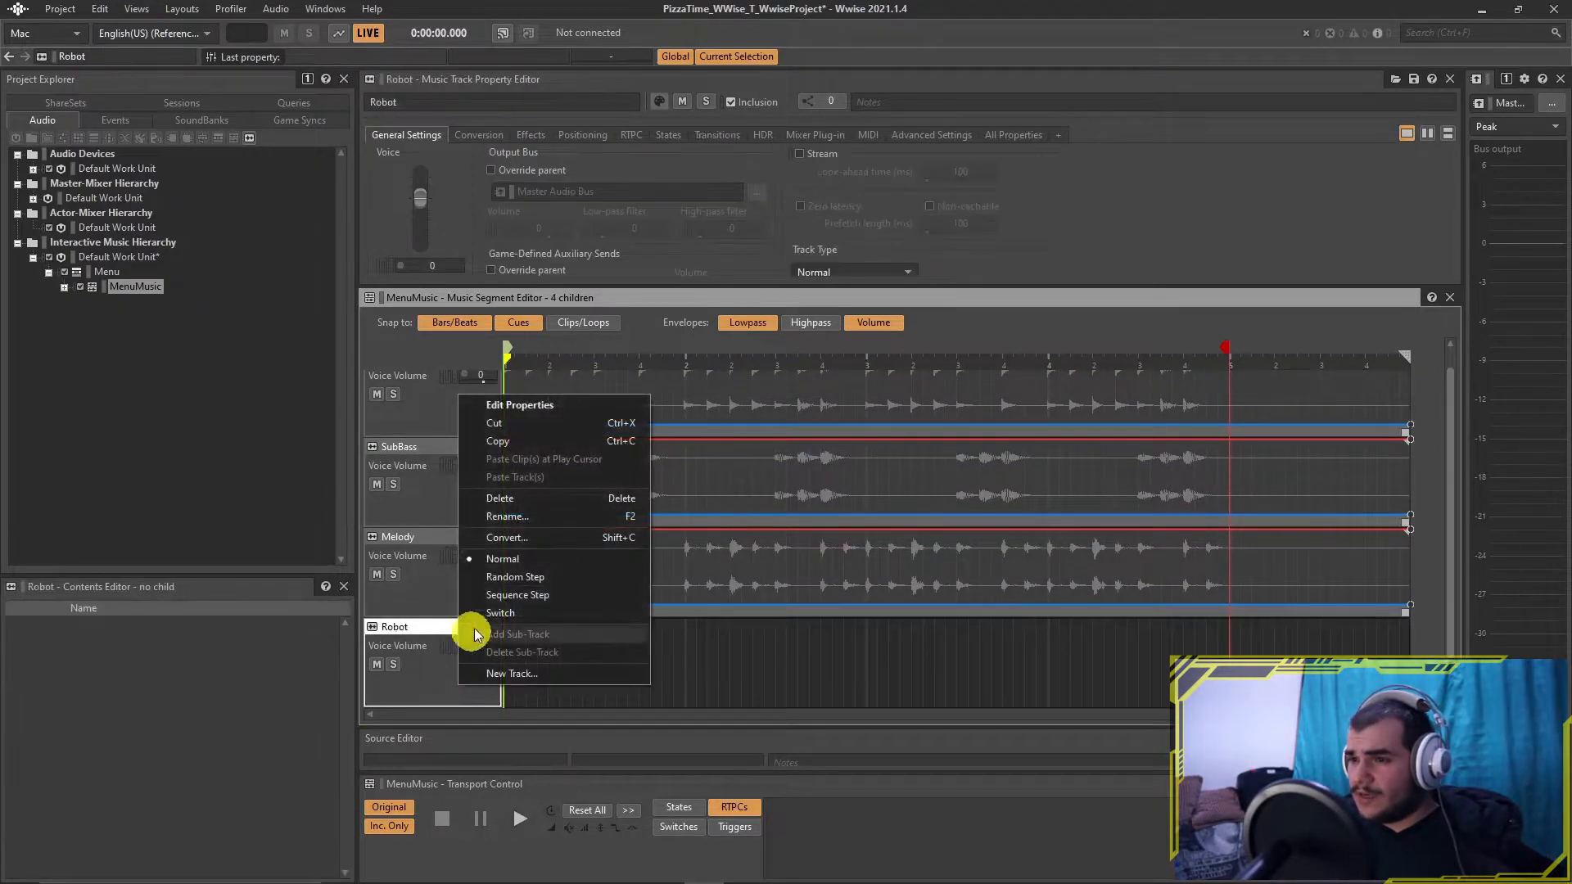
click(514, 598)
Step: Add a sub-track to Robot and import MenuRobot_120B_2B_1T.wav at the start of its first sub-track, replacing the existing file
right_click(449, 680)
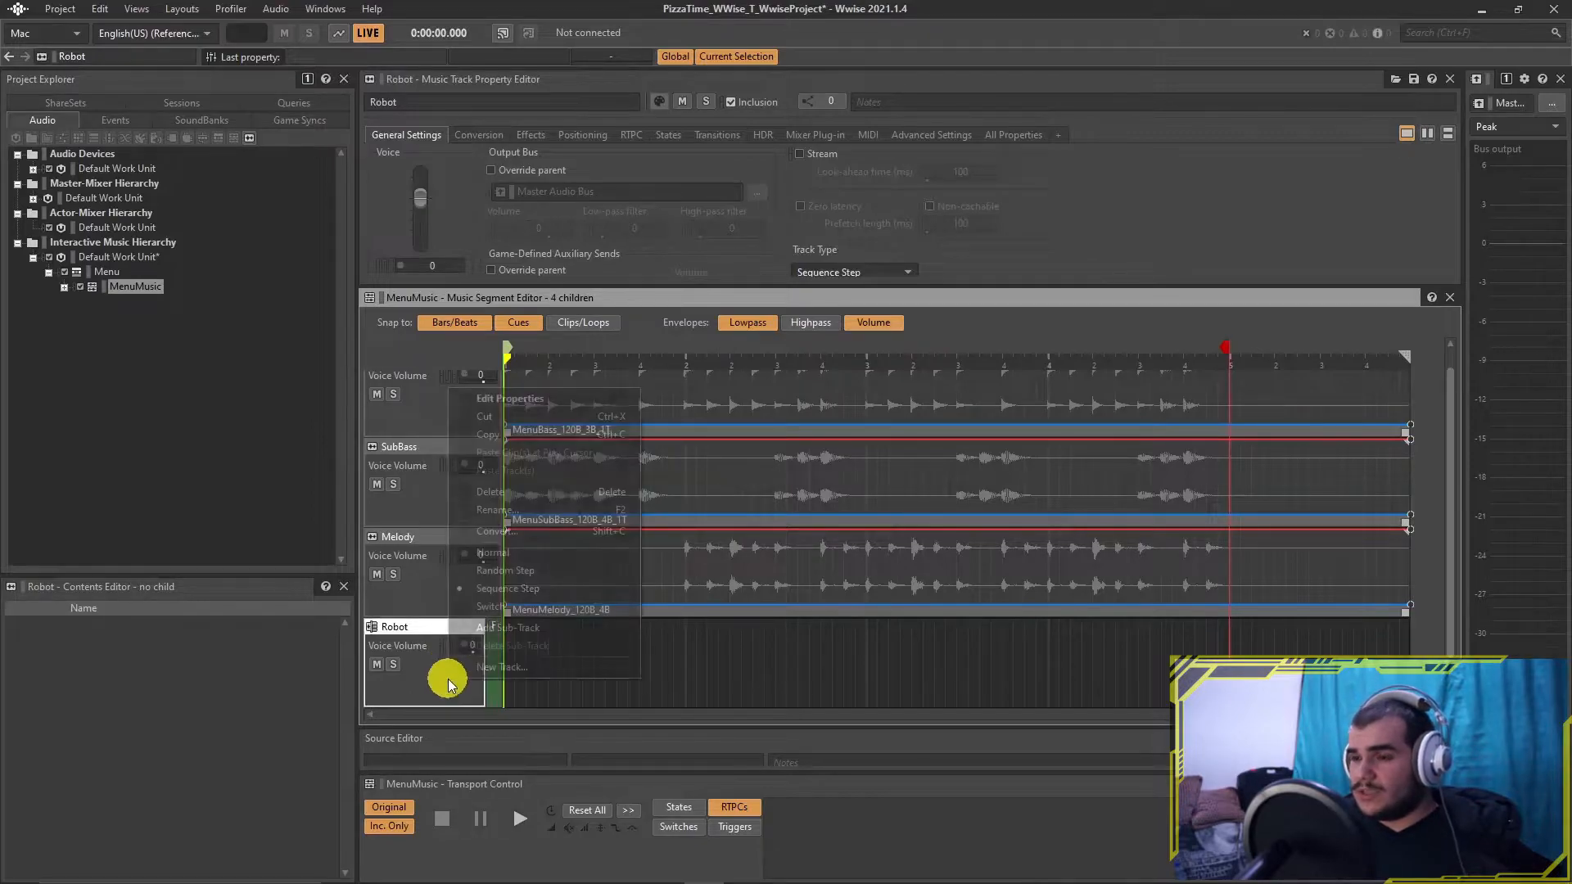
click(483, 628)
scroll(553, 626, down, 4)
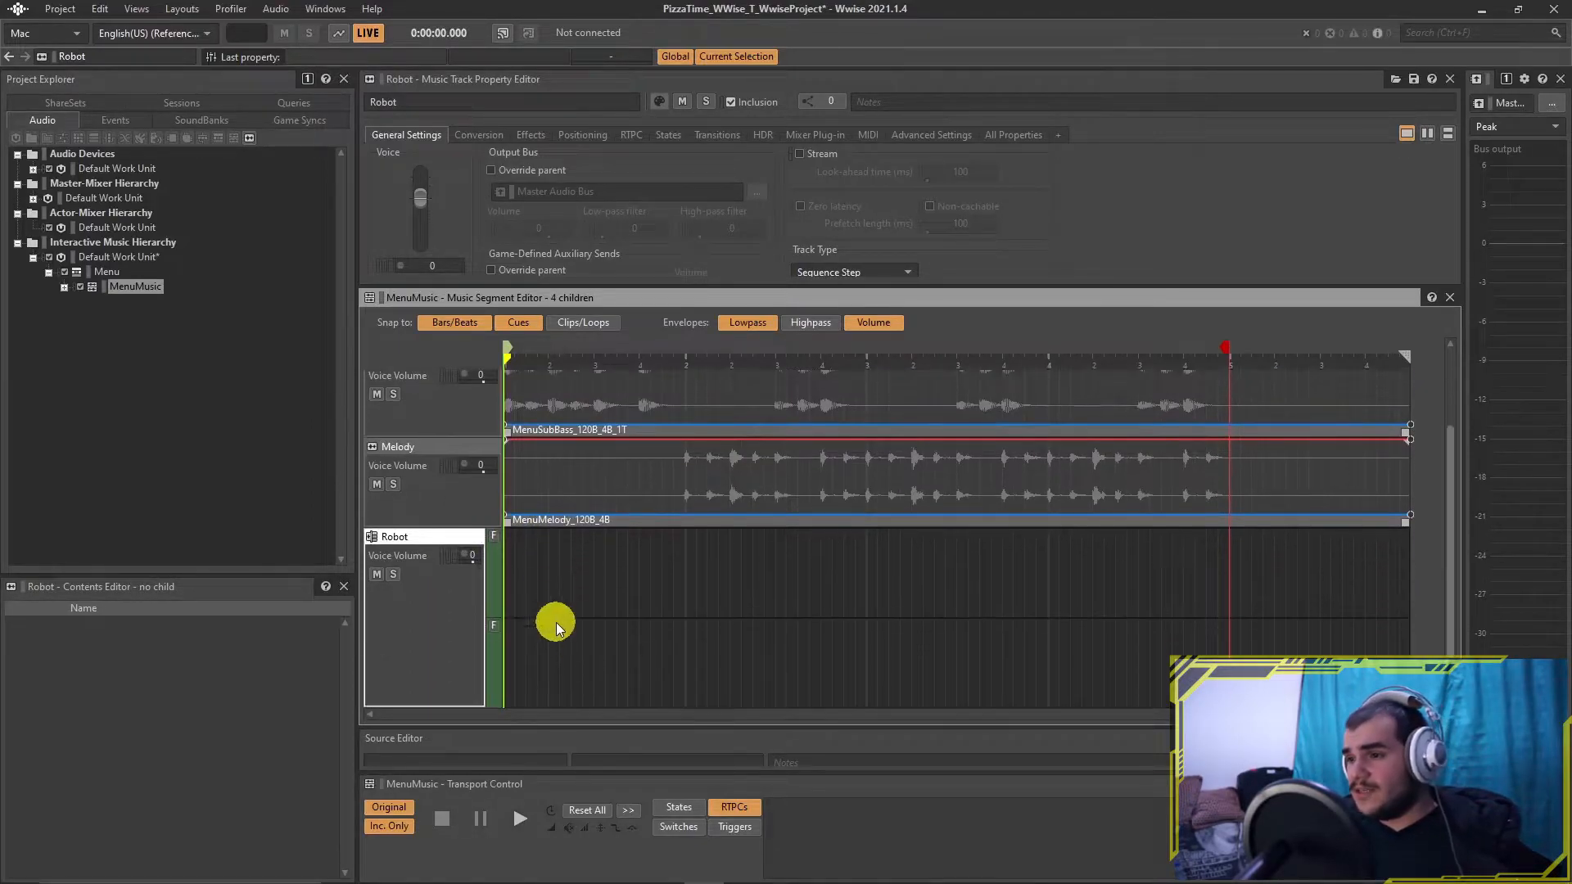
drag(1430, 540, 508, 579)
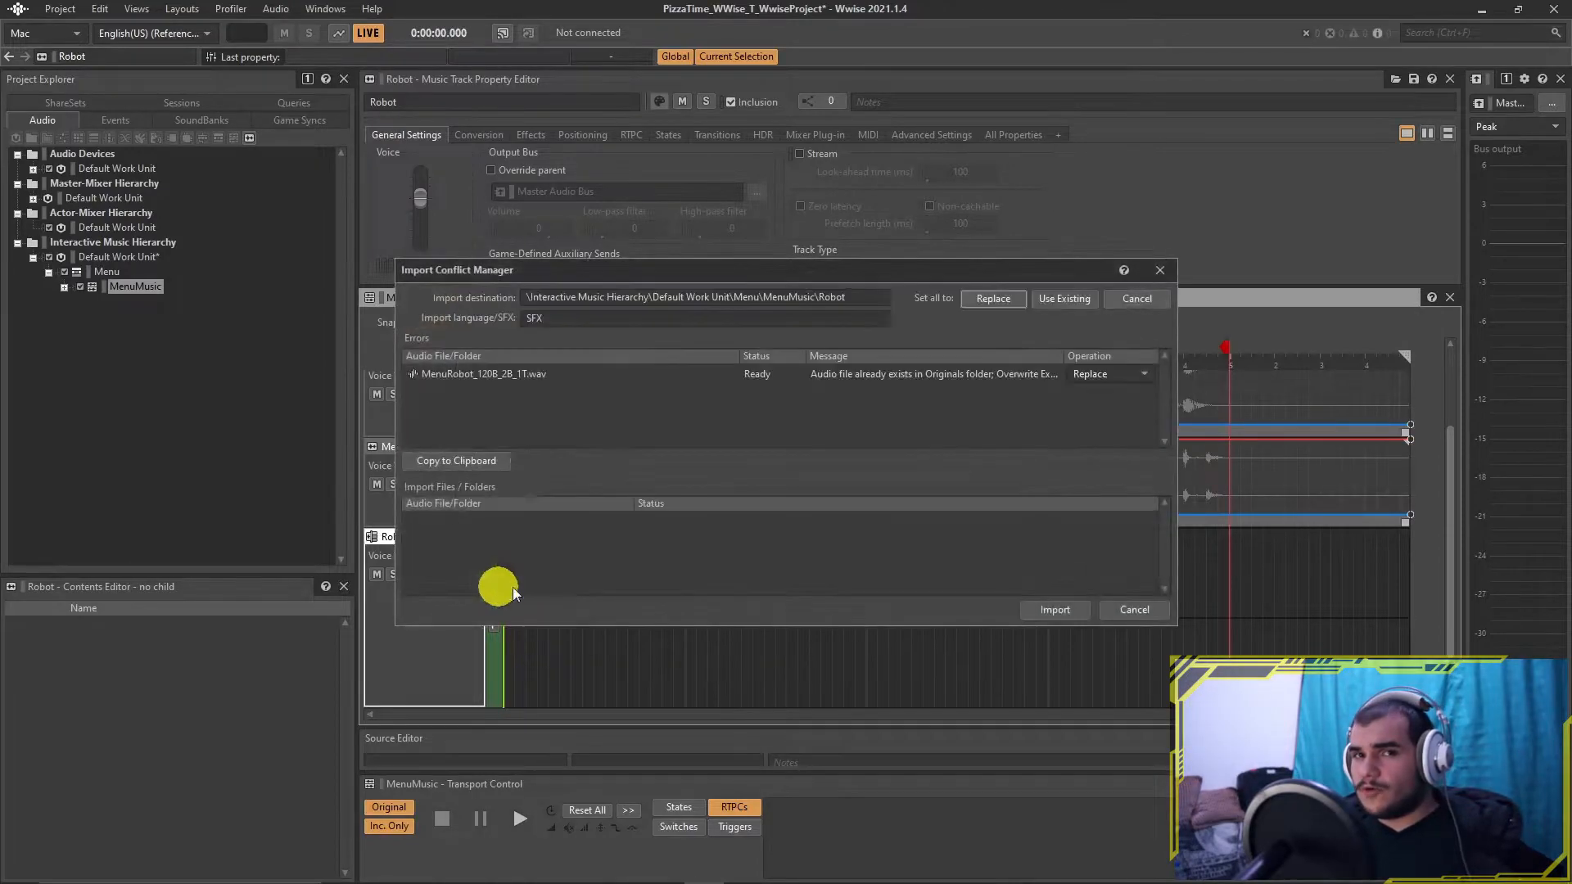
click(1054, 609)
Step: Add two more empty sub-tracks to the Robot track
right_click(400, 607)
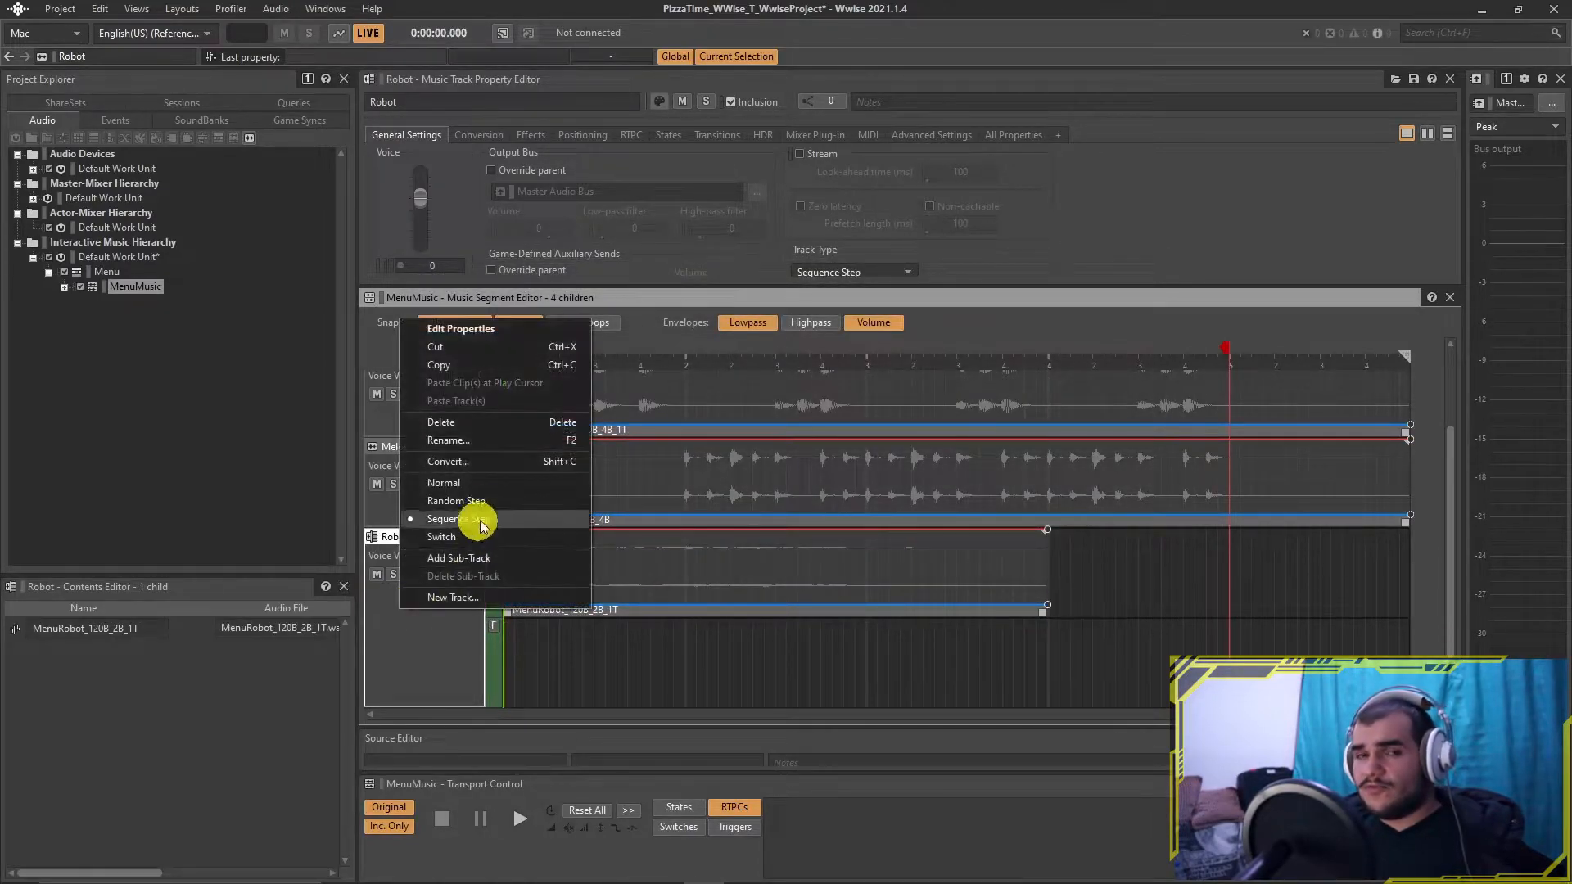
click(482, 556)
right_click(440, 620)
click(501, 568)
Step: Add a music track named Fill to the MenuMusic segment
scroll(441, 622, down, 2)
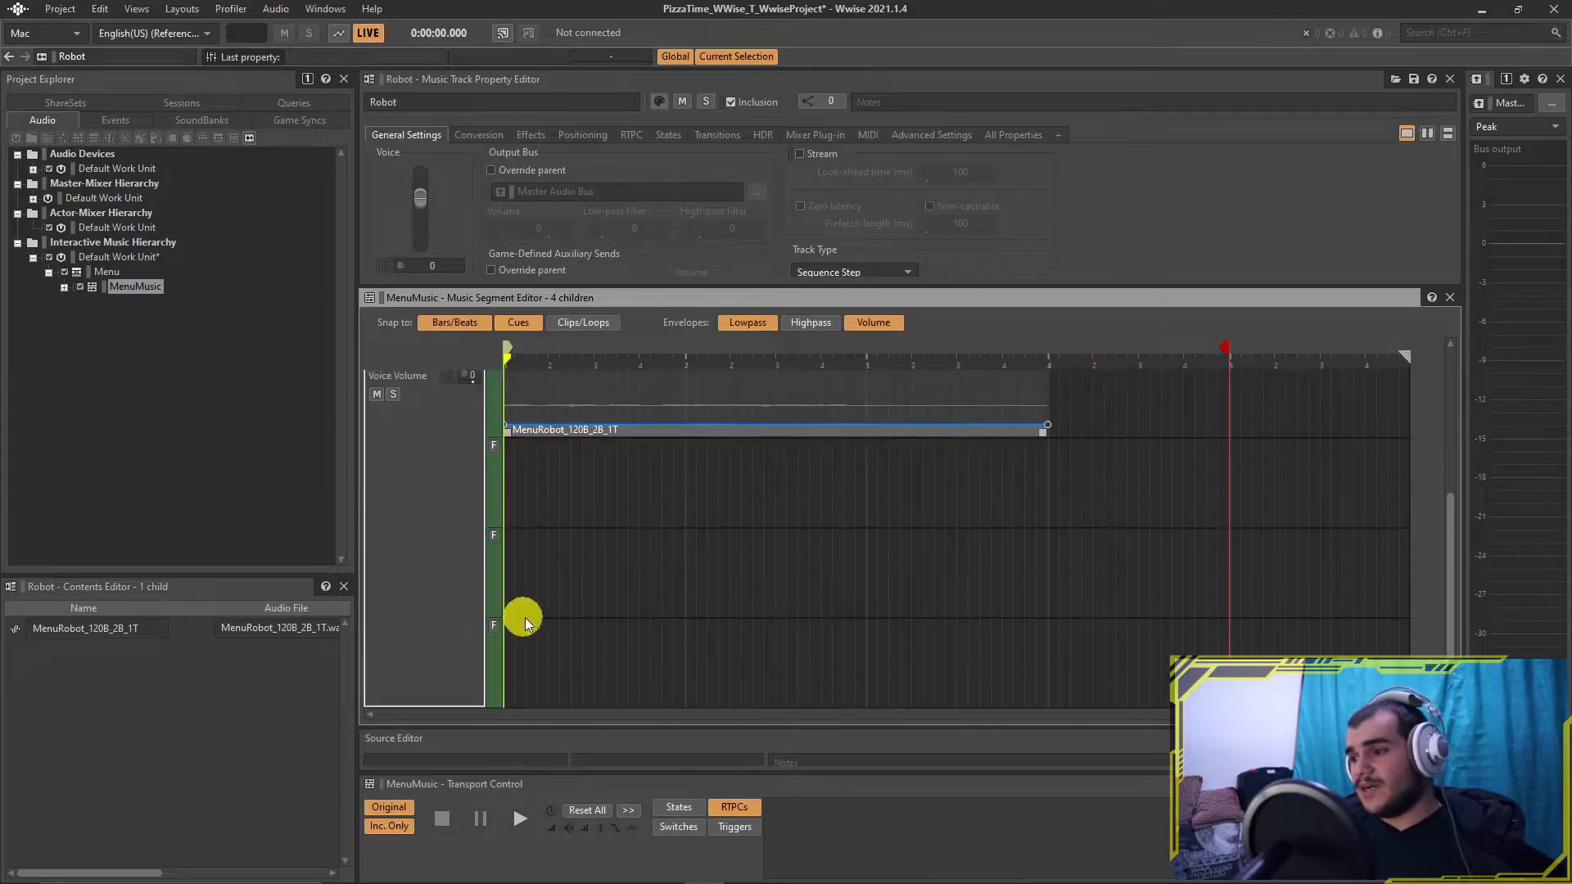
click(1450, 693)
scroll(811, 614, up, 2)
right_click(442, 620)
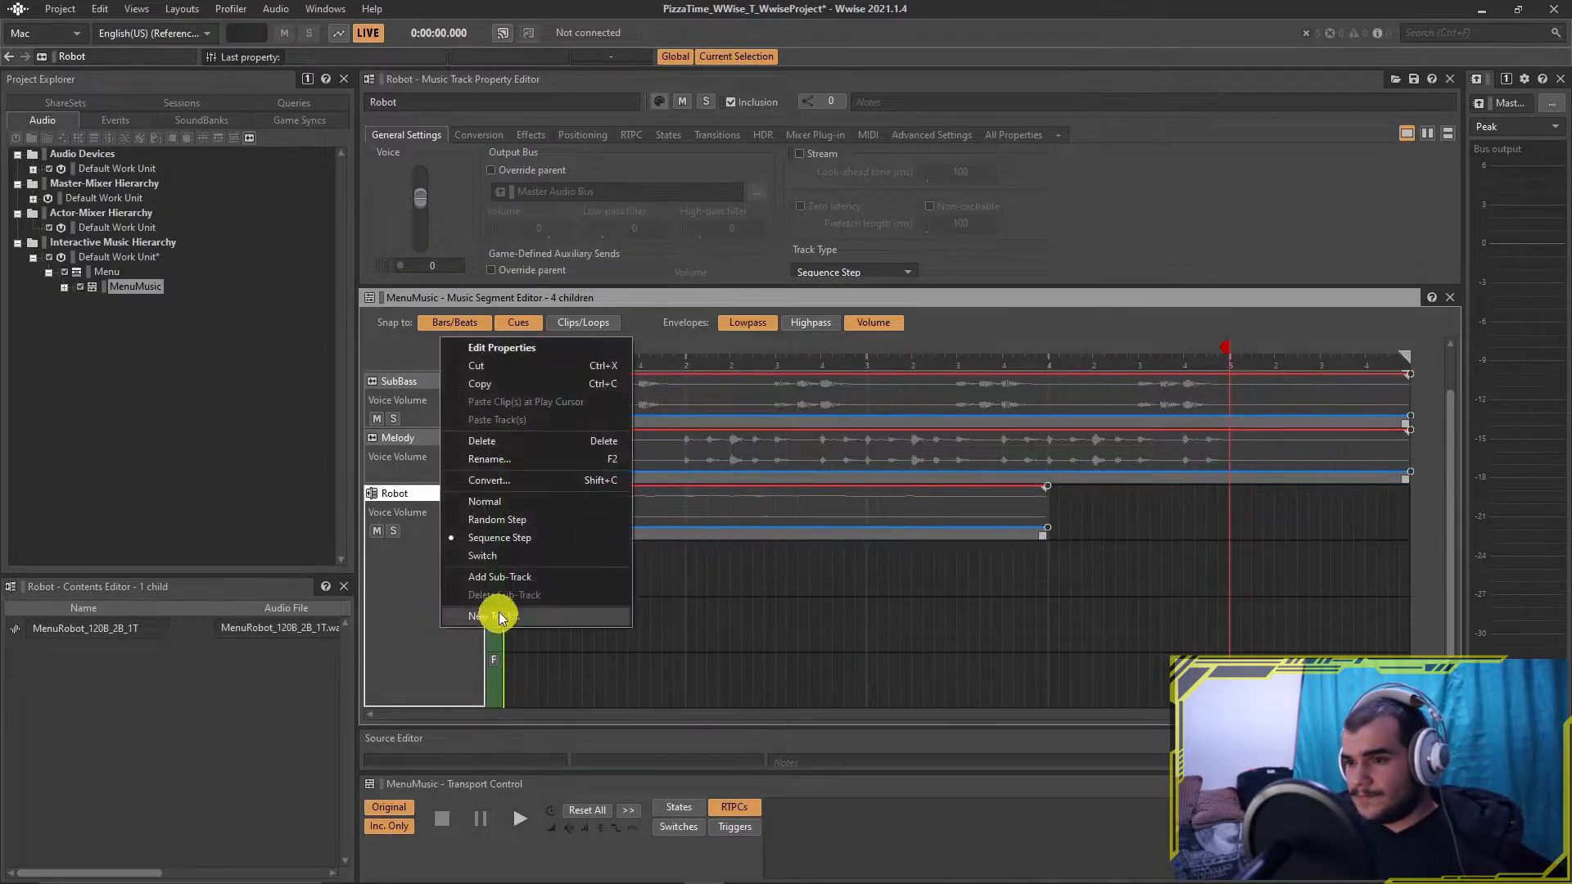
click(509, 621)
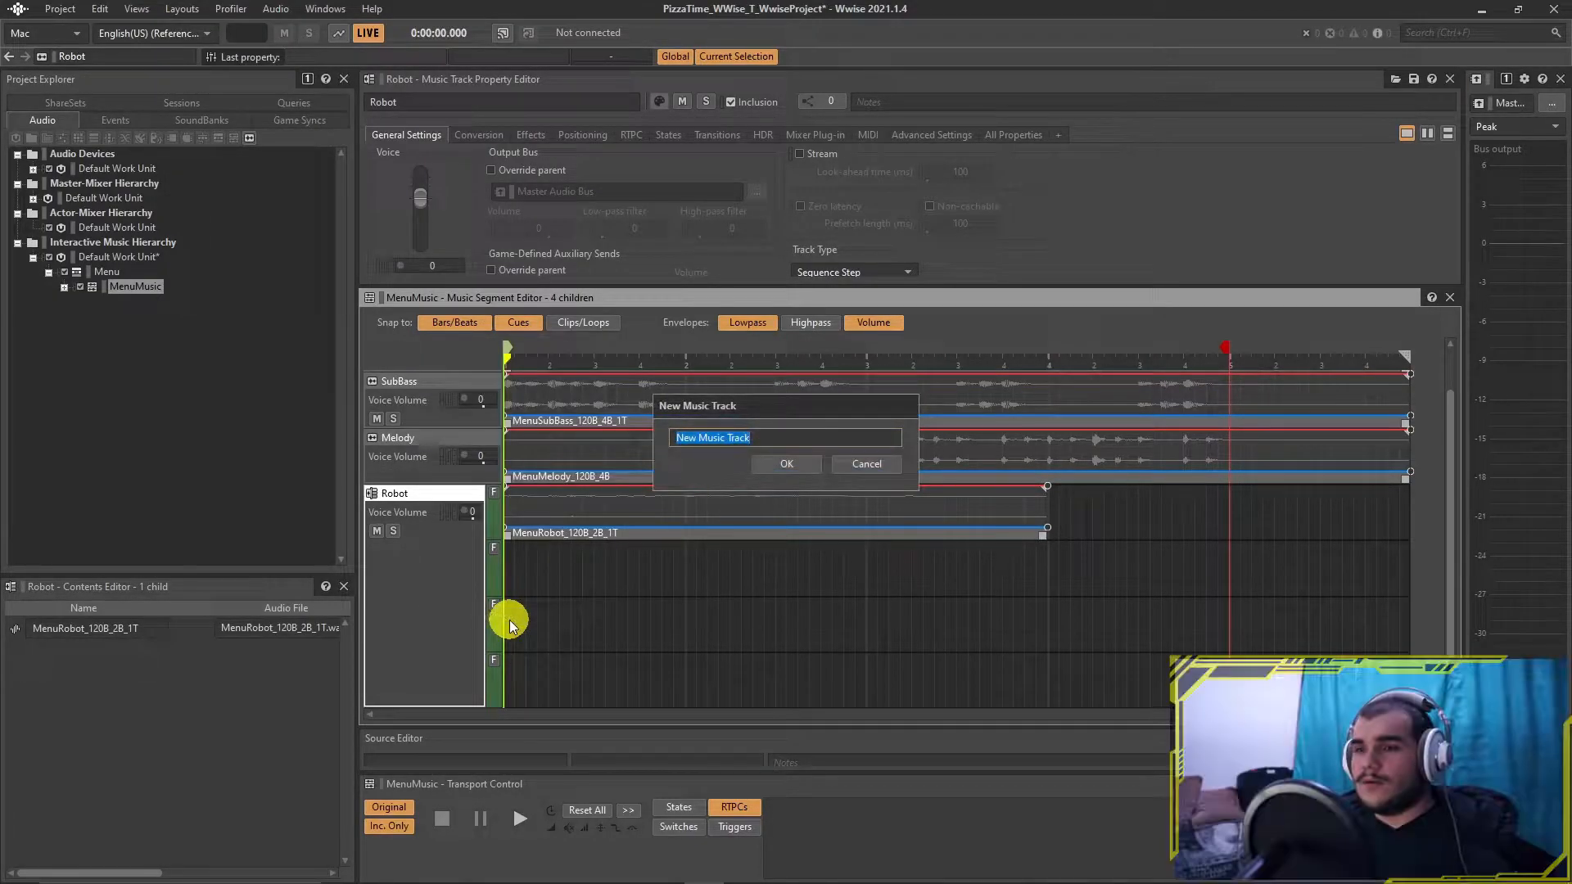
text(Fil)
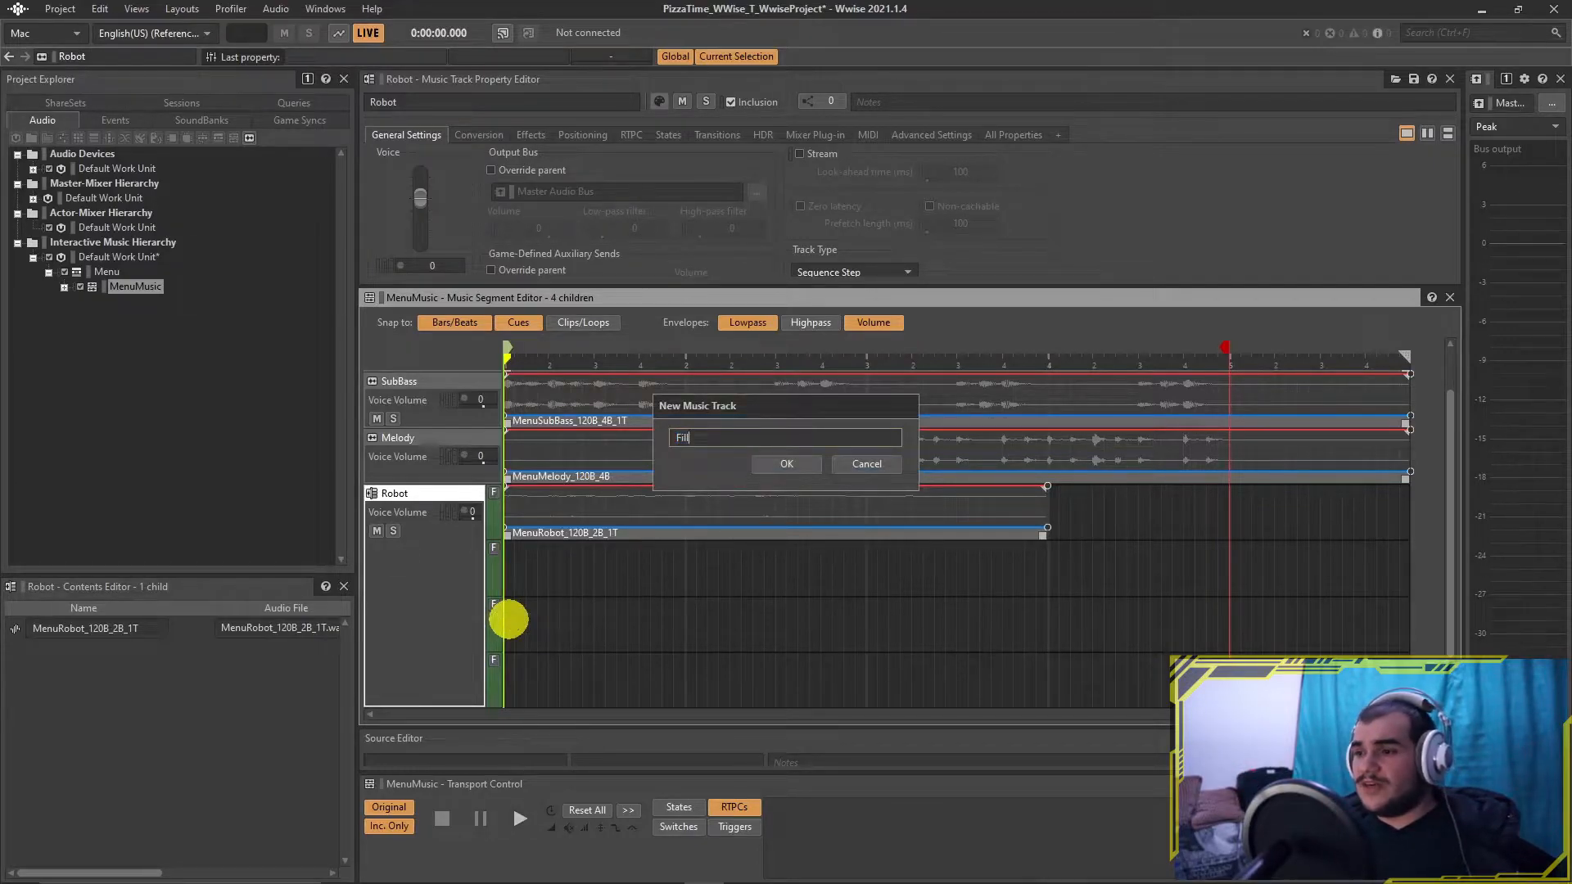
key(Return)
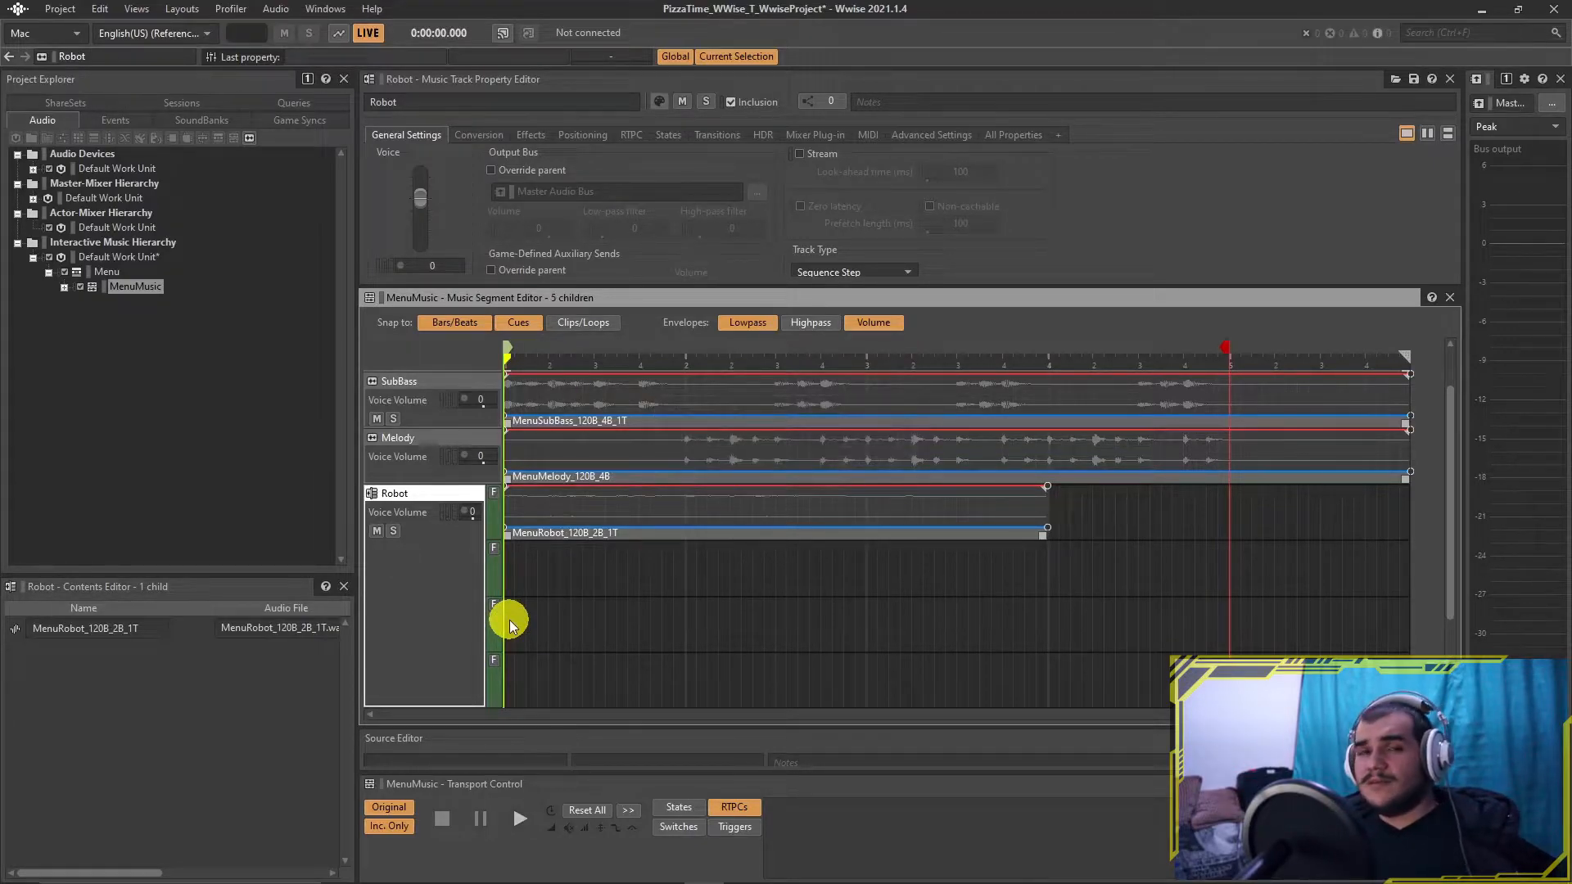
Step: Set the Fill track's type to Random Step and add a second sub-track to it
scroll(510, 621, down, 1)
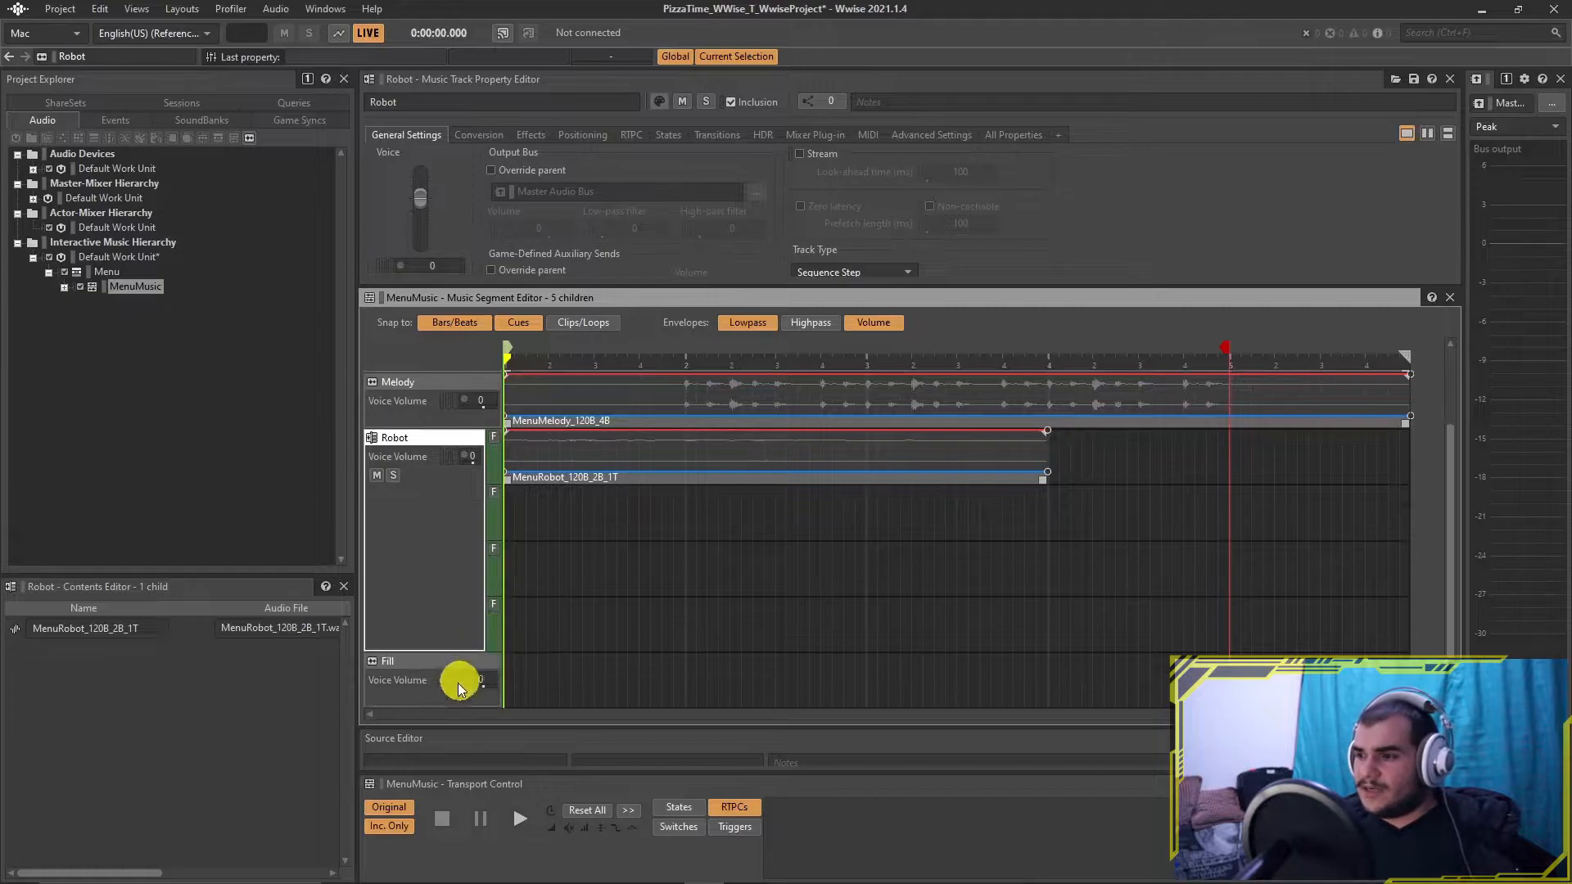
right_click(417, 698)
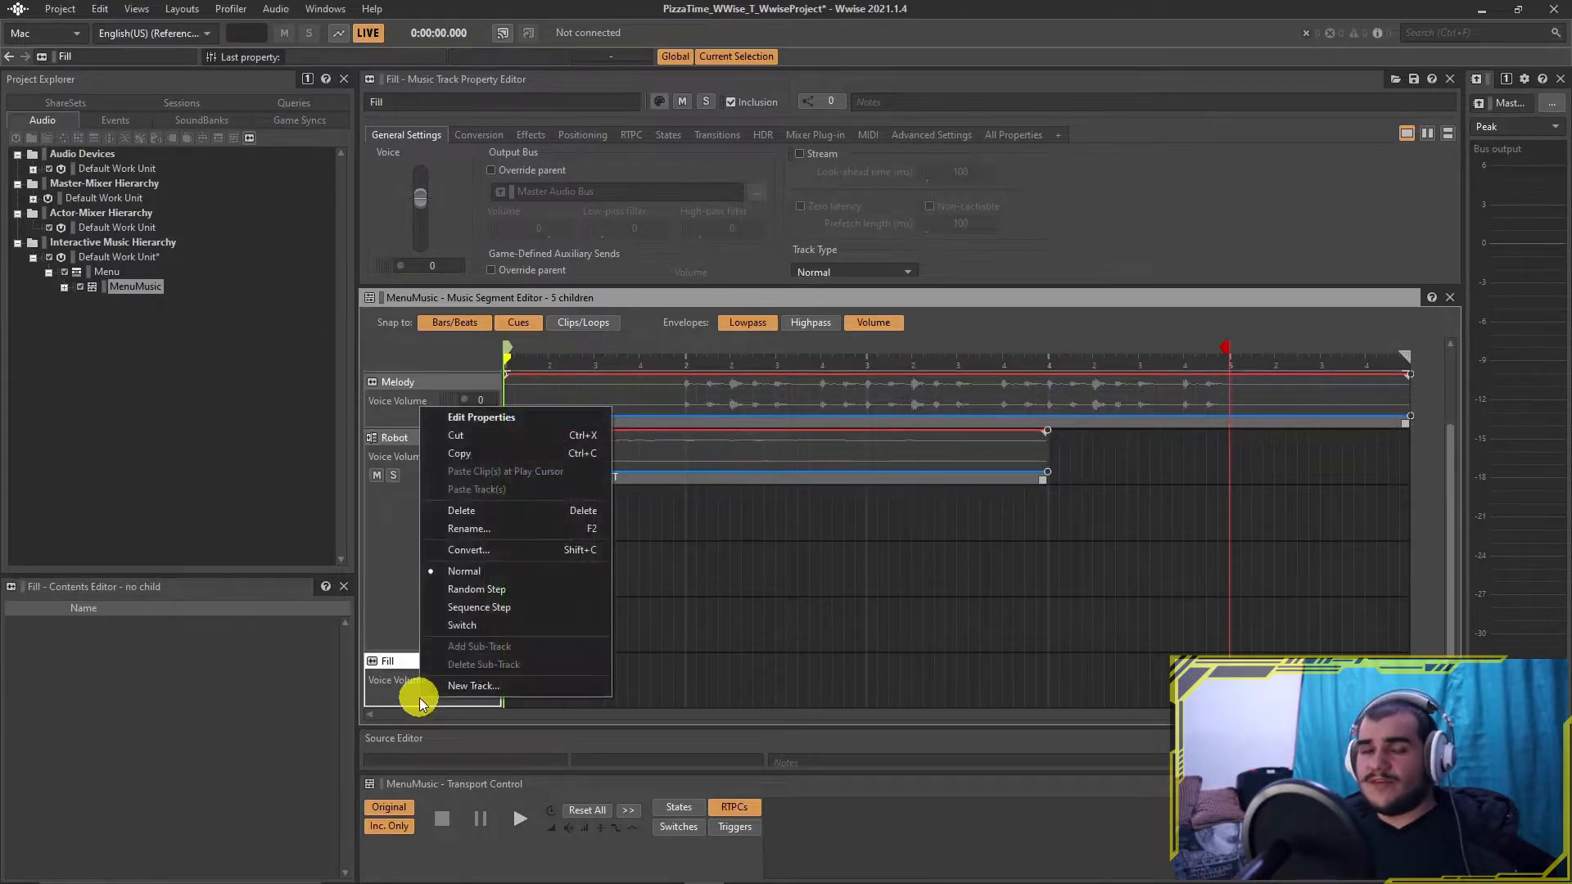
click(484, 616)
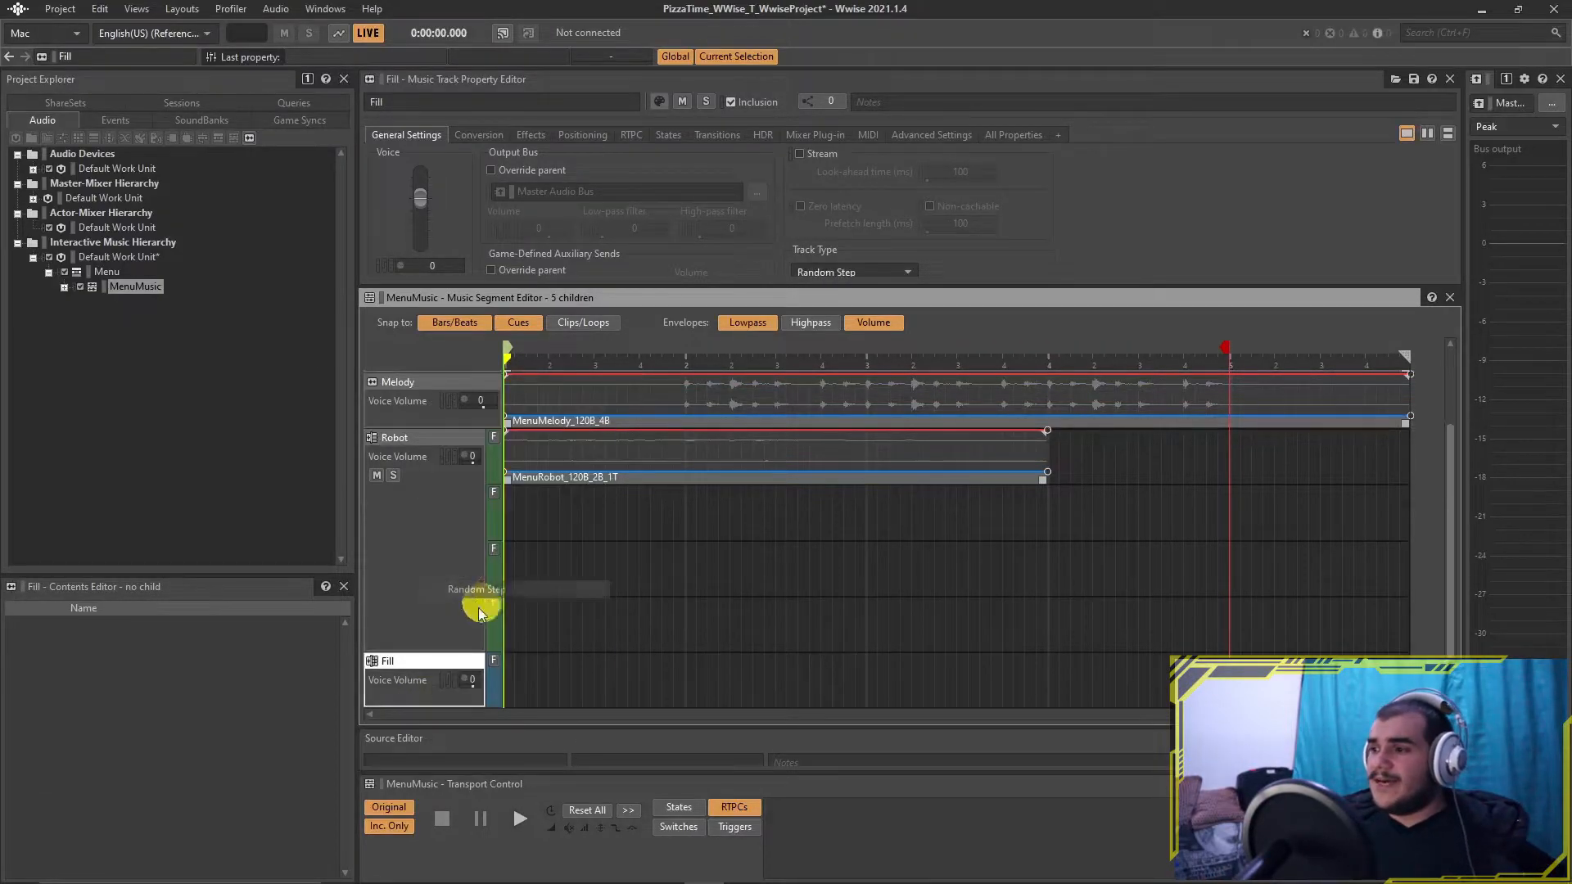
right_click(417, 698)
click(501, 646)
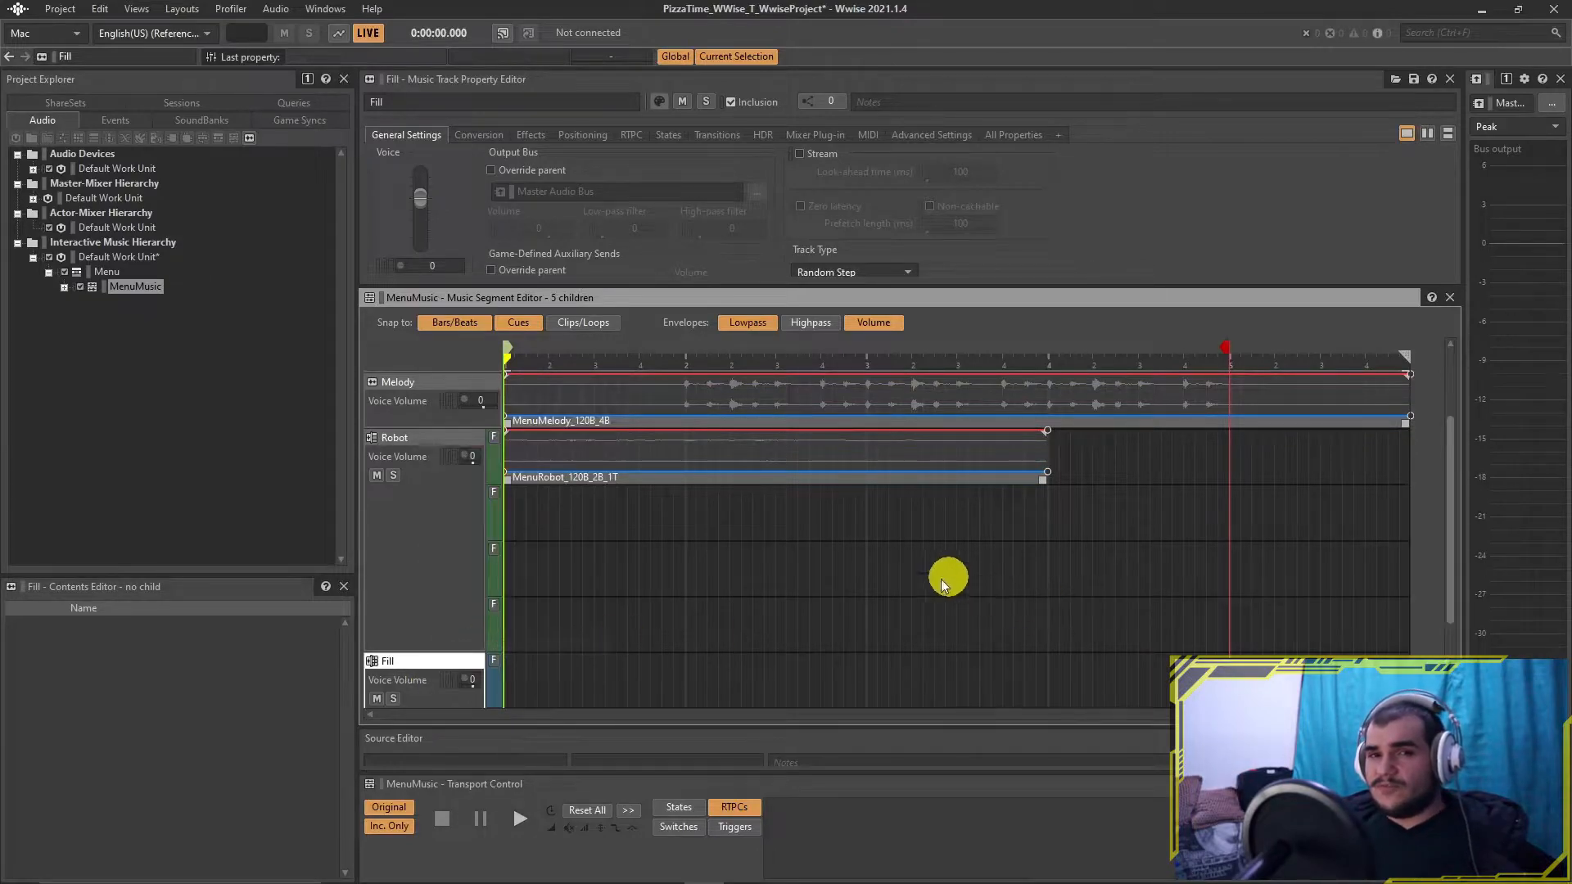
Step: Import MenuFill_120B_1B_1T.wav at the start of the Fill track's first sub-track
scroll(953, 577, down, 1)
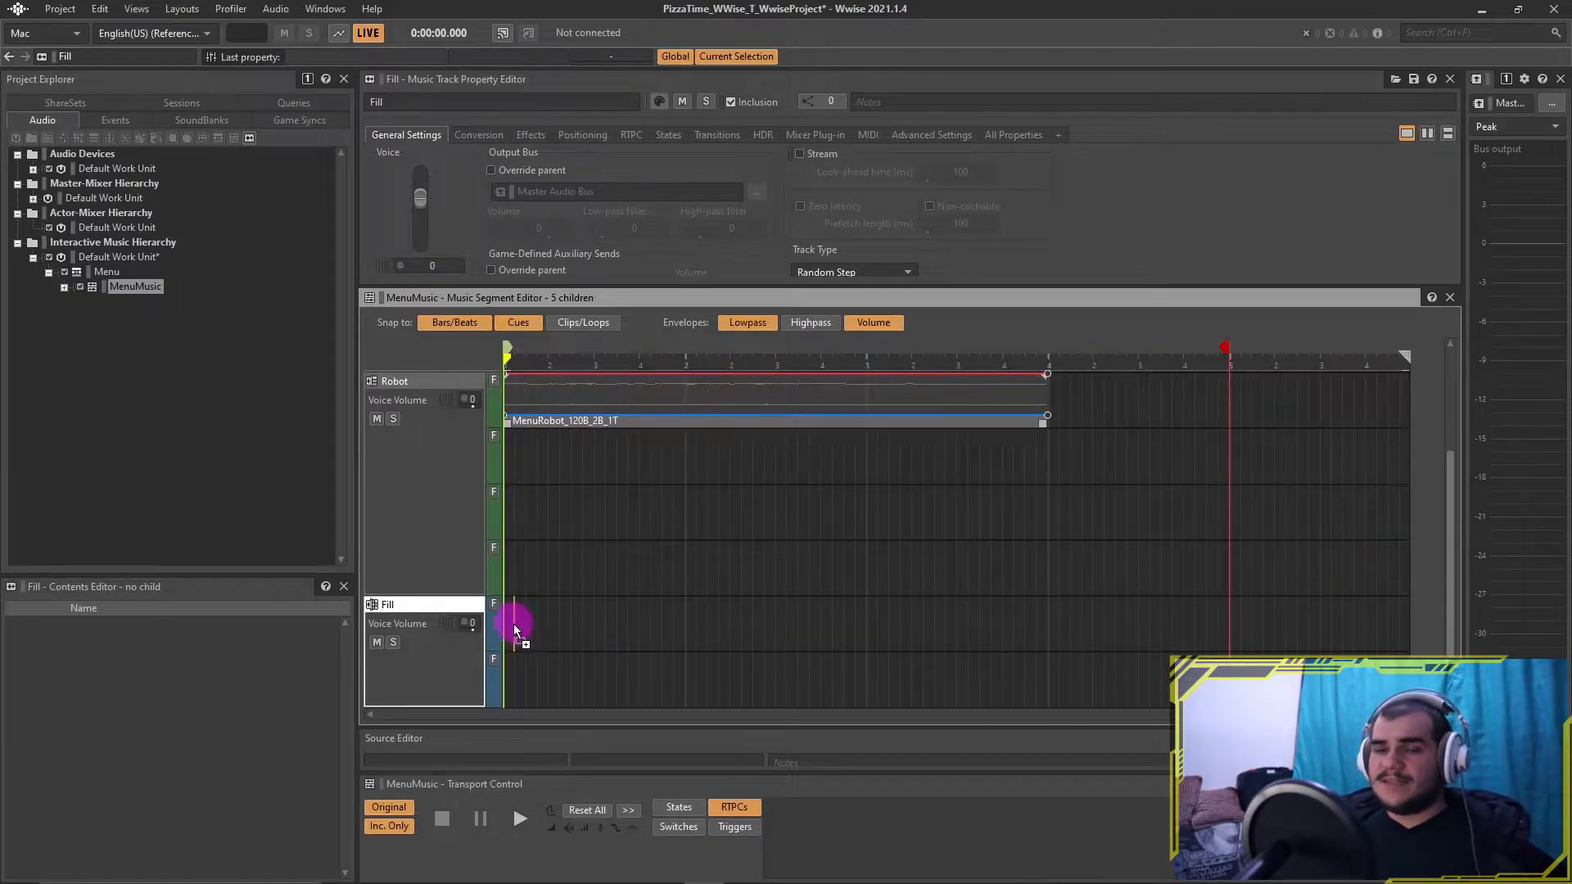
drag(509, 627, 504, 631)
click(1028, 610)
Step: Import MenuFill_120B_1B_1T-01.wav at the start of the Fill track's second sub-track, replacing the existing original file
drag(924, 644, 880, 650)
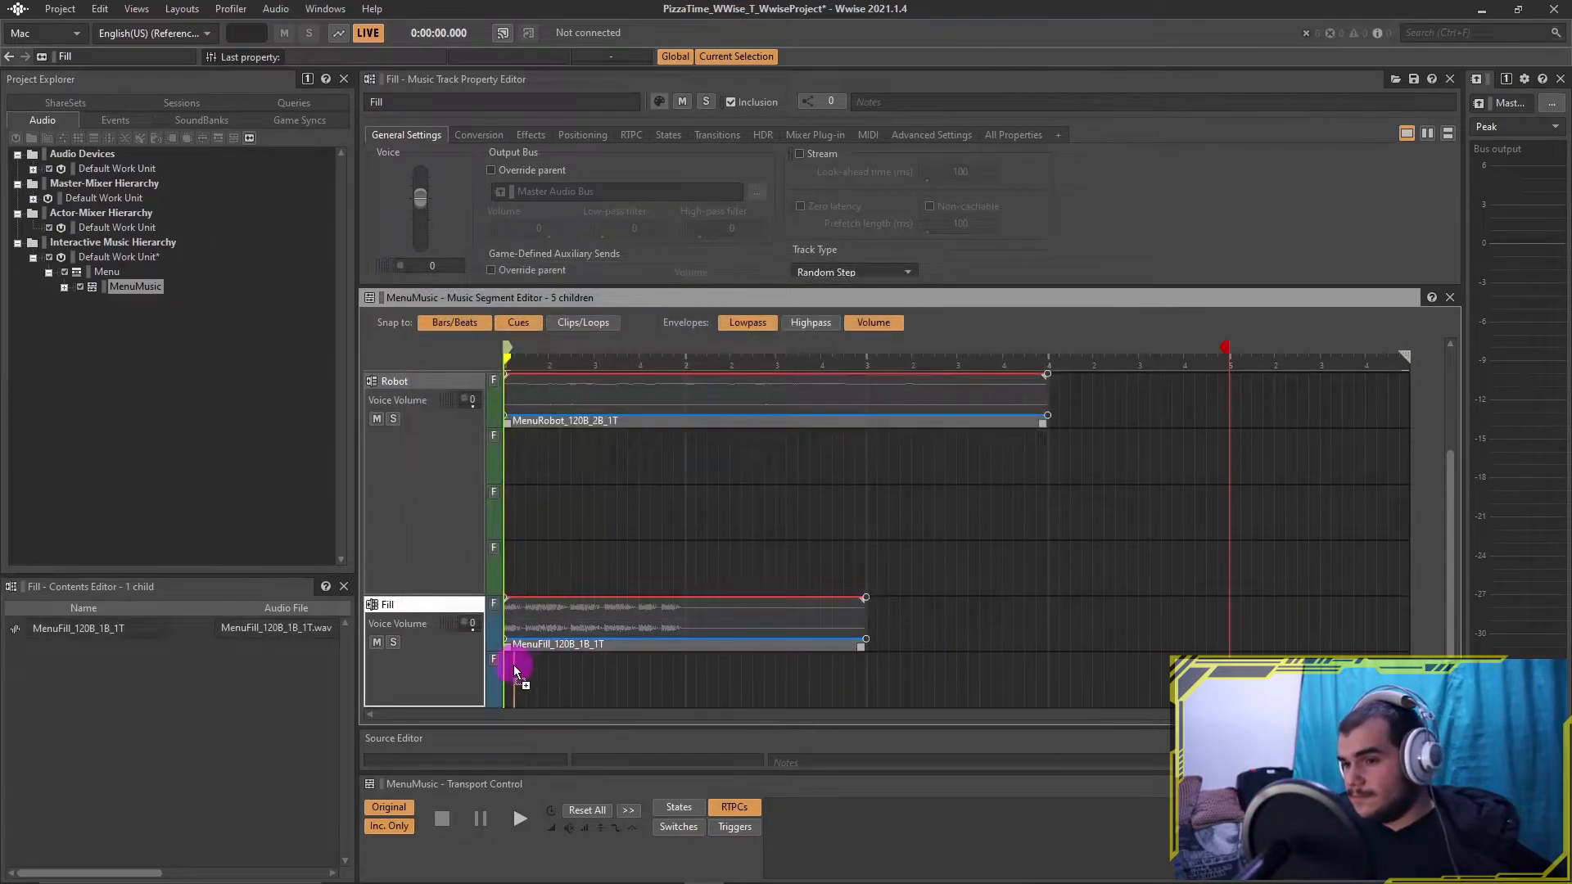
drag(508, 667, 508, 670)
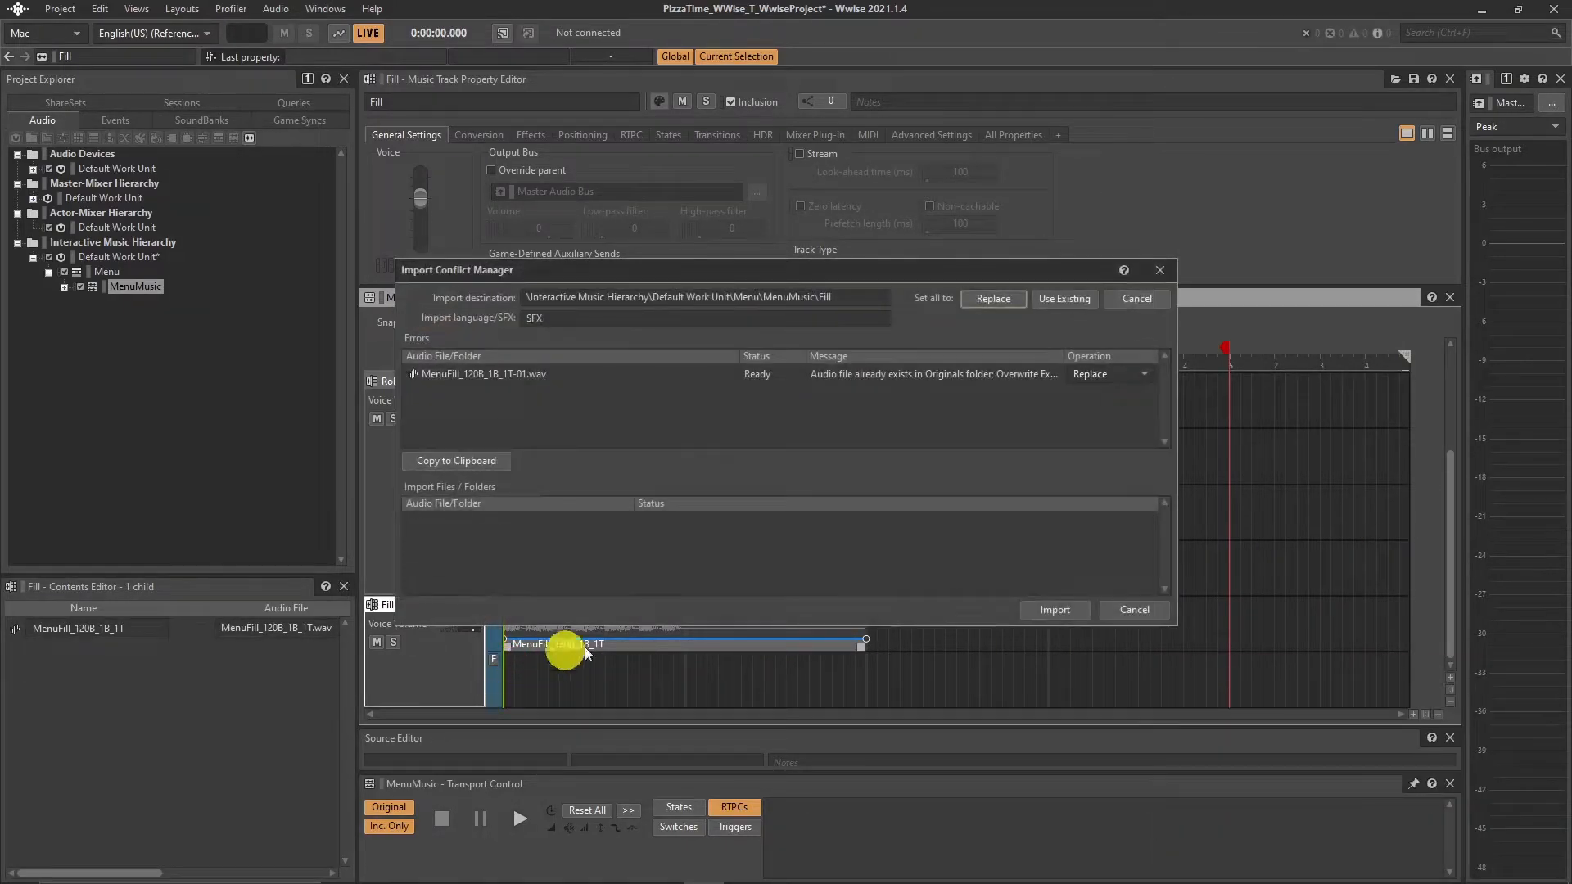
click(1036, 614)
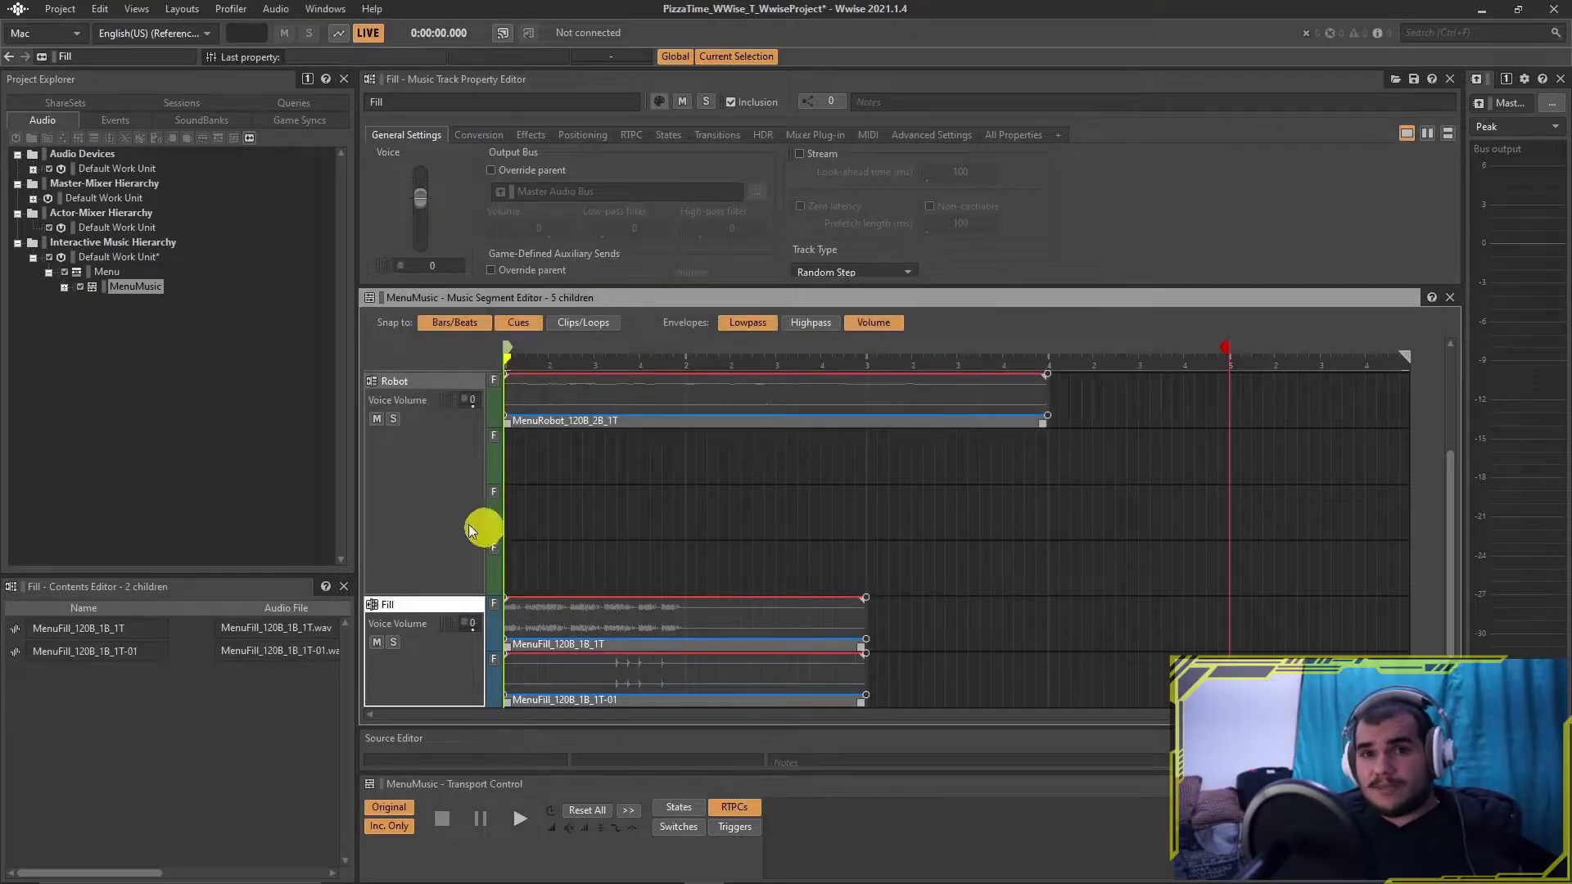
Step: Add the MenuMusic segment to the Menu container's playlist and set the playlist group's loop count to Infinite
click(110, 273)
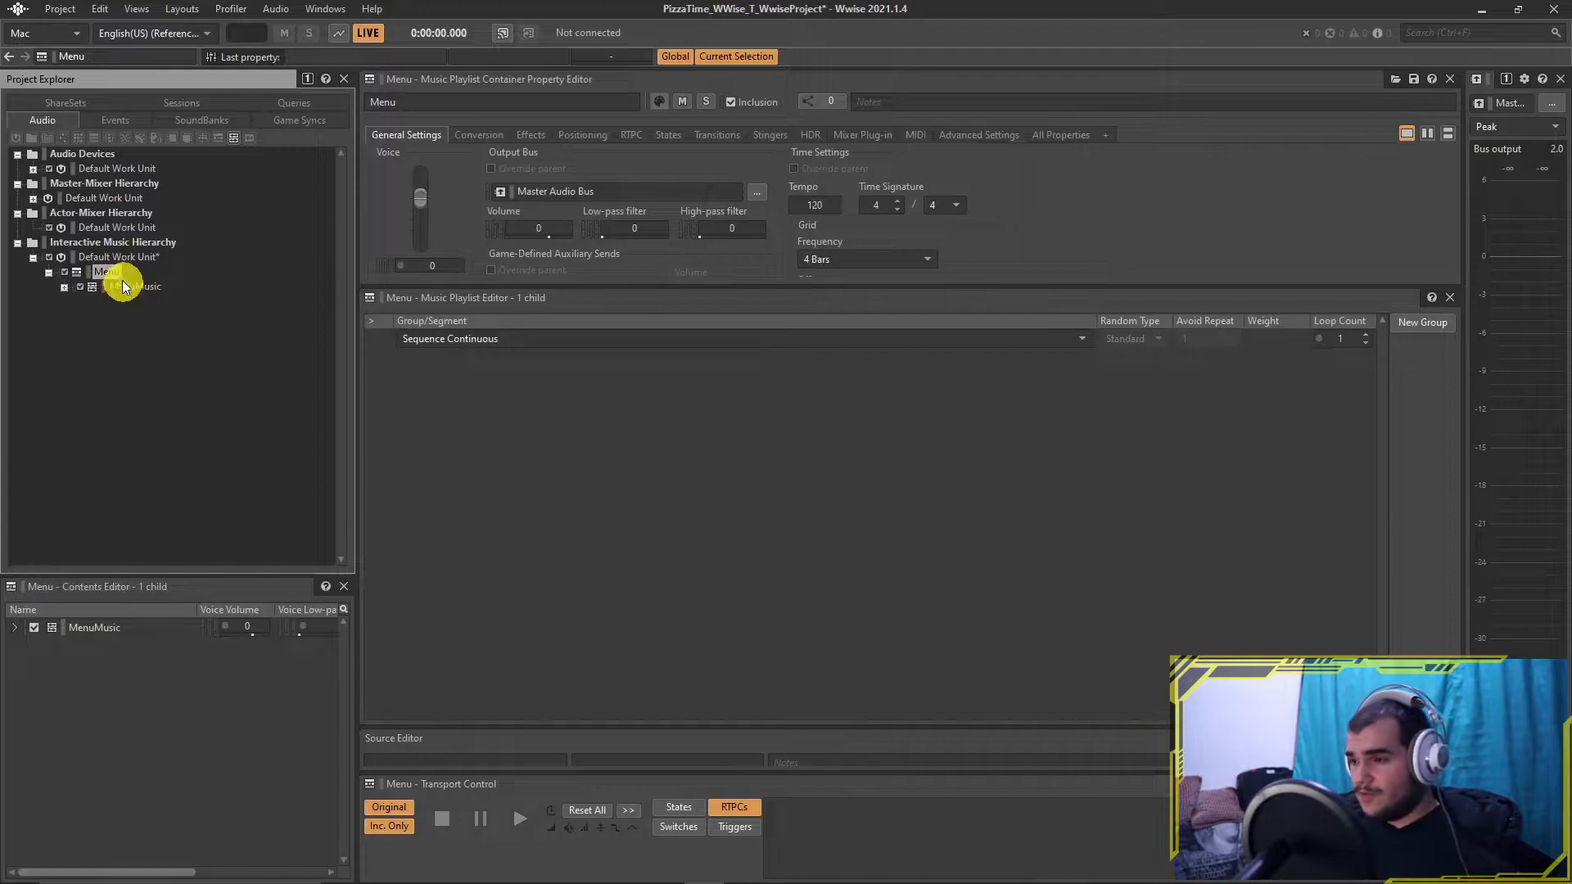
drag(126, 290, 468, 355)
drag(562, 366, 562, 367)
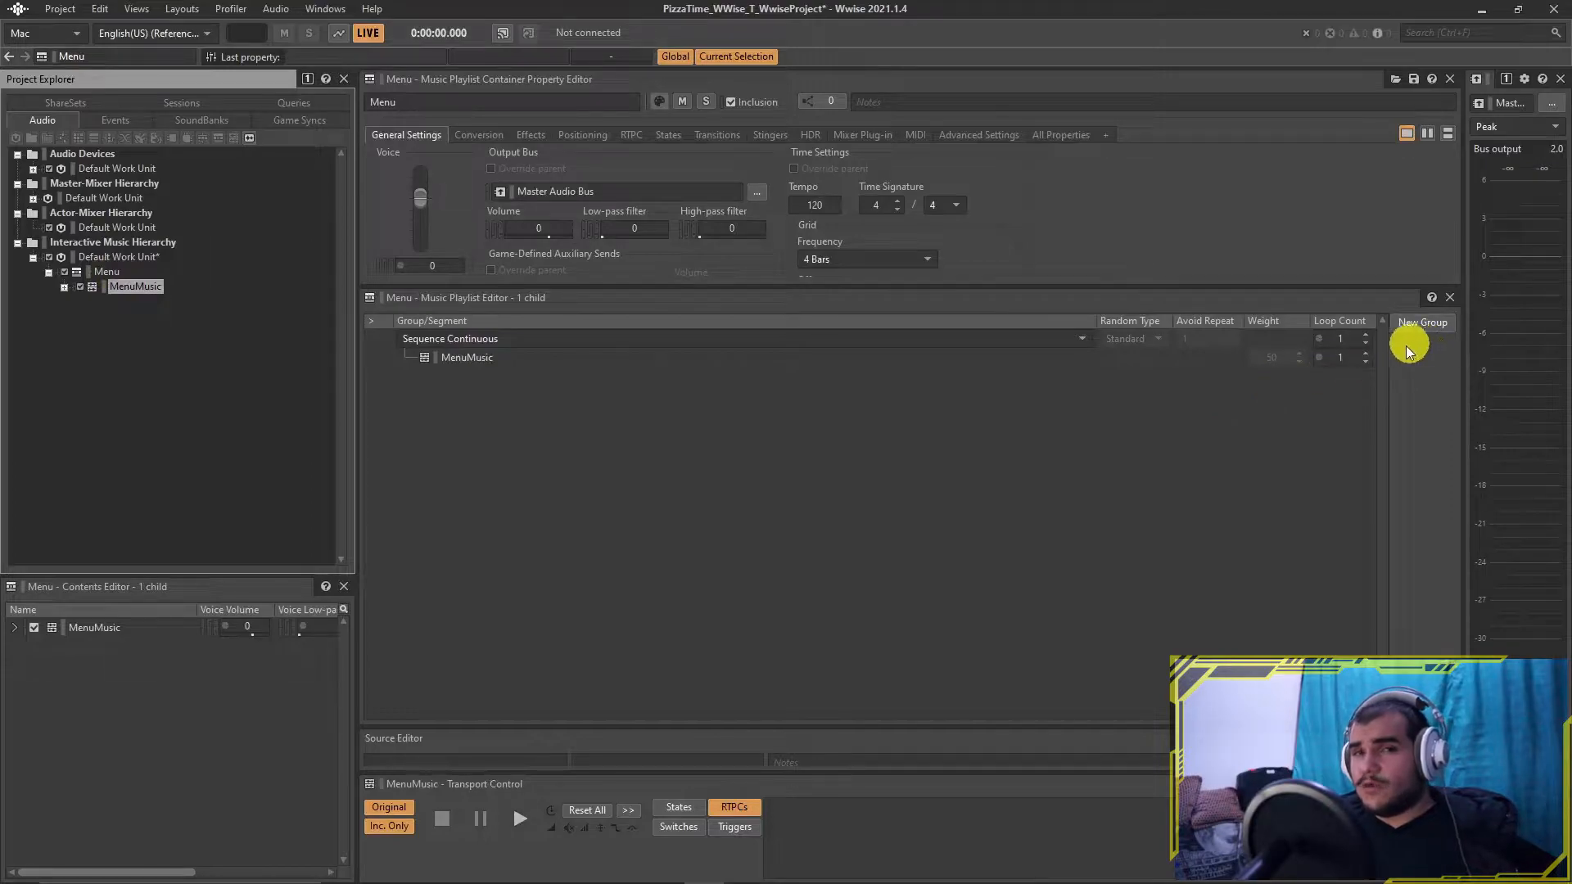
click(1365, 343)
Step: Play back the Menu playlist container to listen to the layered music, and stop playback
click(99, 271)
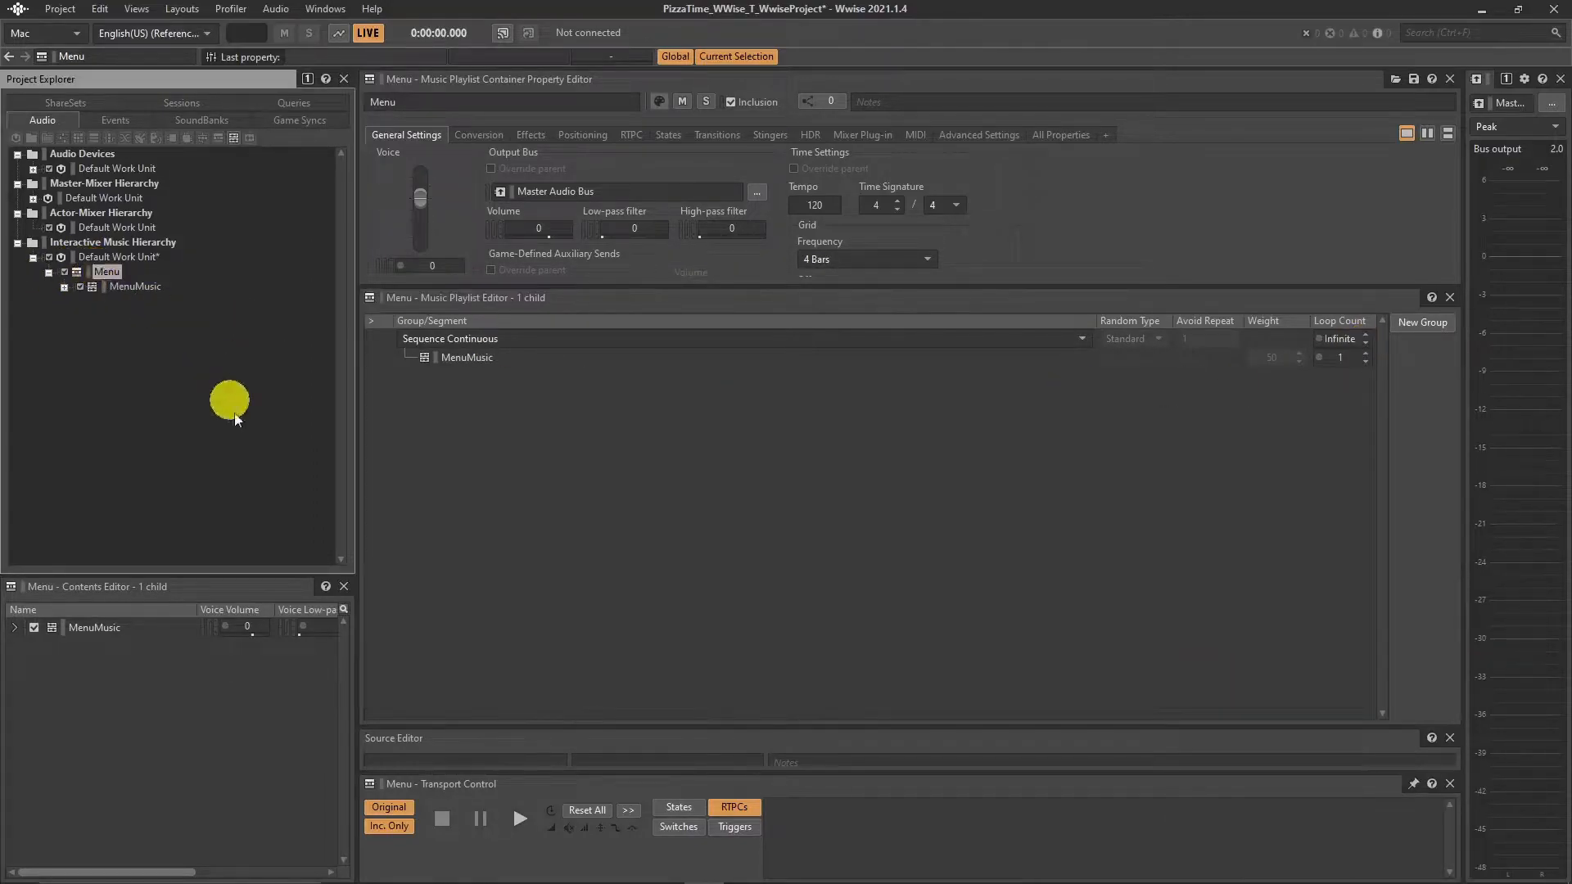
key(space)
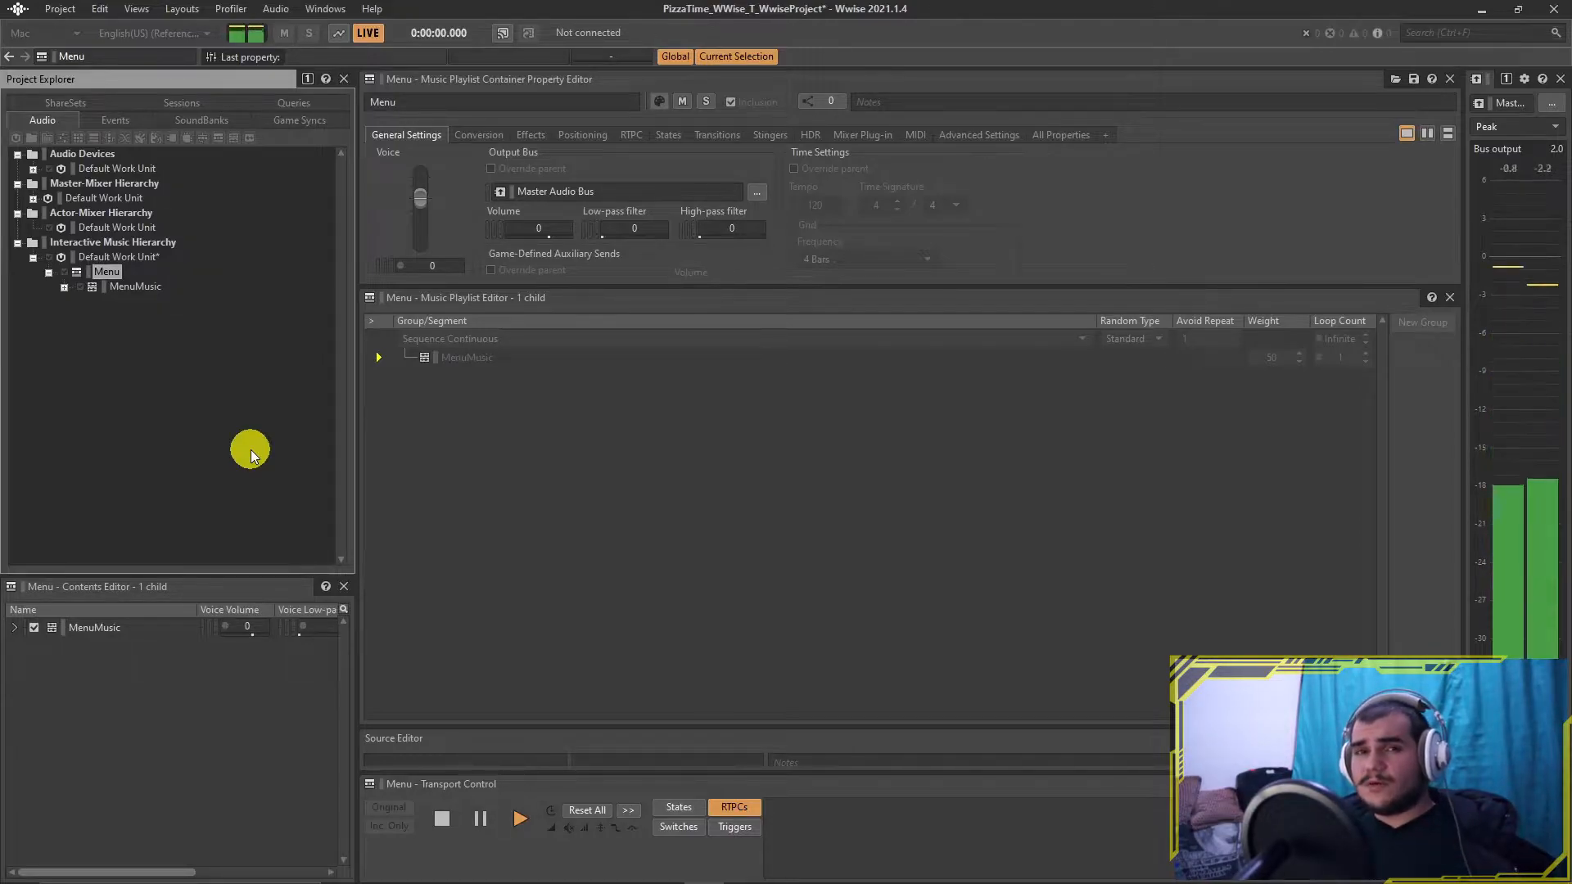
key(space)
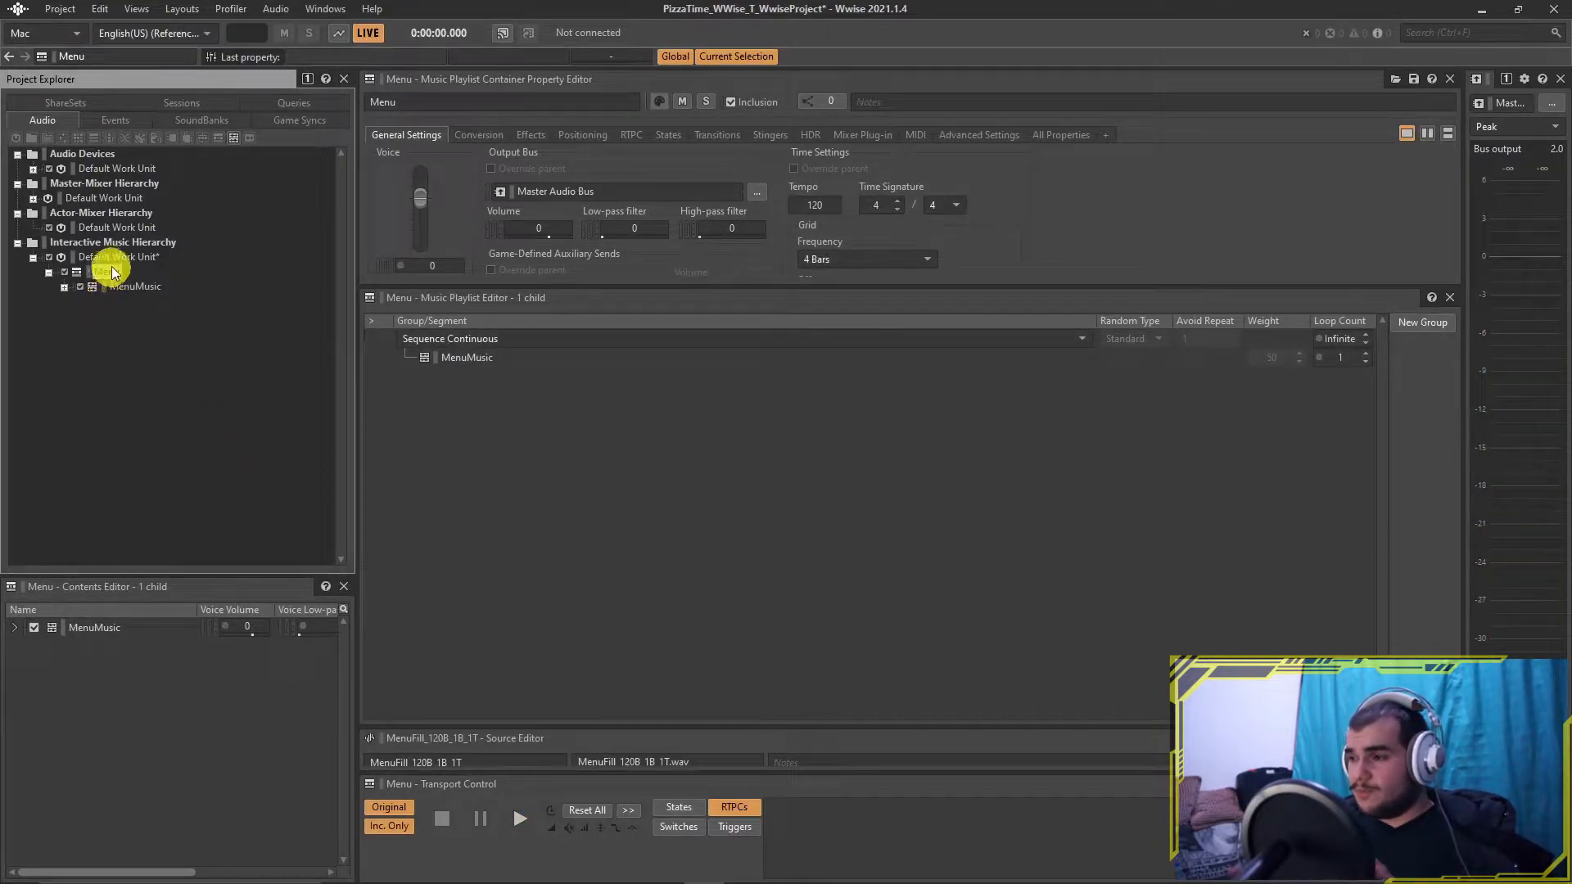
Step: Create a Music Playlist Container named BG in the Interactive Music Hierarchy's Default Work Unit
right_click(113, 260)
mouse_move(164, 270)
click(439, 326)
text(BG)
key(Return)
Step: Create a Music Segment named BG v0 inside the BG playlist container
right_click(97, 303)
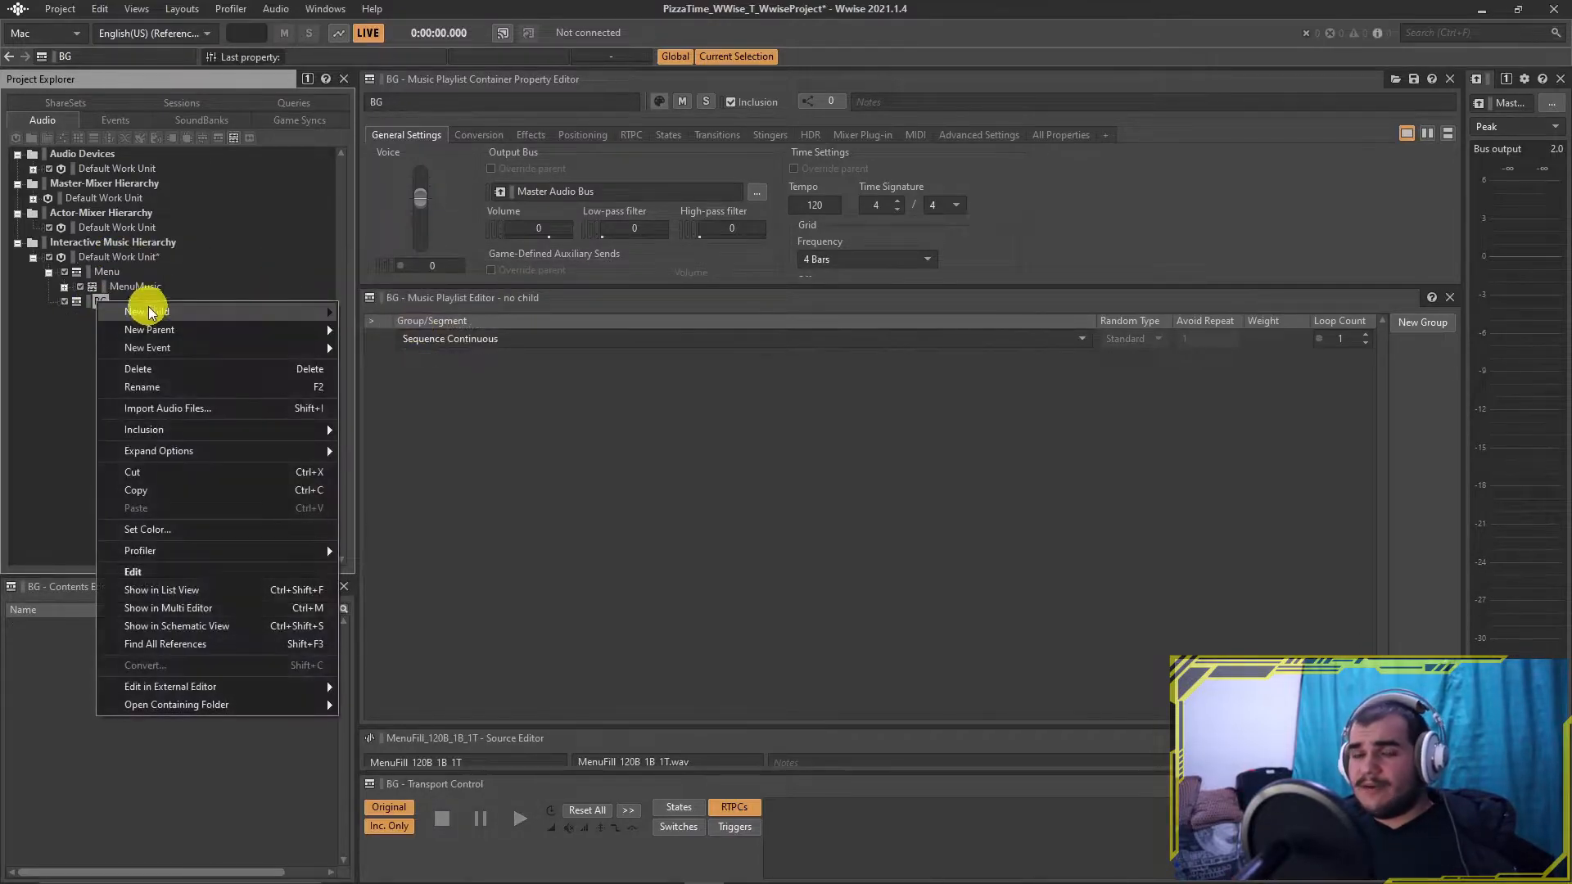
mouse_move(148, 312)
click(385, 309)
text(BG v0)
key(Return)
Step: Add a music track named AlienSynth to the BG v0 segment and import AliSynth_120B_3B_1T.wav at its start
right_click(399, 451)
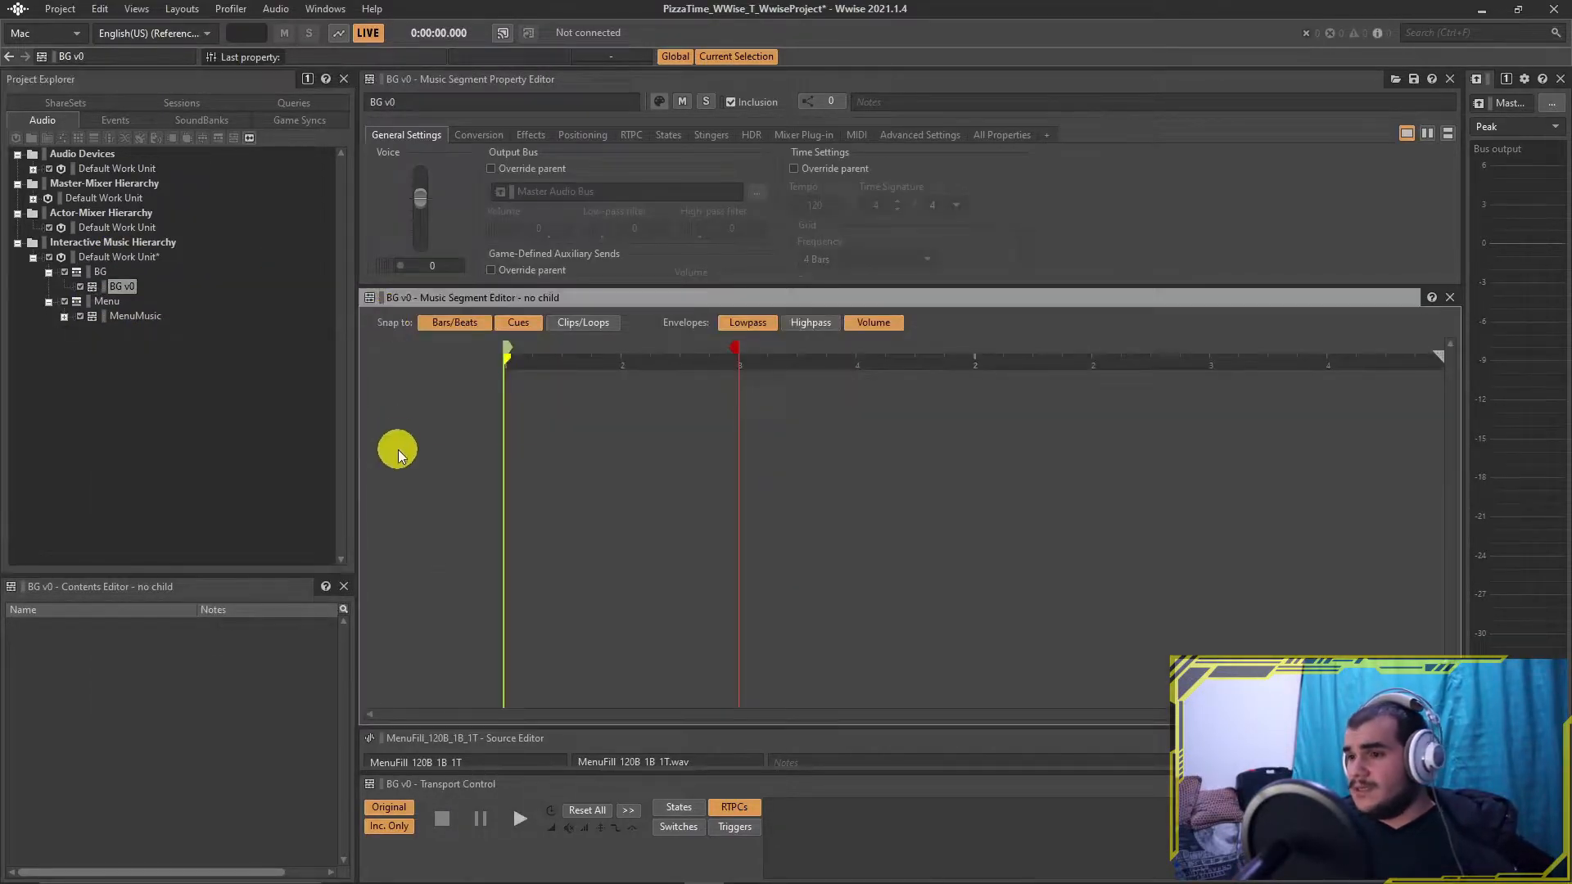
click(484, 519)
text(AlienSynth)
key(Return)
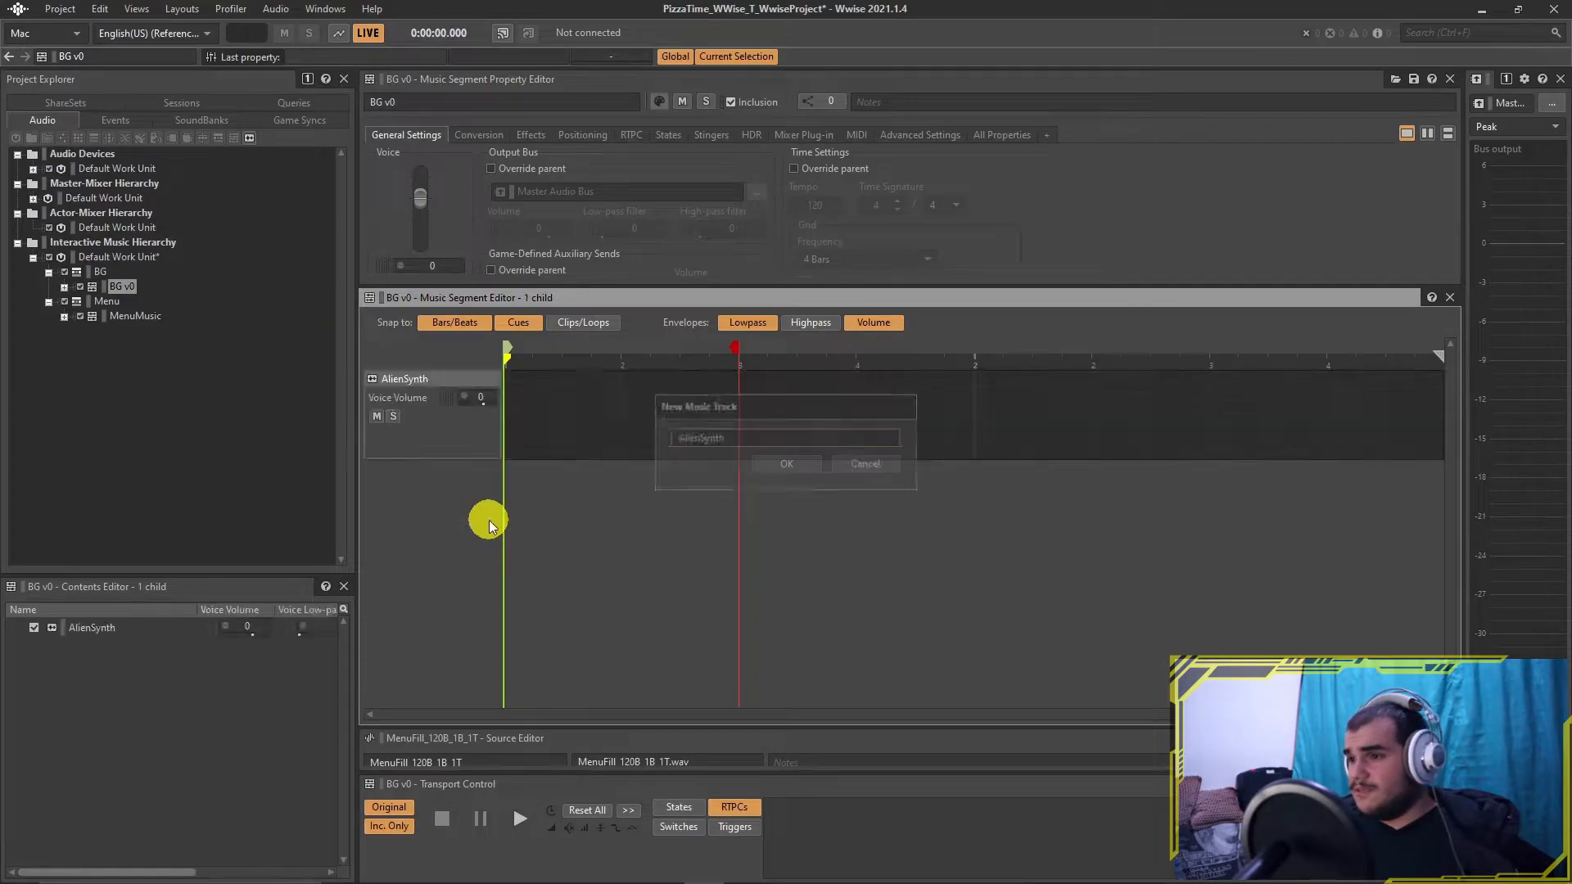
drag(1568, 456, 511, 418)
click(1057, 610)
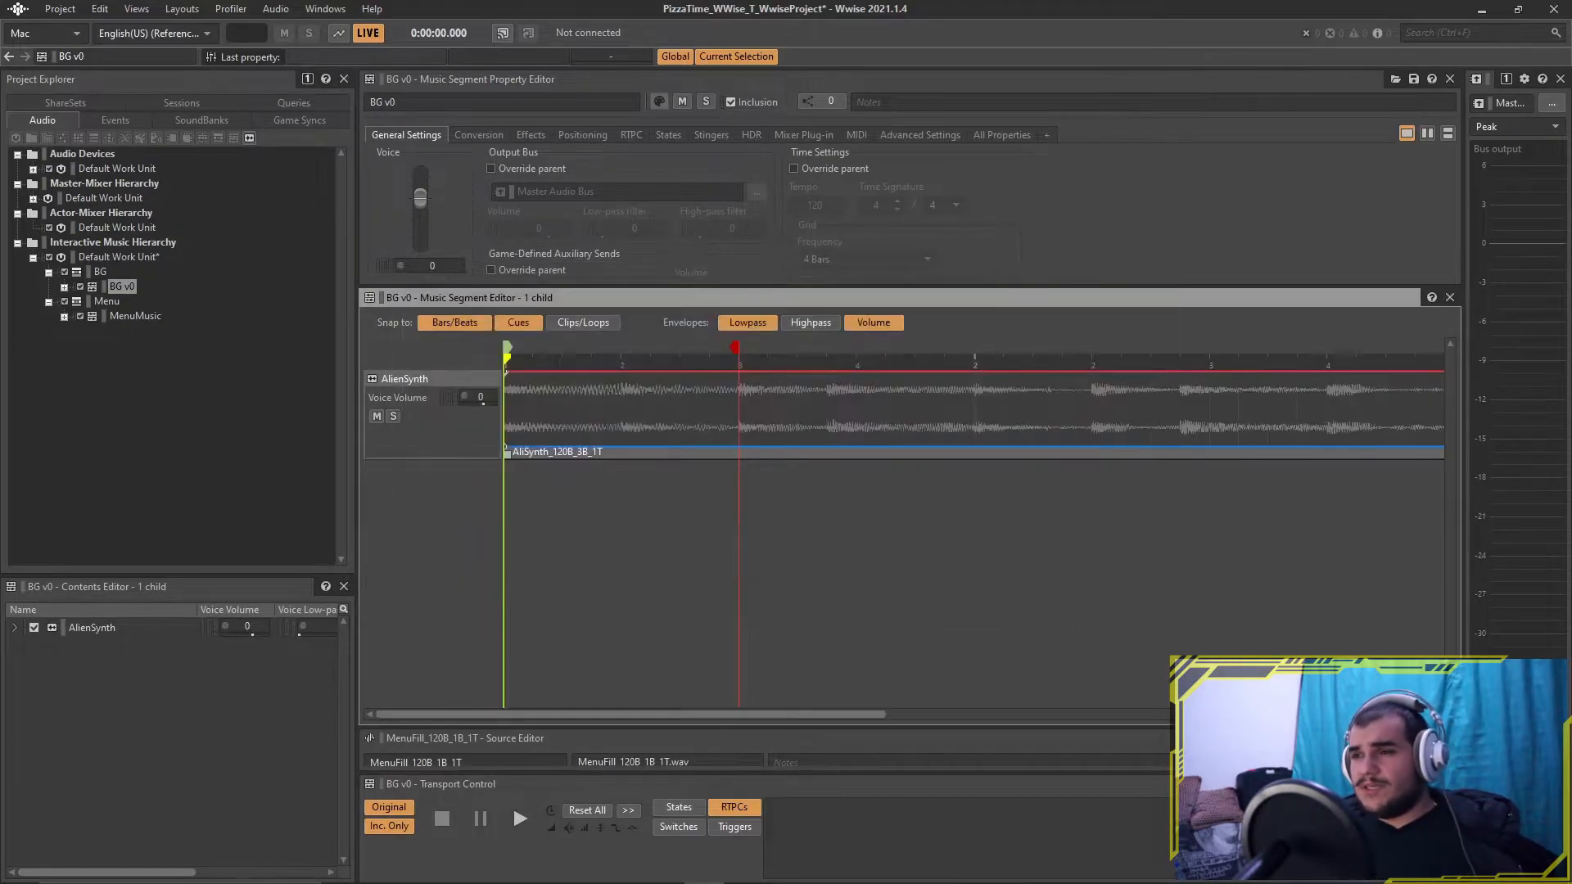
Step: Make AlienSynth a Sequence Step track with a second sub-track holding AliSynth_120B_3B_1T-01.wav at its start
right_click(447, 447)
click(533, 647)
right_click(383, 414)
click(512, 652)
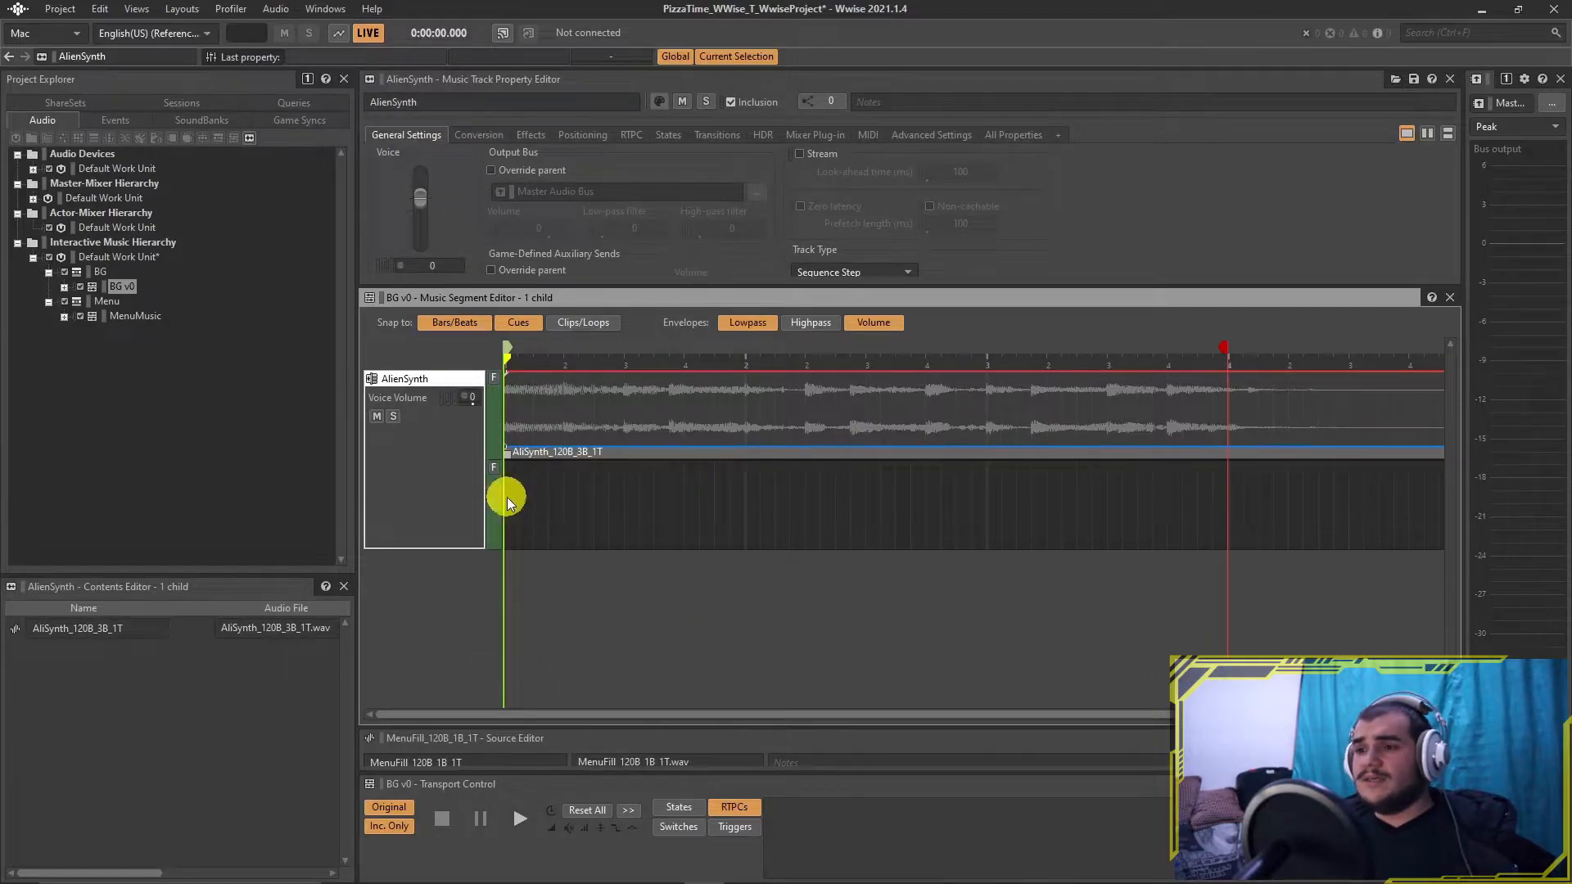
drag(507, 498, 509, 499)
click(1051, 610)
Step: Add a music track named Synth to BG v0 and import Synth_120B_3B_1T.wav at its start
right_click(448, 588)
click(513, 646)
text(Sy)
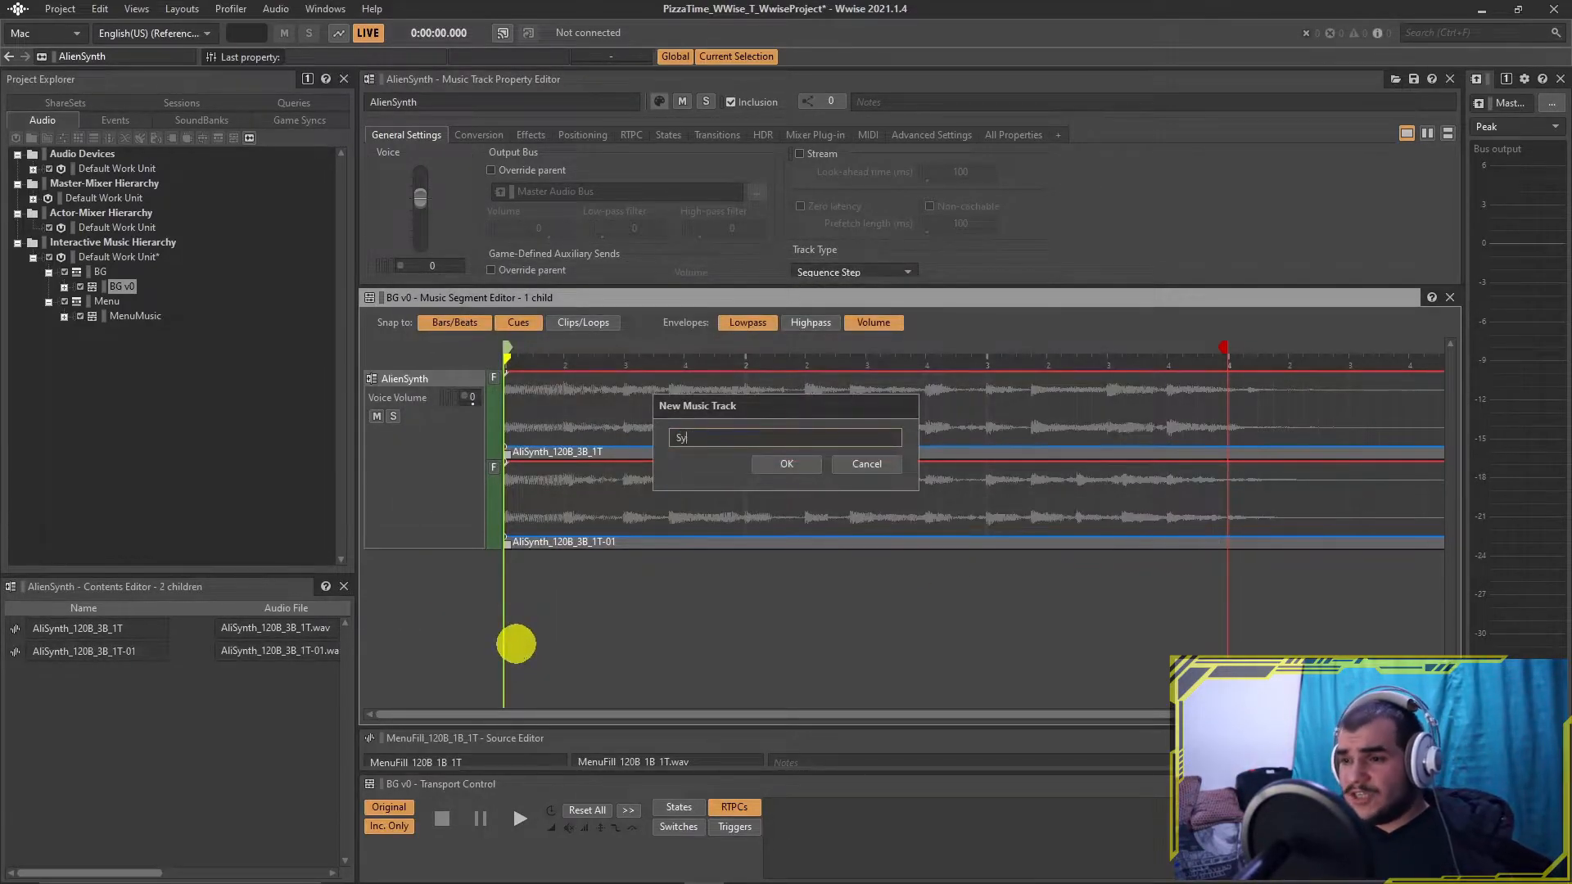
text(nth)
key(Return)
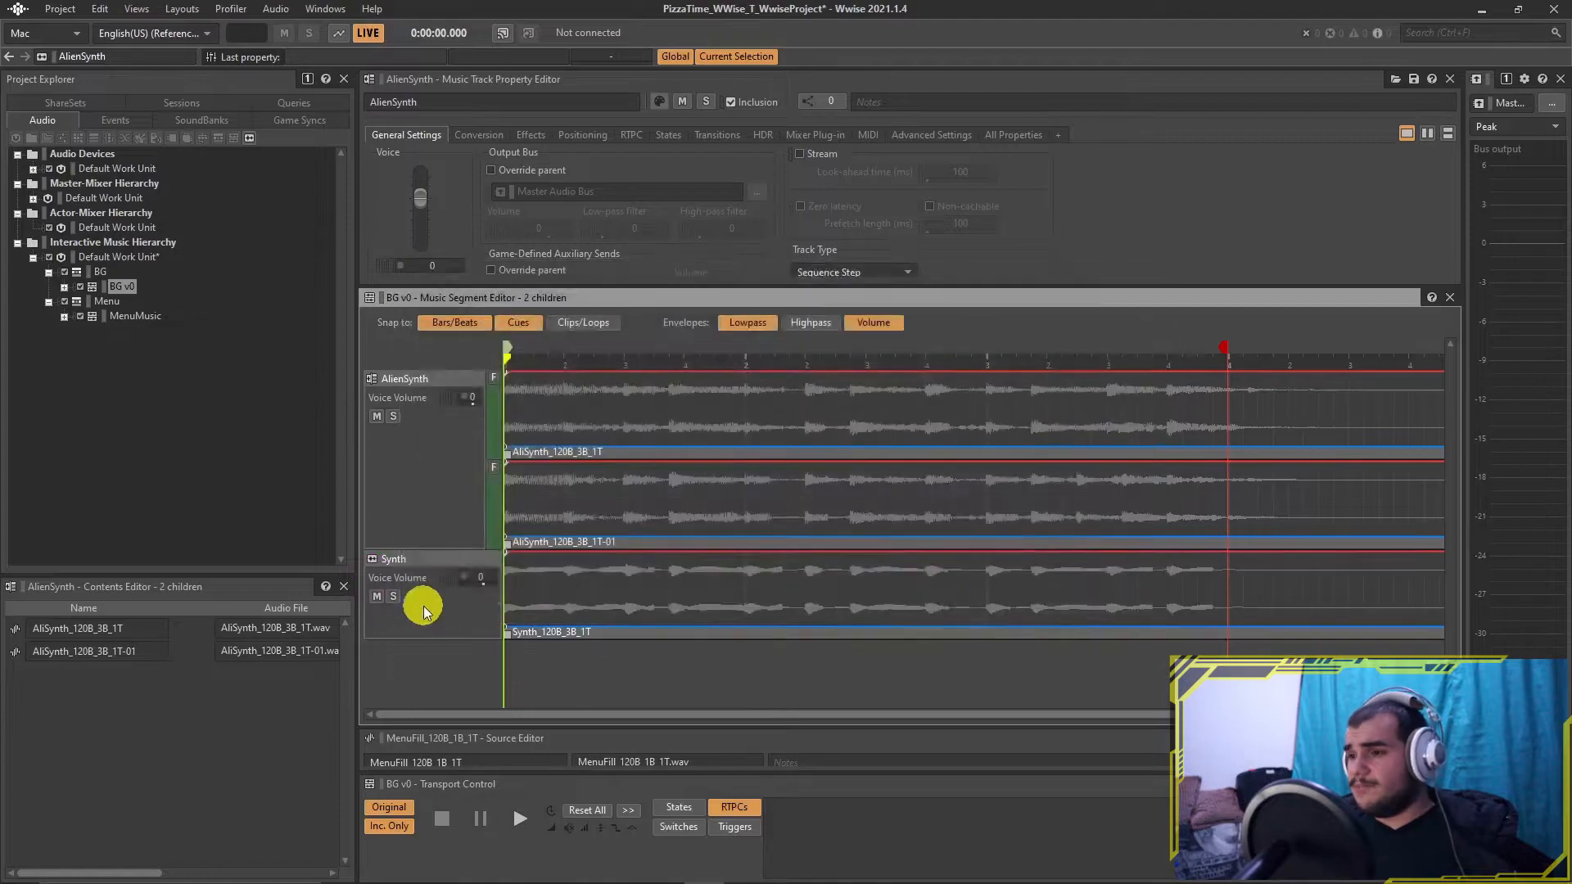
Step: Make Synth a Sequence Step track with a second sub-track holding Synth_120B_3B_1T-01.wav at its start
right_click(424, 606)
click(493, 635)
scroll(532, 677, down, 1)
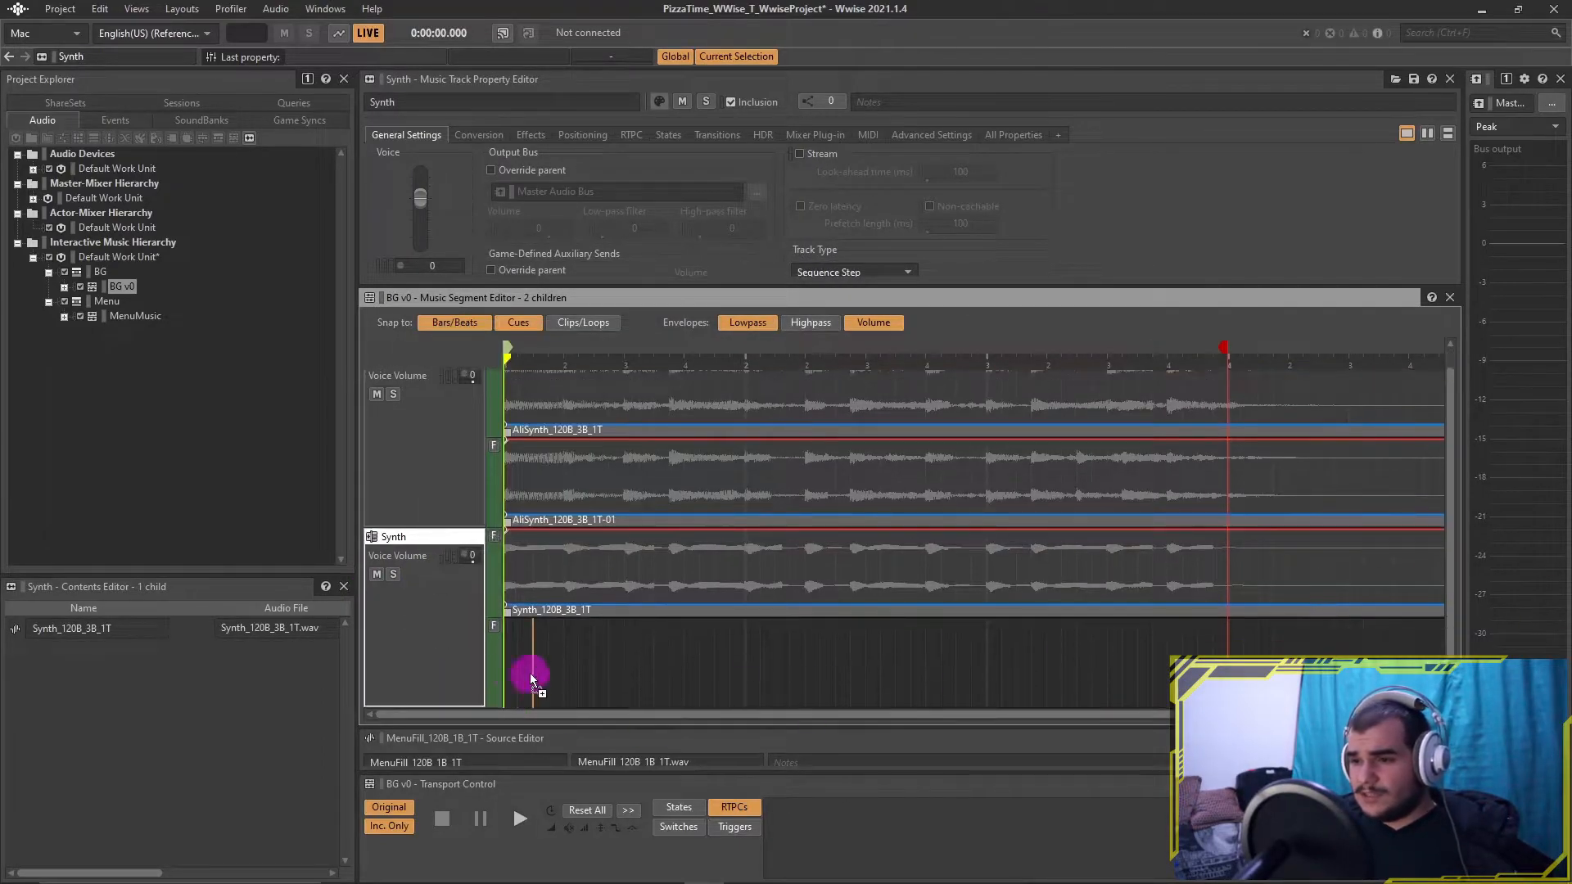
drag(533, 677, 533, 678)
click(1053, 607)
Step: Add a music track named Bass Drum to BG v0 and make it Sequence Step with two sub-tracks
right_click(436, 631)
click(467, 632)
text(B)
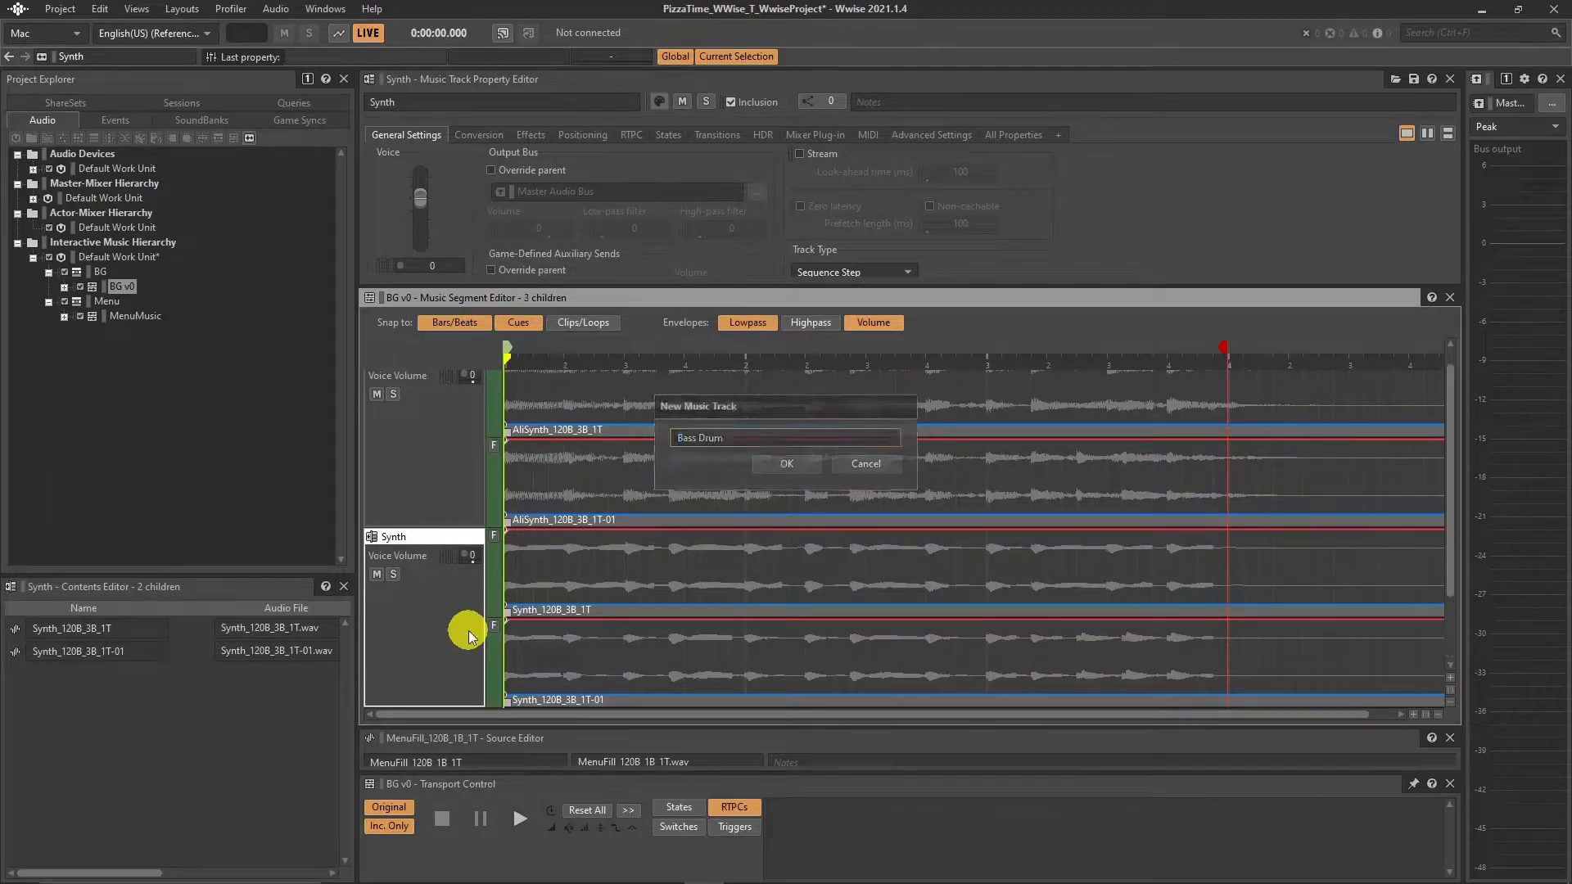
text(ass Drum)
key(Return)
scroll(449, 671, down, 2)
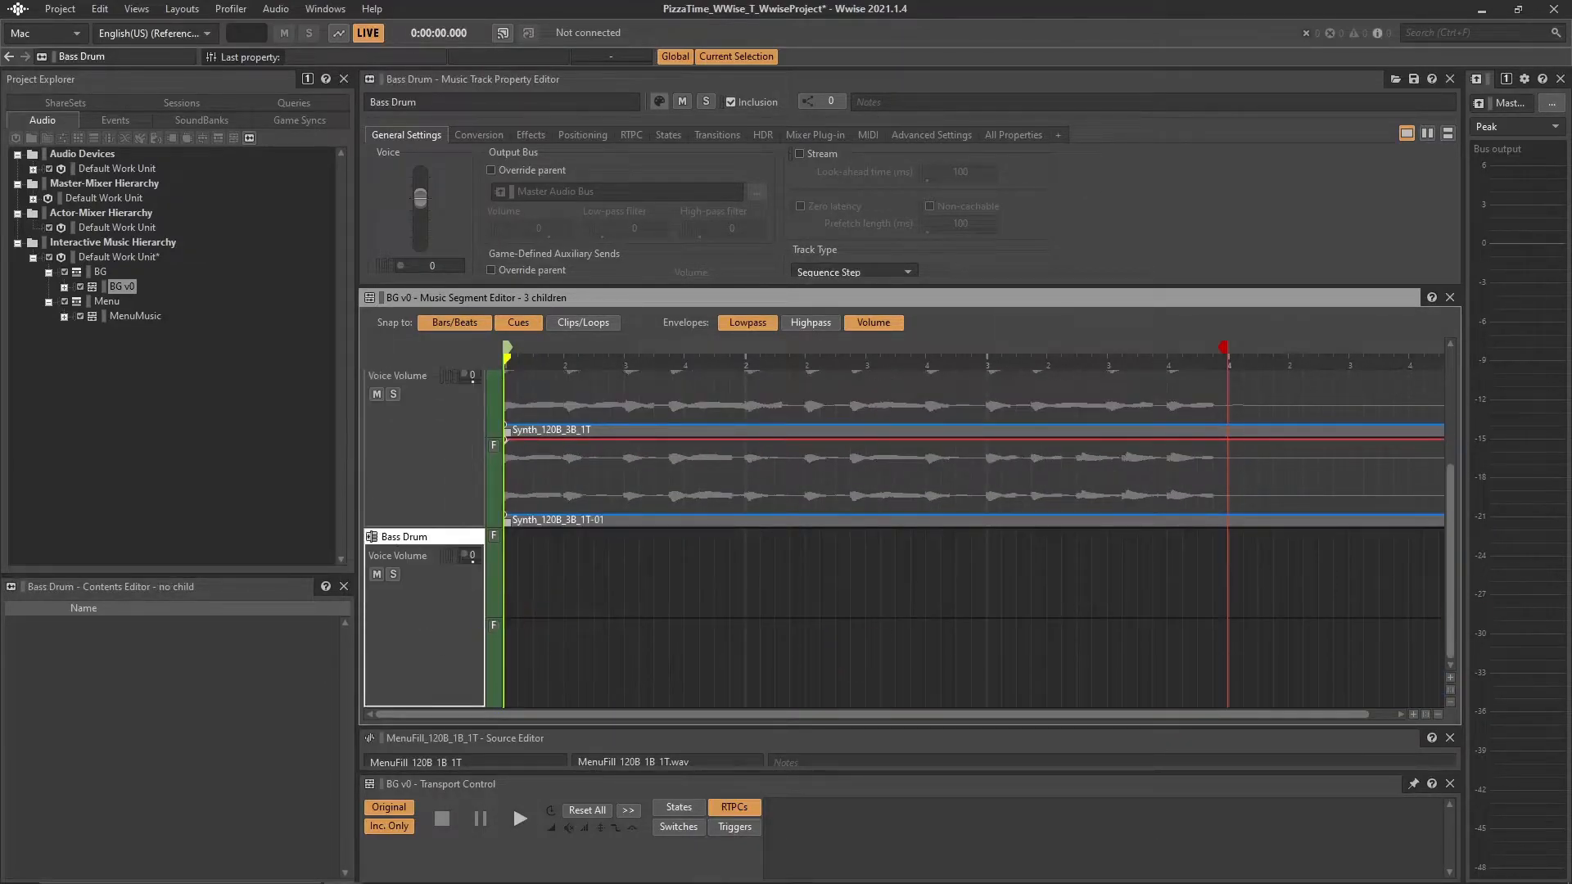
Step: Import BassDrum_120B_3B_1T.wav and BassDrum_120B_3B_1T-01.wav at the start of the Bass Drum track's first and second sub-tracks
drag(794, 545, 517, 573)
click(1051, 608)
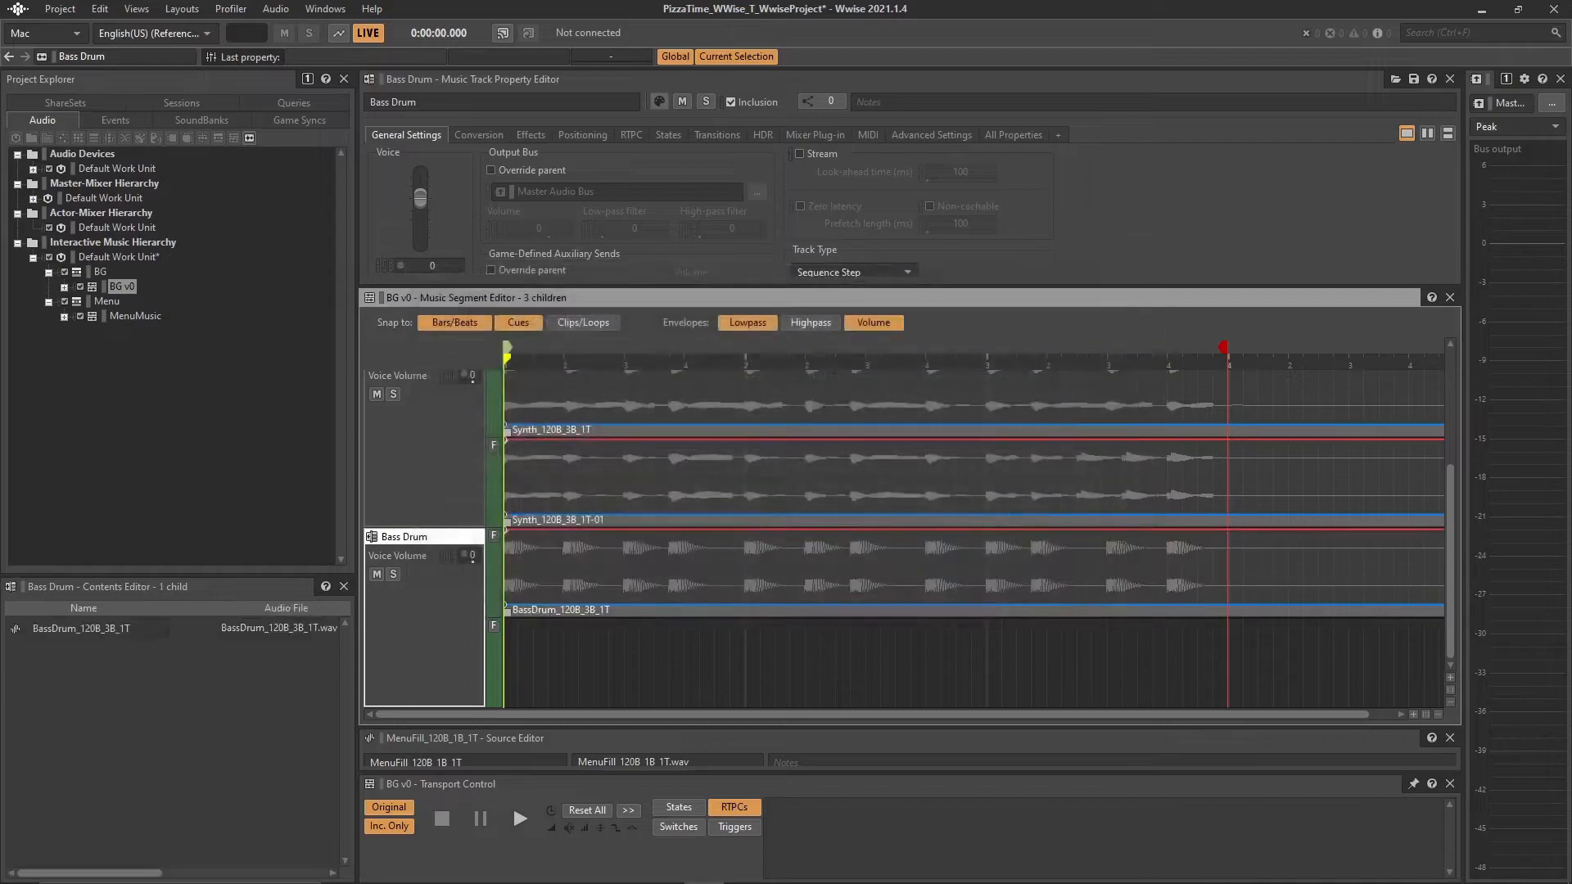
drag(511, 674, 513, 676)
click(1050, 613)
Step: Add a music track named Bass Guitar to the BG v0 segment
right_click(436, 620)
click(514, 606)
text(Bass Guitar)
key(Return)
Step: Set the Bass Guitar track's type to Random Step and add two more sub-tracks to it
right_click(454, 670)
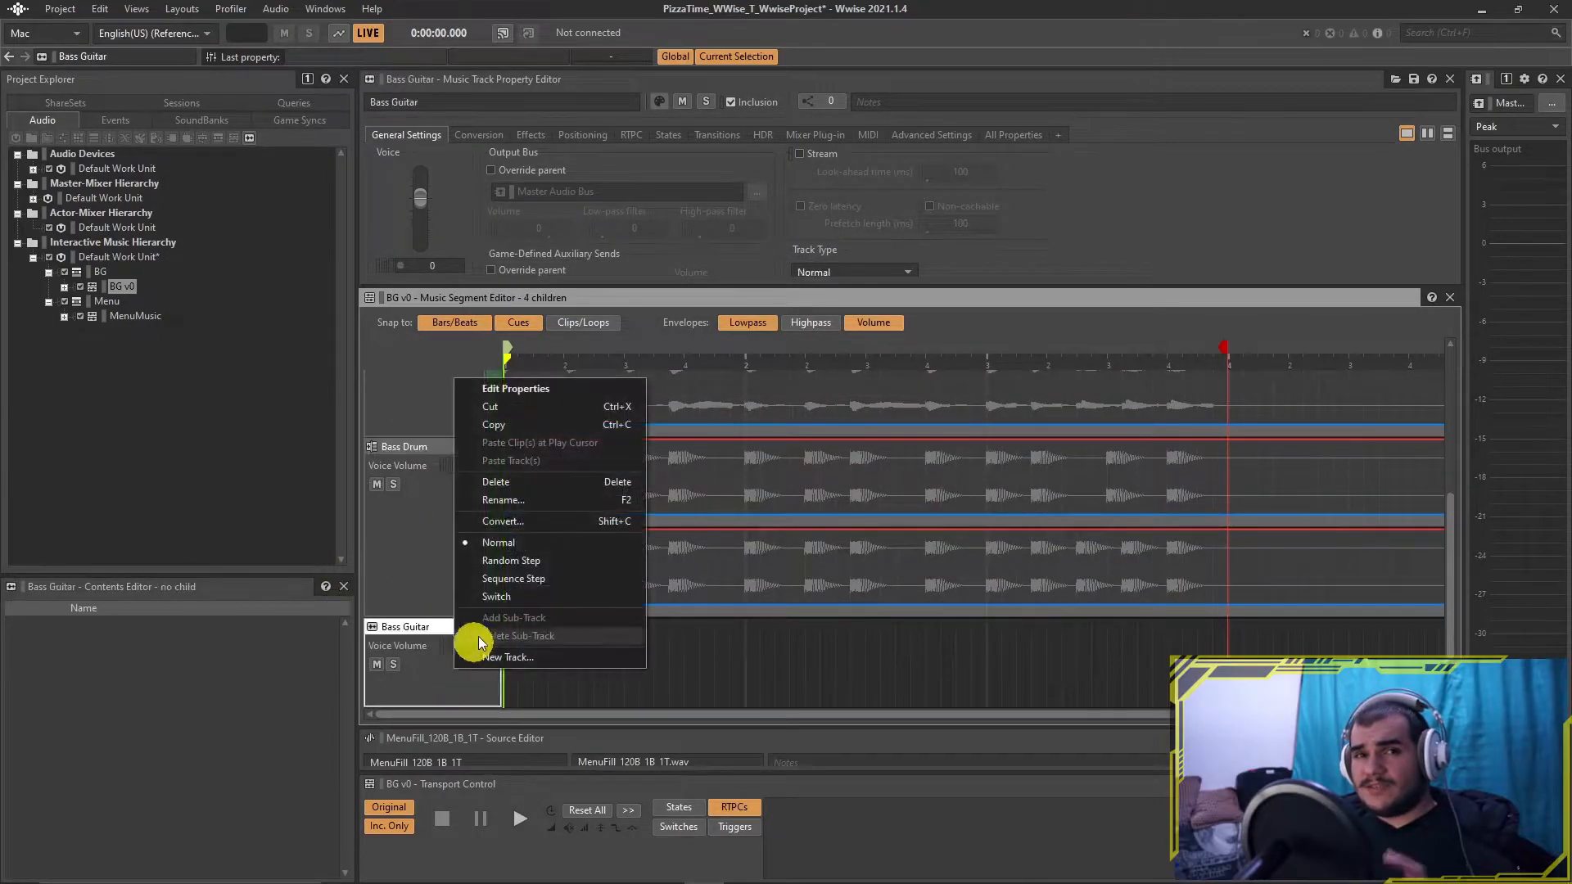
click(516, 571)
click(522, 628)
right_click(450, 661)
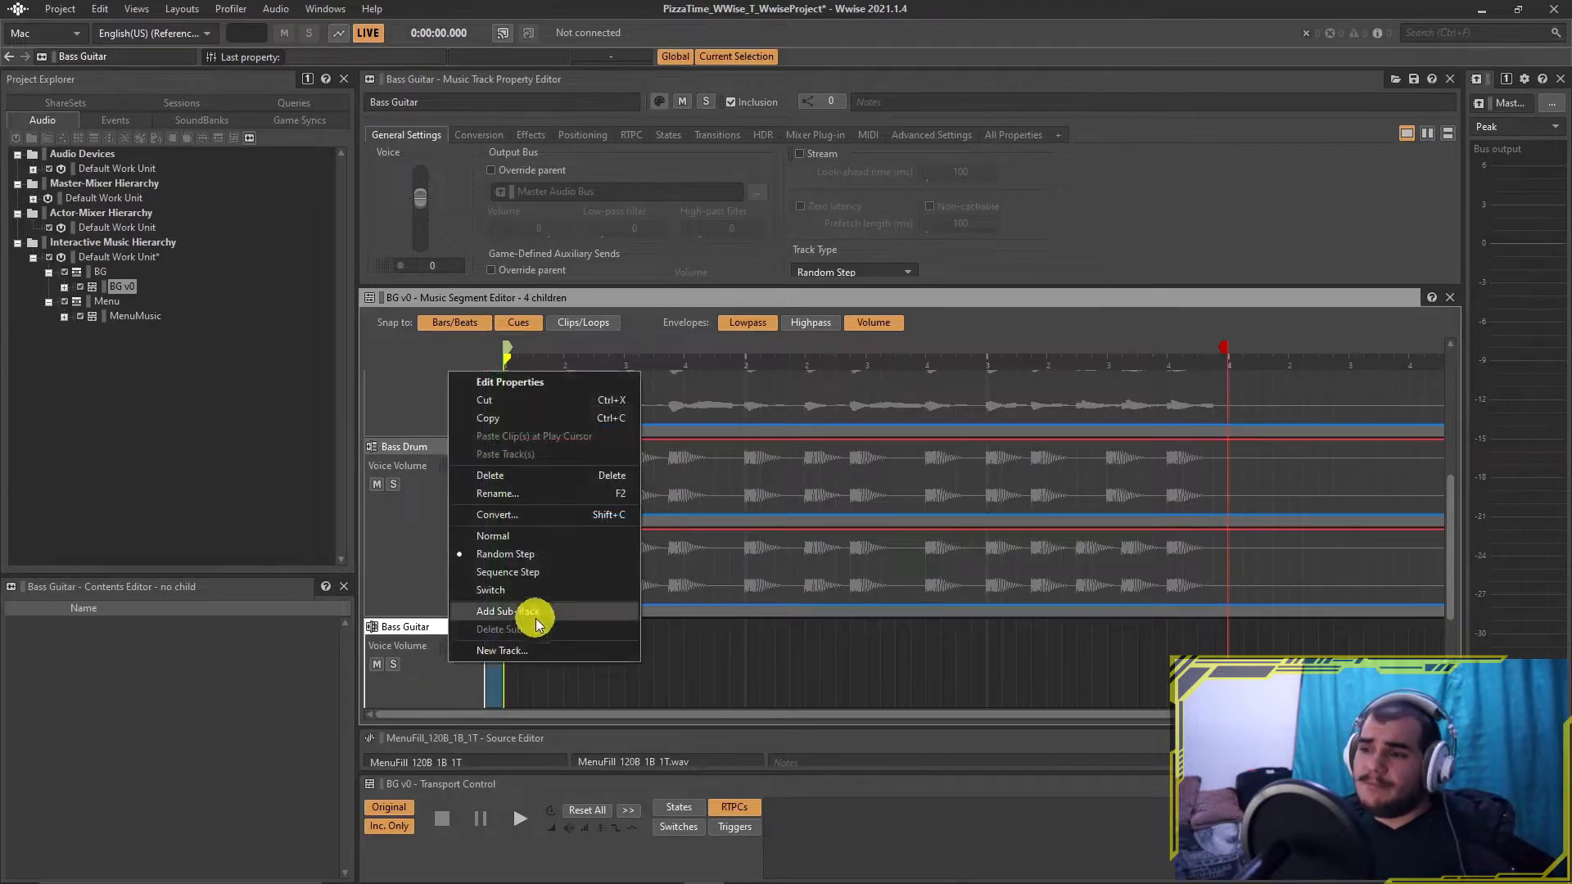
click(532, 612)
Step: Import BassGuitar_120B_3B_1T.wav, BassGuitar_120B_3B_1T-01.wav and BassGuitar_120B_3B_1T-03.wav at the start of the three Bass Guitar sub-tracks, in that order
scroll(456, 621, down, 2)
drag(1571, 532, 509, 502)
click(1034, 609)
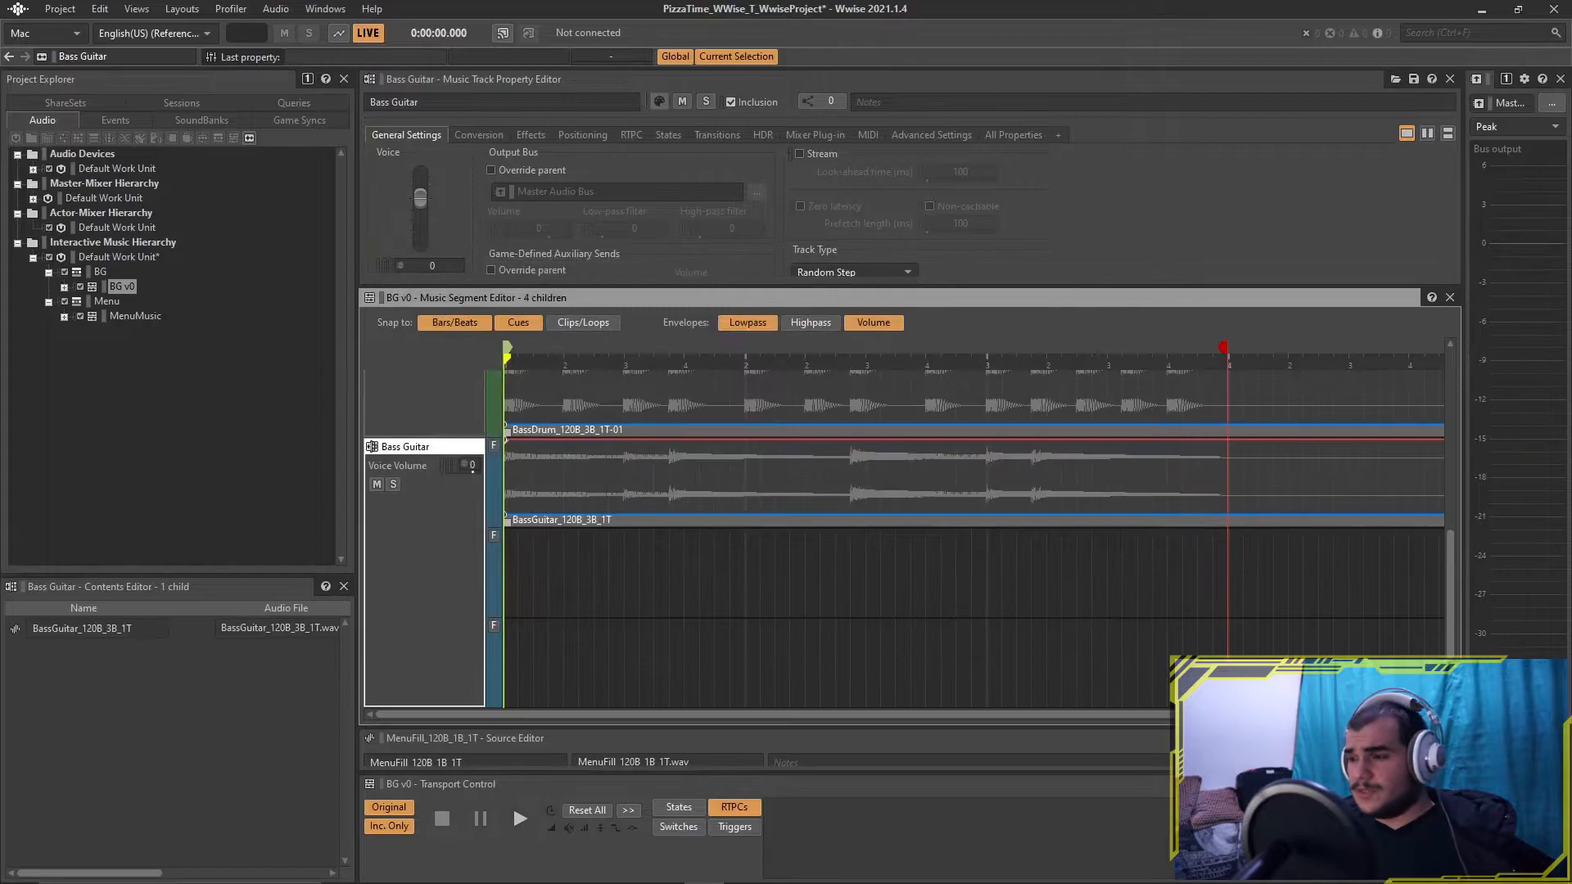
drag(508, 562, 509, 563)
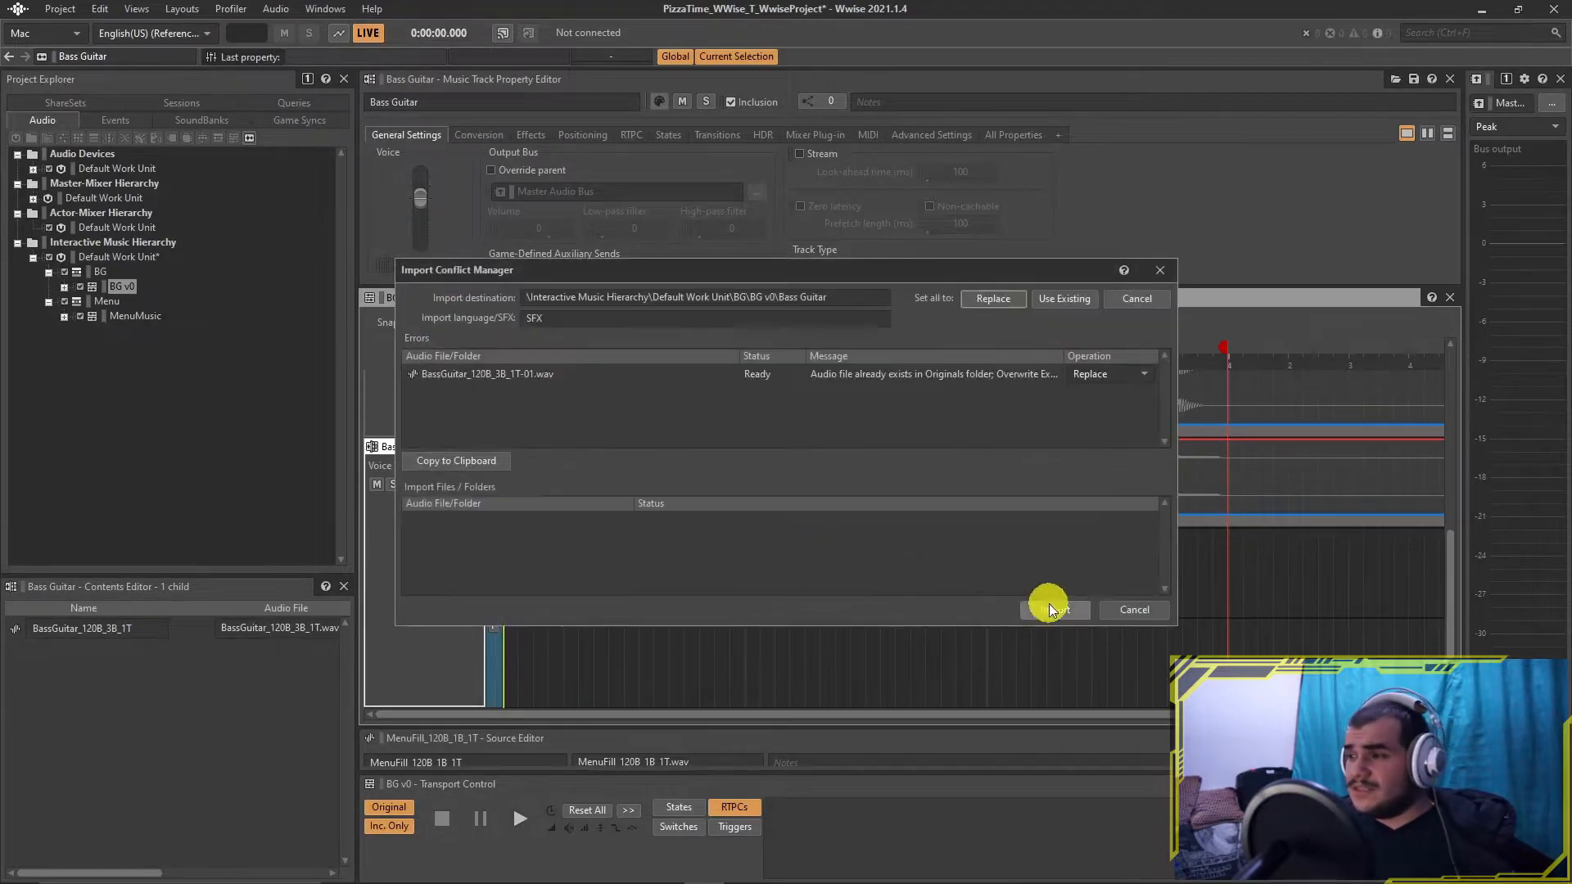
click(1049, 603)
drag(511, 657, 511, 658)
click(1053, 607)
Step: Add a music track named Disc to BG v0 and set its type to Random Step
right_click(429, 587)
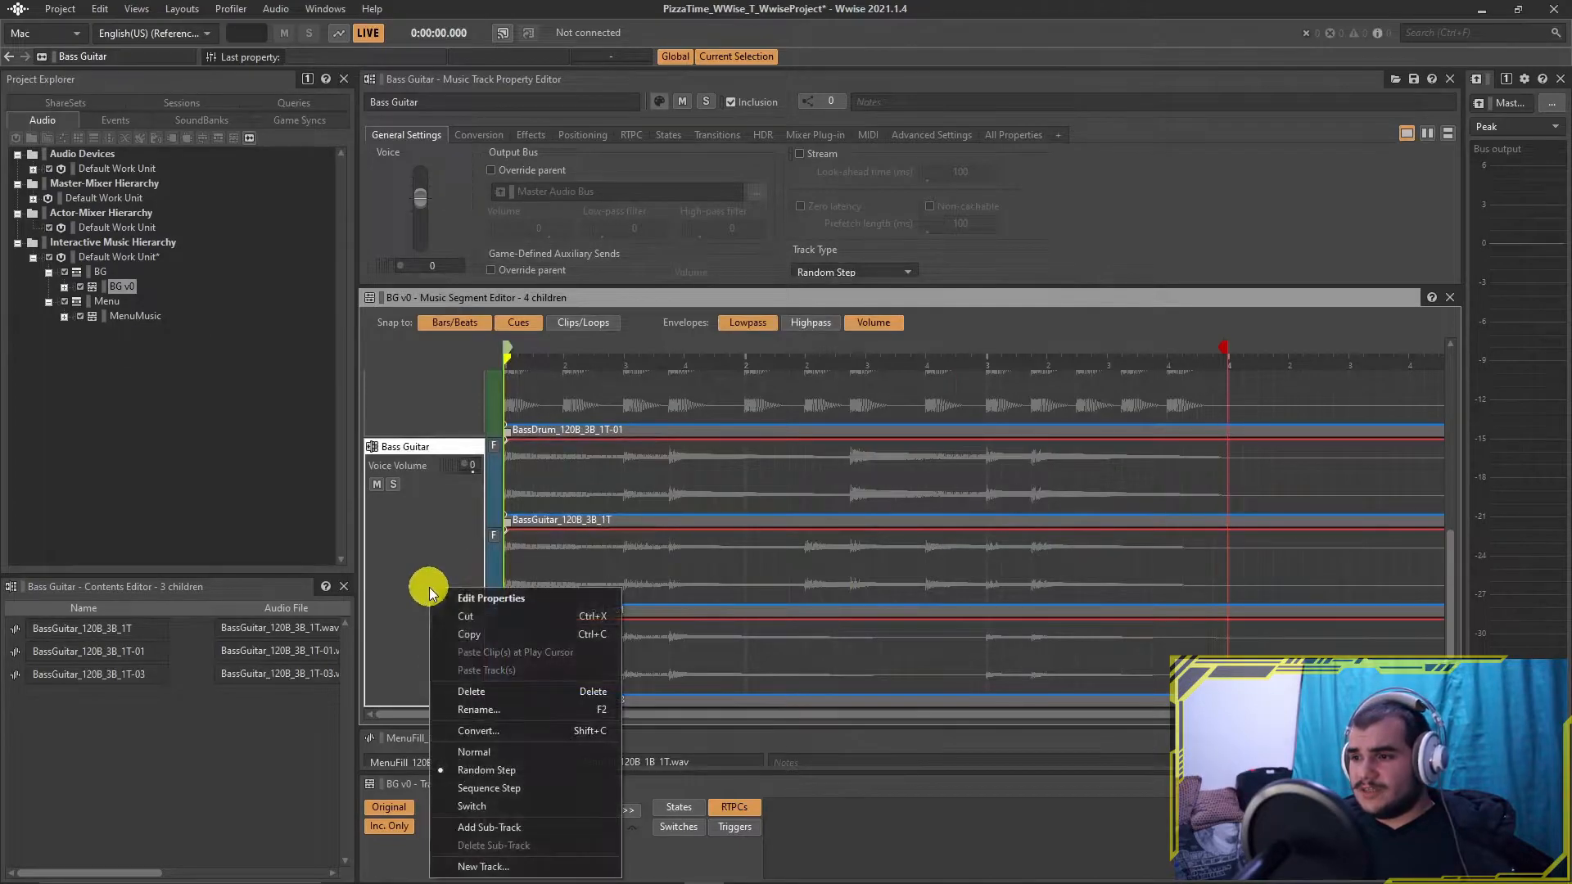
click(512, 803)
text(Disc)
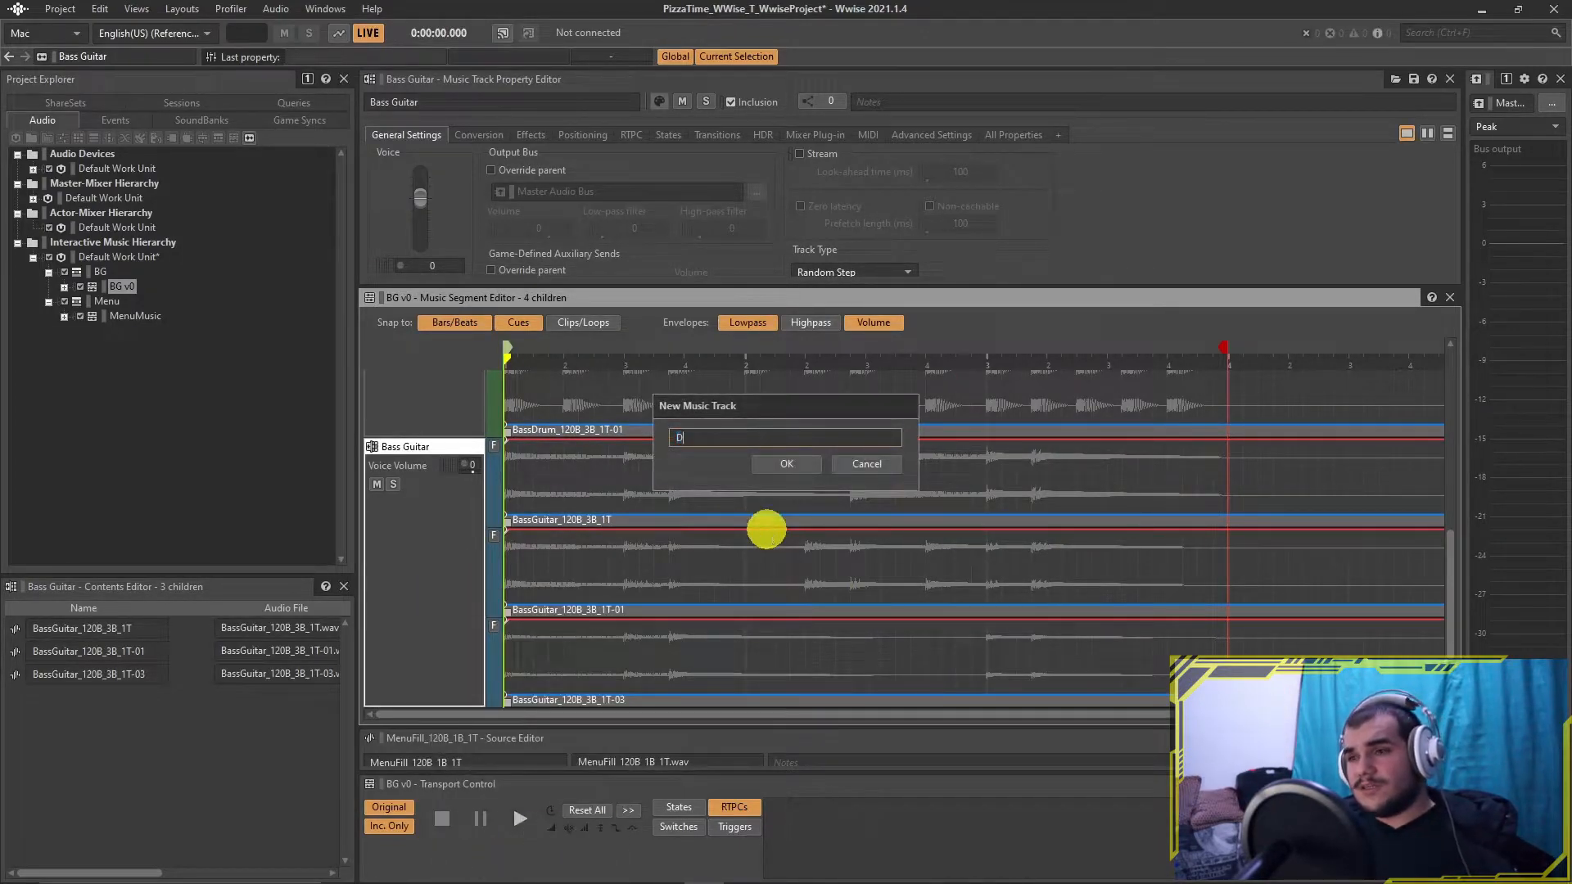
key(Return)
scroll(700, 631, down, 2)
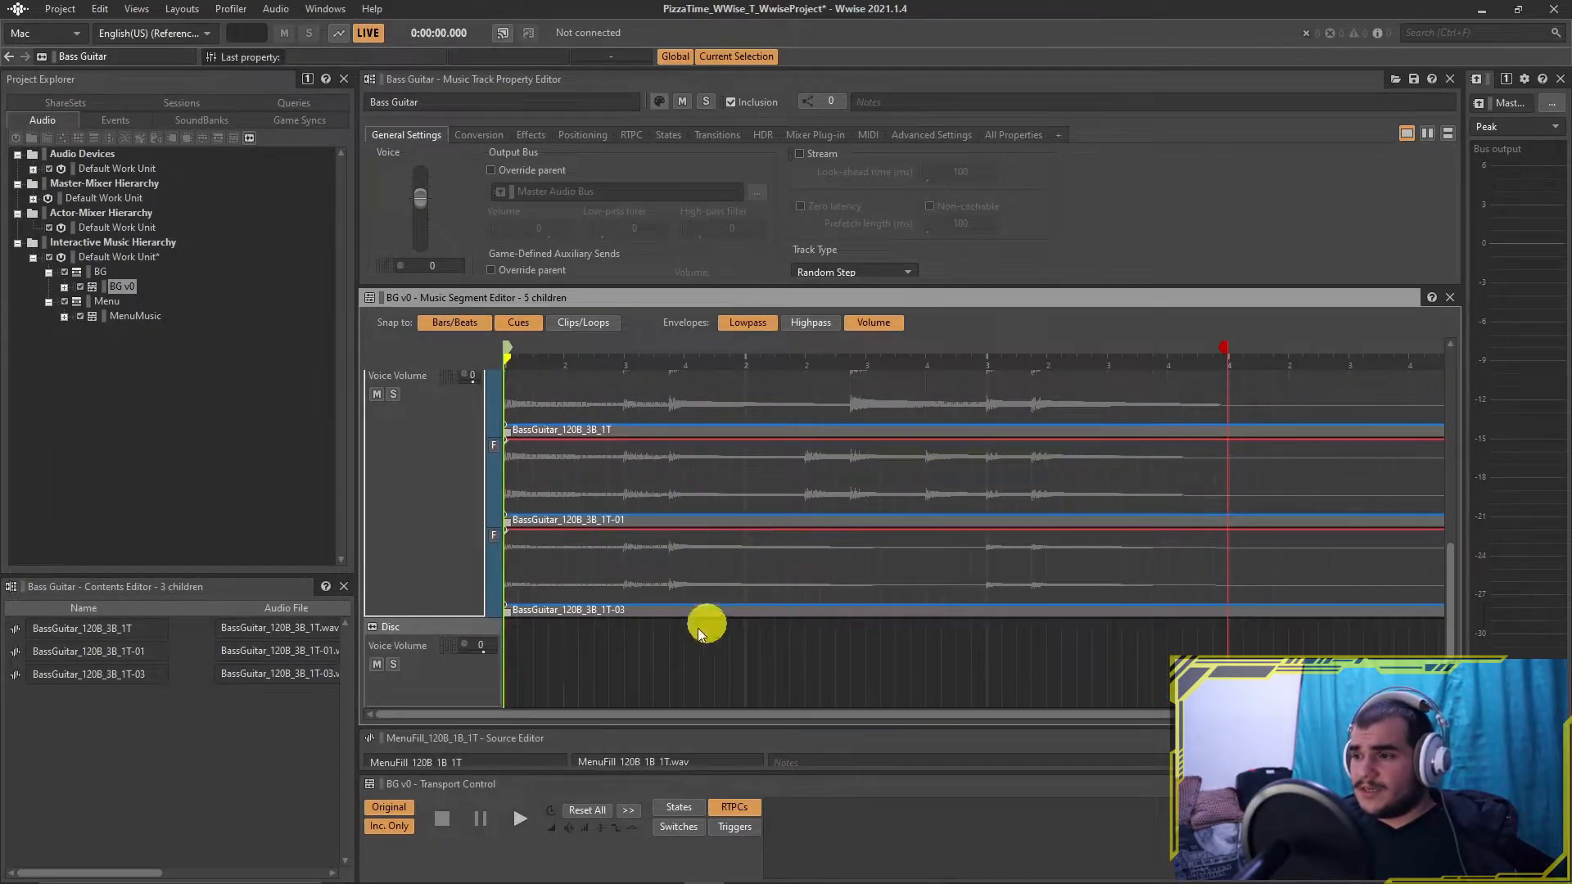
right_click(460, 680)
click(539, 572)
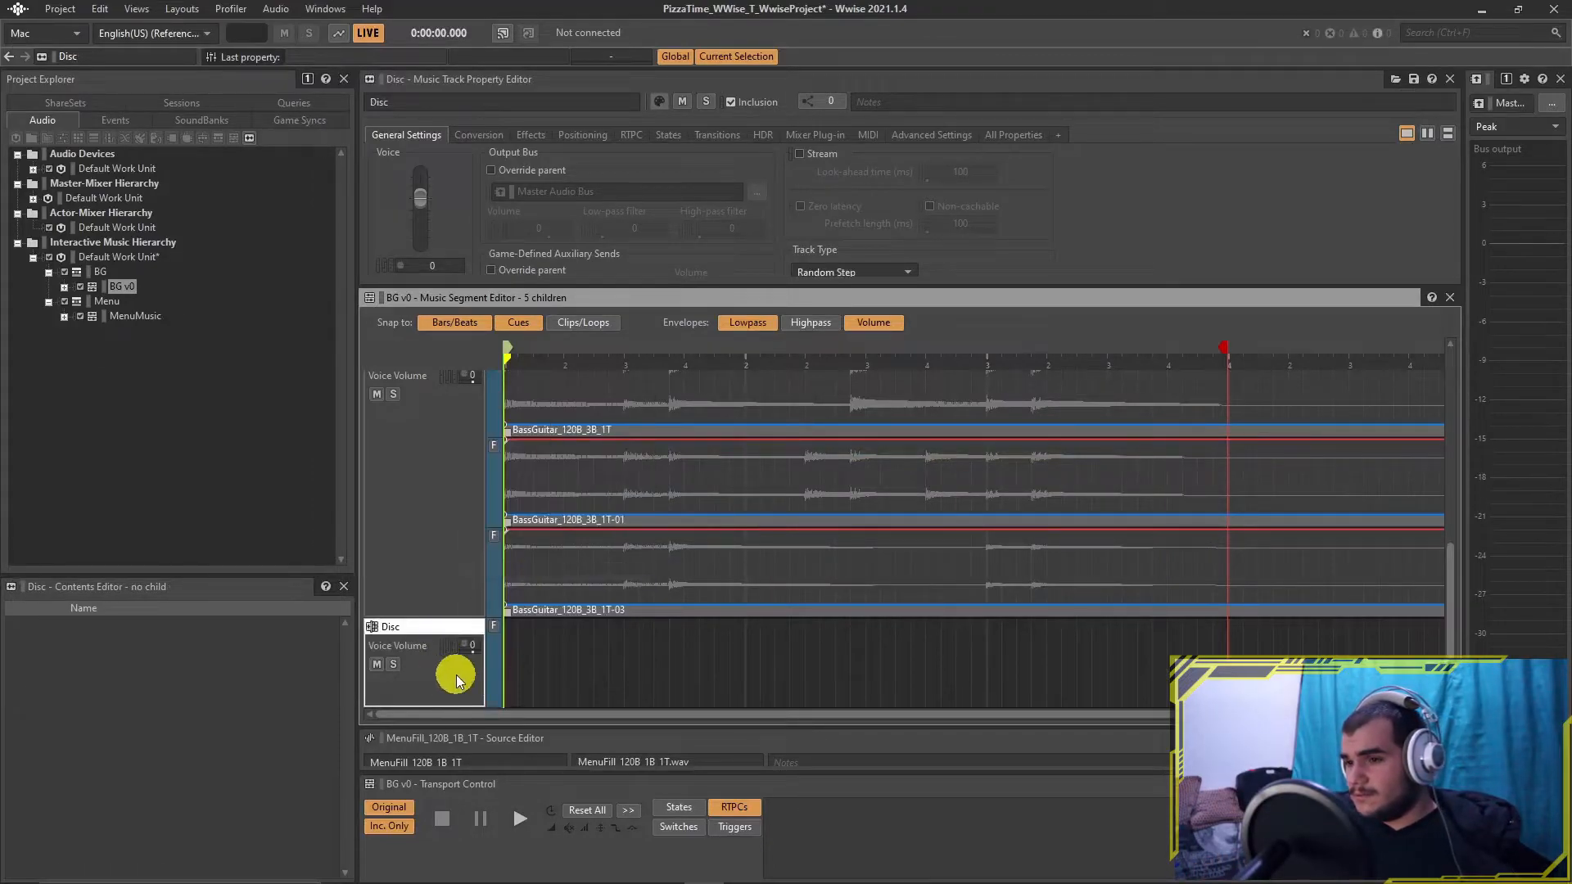
Step: Add a second sub-track to Disc and import DiscSpin_120B_1B.wav at the start of its first sub-track
right_click(455, 675)
click(511, 627)
click(565, 651)
drag(511, 591, 507, 596)
click(1056, 610)
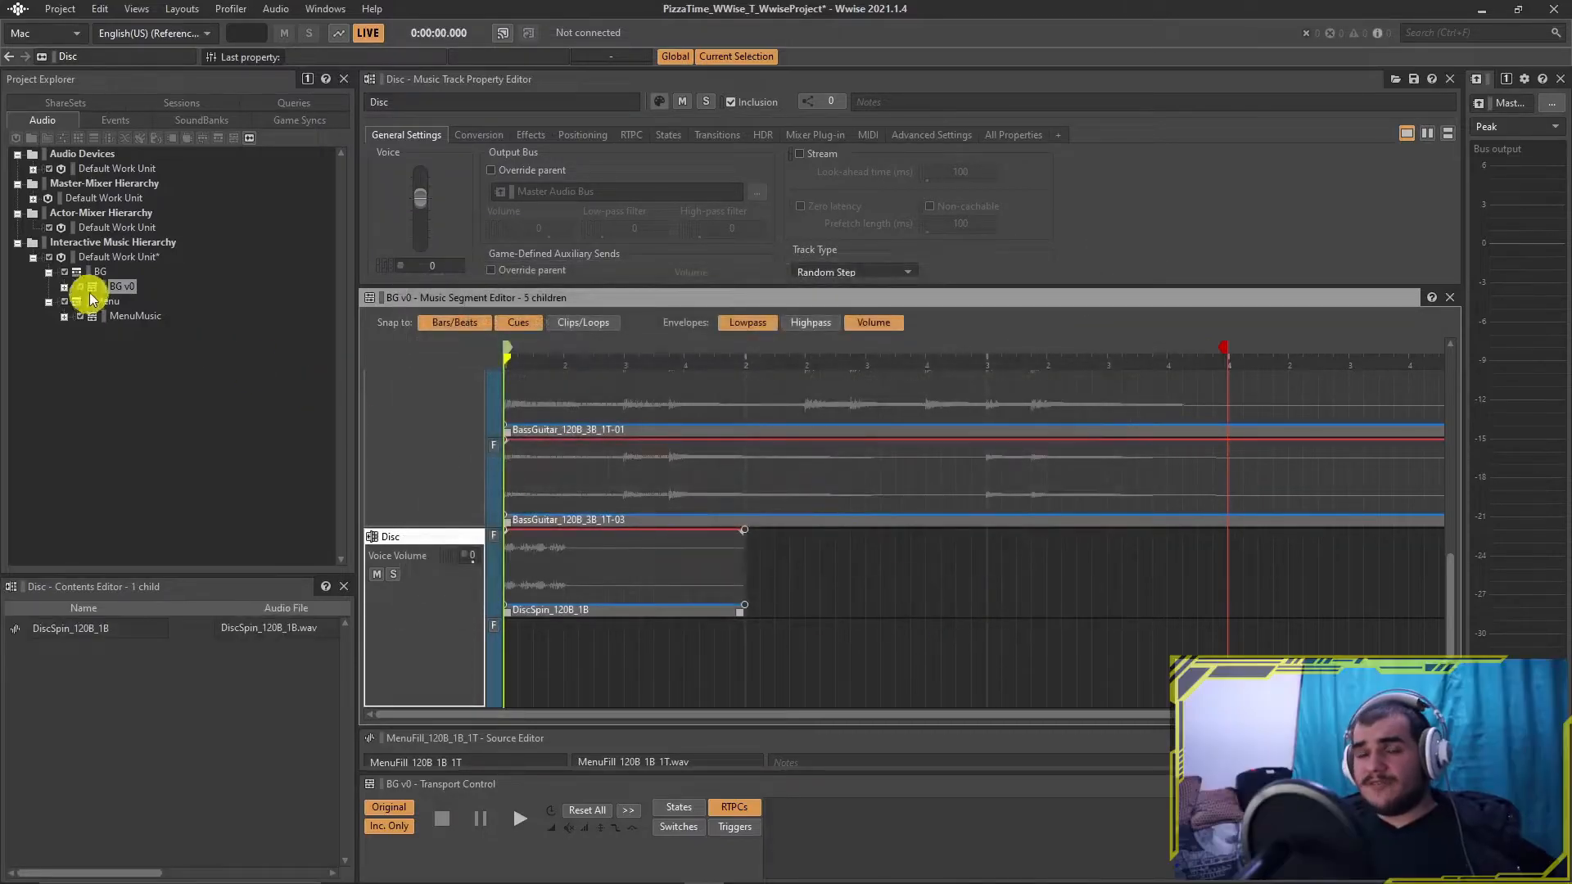
Step: Add the BG v0 segment to the BG container's playlist and set the group's loop count to Infinite
click(99, 273)
drag(129, 286, 573, 373)
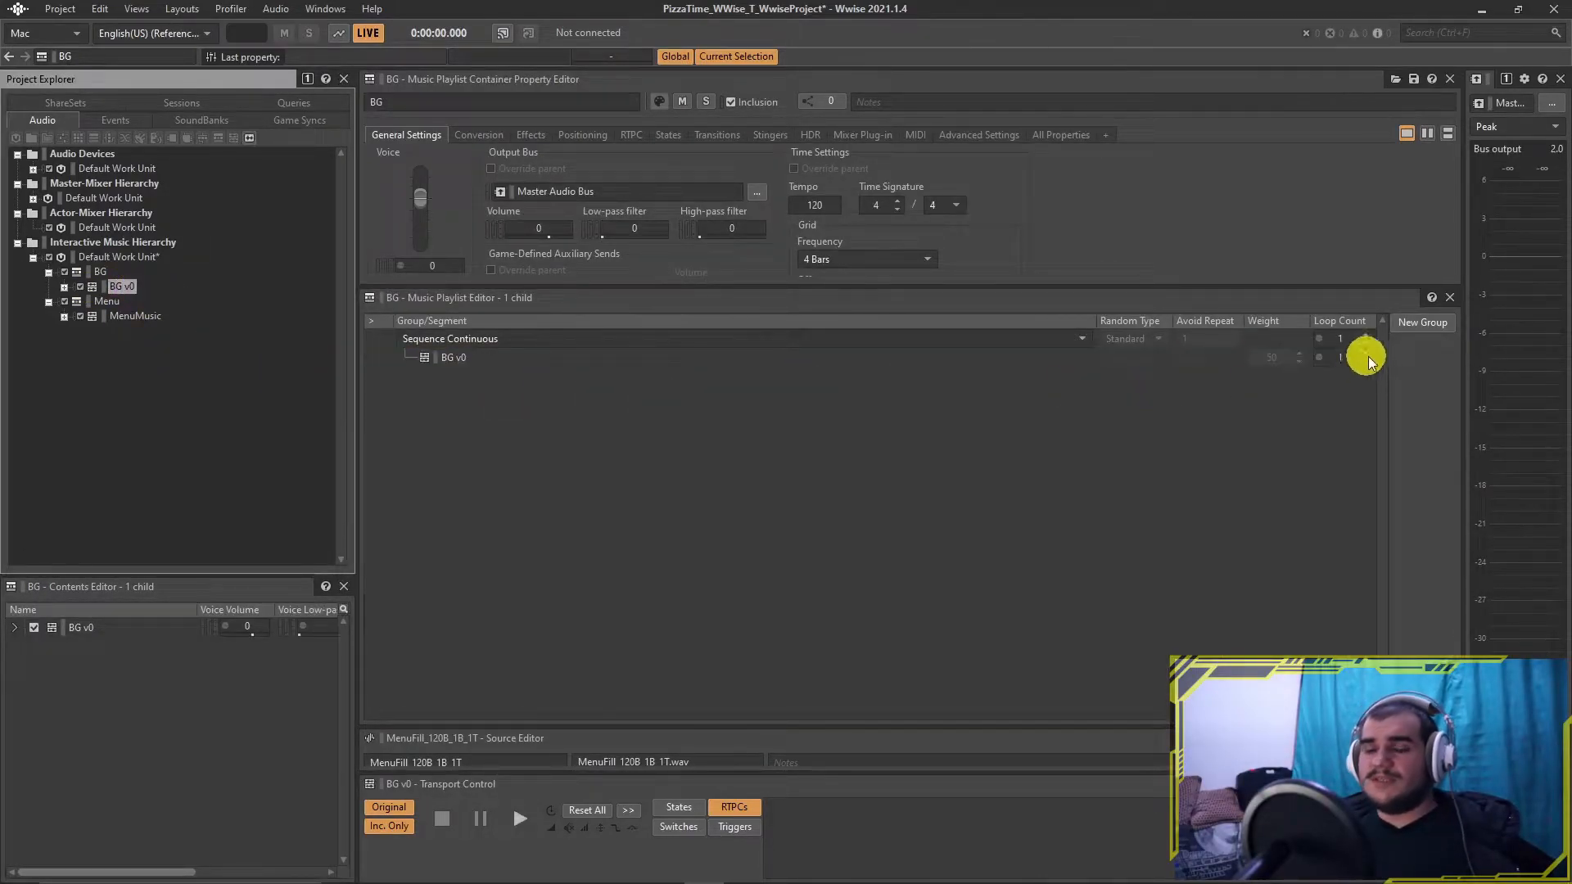
Step: Play back the BG playlist container and lower its voice volume to -2
click(100, 273)
key(space)
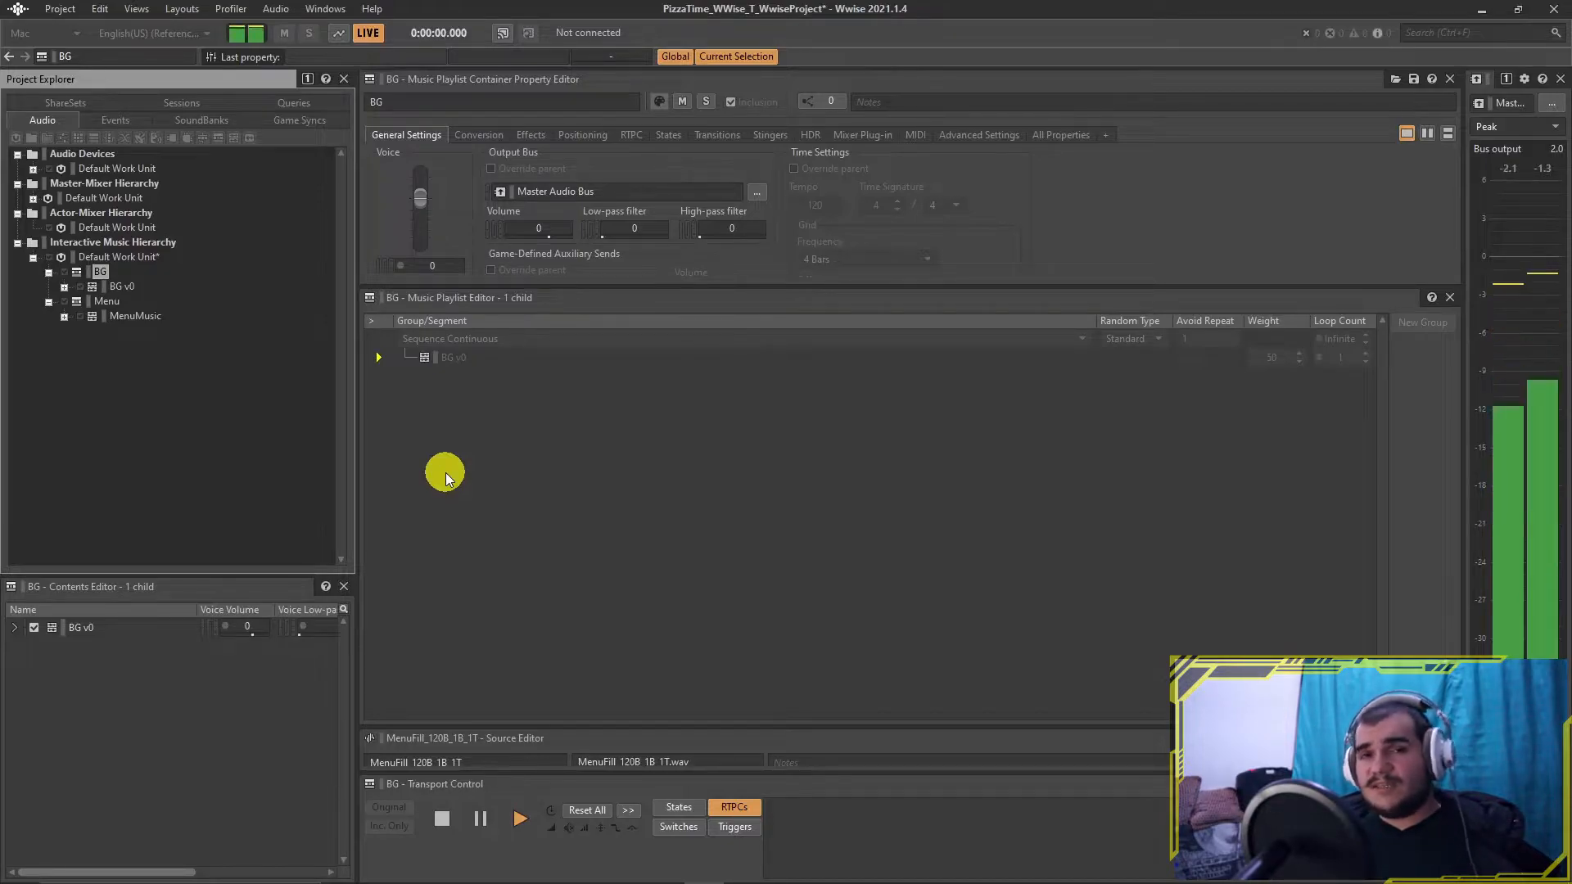
drag(421, 199, 420, 211)
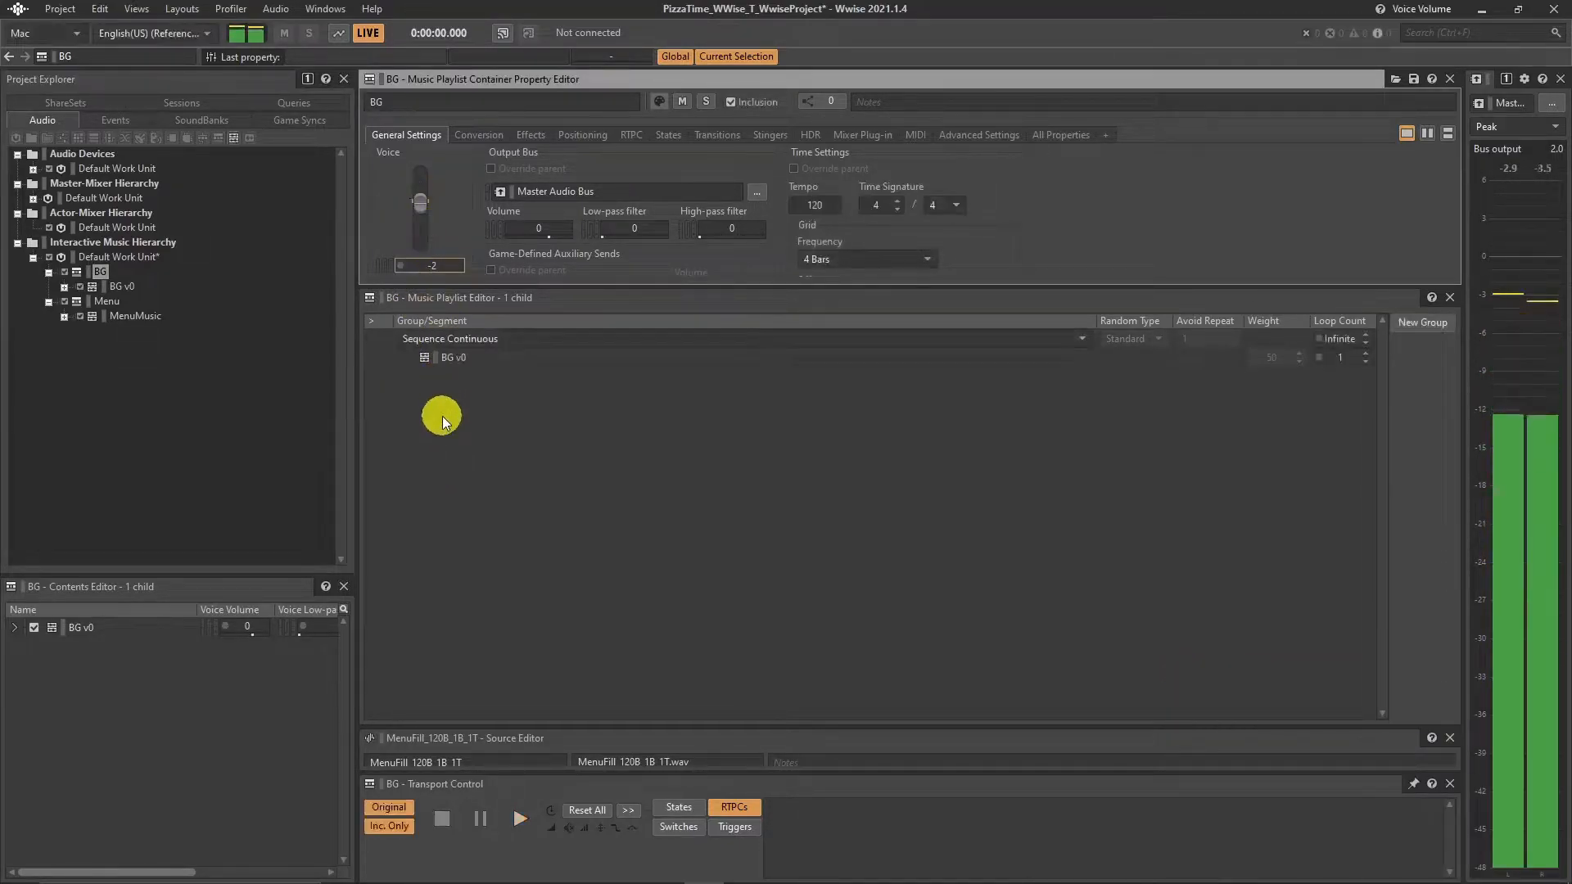
Step: Duplicate the BG v0 segment and set the copy's AlienSynth, Synth, Bass Drum and Bass Guitar tracks to Normal
click(122, 287)
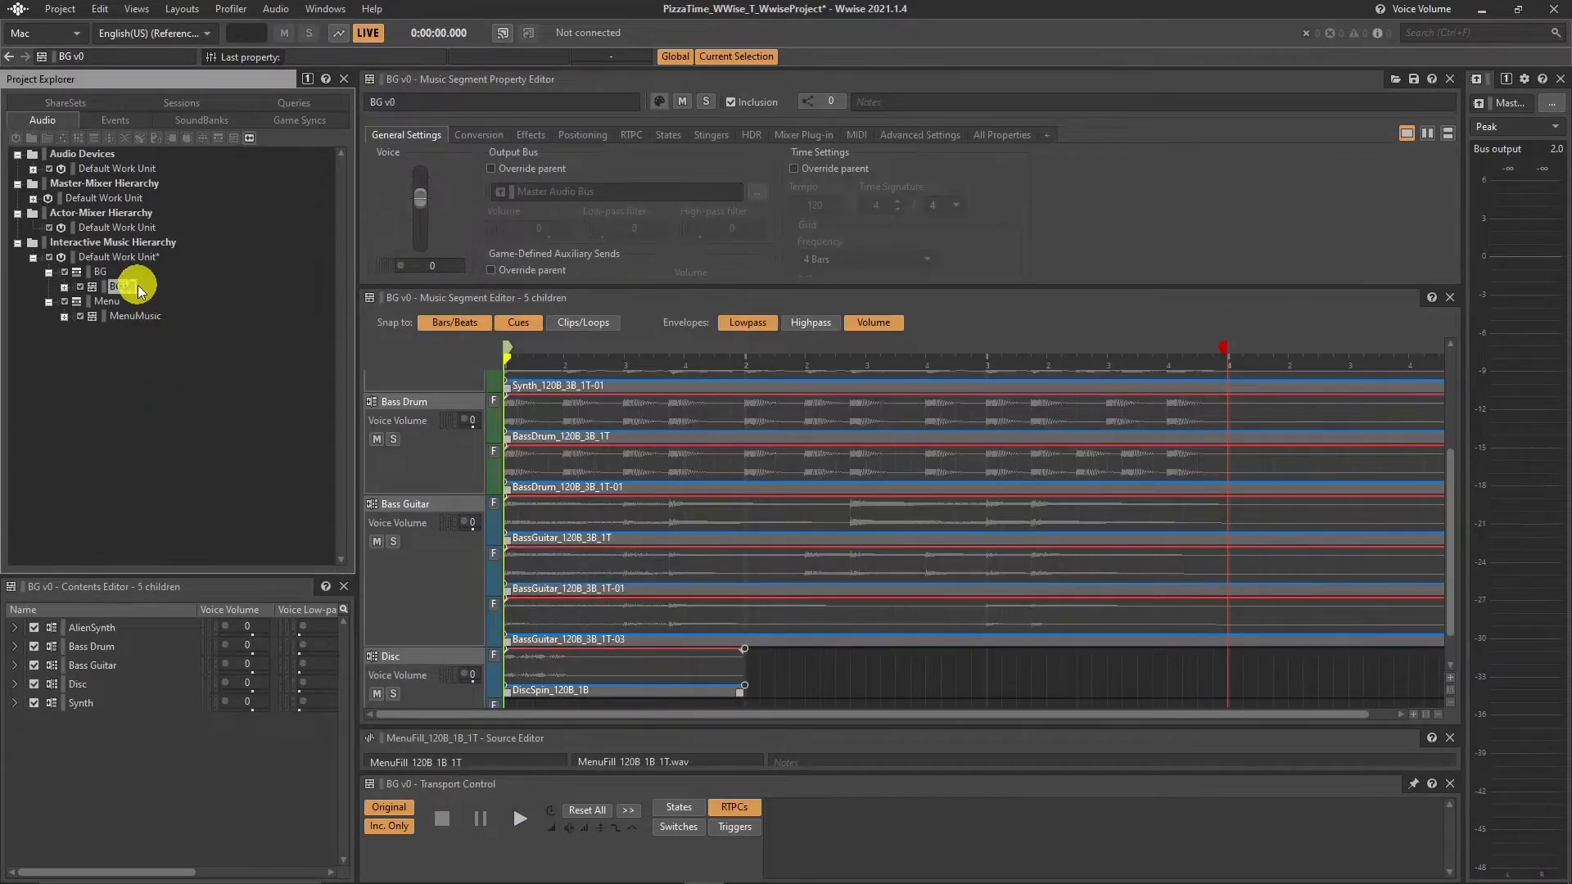
key(ctrl+d)
right_click(430, 473)
click(492, 635)
right_click(430, 625)
click(499, 502)
right_click(454, 638)
click(504, 512)
scroll(445, 525, down, 1)
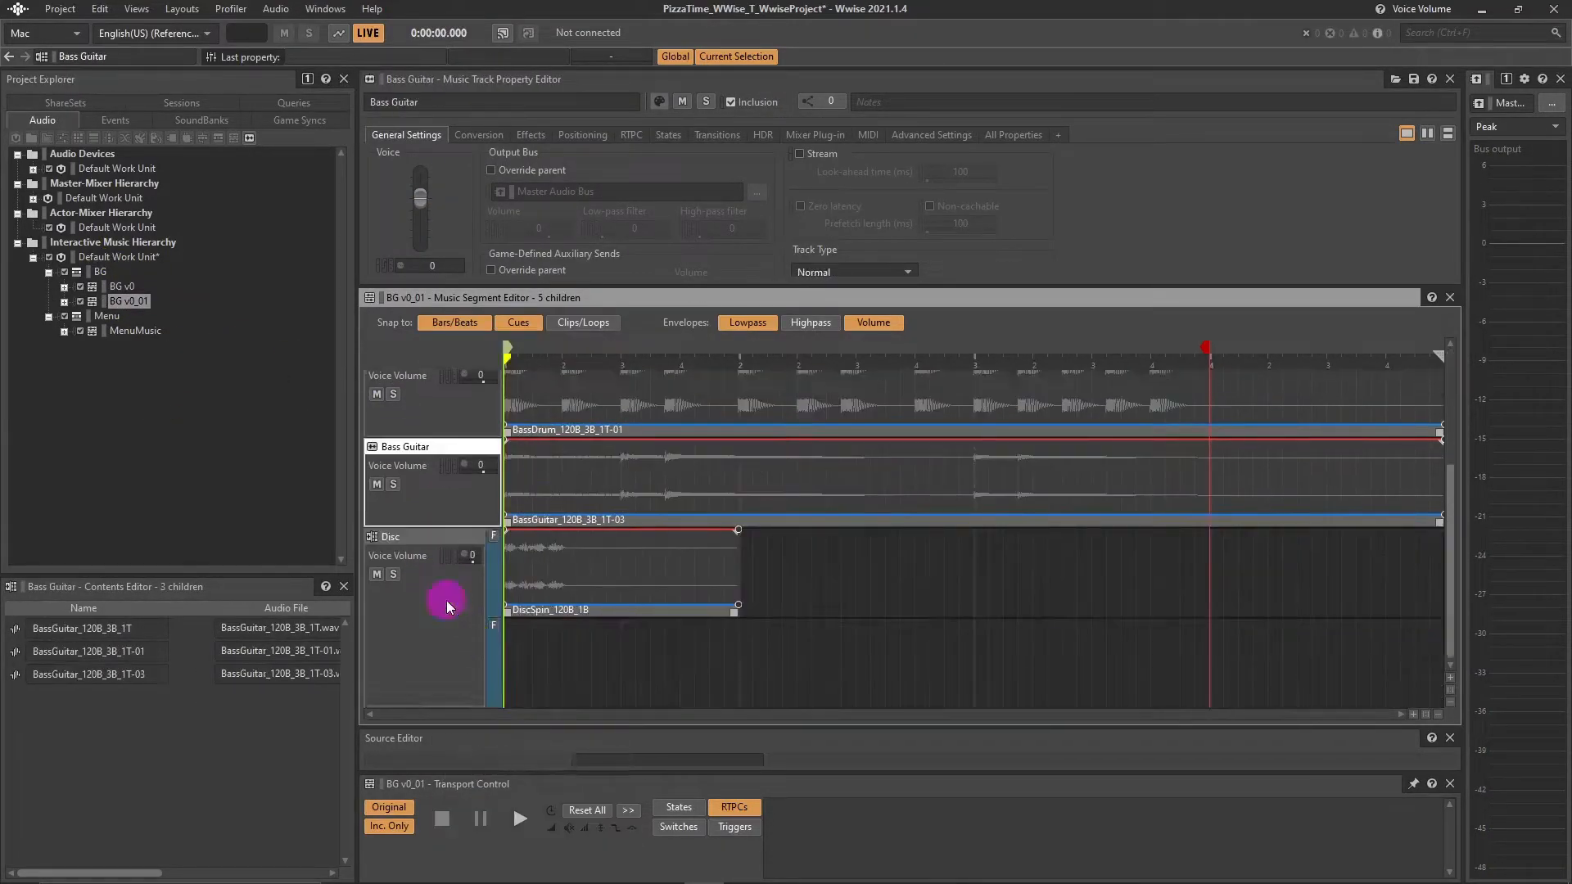
Step: Delete the copy's Disc track and replace its clips with AliSynth_120B_3B_1T, Synth_120B_3B_1T and BassDrum_120B_3B_1T, leaving Bass Guitar empty
click(446, 601)
key(Delete)
click(622, 418)
key(Delete)
click(1057, 607)
click(1057, 607)
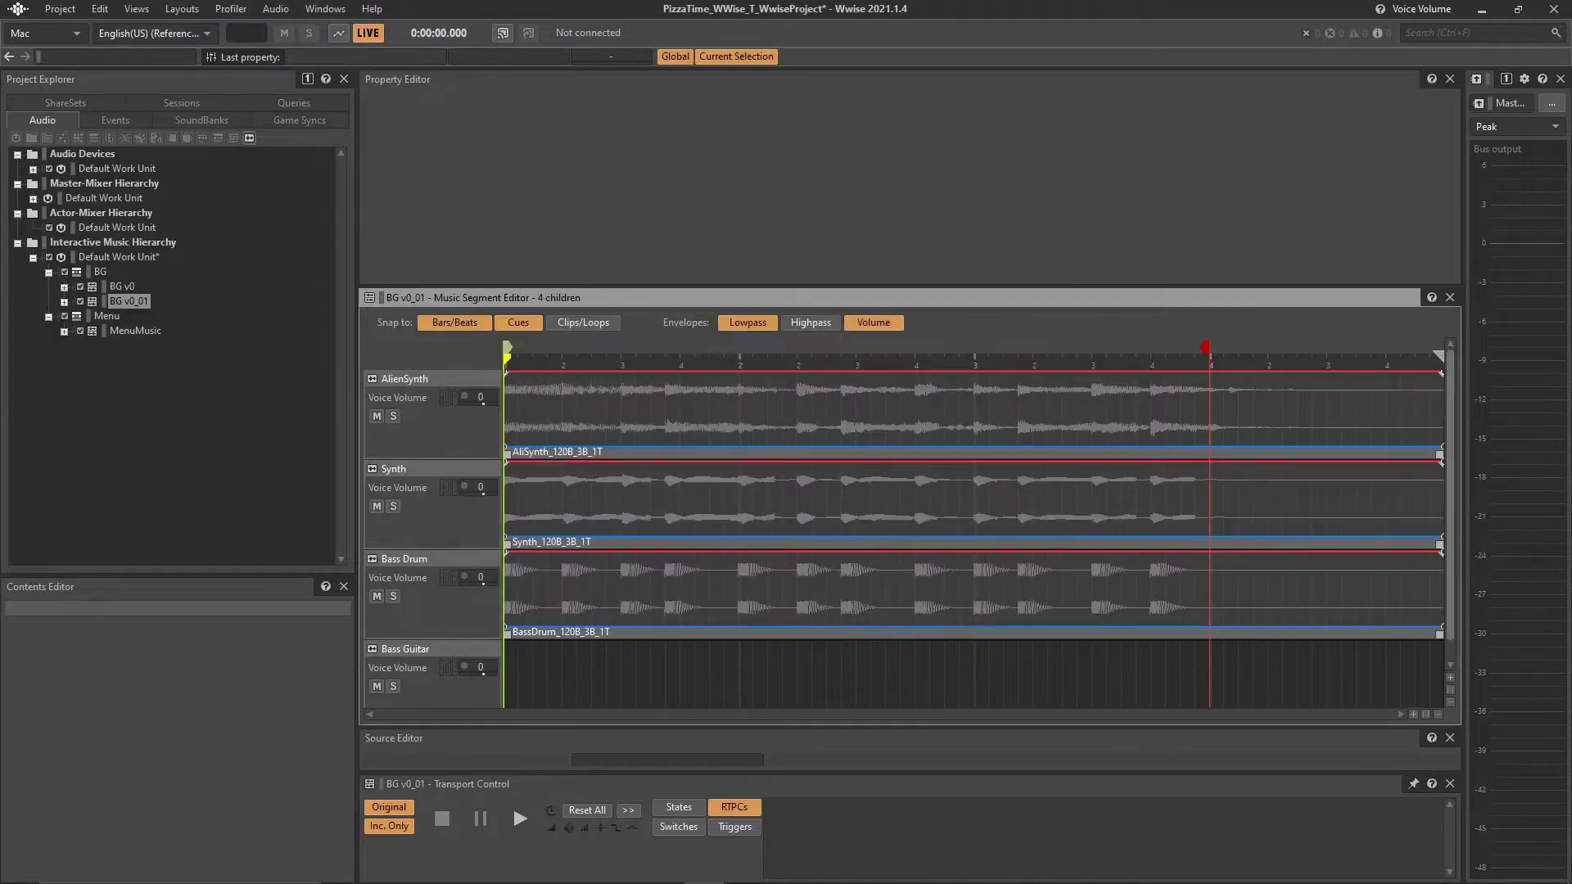
Step: Duplicate the BG v1_01 segment as BG v1_02, clear its AlienSynth, Synth and Bass Drum clips, and add AliSynth_120B_3B_1T-01 to the AlienSynth track
click(144, 302)
click(573, 418)
key(Delete)
click(573, 499)
key(Delete)
click(573, 589)
key(Delete)
click(1057, 608)
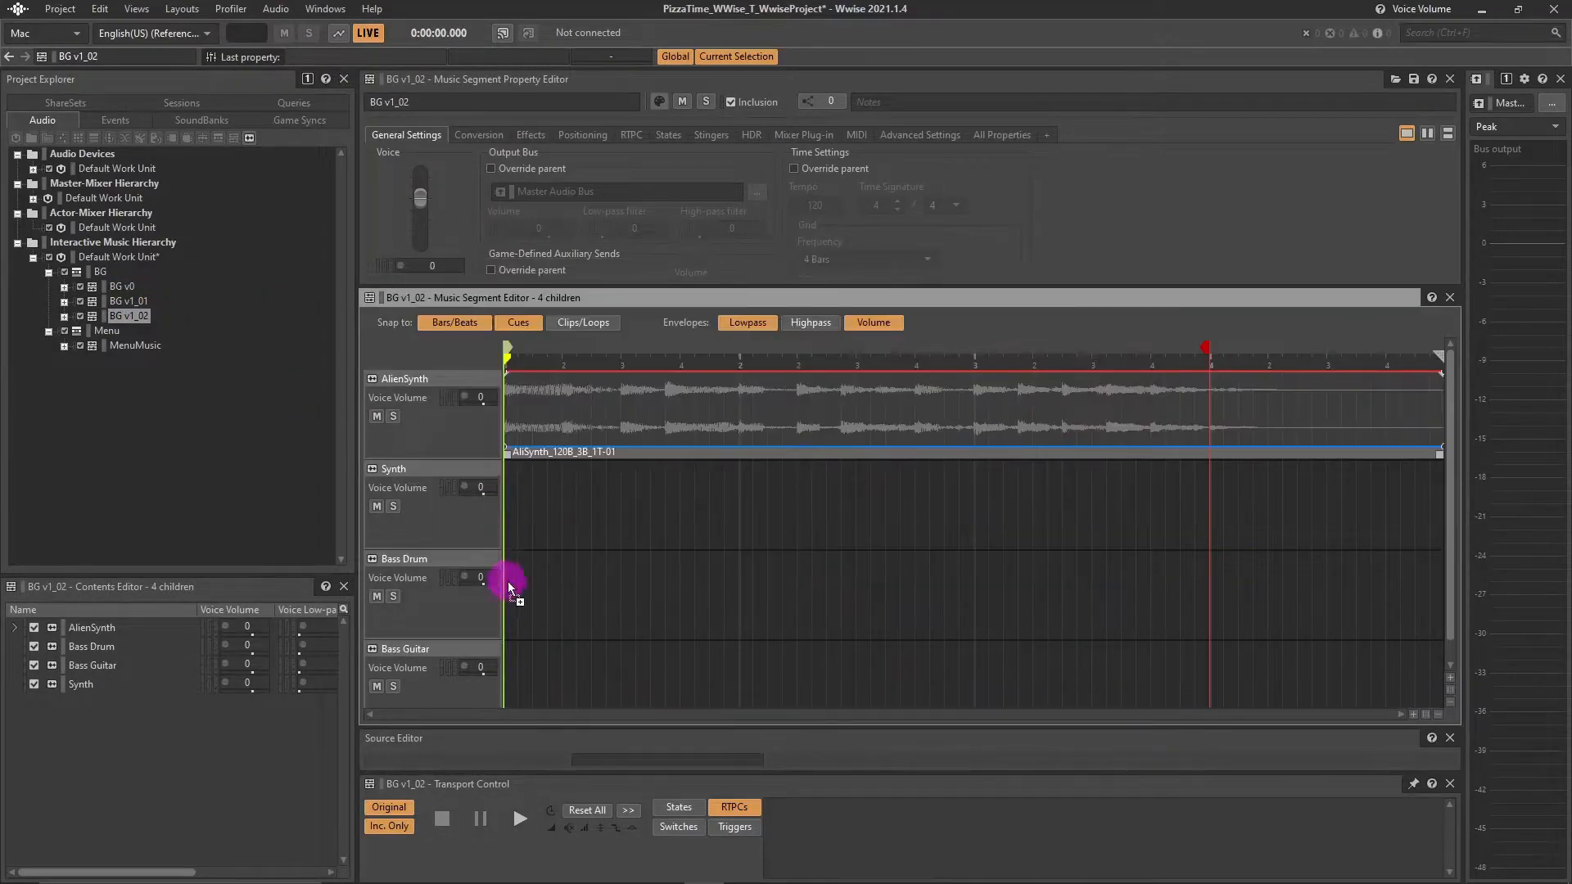
click(1056, 608)
Step: Add the BG v1_01 and BG v1_02 segments to the BG container's playlist and set BG v1_01's loop count to 3
click(98, 272)
drag(129, 301, 475, 377)
drag(128, 316, 475, 393)
click(1366, 354)
click(1366, 353)
Step: Play back the BG playlist container with segments BG v1_01 and BG v1_02, then stop it
click(98, 273)
key(space)
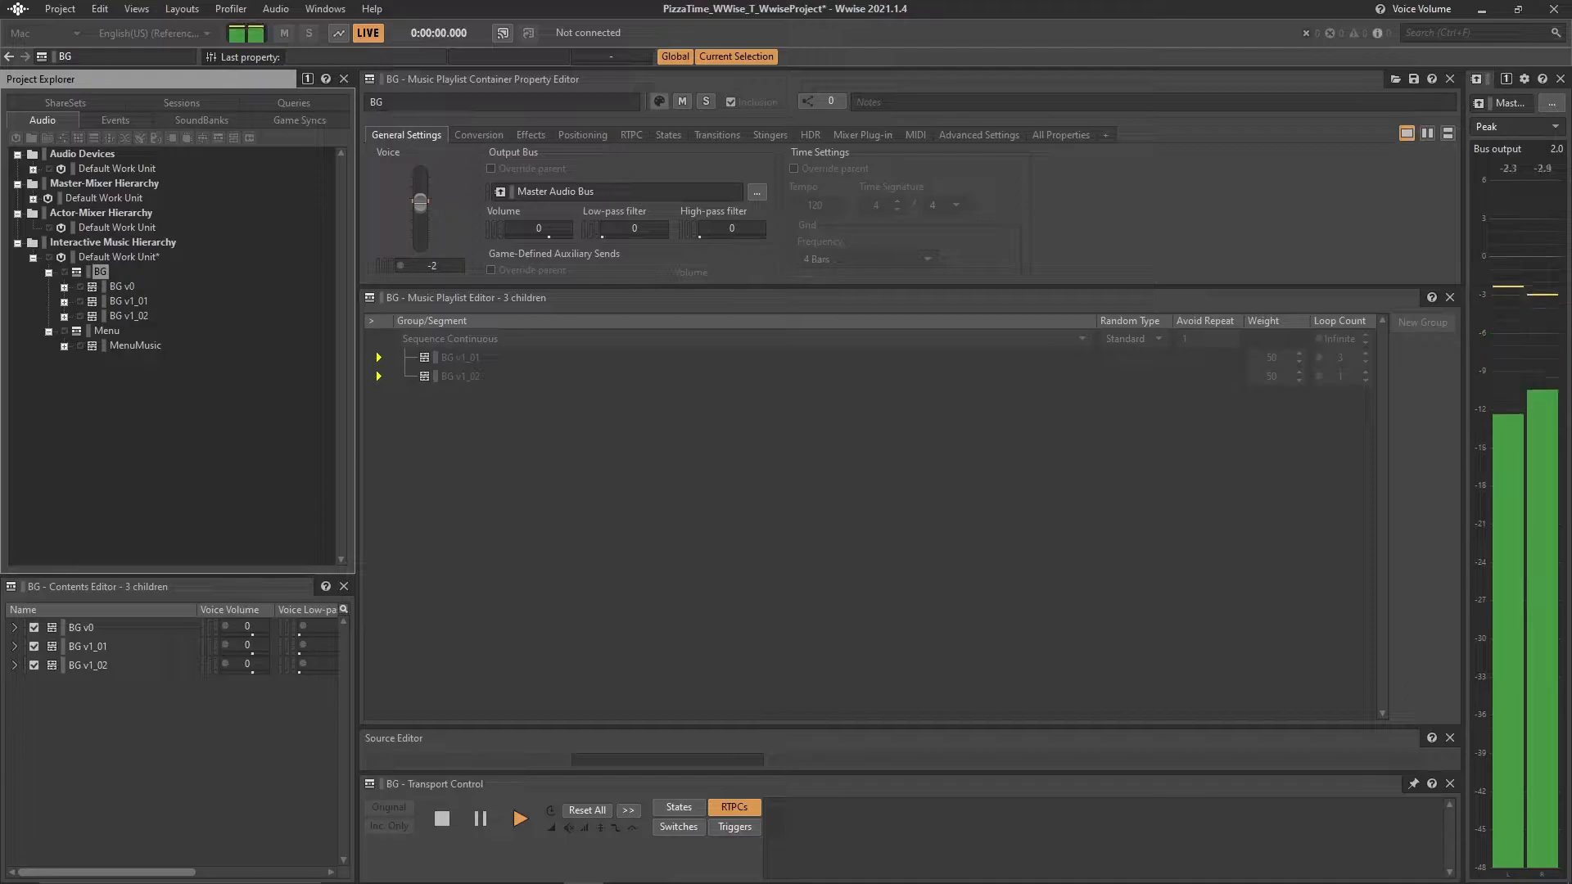
key(space)
Step: Duplicate the BG v1_01 segment as BG v1_03 and add a Disc track beneath its Bass Guitar track
click(130, 317)
click(130, 302)
key(ctrl+c)
key(ctrl+v)
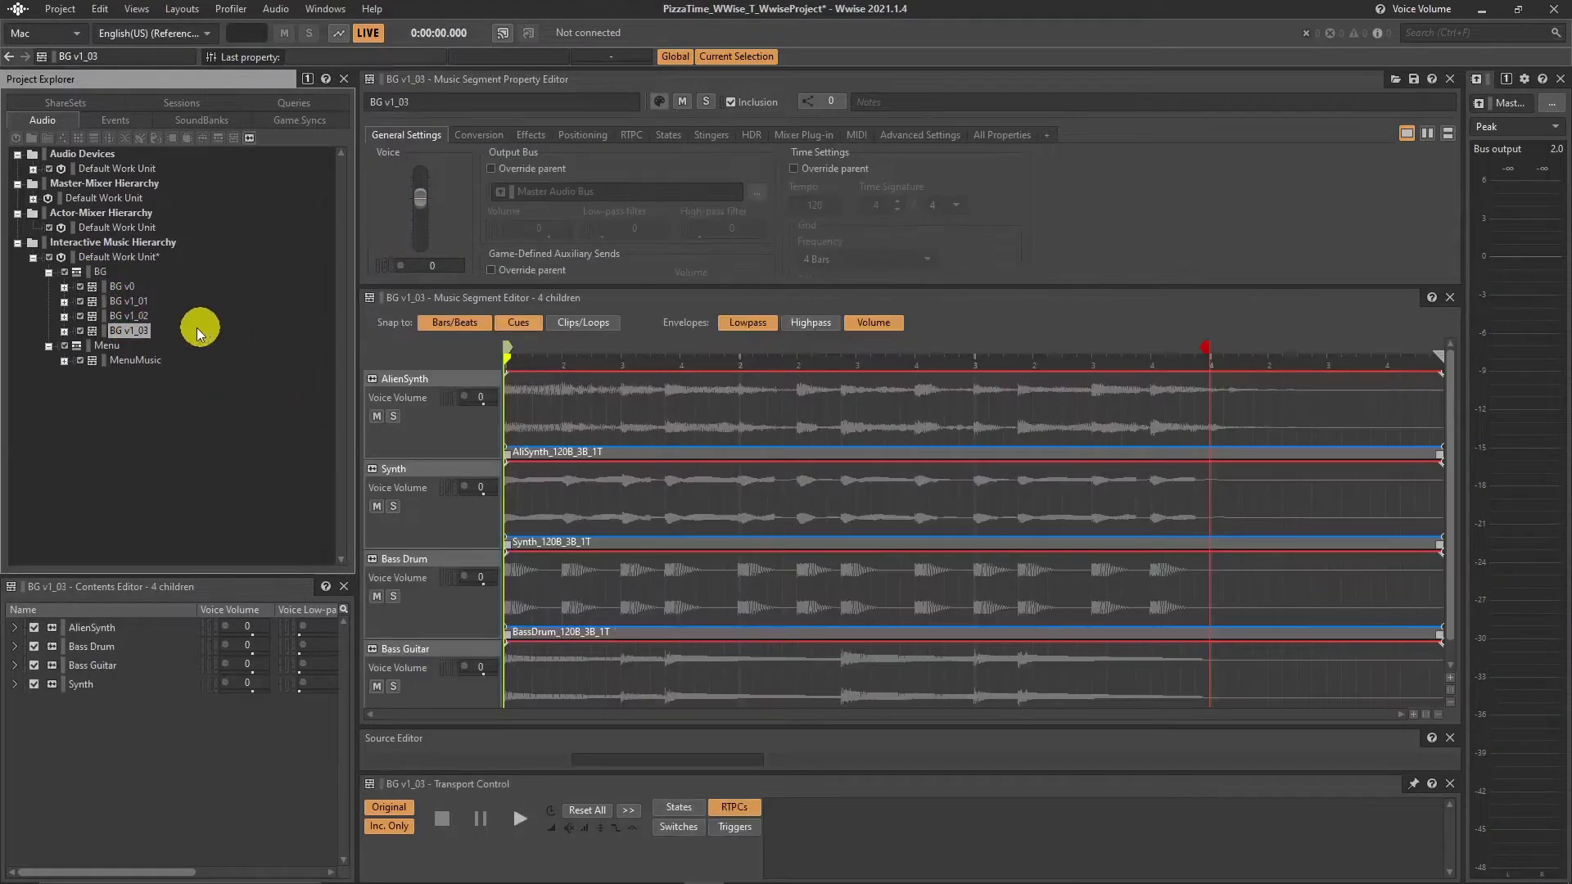
scroll(446, 466, down, 2)
right_click(460, 675)
click(528, 661)
scroll(481, 640, down, 2)
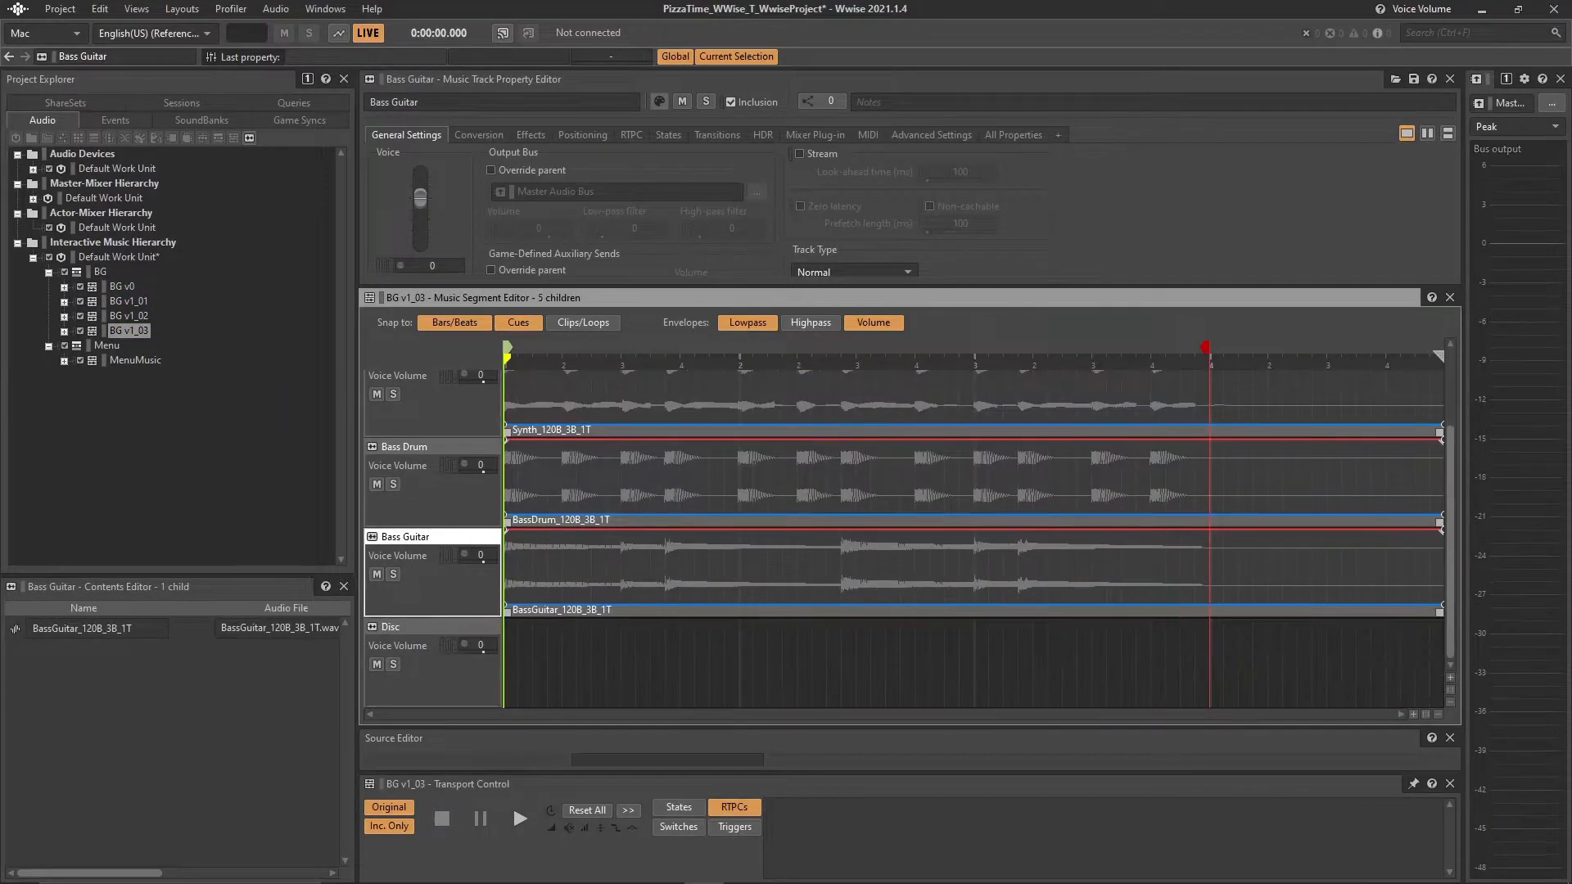
click(1038, 610)
Step: Insert BG v1_03 as the first segment of the BG playlist and set BG v1_01's loop count to 2
click(100, 272)
drag(131, 331, 543, 355)
click(1366, 380)
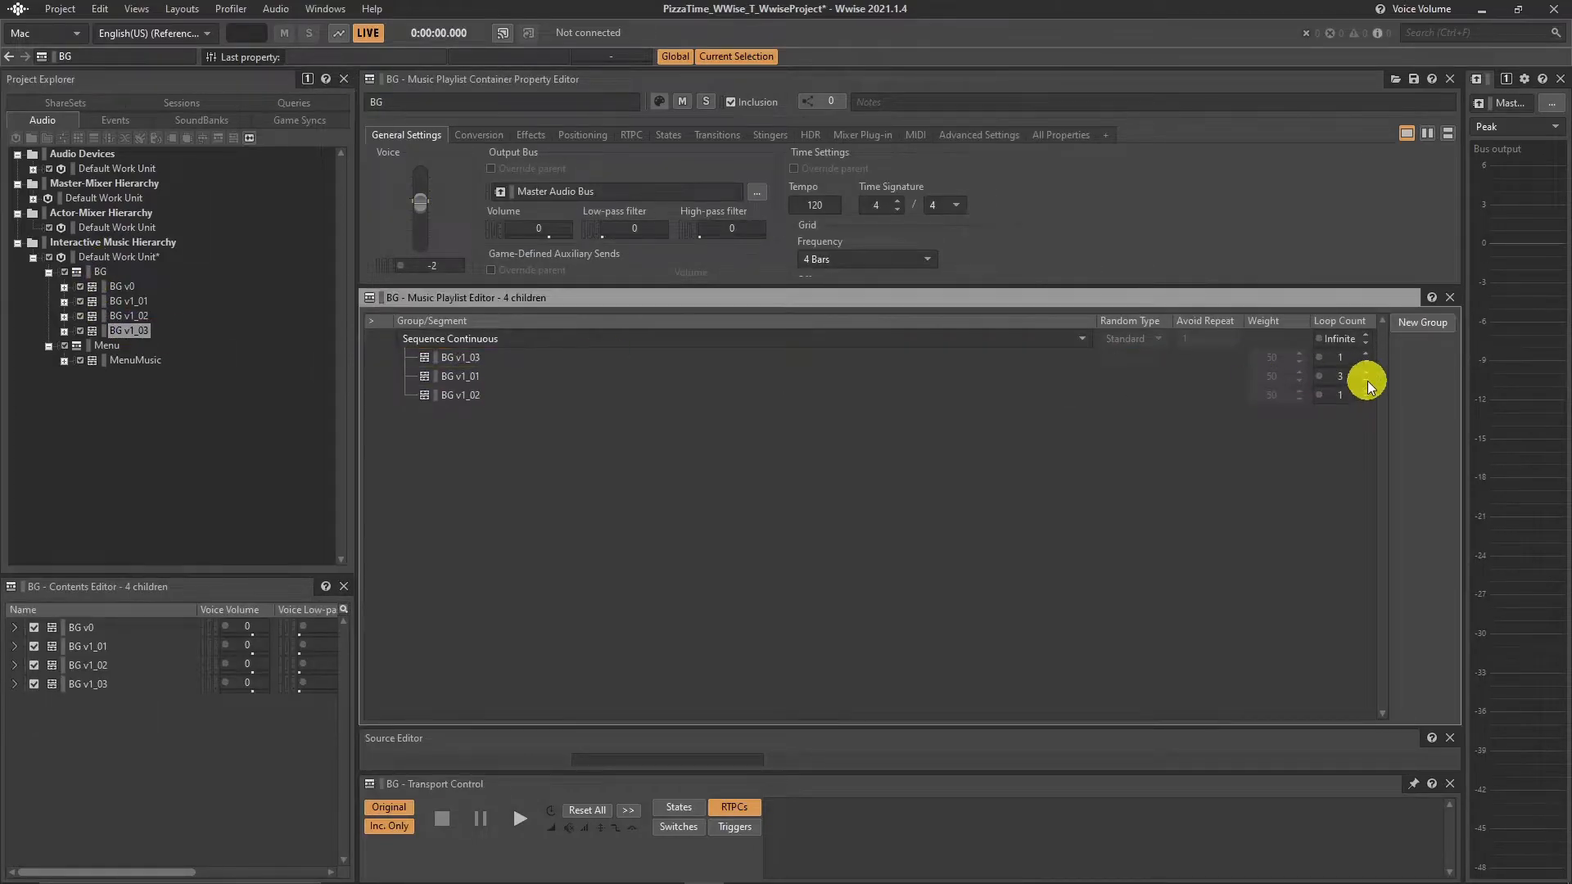
Step: Play back the BG playlist container with its three v1 segments and stop it
click(196, 455)
key(space)
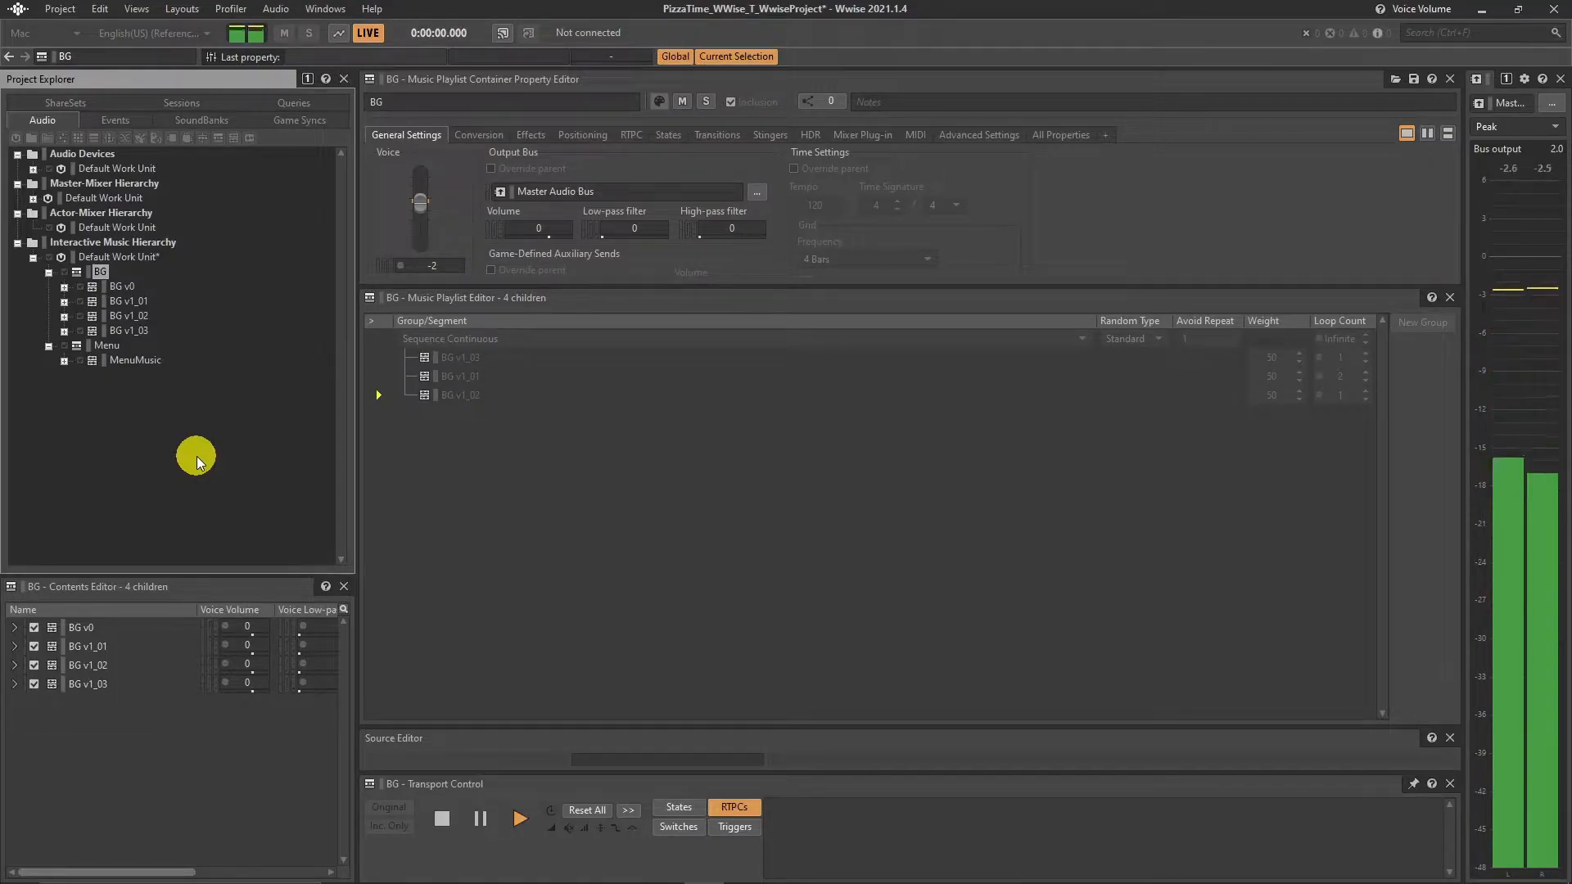
key(space)
Step: Create two events named MusicMenu and MusicBG in the Events Default Work Unit
click(115, 121)
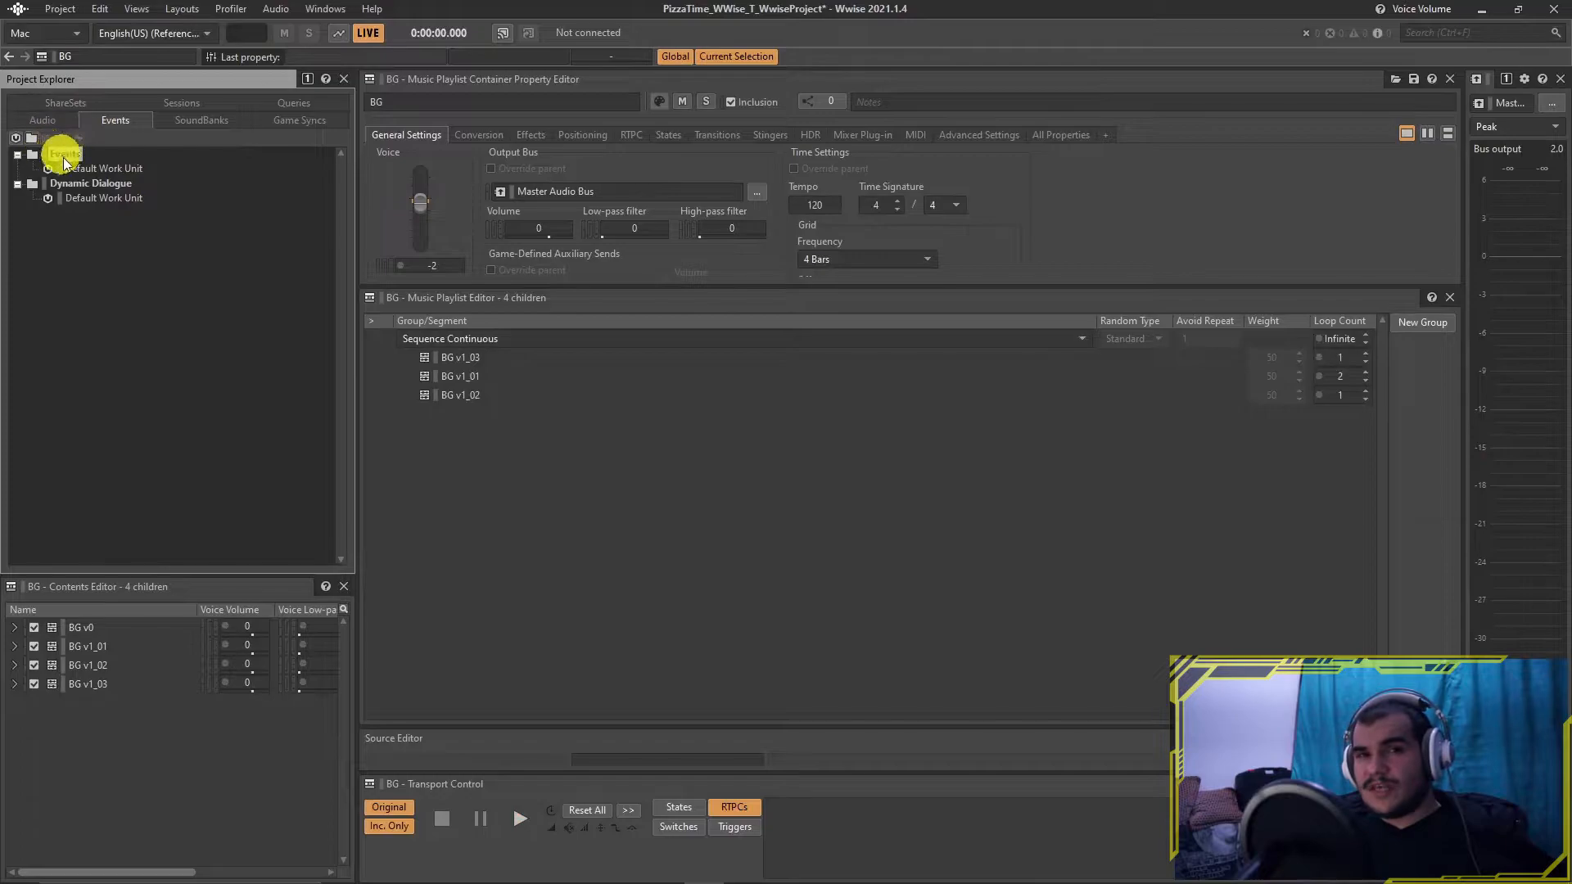
click(73, 168)
click(66, 136)
text(MusicMenu)
key(Return)
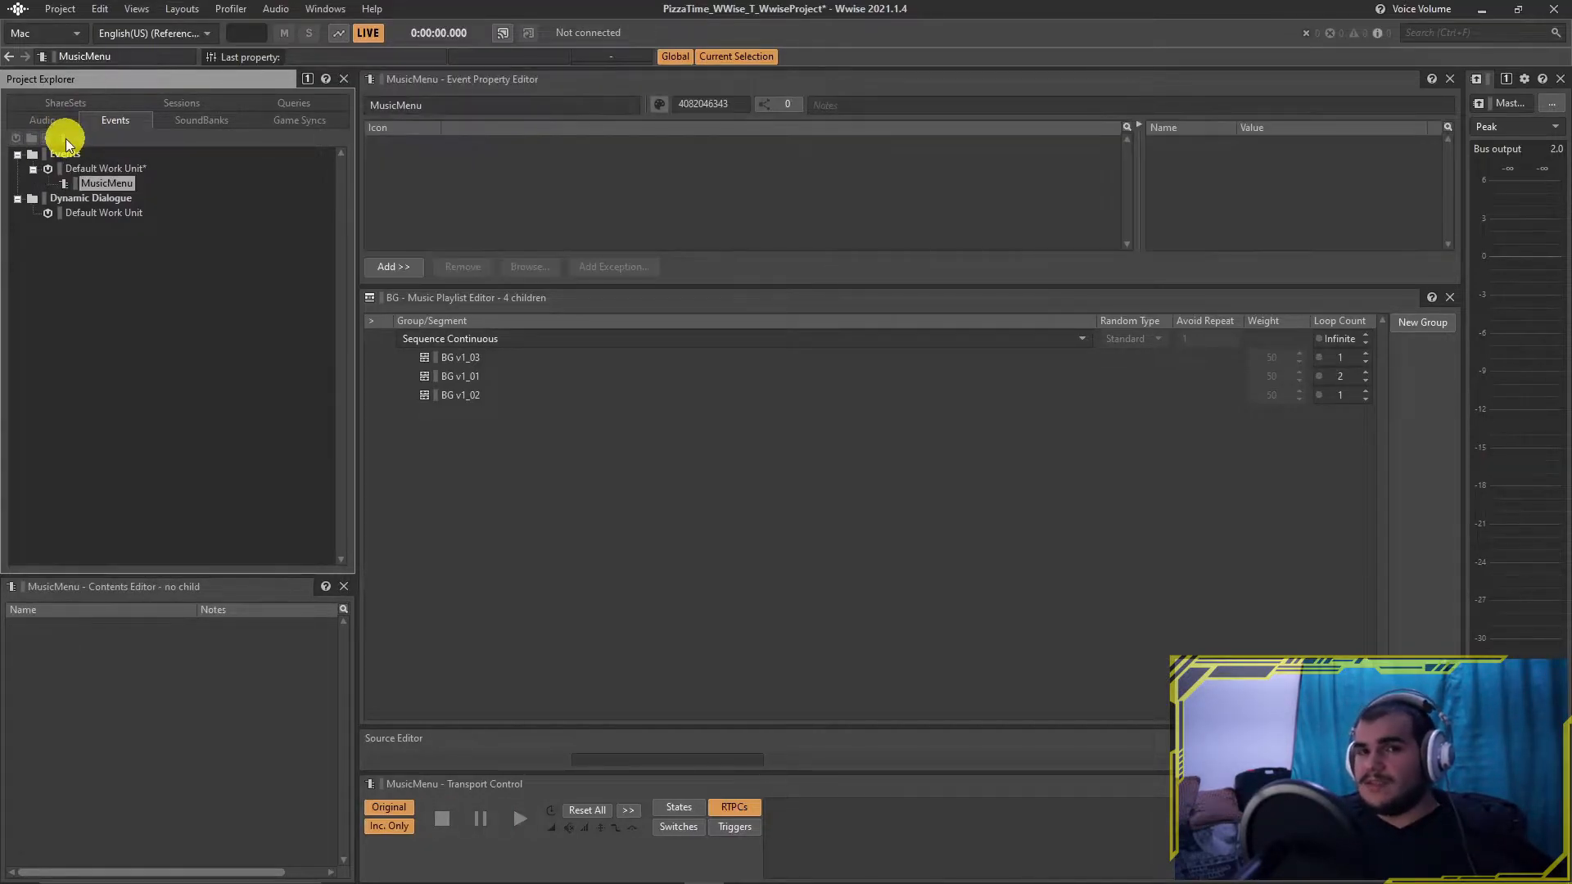
click(88, 168)
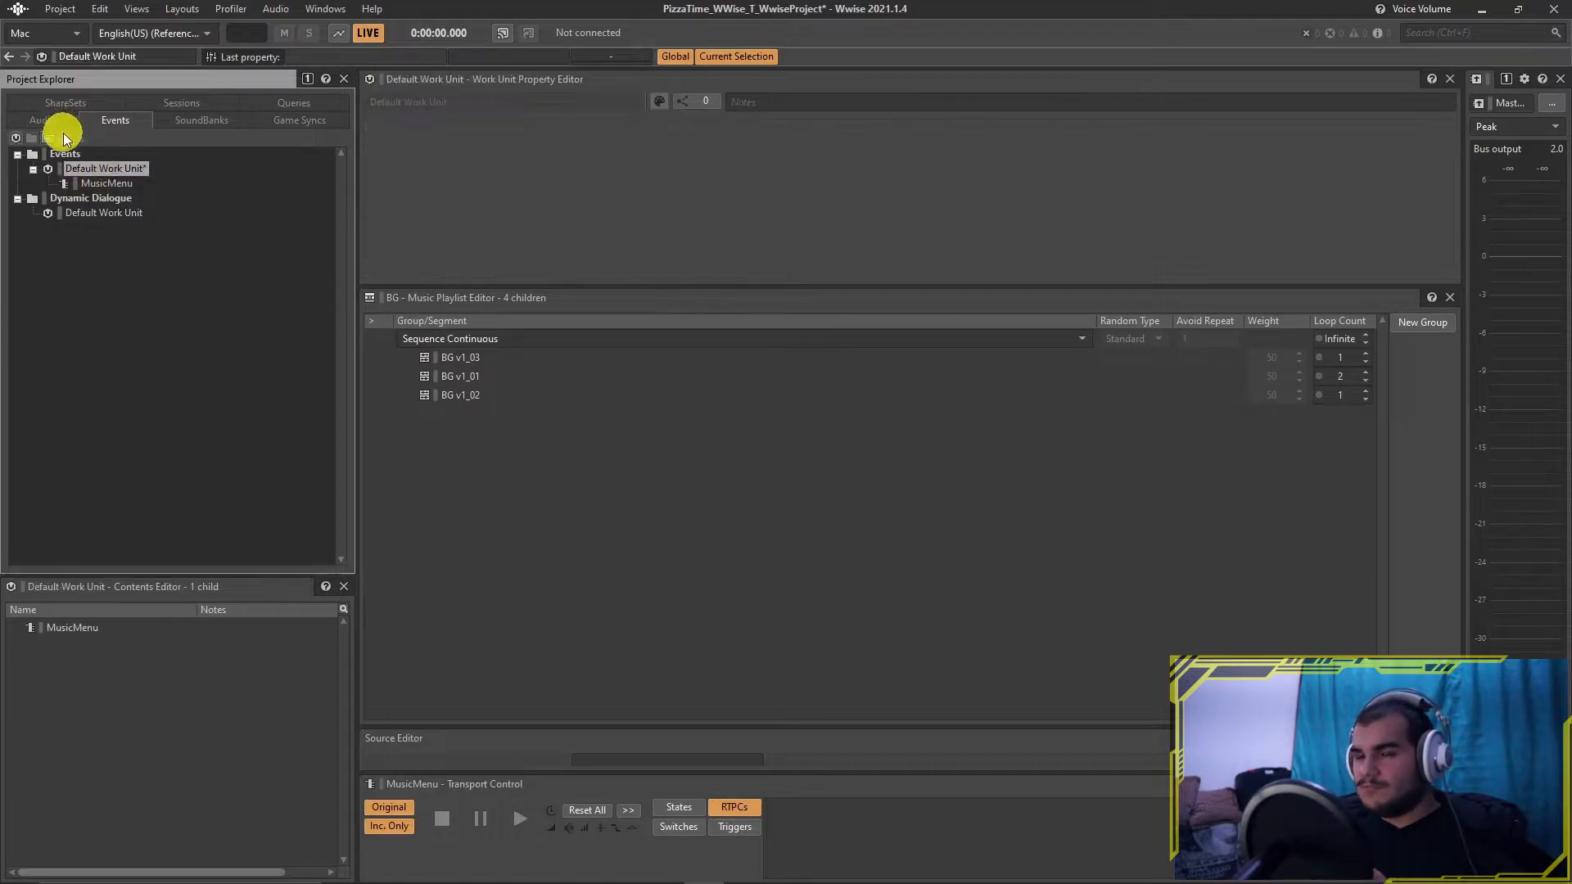
click(62, 132)
text(MusicBG)
key(Return)
Step: Give the MusicMenu event a Play action targeting the Menu container and the MusicBG event one targeting the BG container
click(115, 181)
click(49, 120)
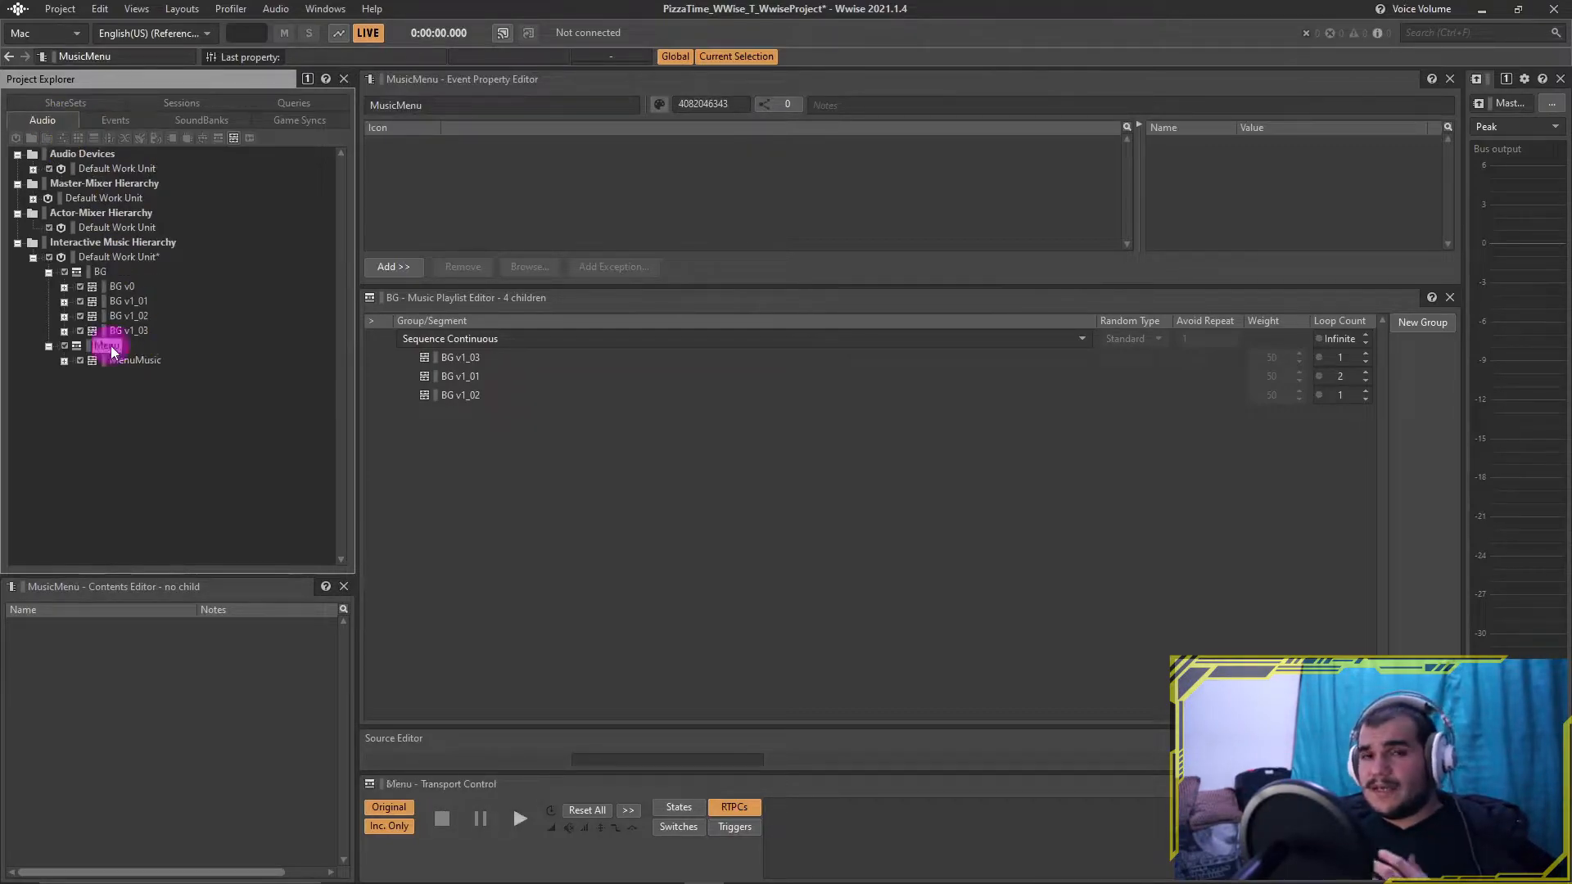
drag(385, 248, 434, 214)
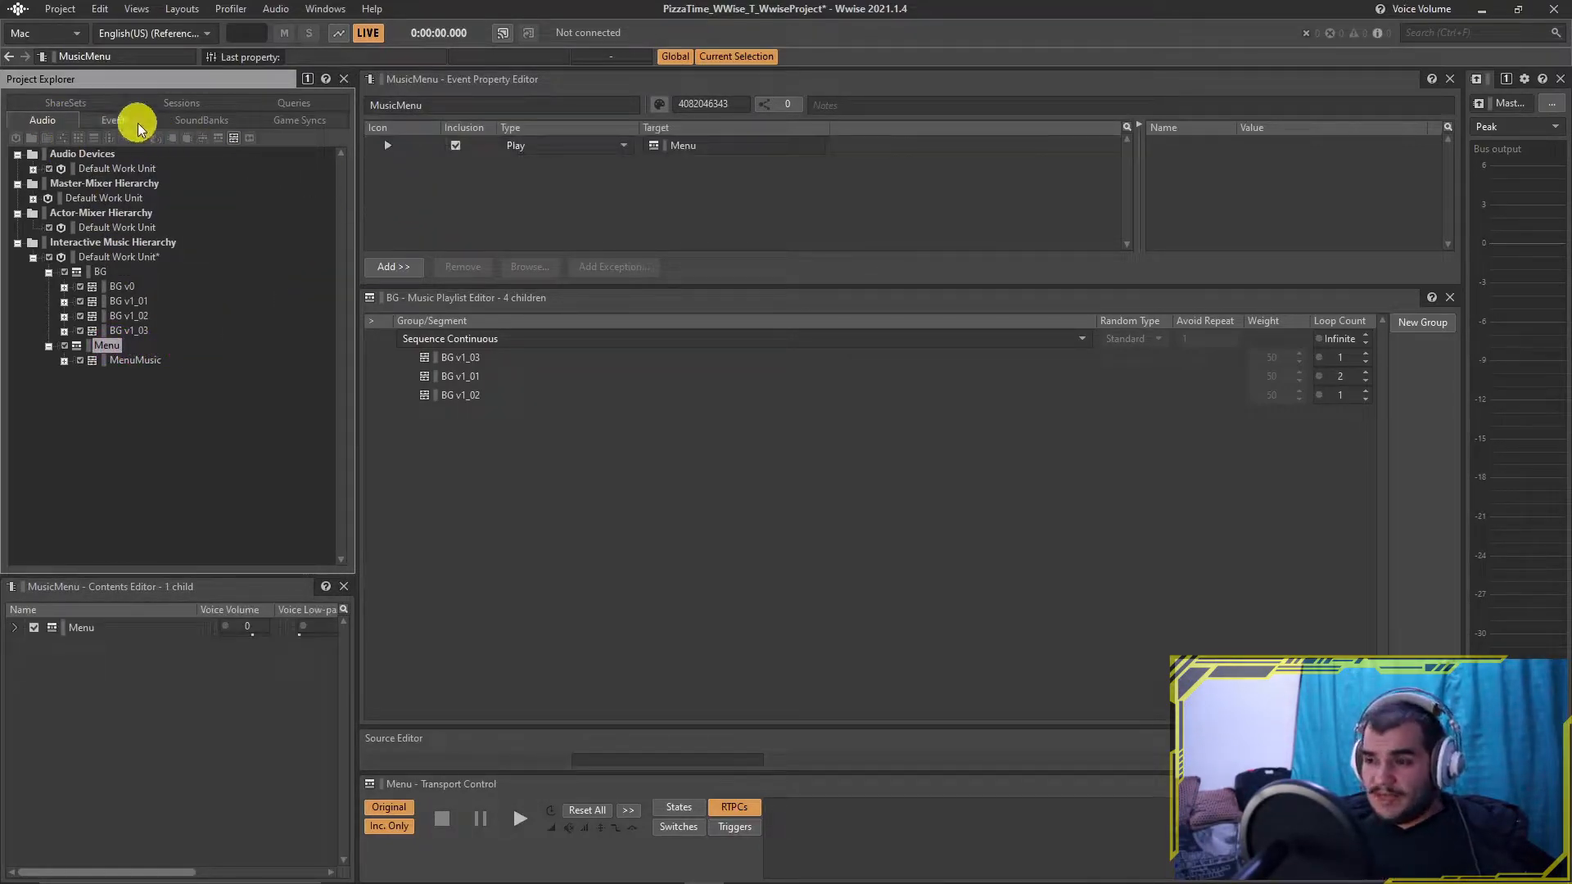
click(116, 120)
click(102, 183)
click(45, 121)
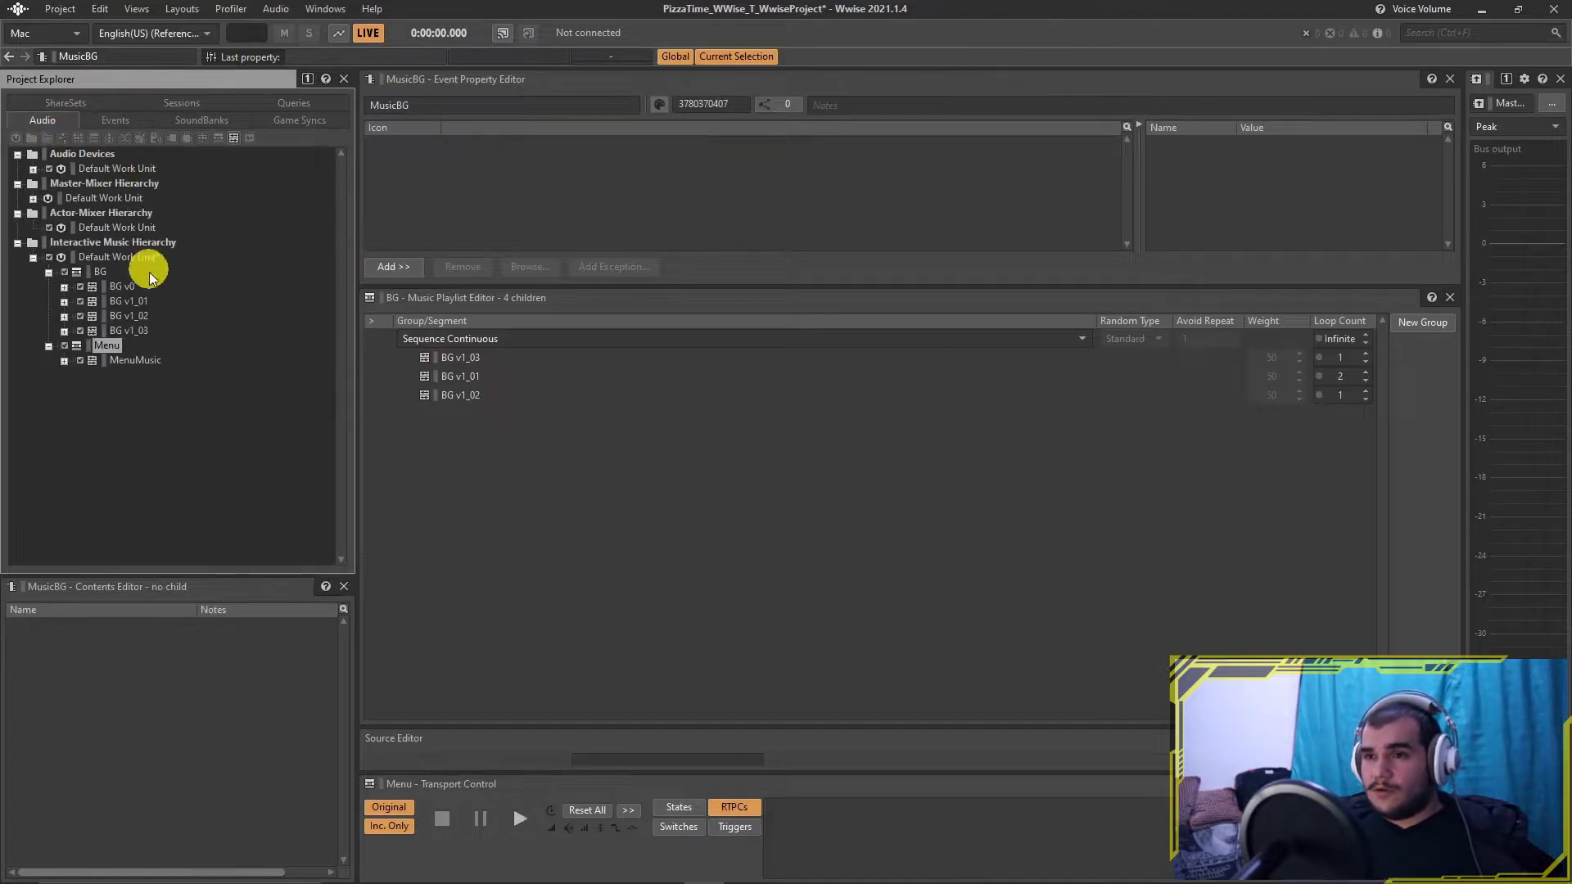
drag(90, 270, 444, 187)
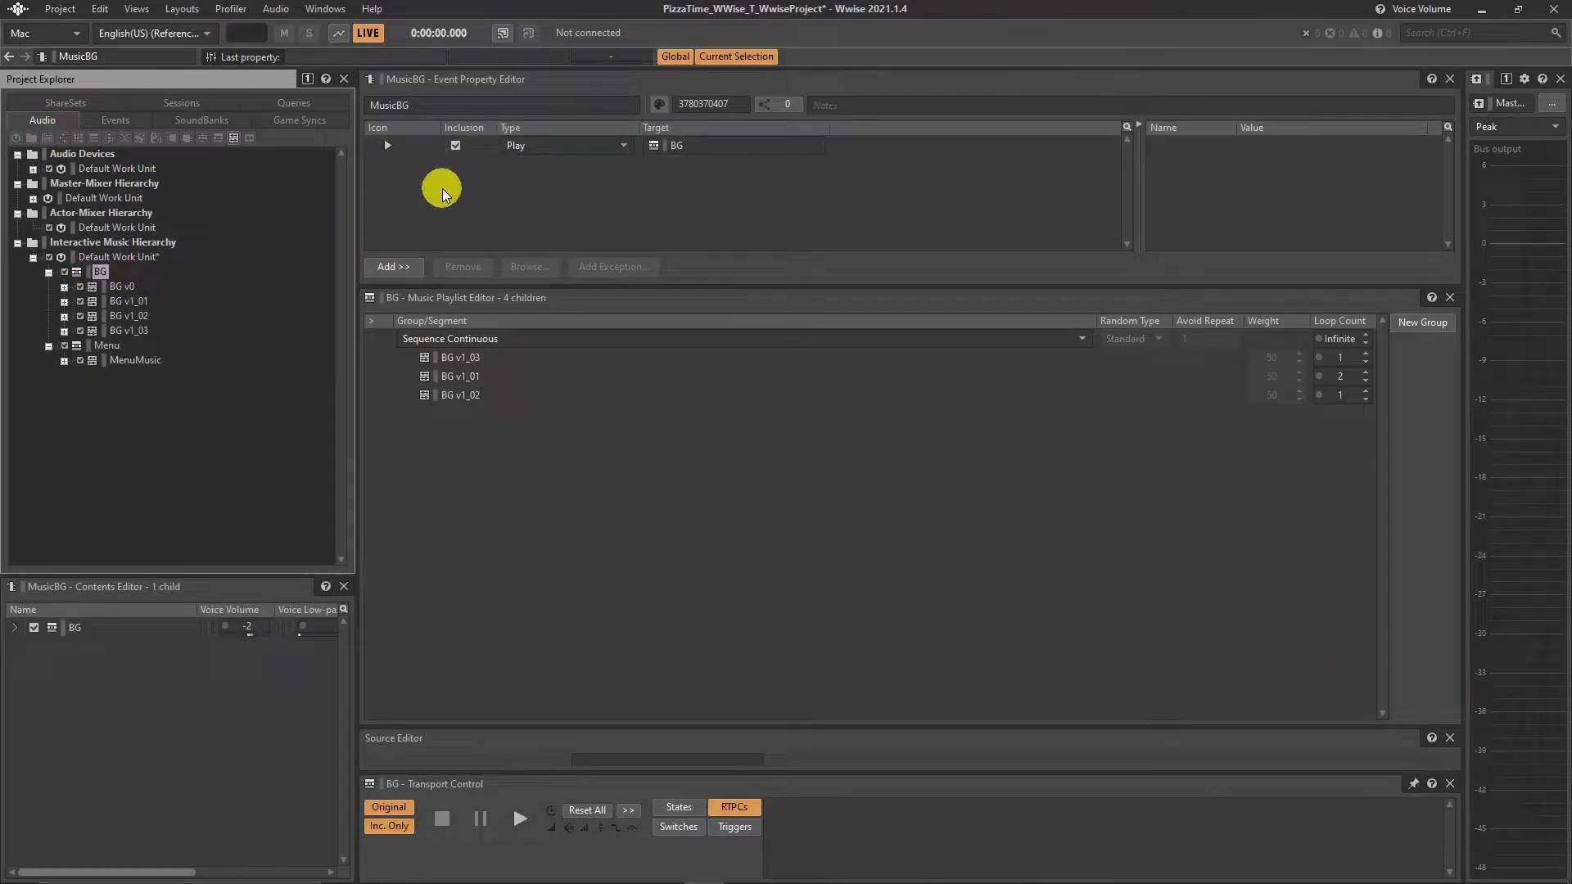
Step: Switch to the SoundBank layout and add the MusicBG and MusicMenu events to the Main SoundBank
click(97, 123)
click(188, 121)
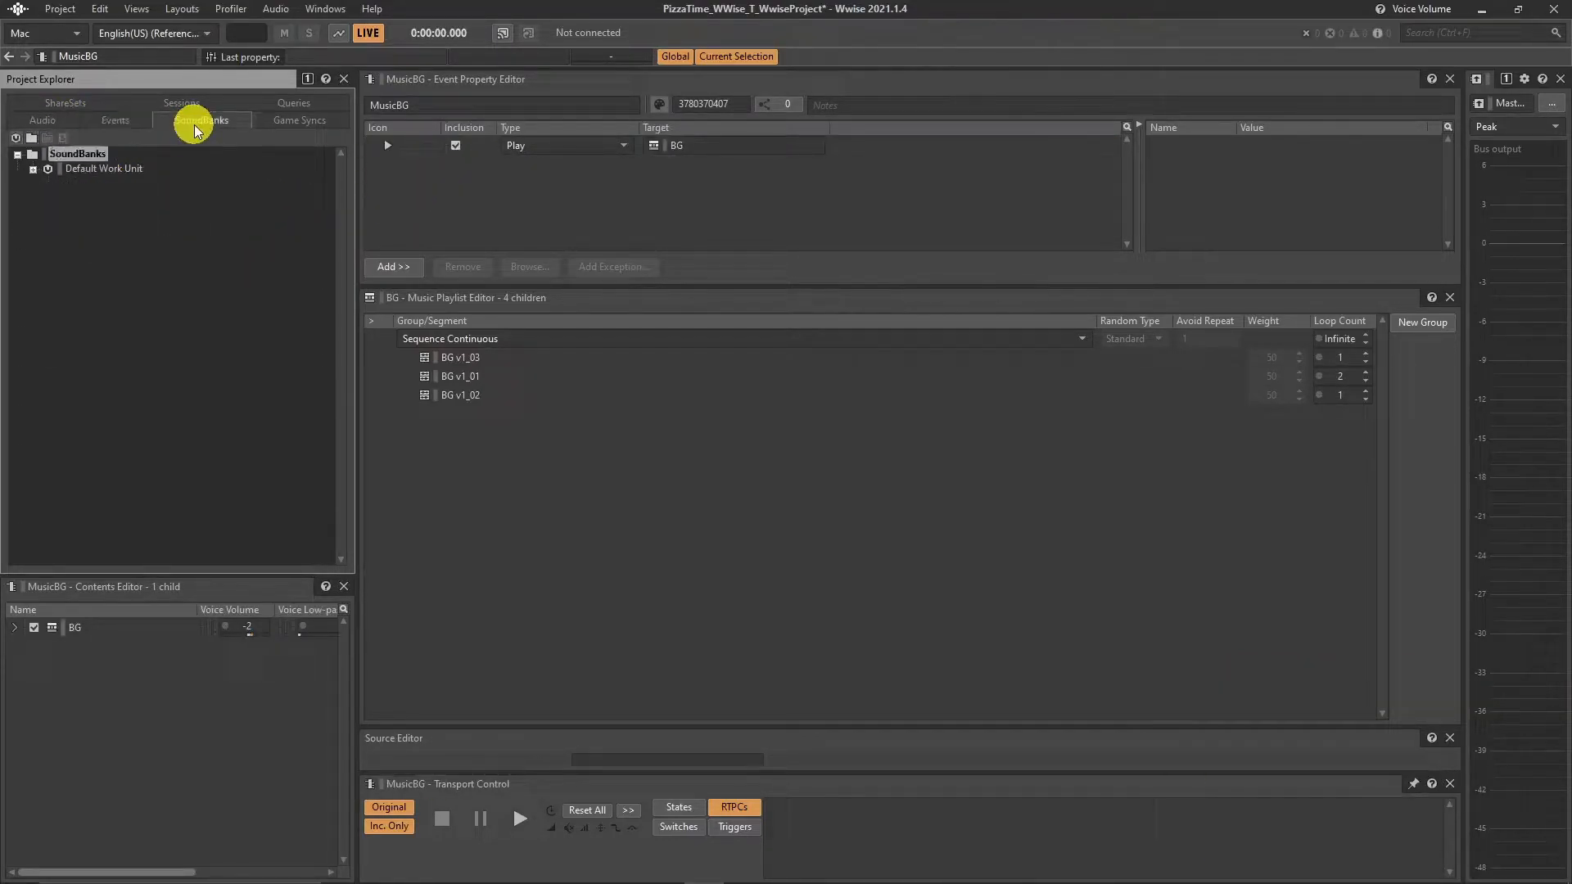
click(115, 167)
click(182, 9)
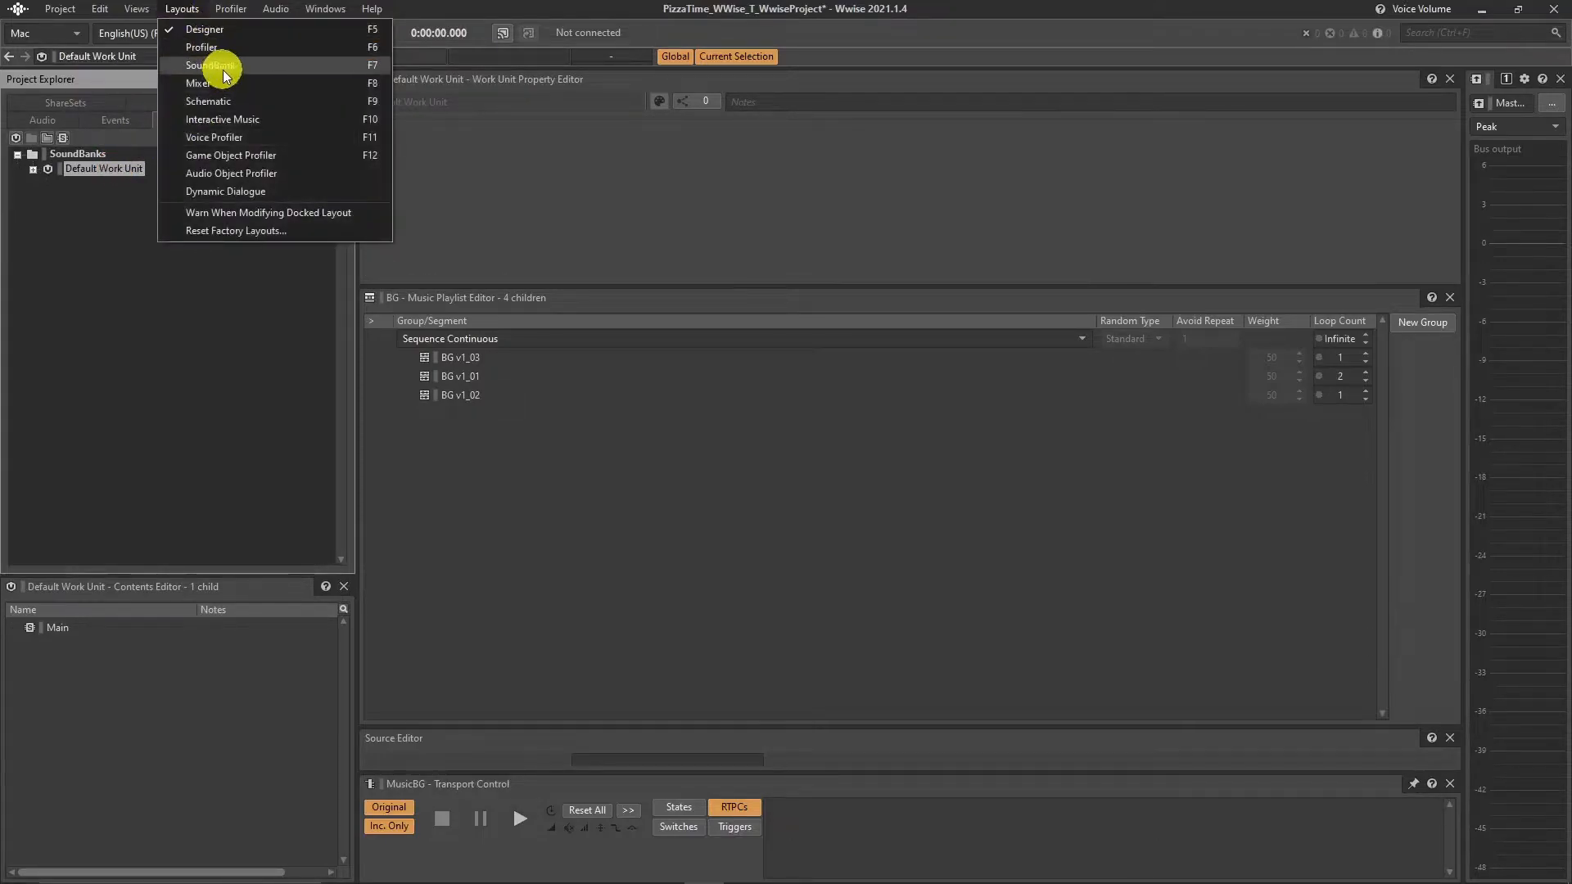
click(223, 65)
click(414, 159)
drag(47, 594, 403, 488)
drag(51, 614, 494, 473)
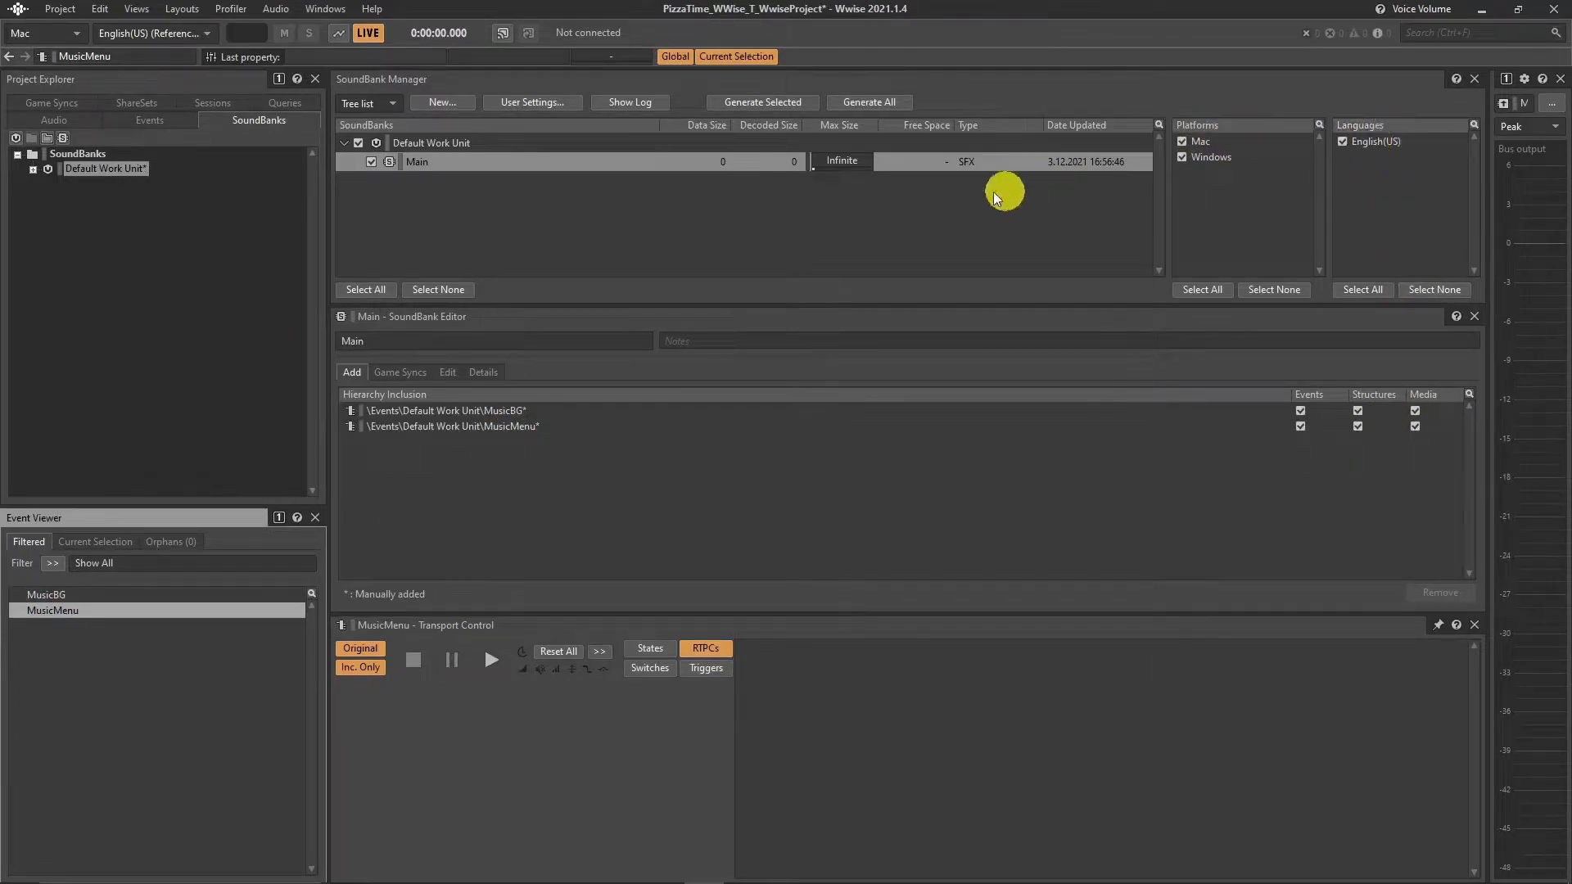
Step: Generate all SoundBanks for Mac and Windows and save the Wwise project
click(875, 103)
click(1116, 668)
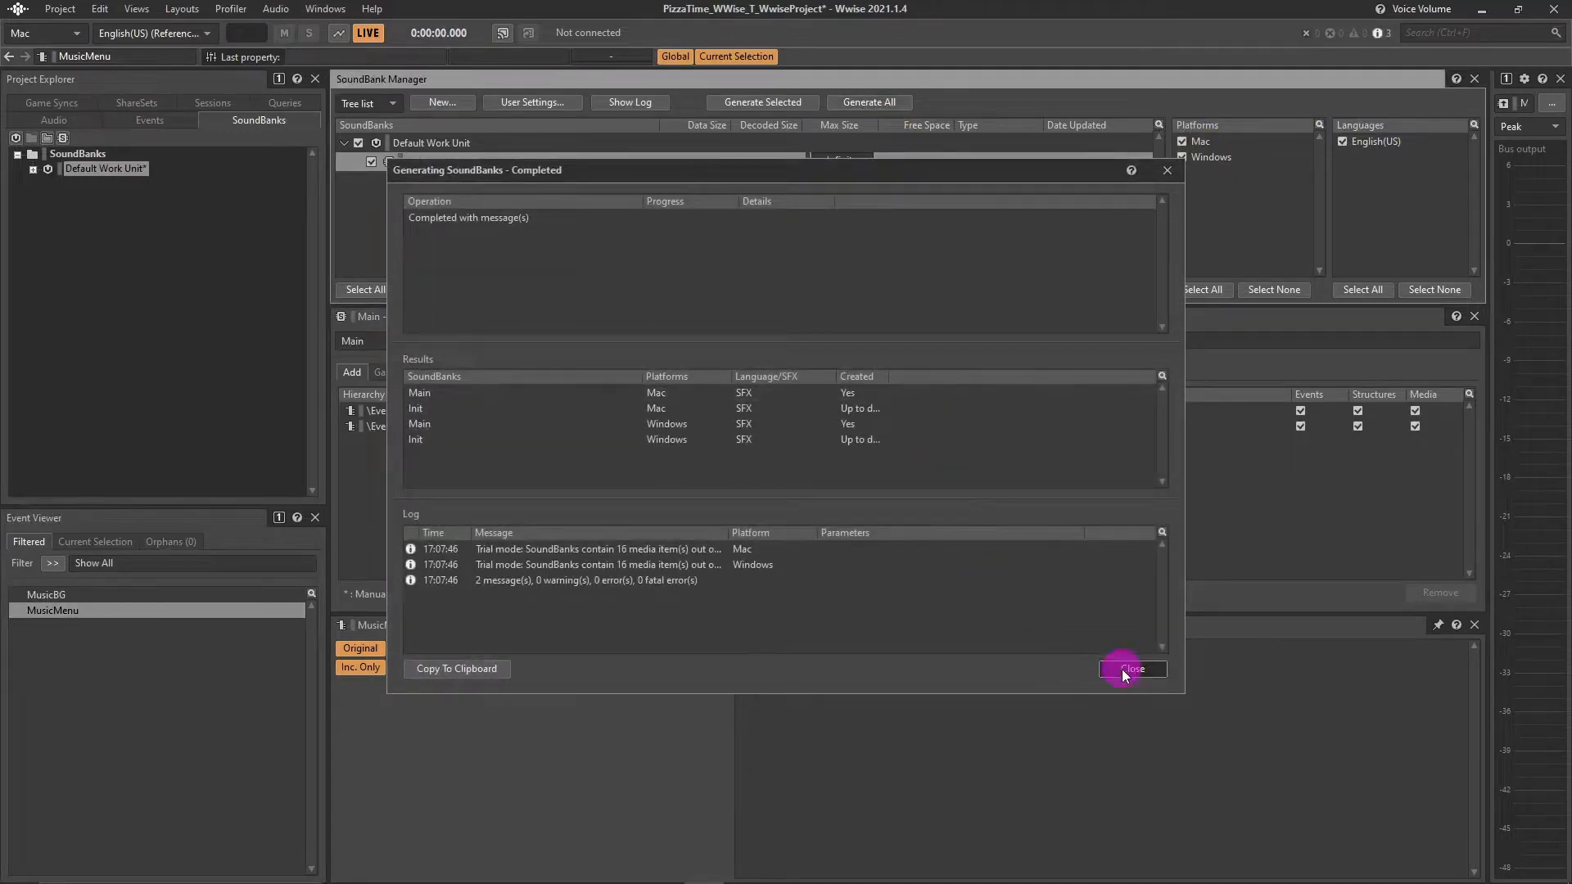
click(56, 11)
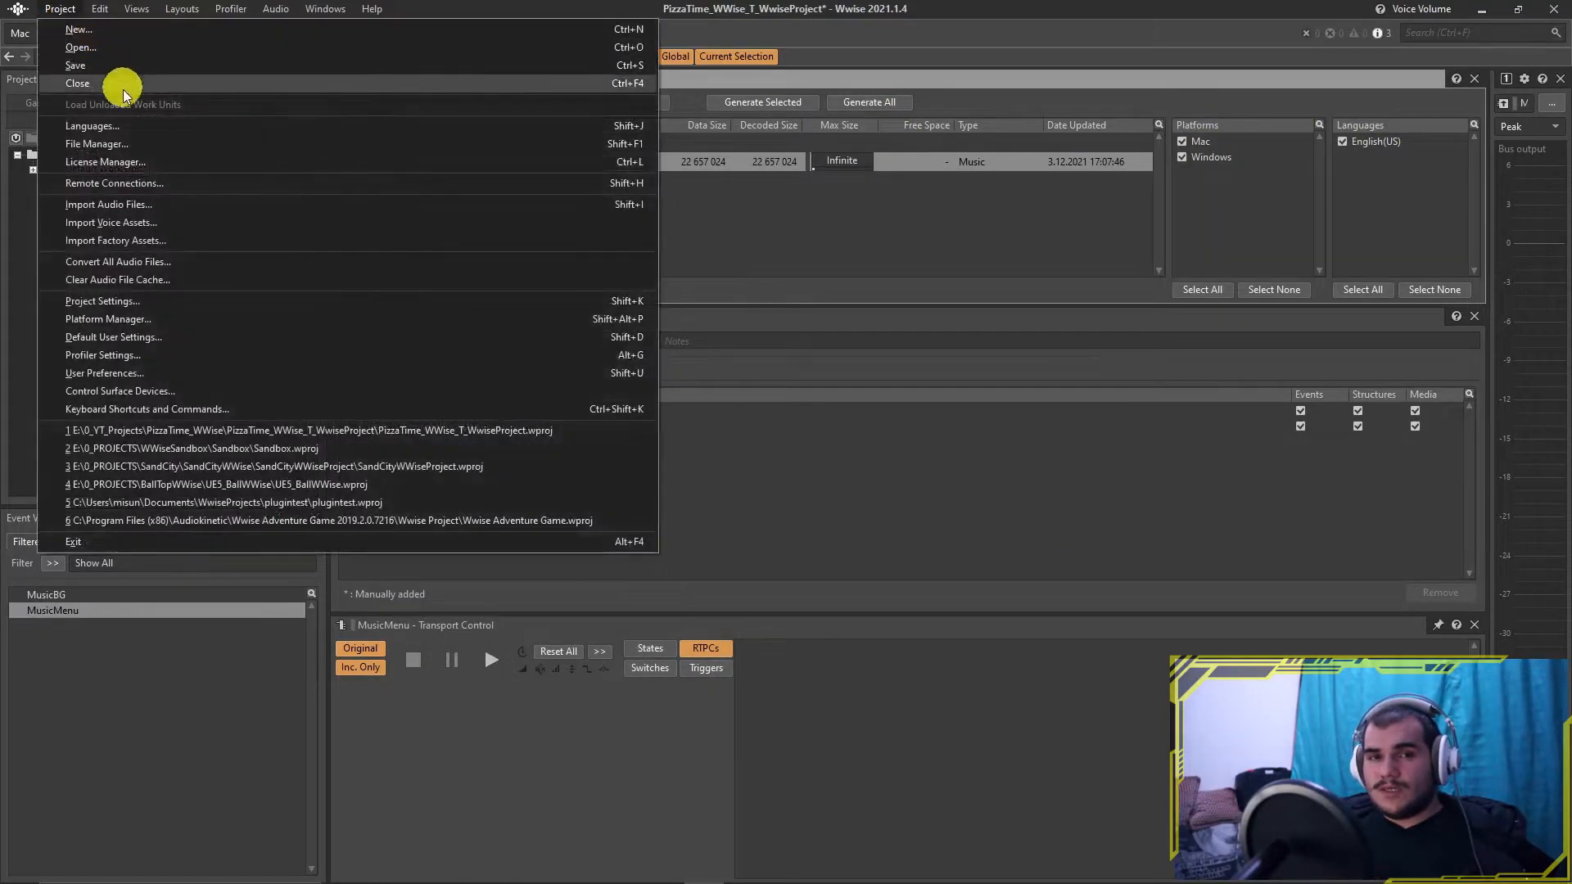
click(125, 74)
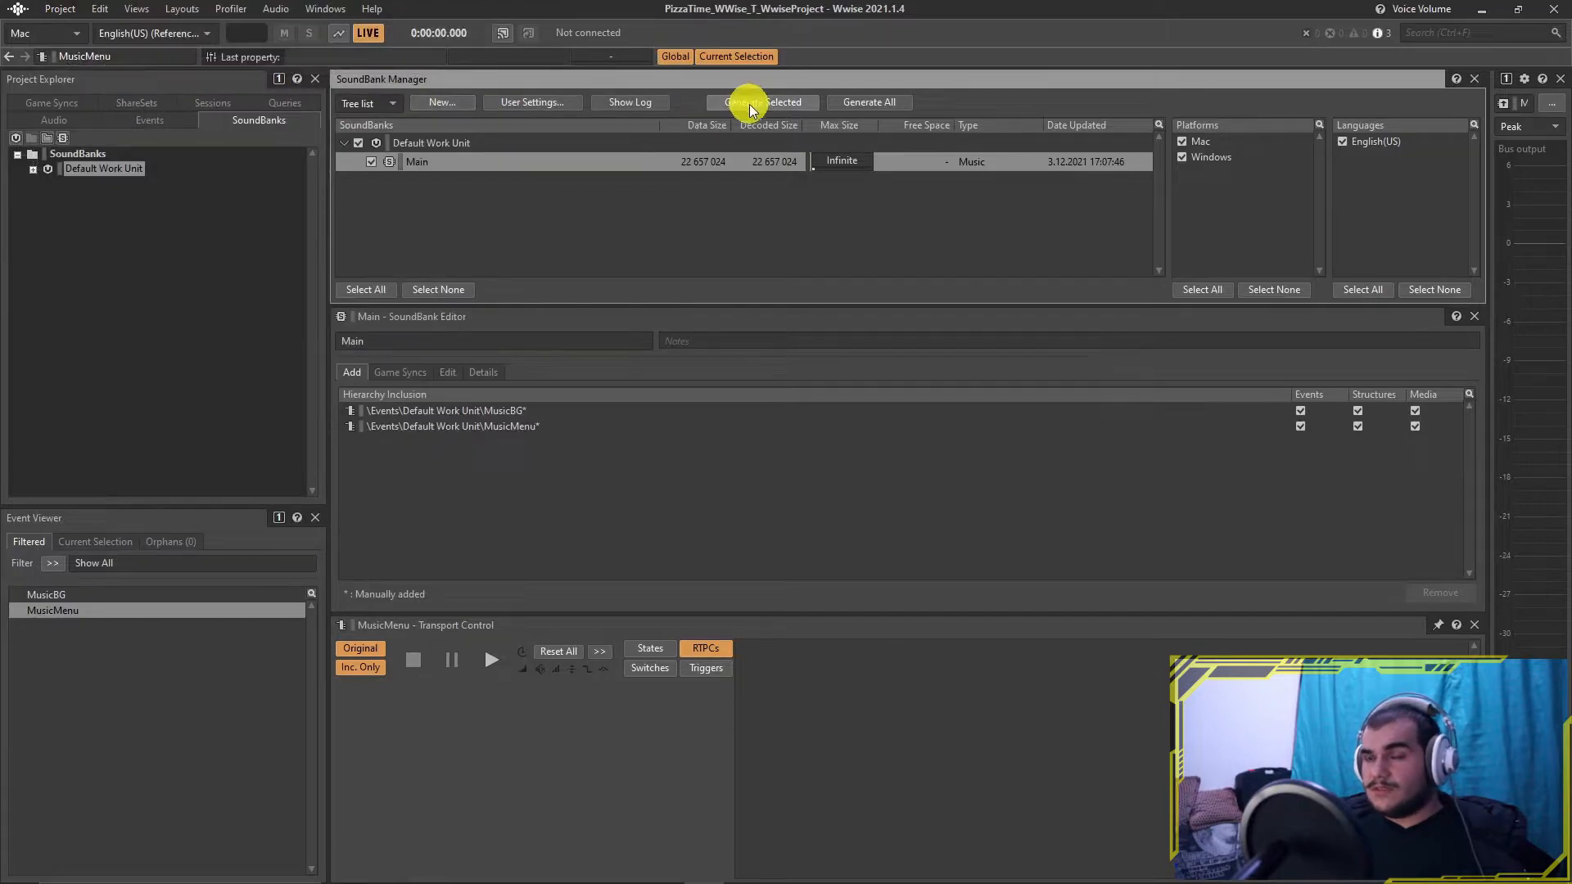
Step: Close Wwise, switch to Unity and run the MainScreen scene in play mode
click(1555, 10)
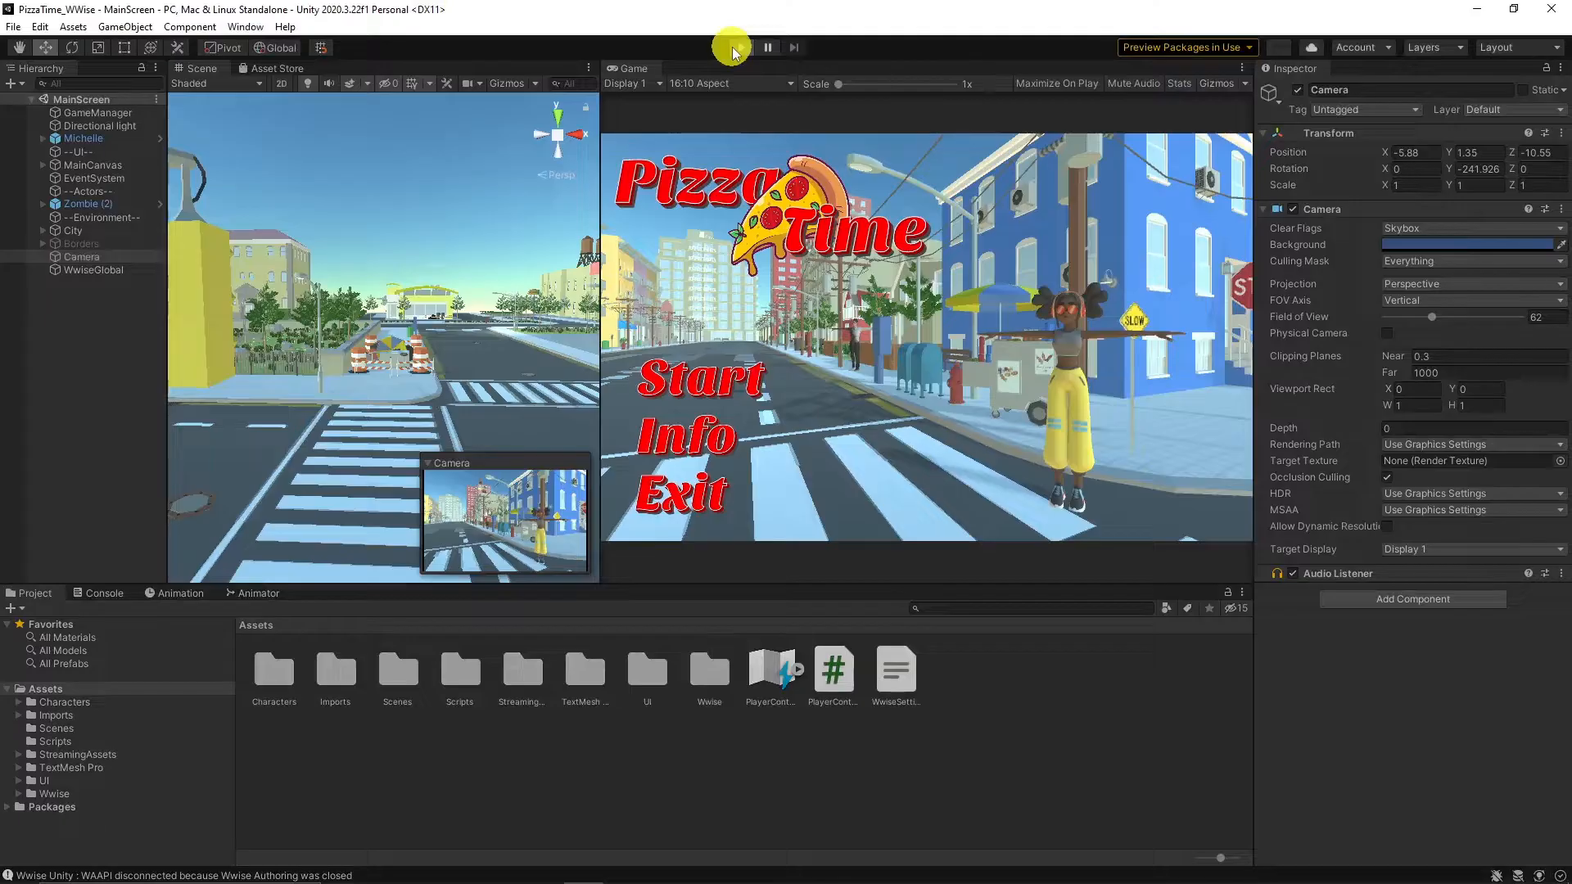
click(732, 47)
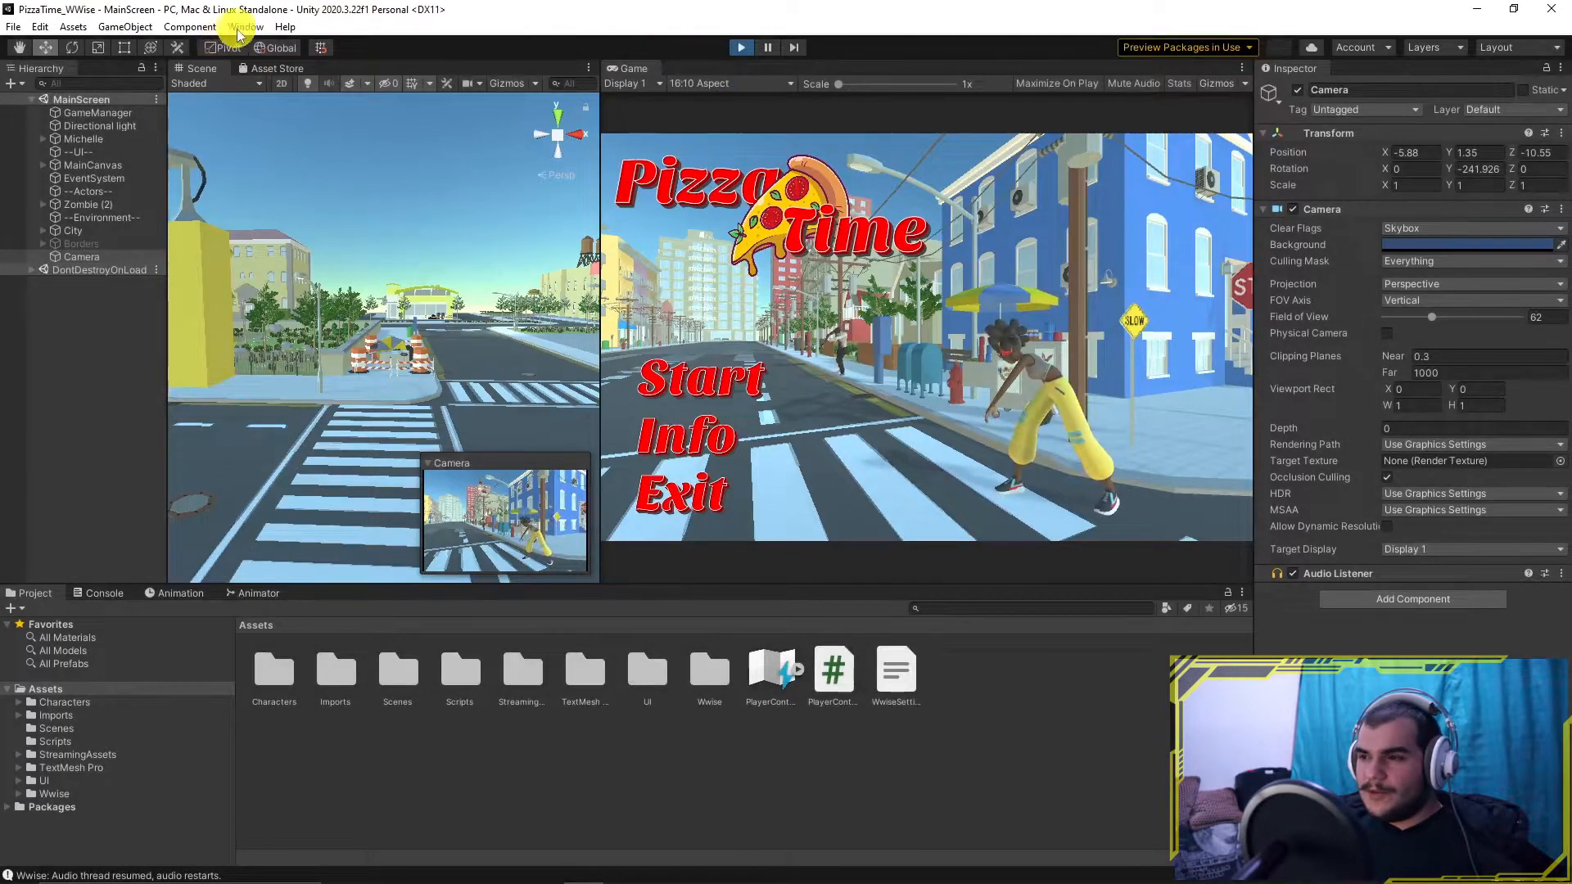
Step: Open the Wwise Picker in Unity, generate the SoundBanks and refresh the project to load the MusicBG and MusicMenu events
click(244, 27)
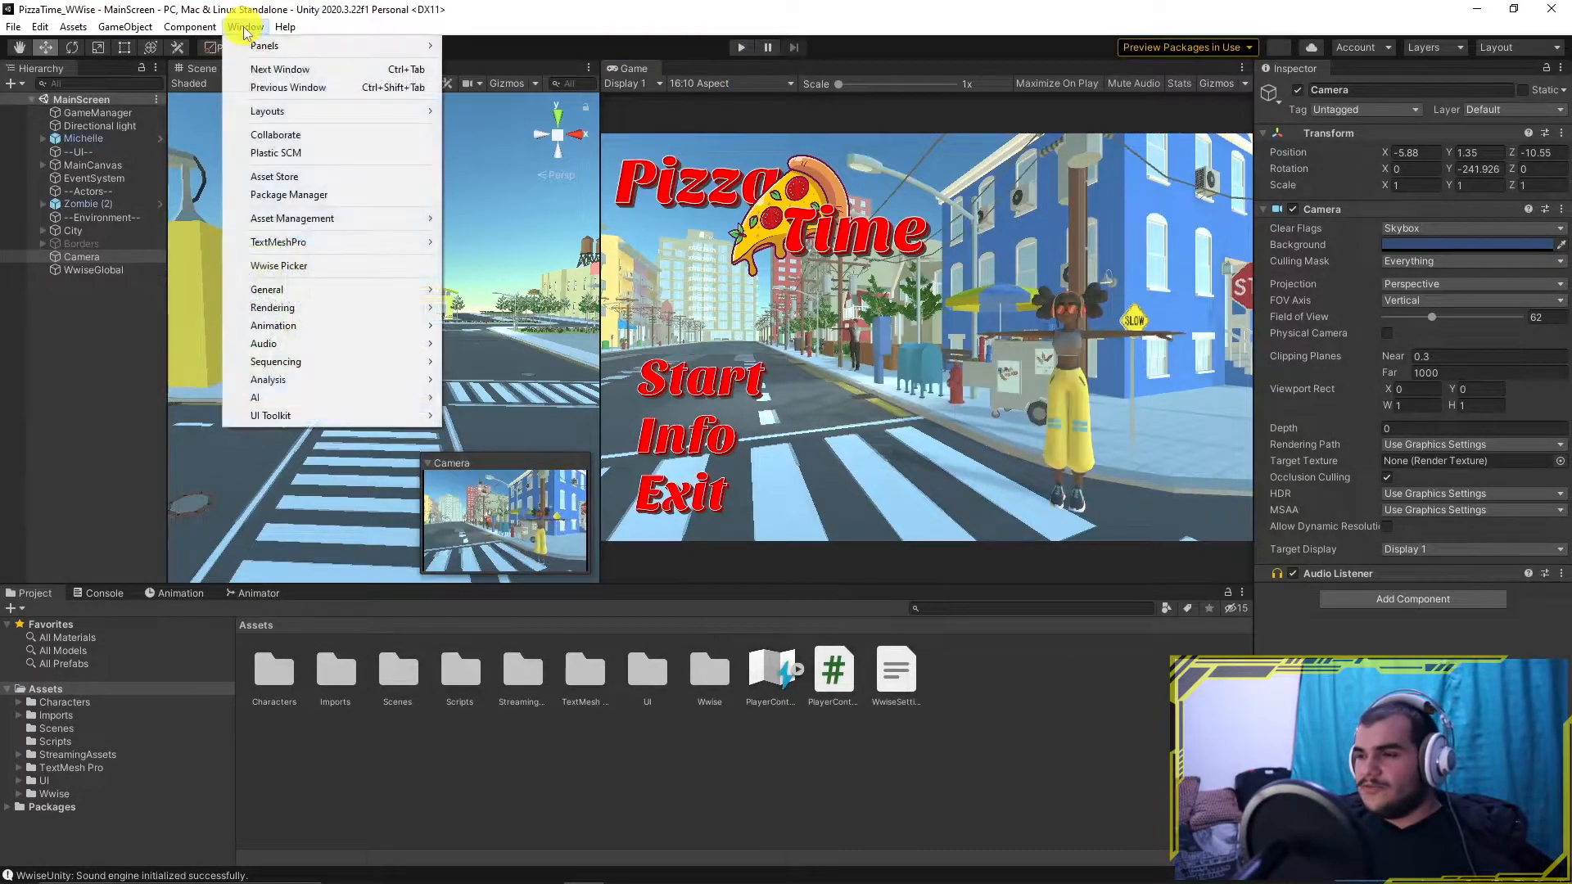
click(284, 266)
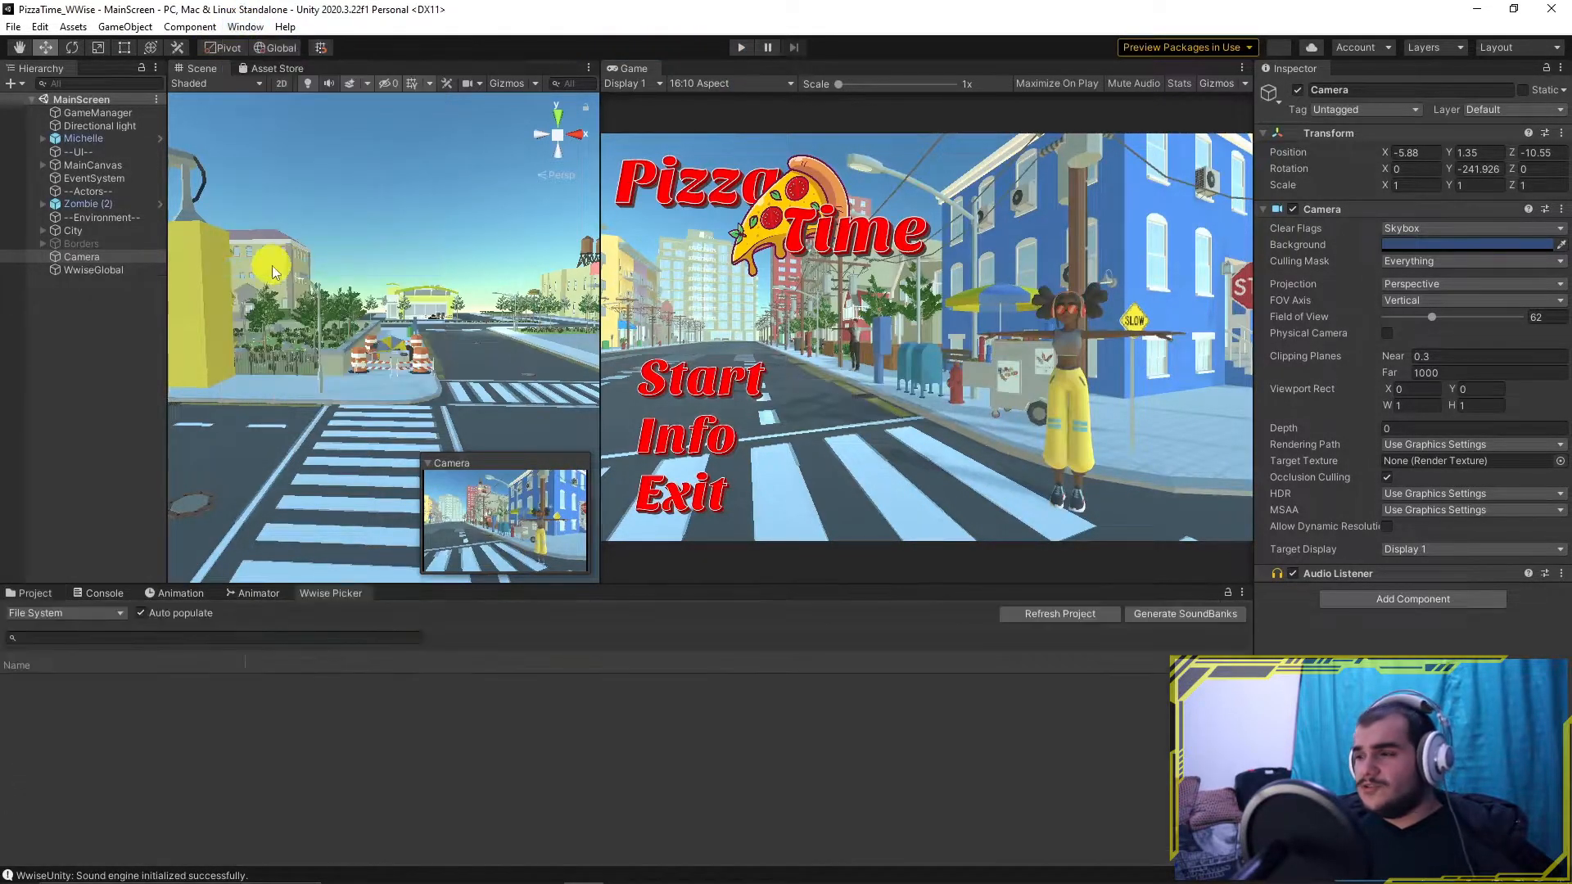
click(1165, 616)
click(1081, 615)
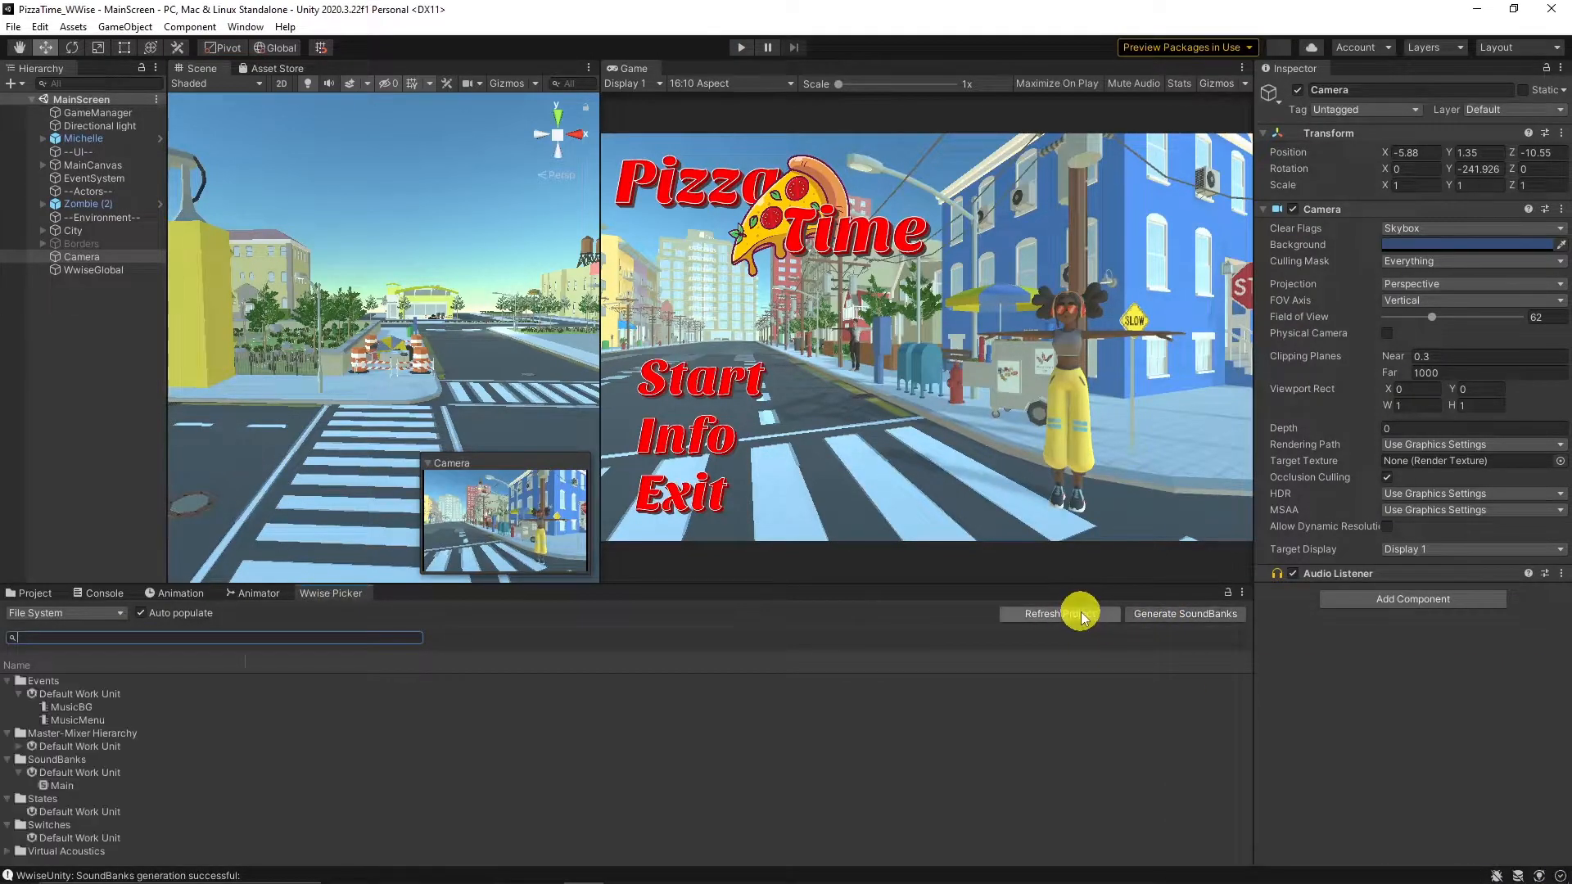
click(82, 718)
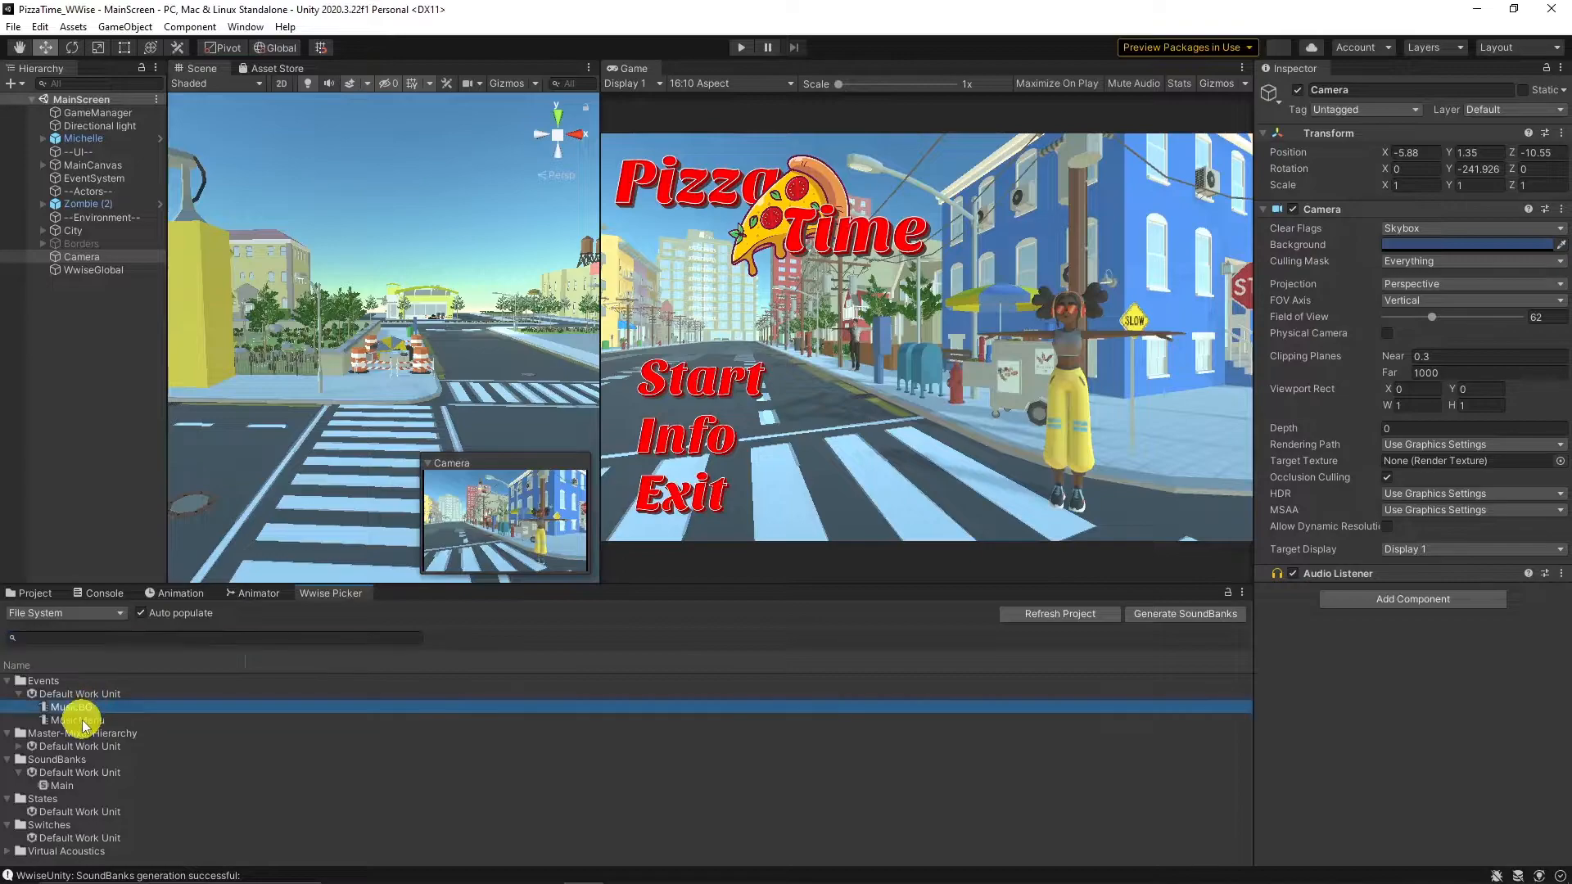
Step: Replace the Camera's Audio Listener component with an AkAudioListener component
click(86, 259)
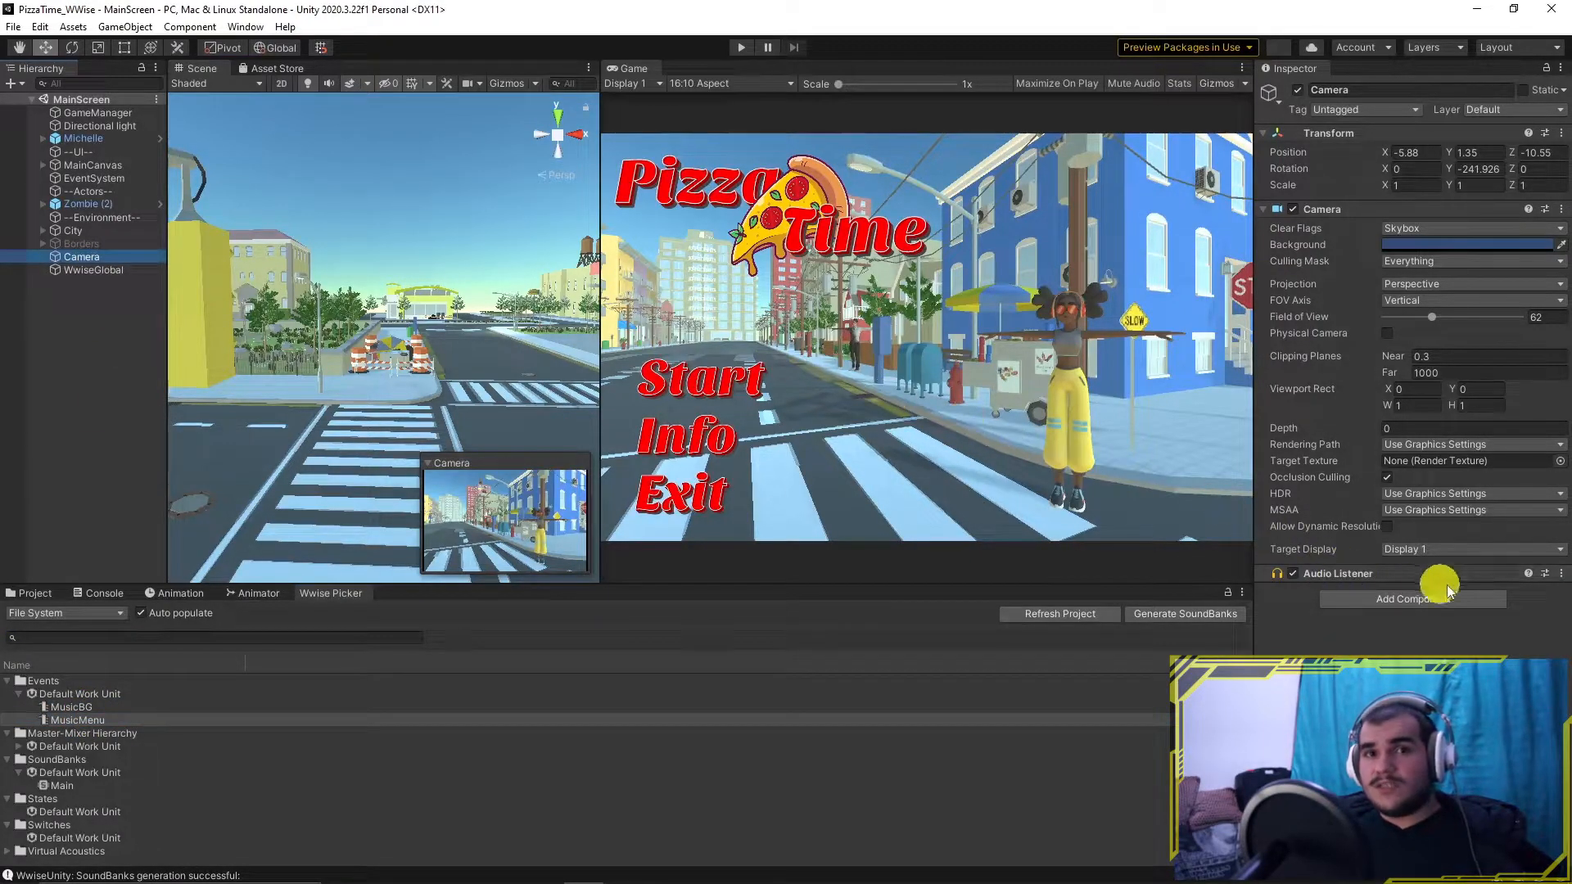
click(1561, 575)
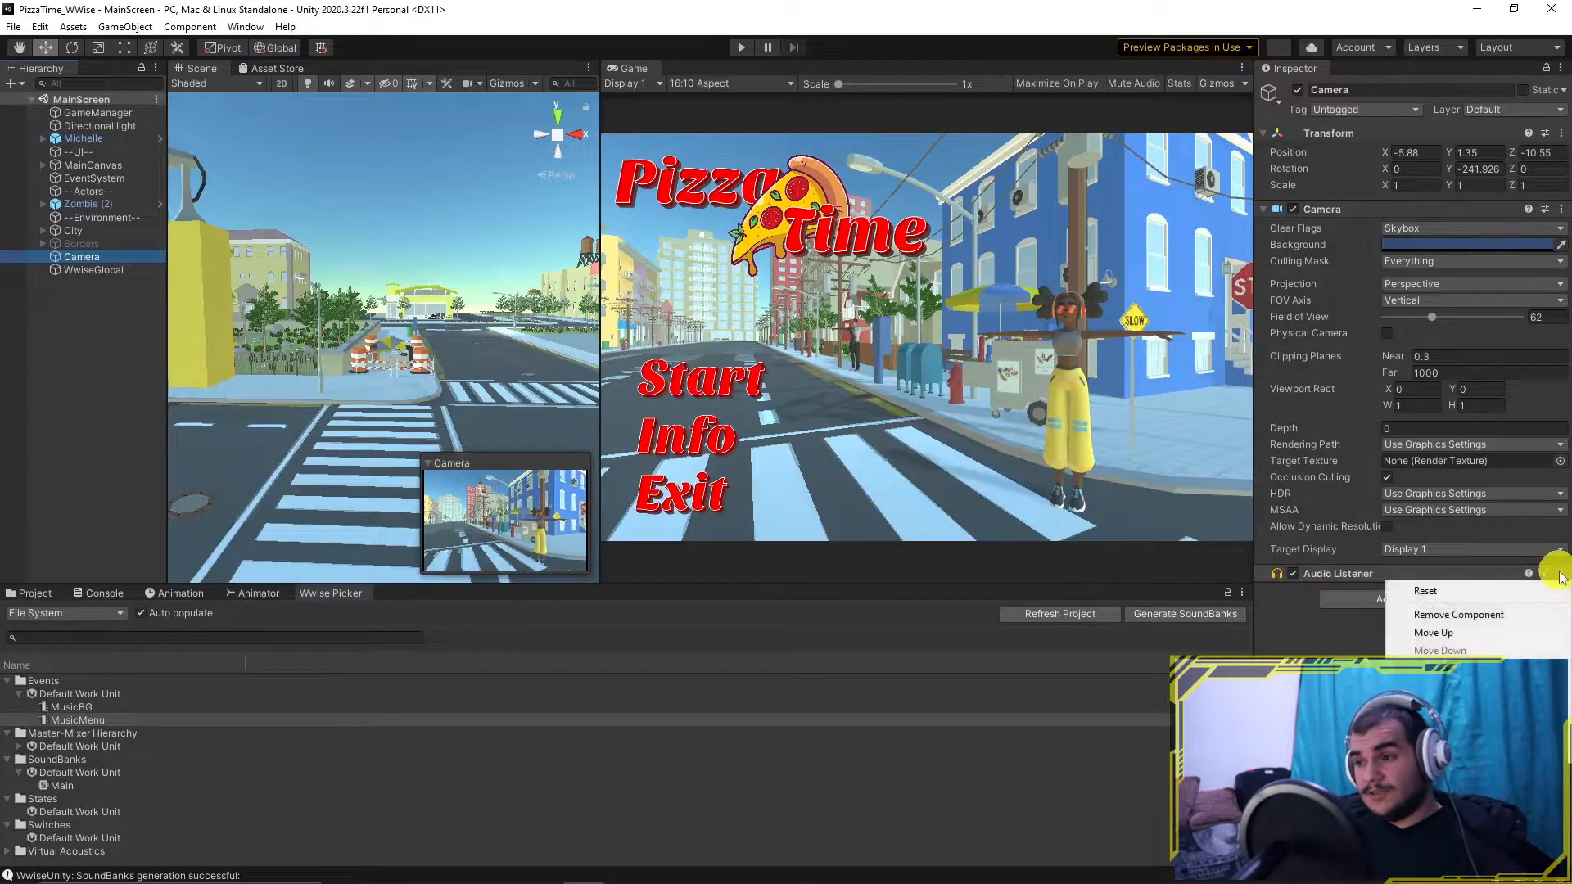
click(1466, 615)
click(1441, 588)
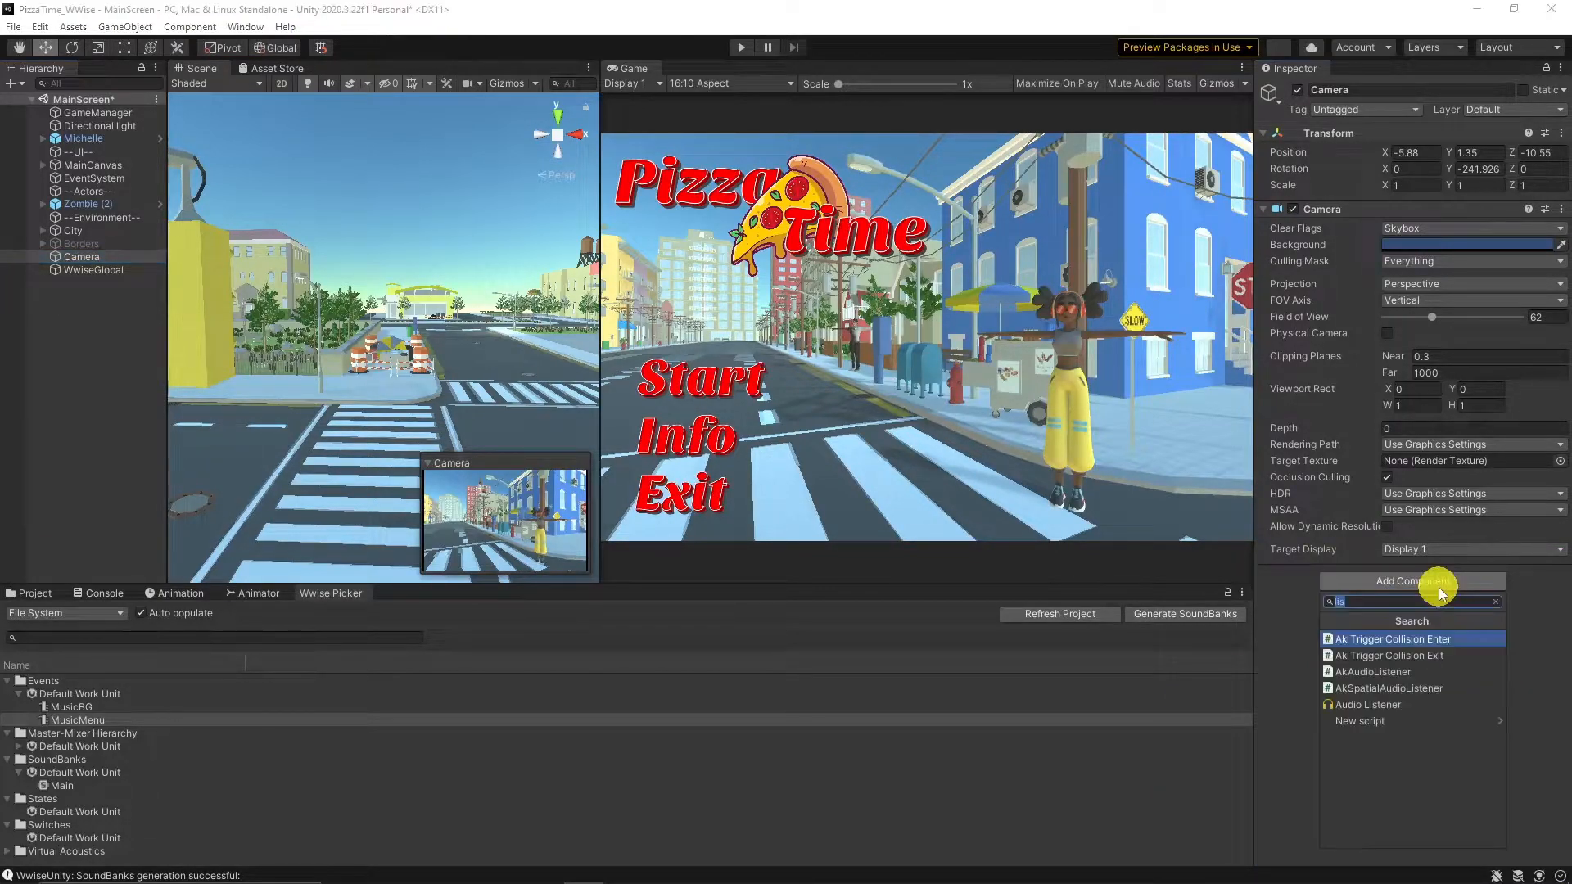
click(1393, 672)
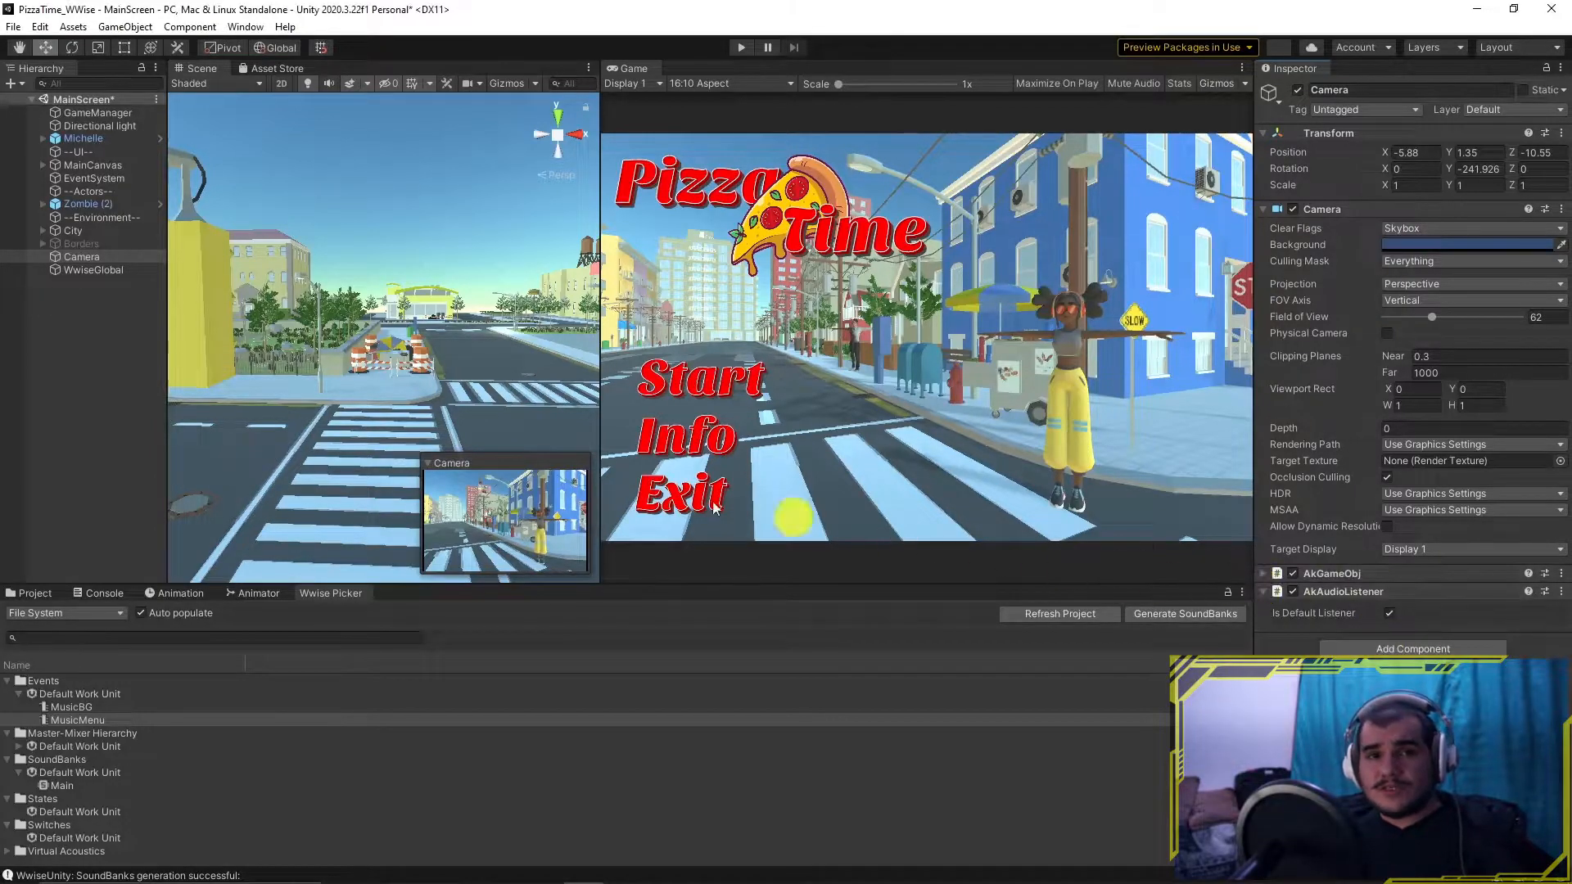
Step: Create an empty game object named AudioManager in the MainScreen scene
click(76, 337)
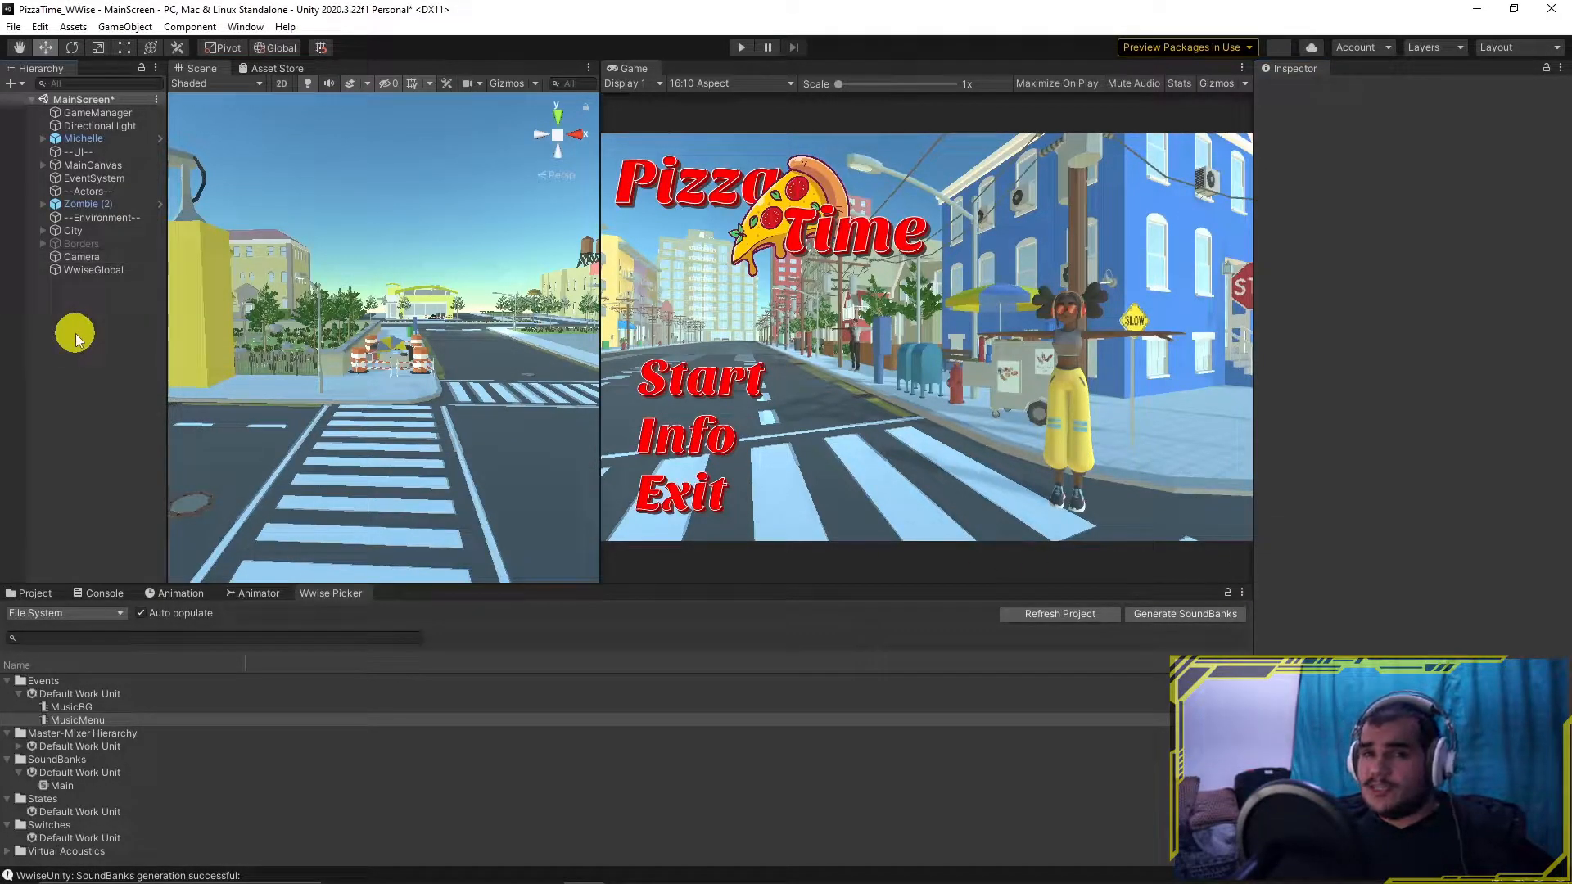
right_click(76, 337)
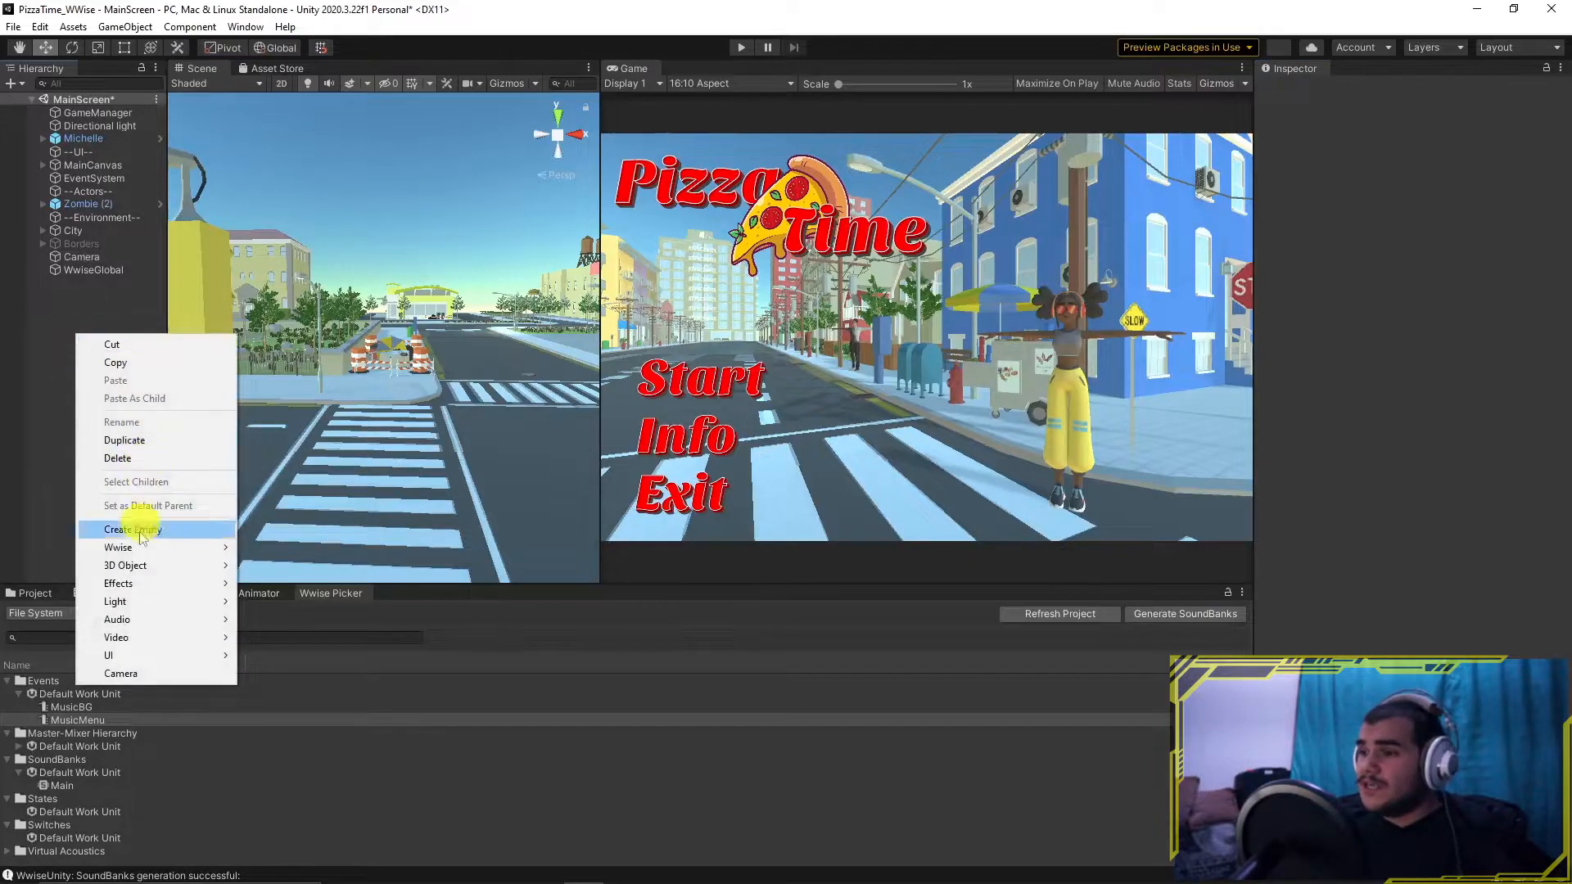
click(148, 530)
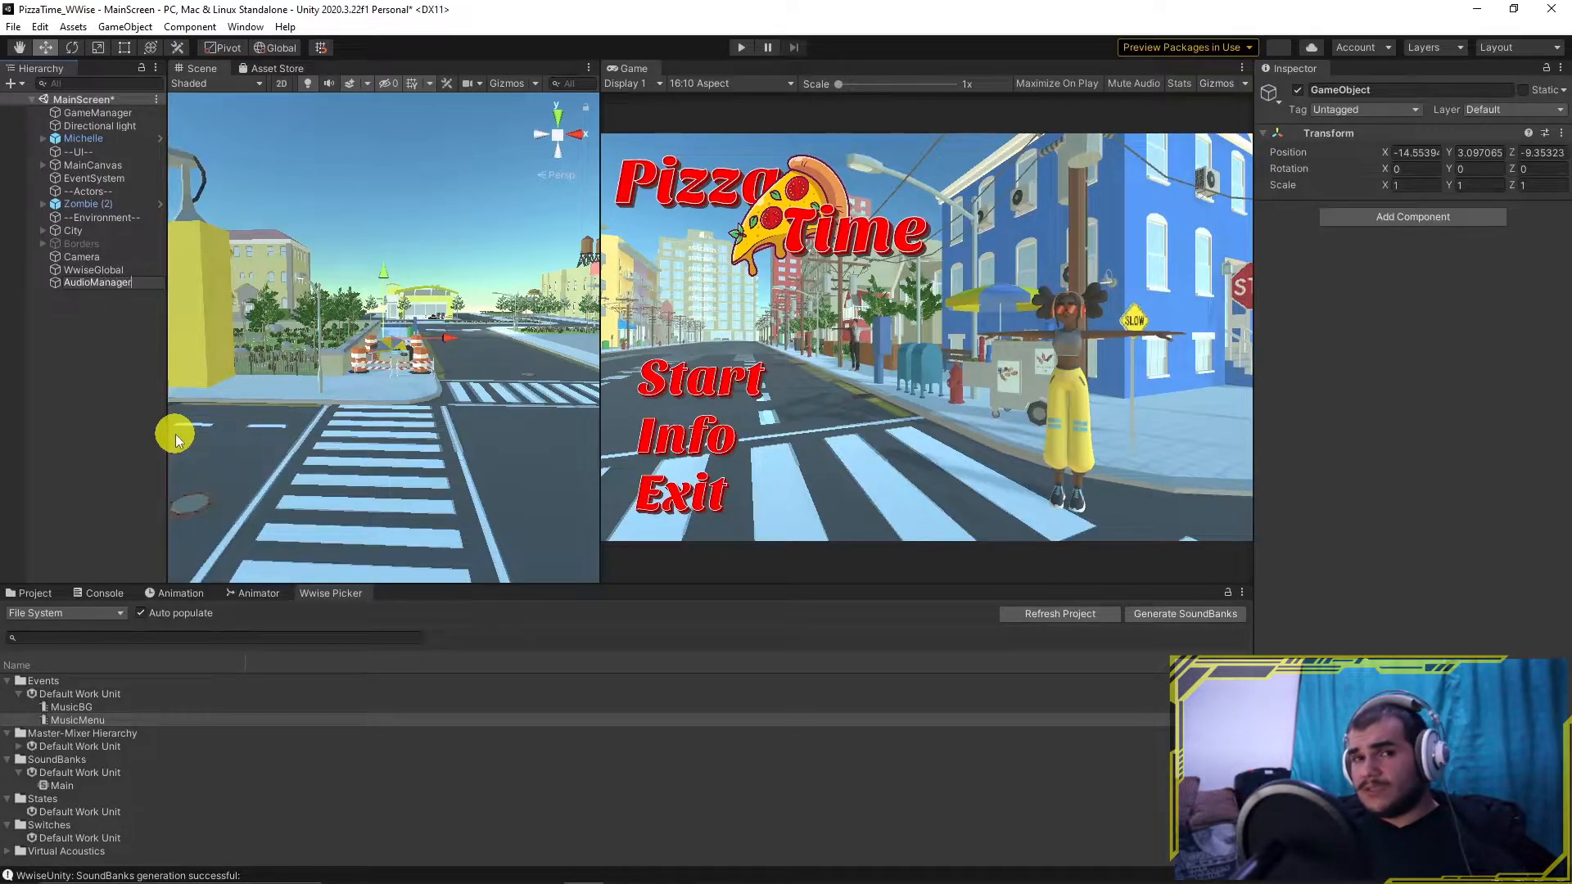
text(AudioManager)
key(Return)
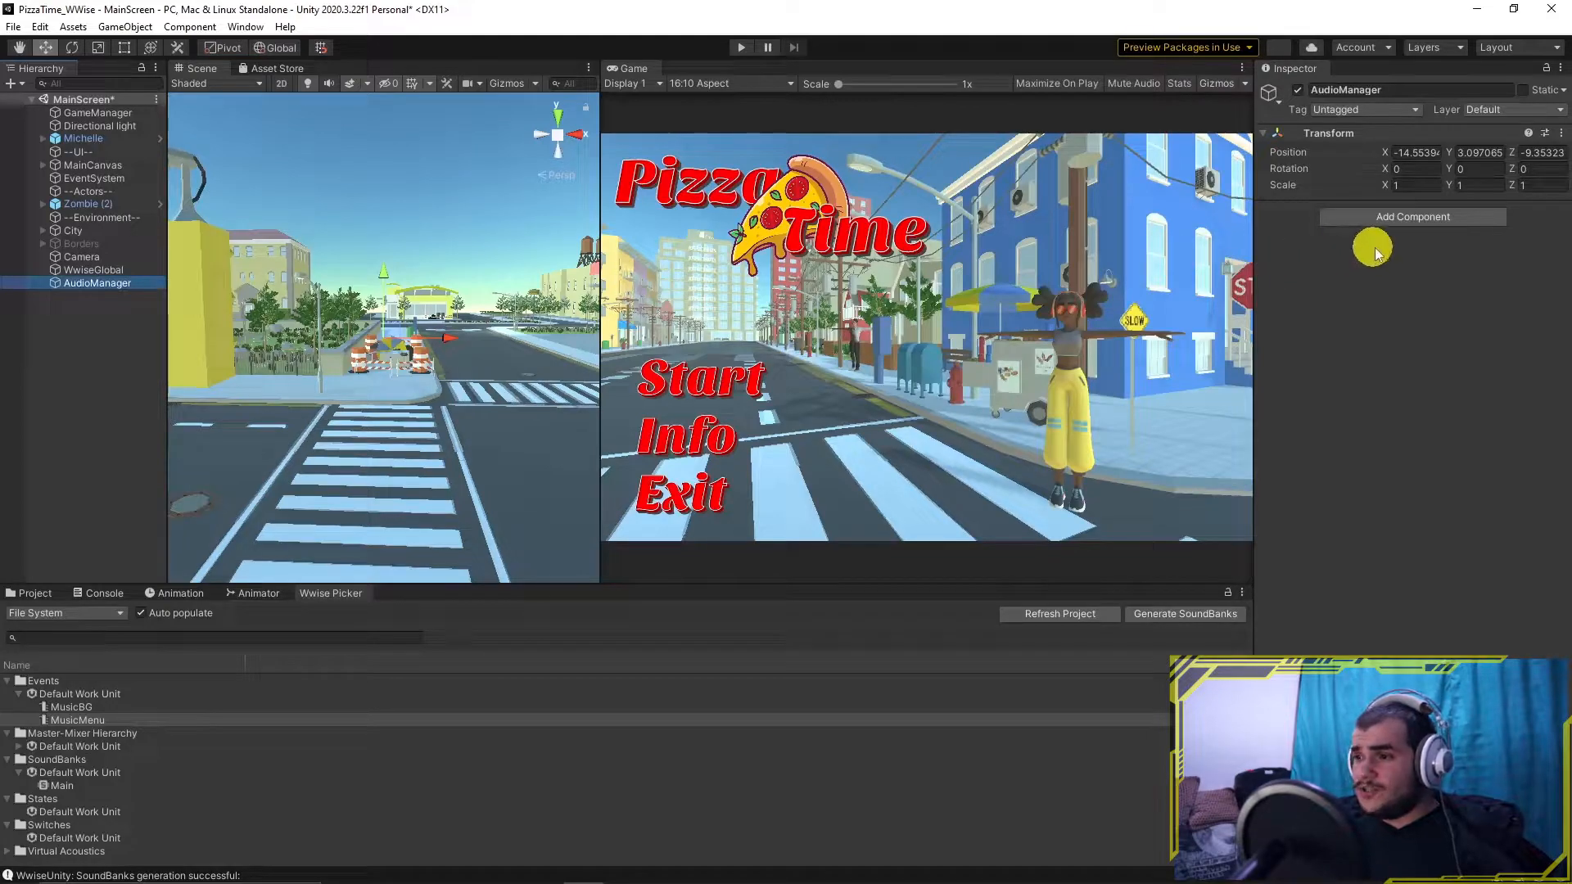
Step: Add an AkBank component to the AudioManager object
click(1394, 220)
text(lis)
text(akb)
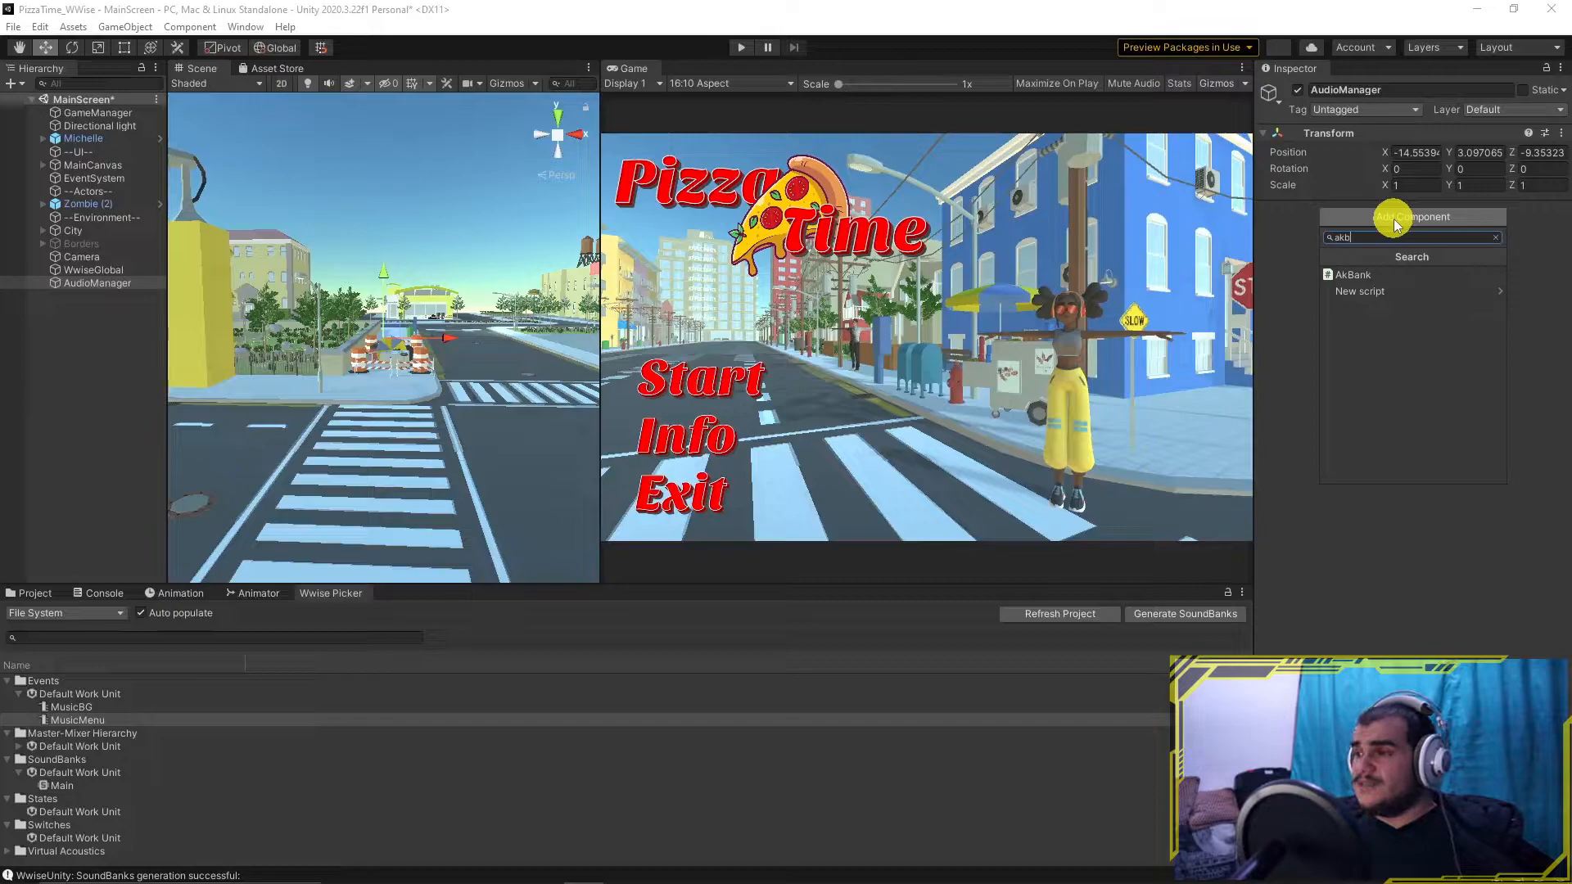
click(1374, 282)
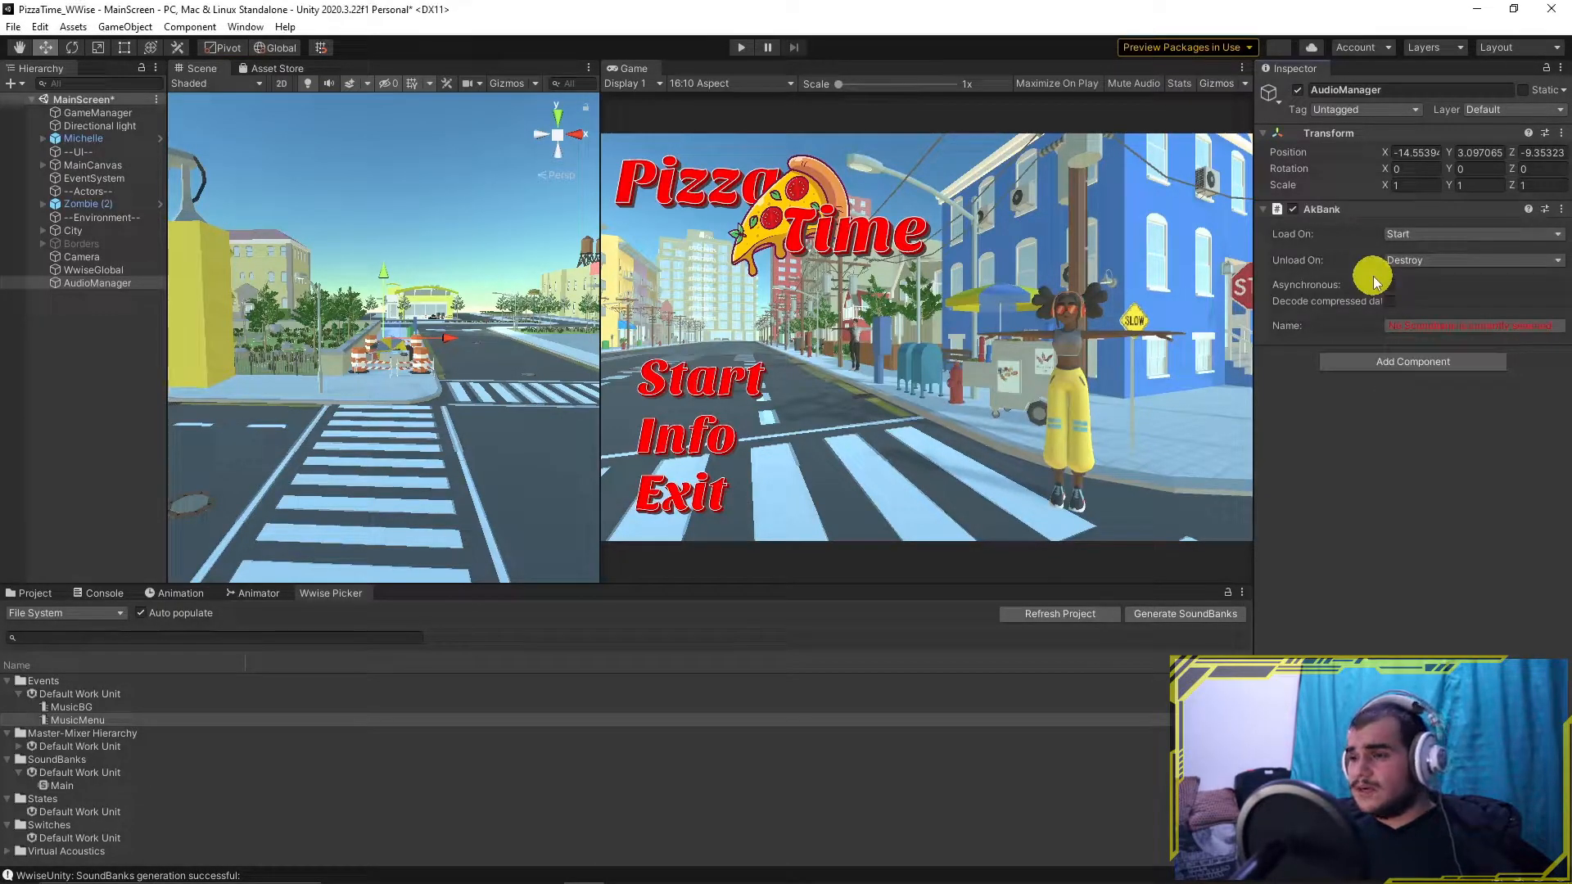
Step: Assign the Main SoundBank to the AkBank component and set its Unload On trigger to Nothing
click(1425, 328)
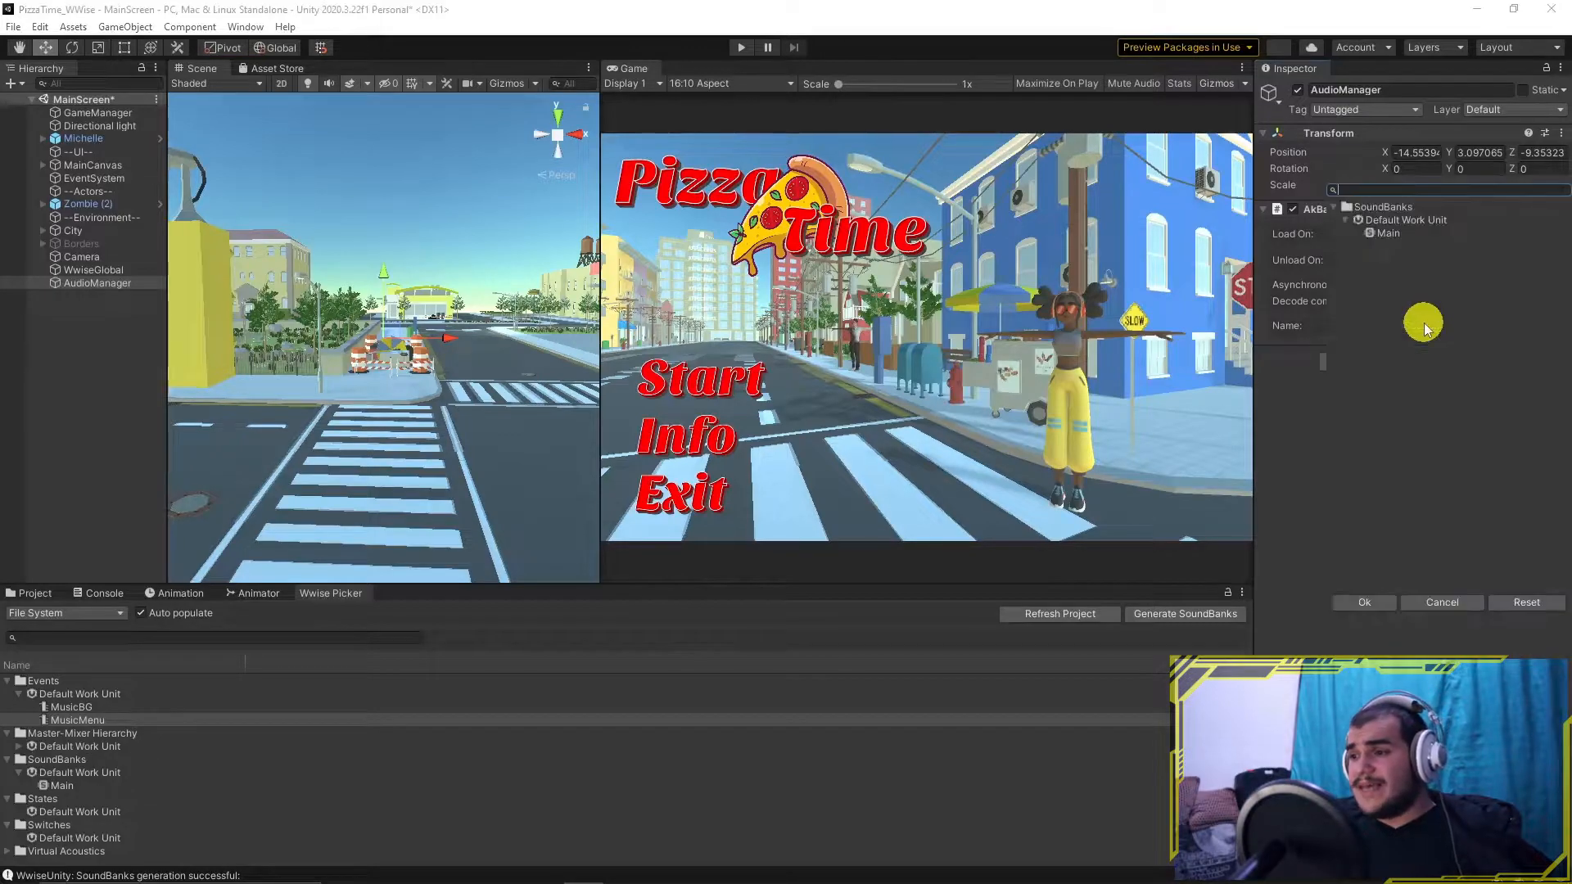
double_click(1381, 235)
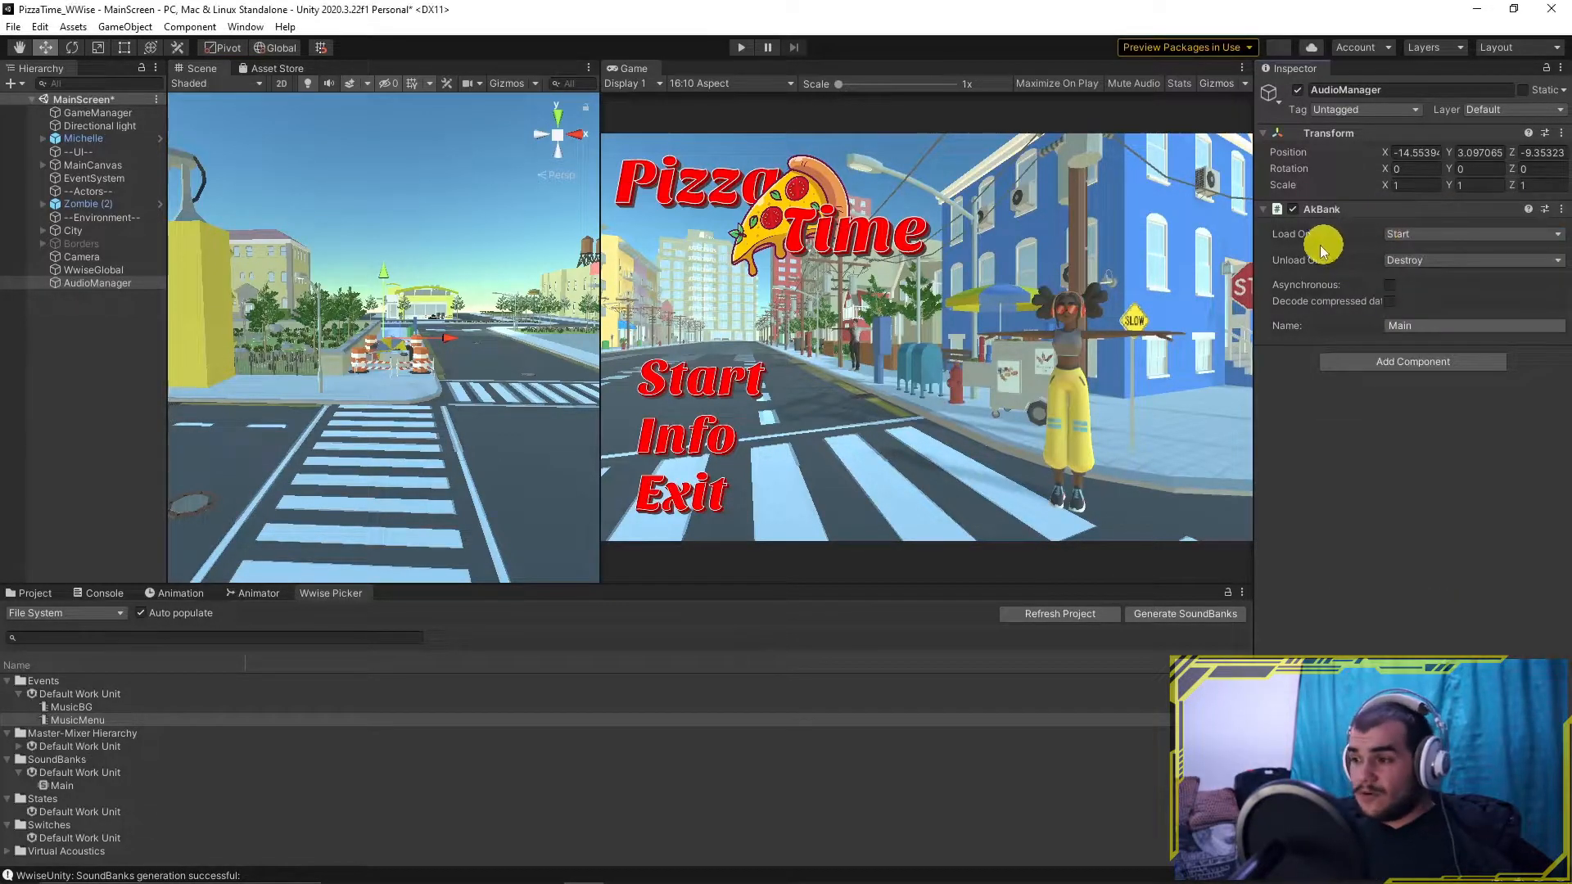
click(1410, 262)
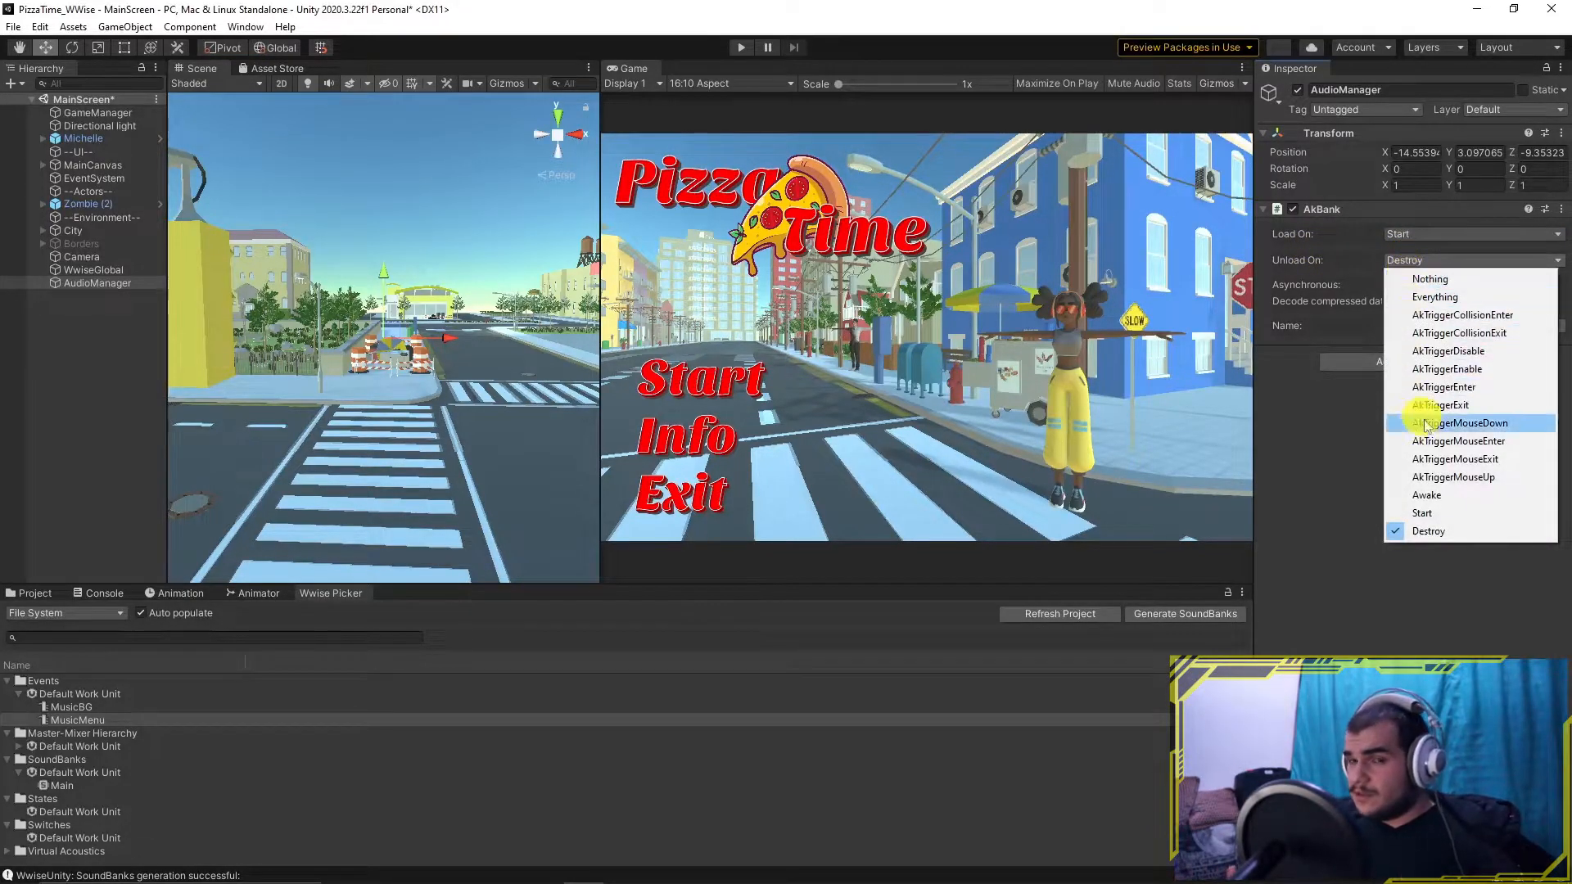
click(1440, 279)
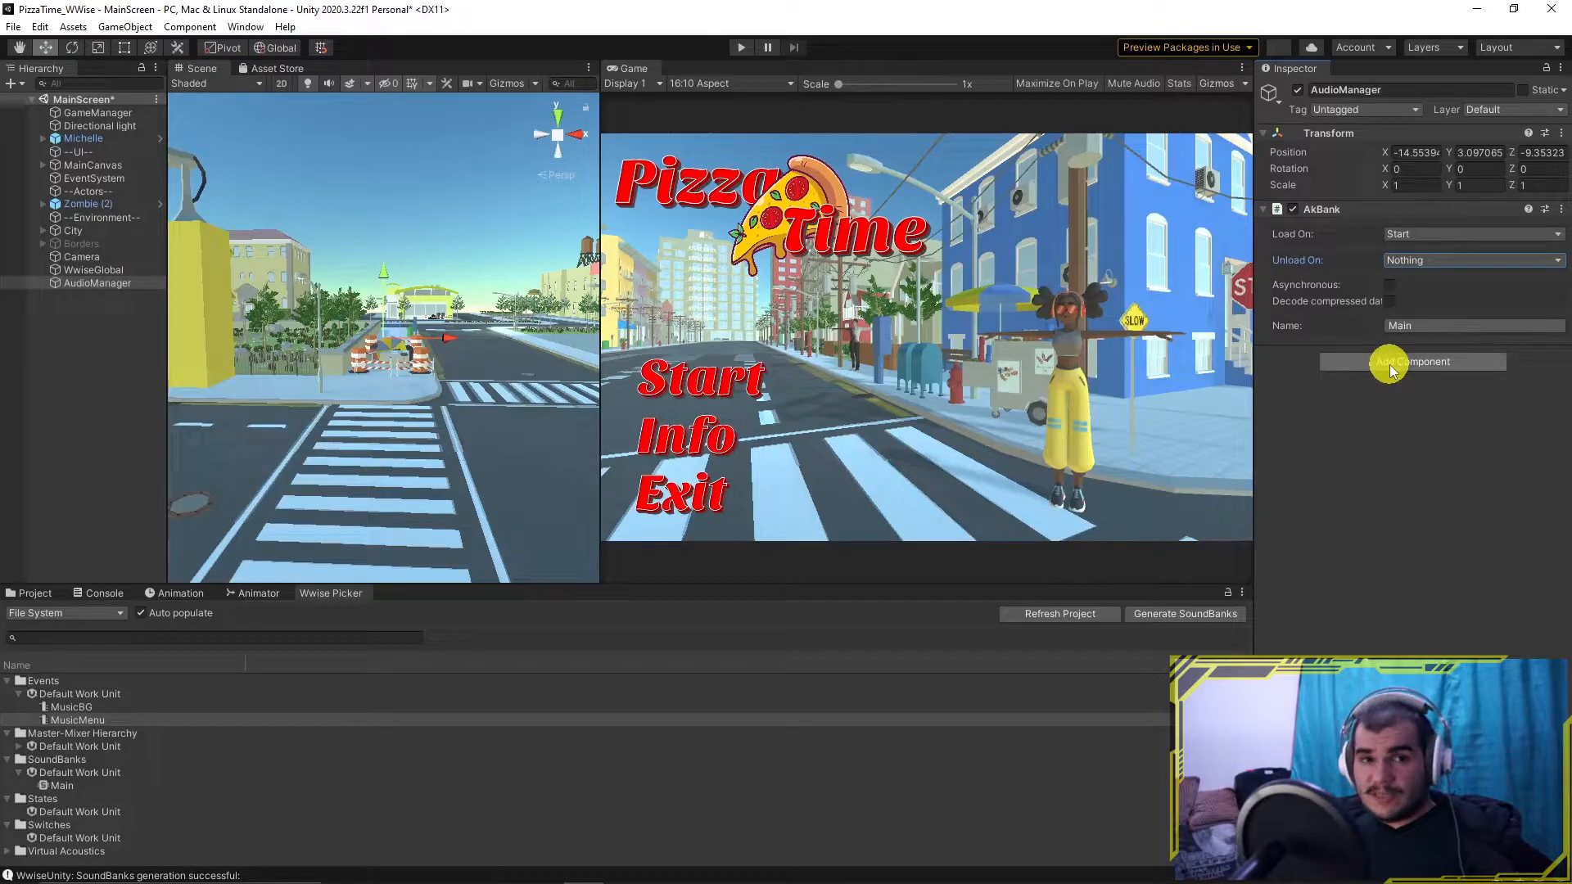
Step: Add an AkEvent component to the AudioManager object and assign the MusicMenu event to it
click(1389, 365)
text(akev)
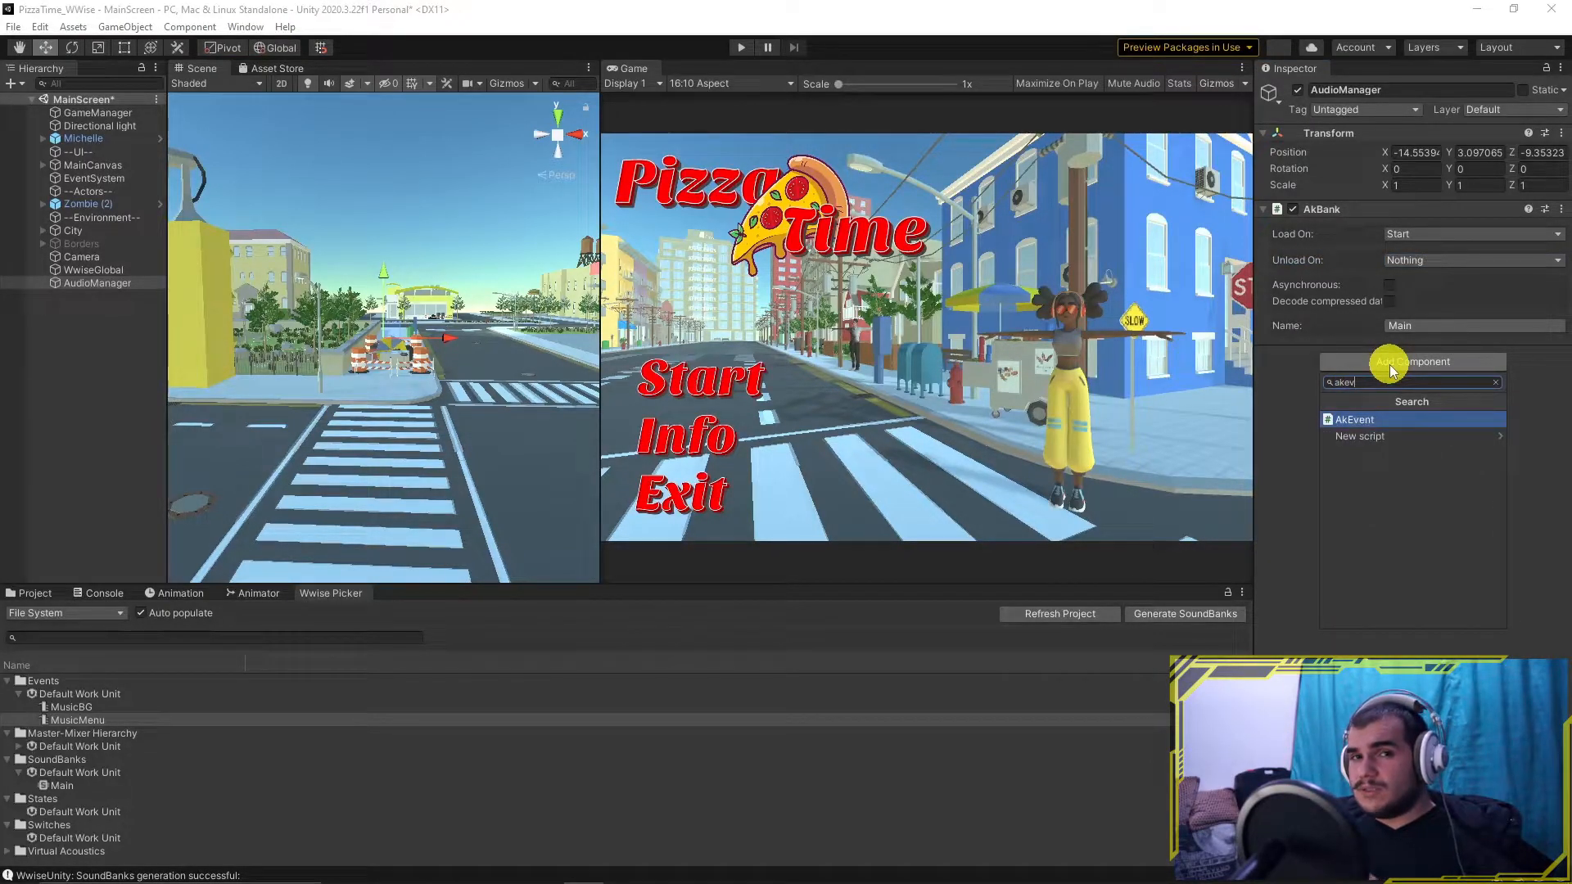
click(1402, 421)
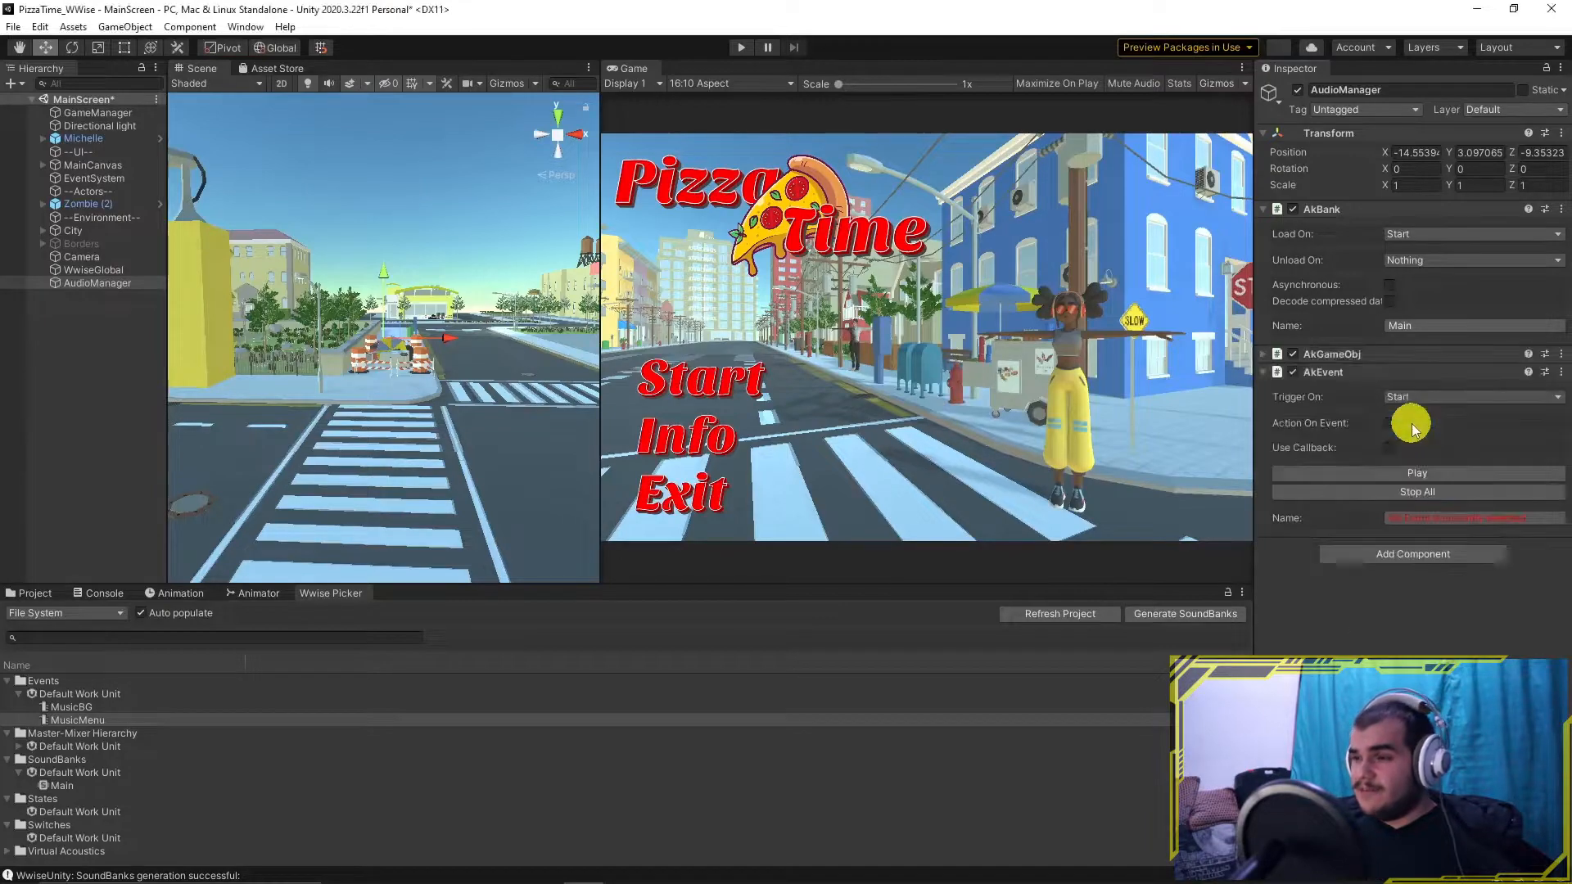
click(1443, 519)
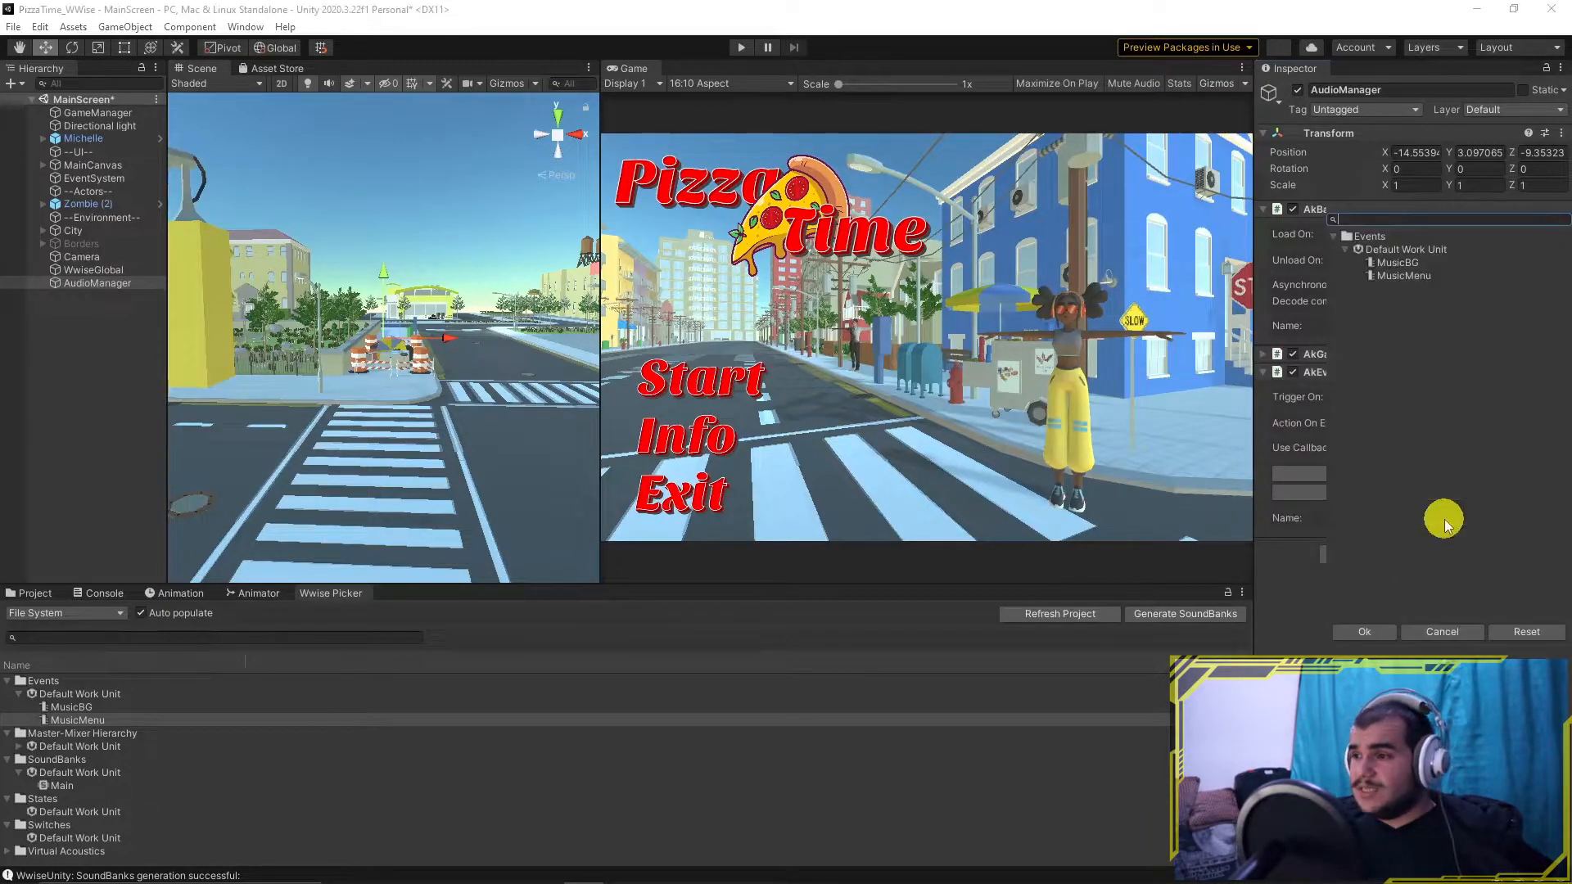
click(1400, 279)
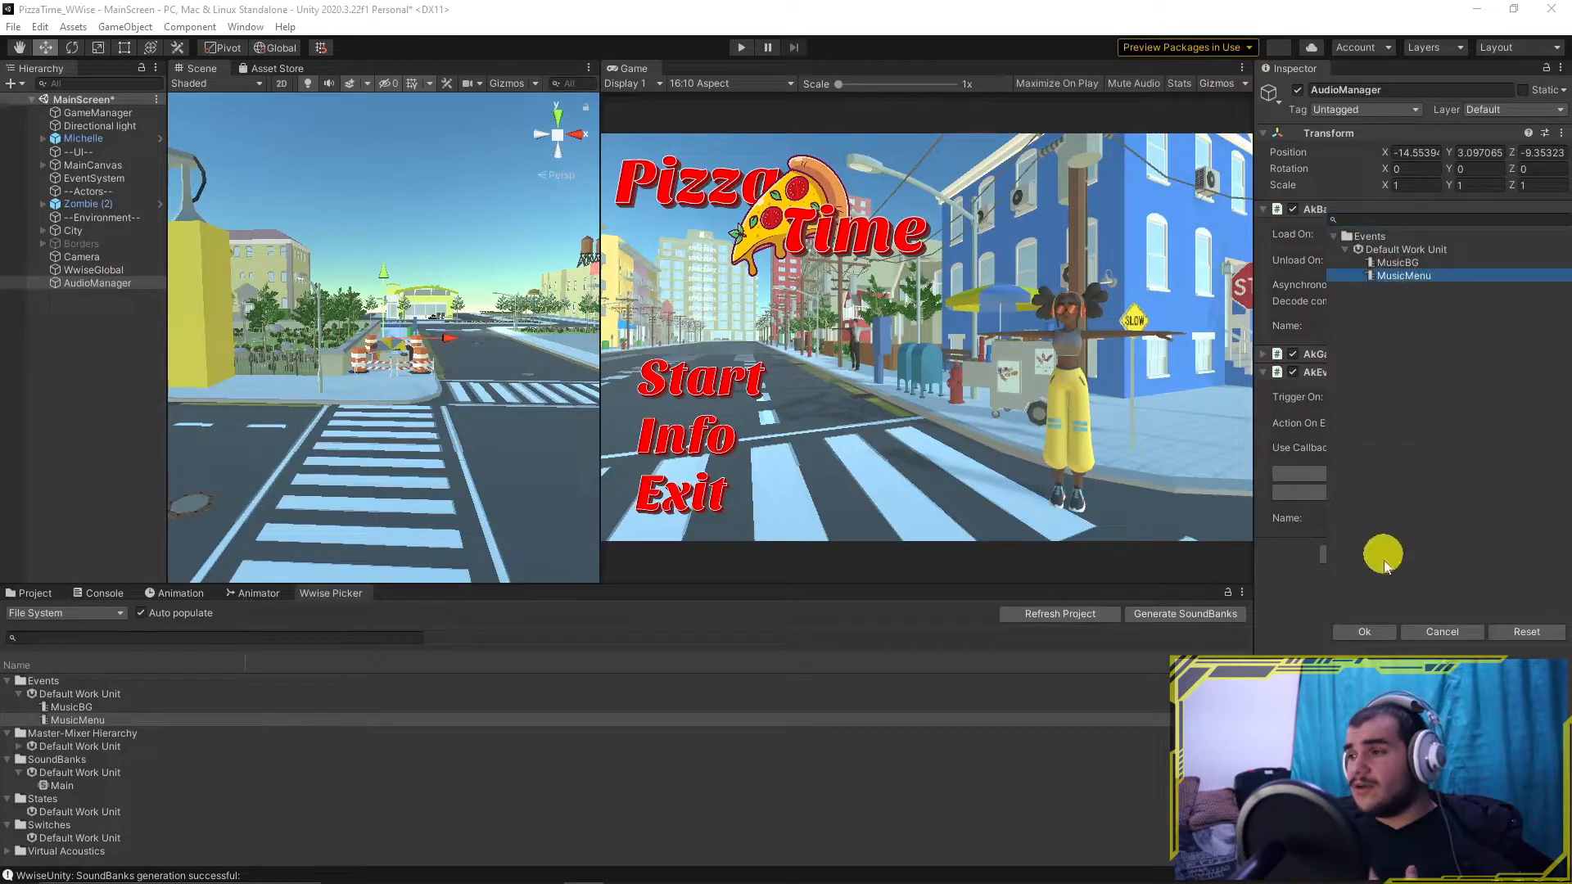
click(1366, 632)
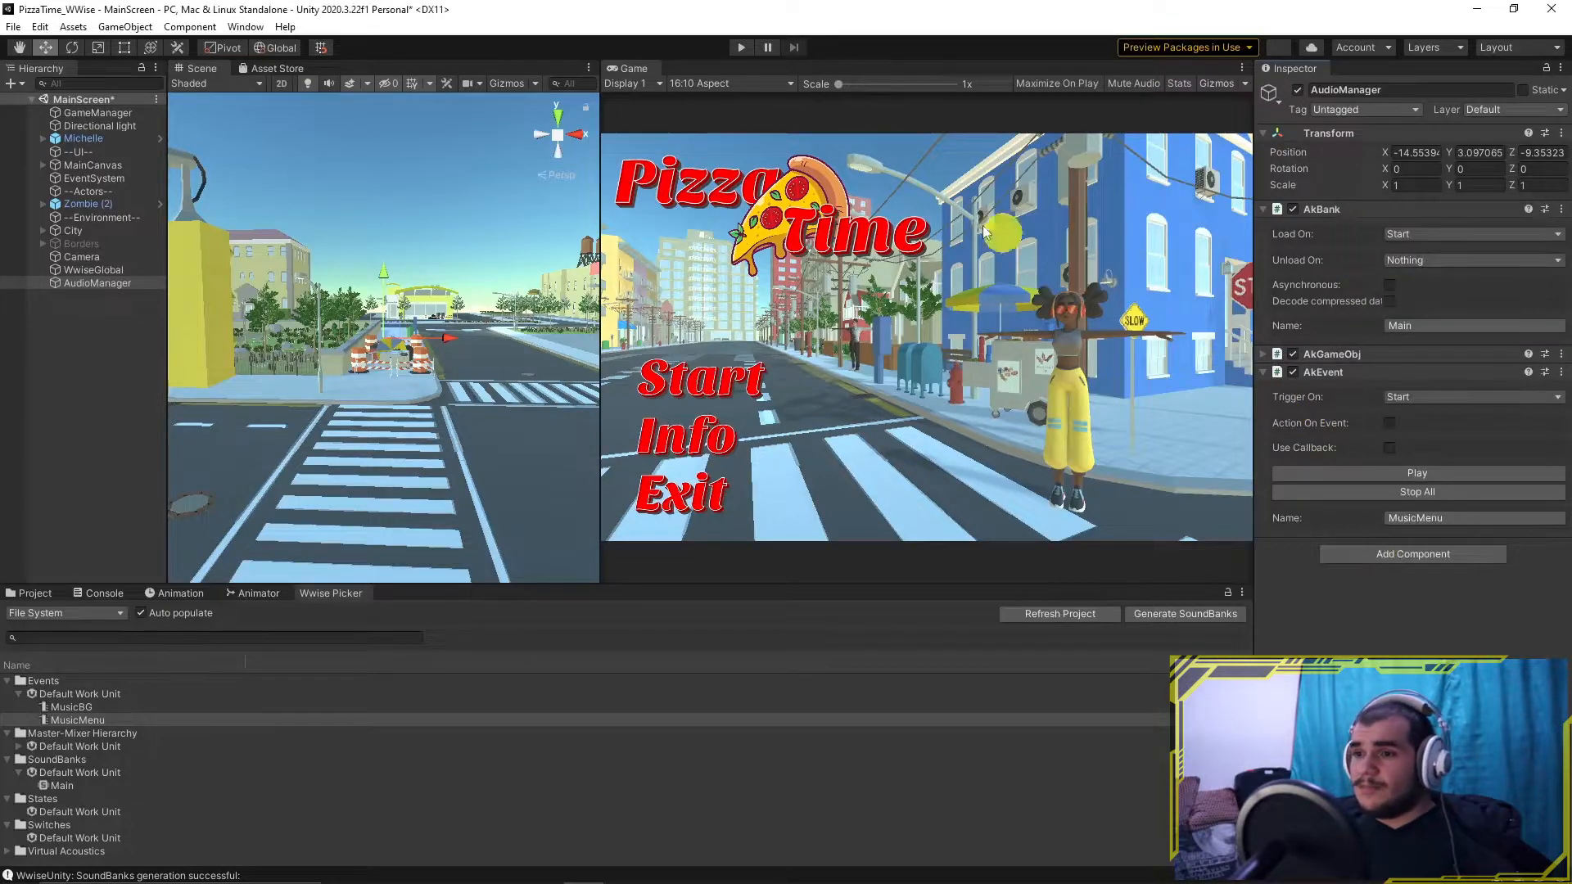
Step: Run the MainScreen scene to test the menu music, stop it and refresh the Wwise project list
click(736, 48)
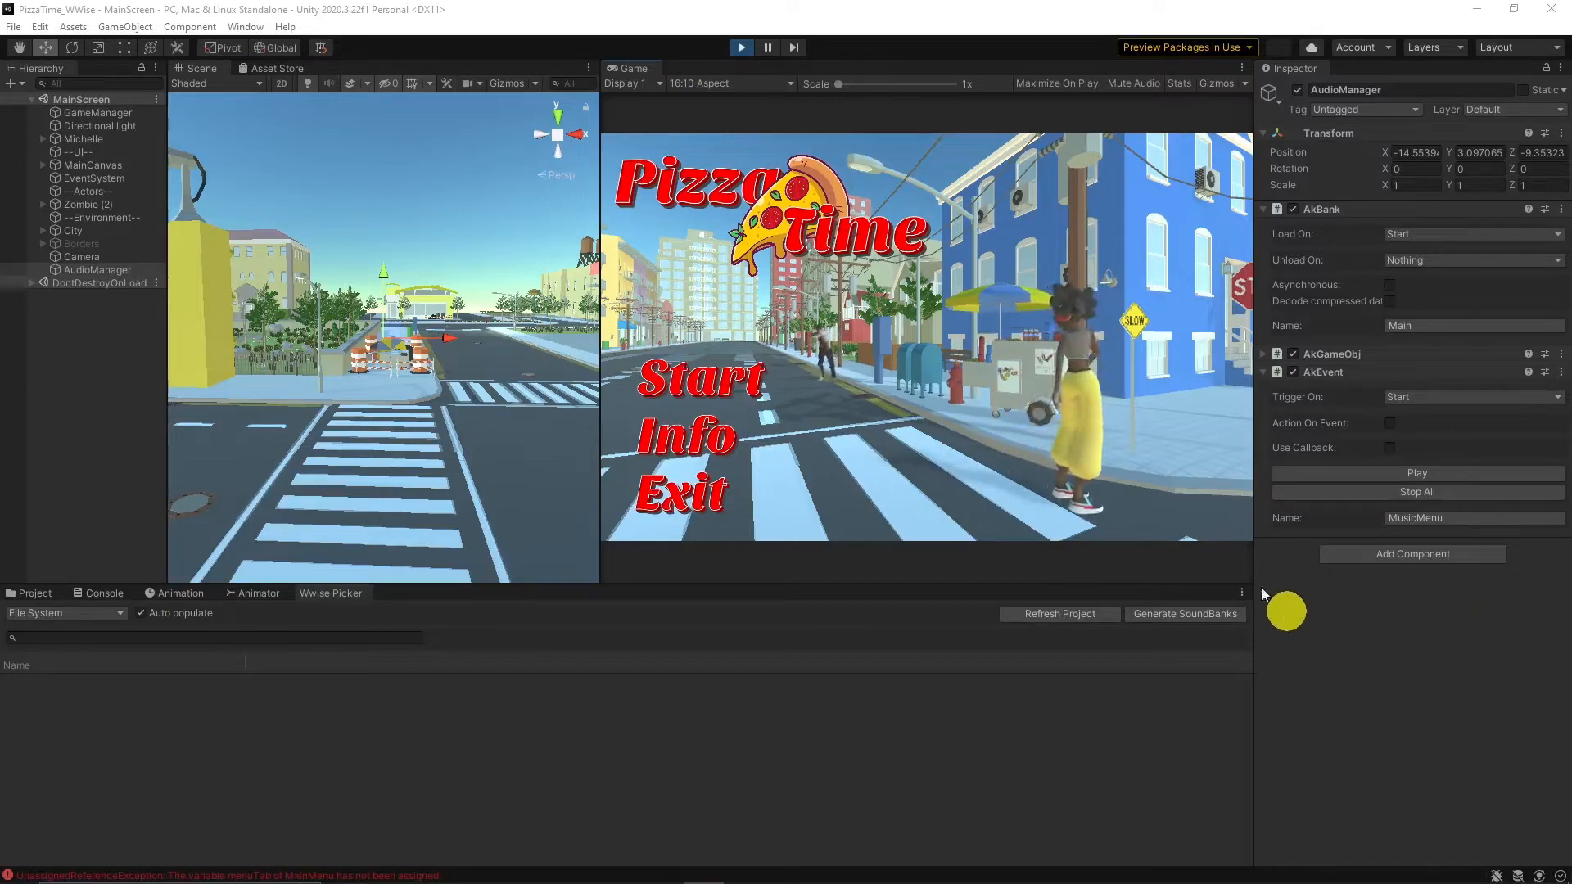
click(736, 53)
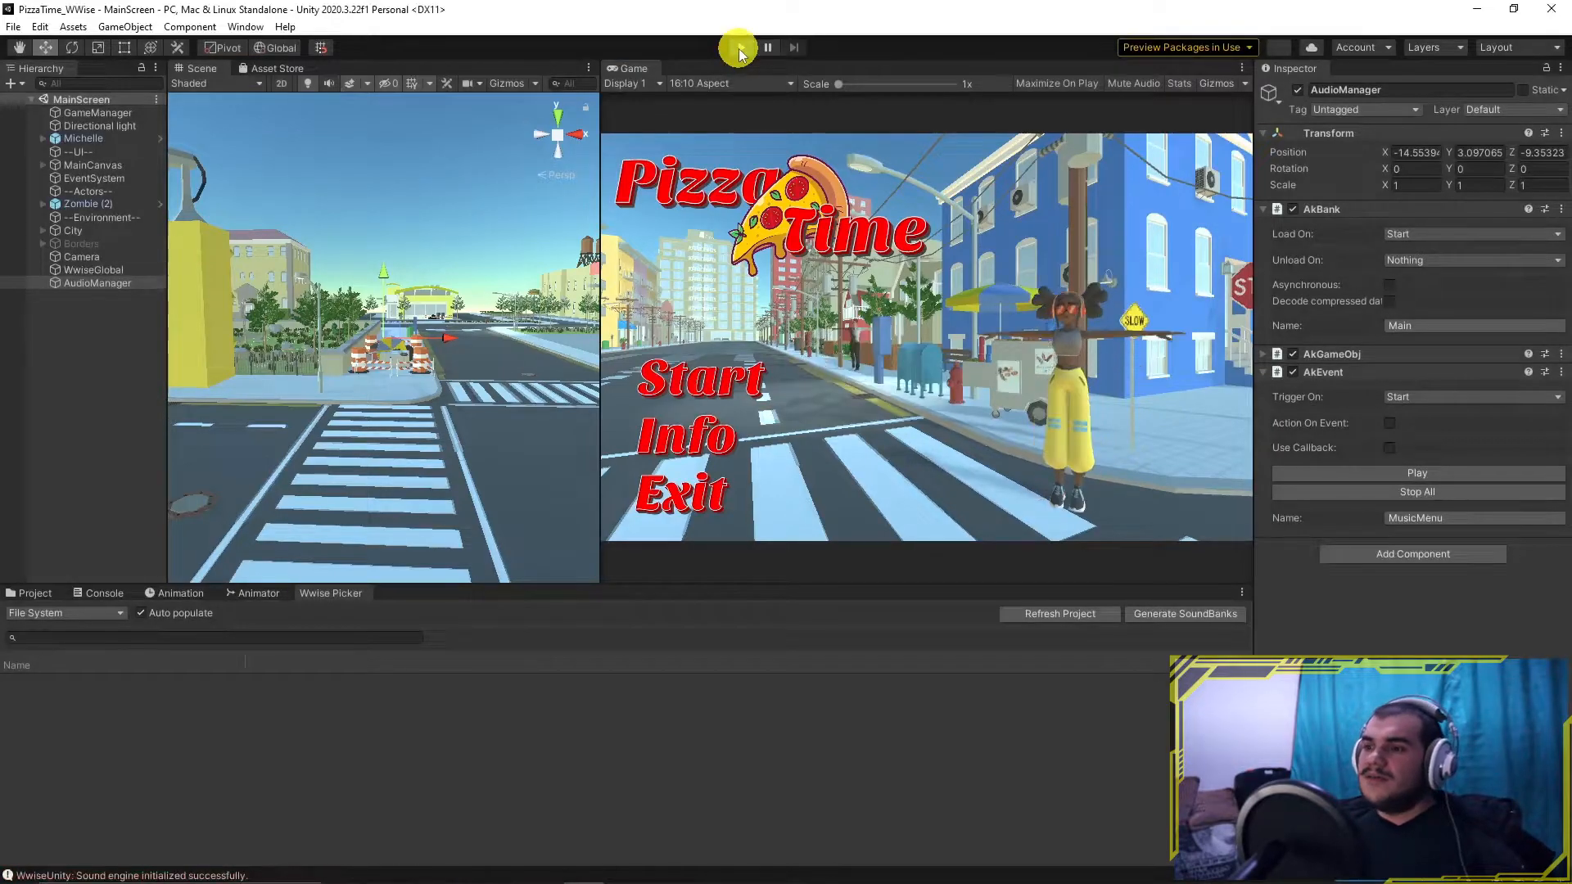
click(1032, 614)
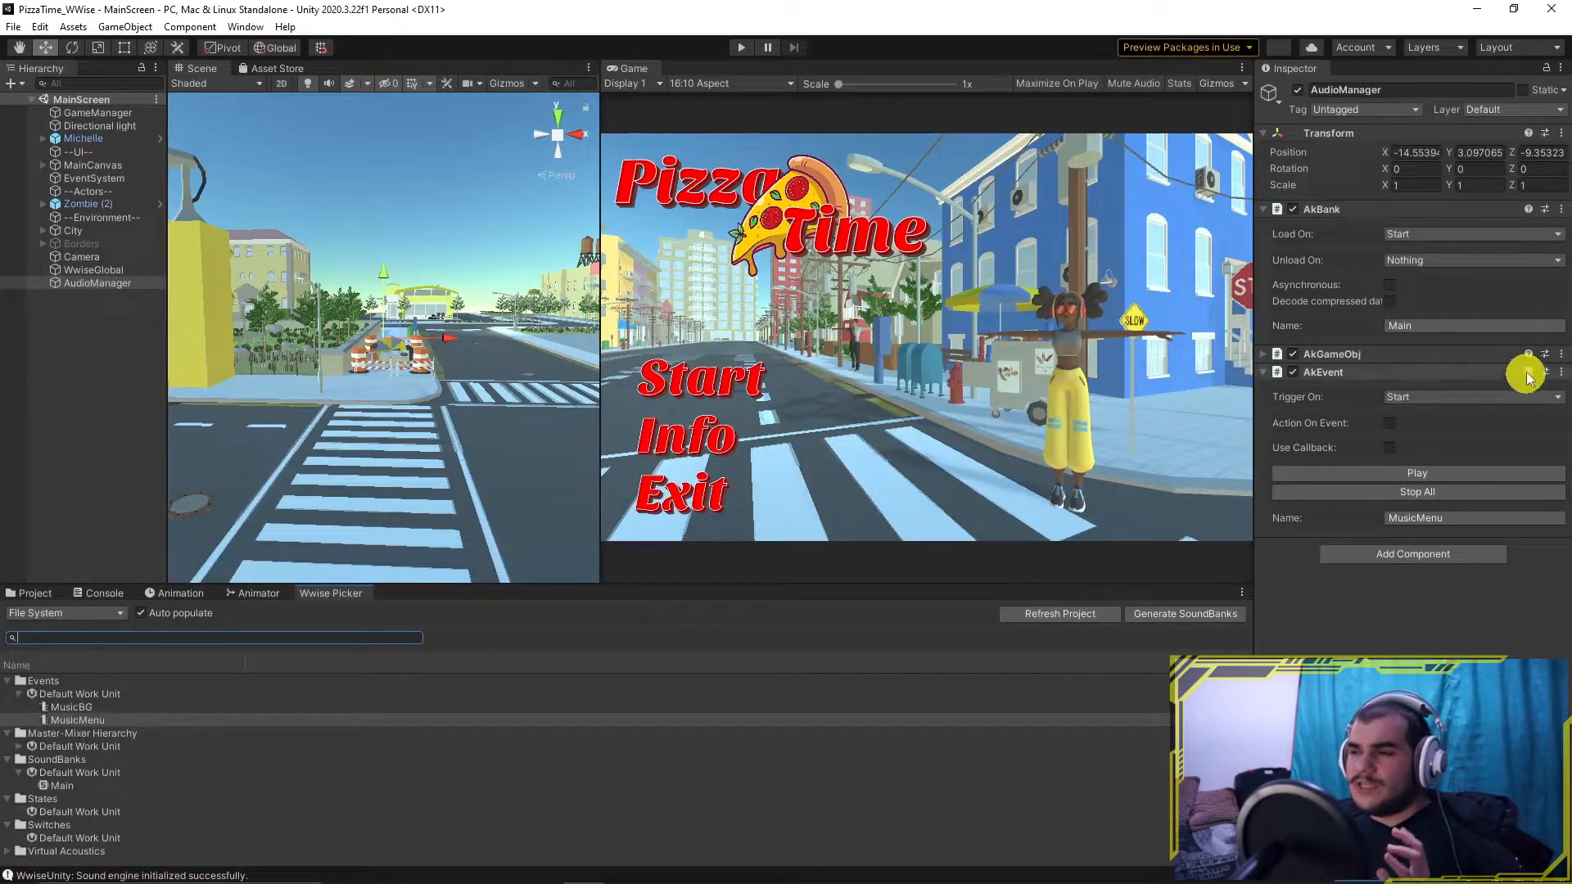
Step: Add a new script named AudioManager to the AudioManager object and remove its AkEvent component
click(1441, 554)
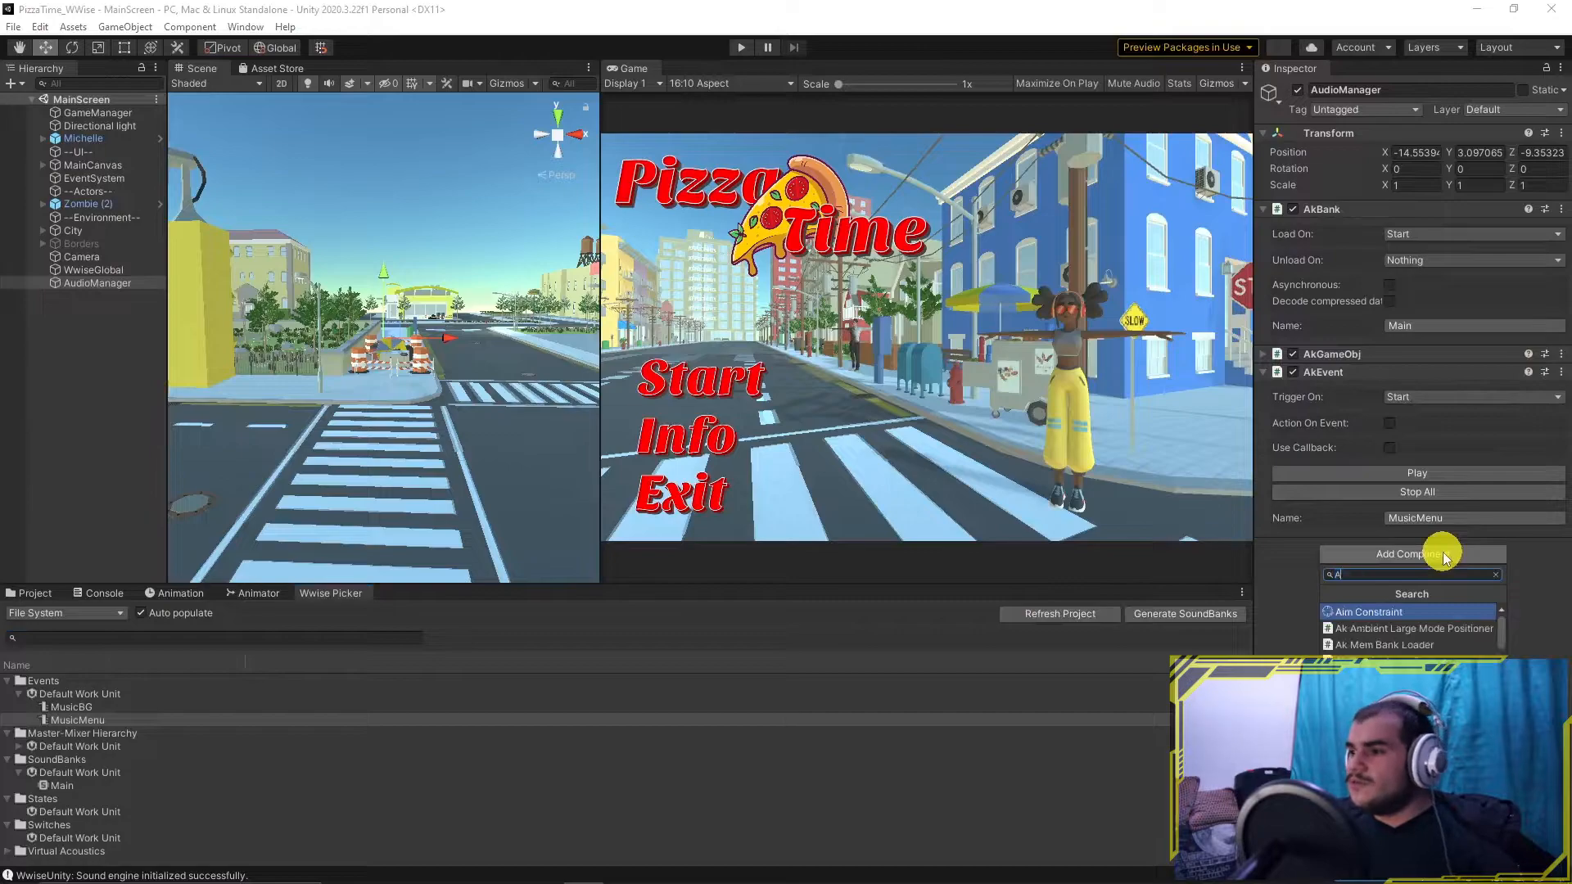
key(Return)
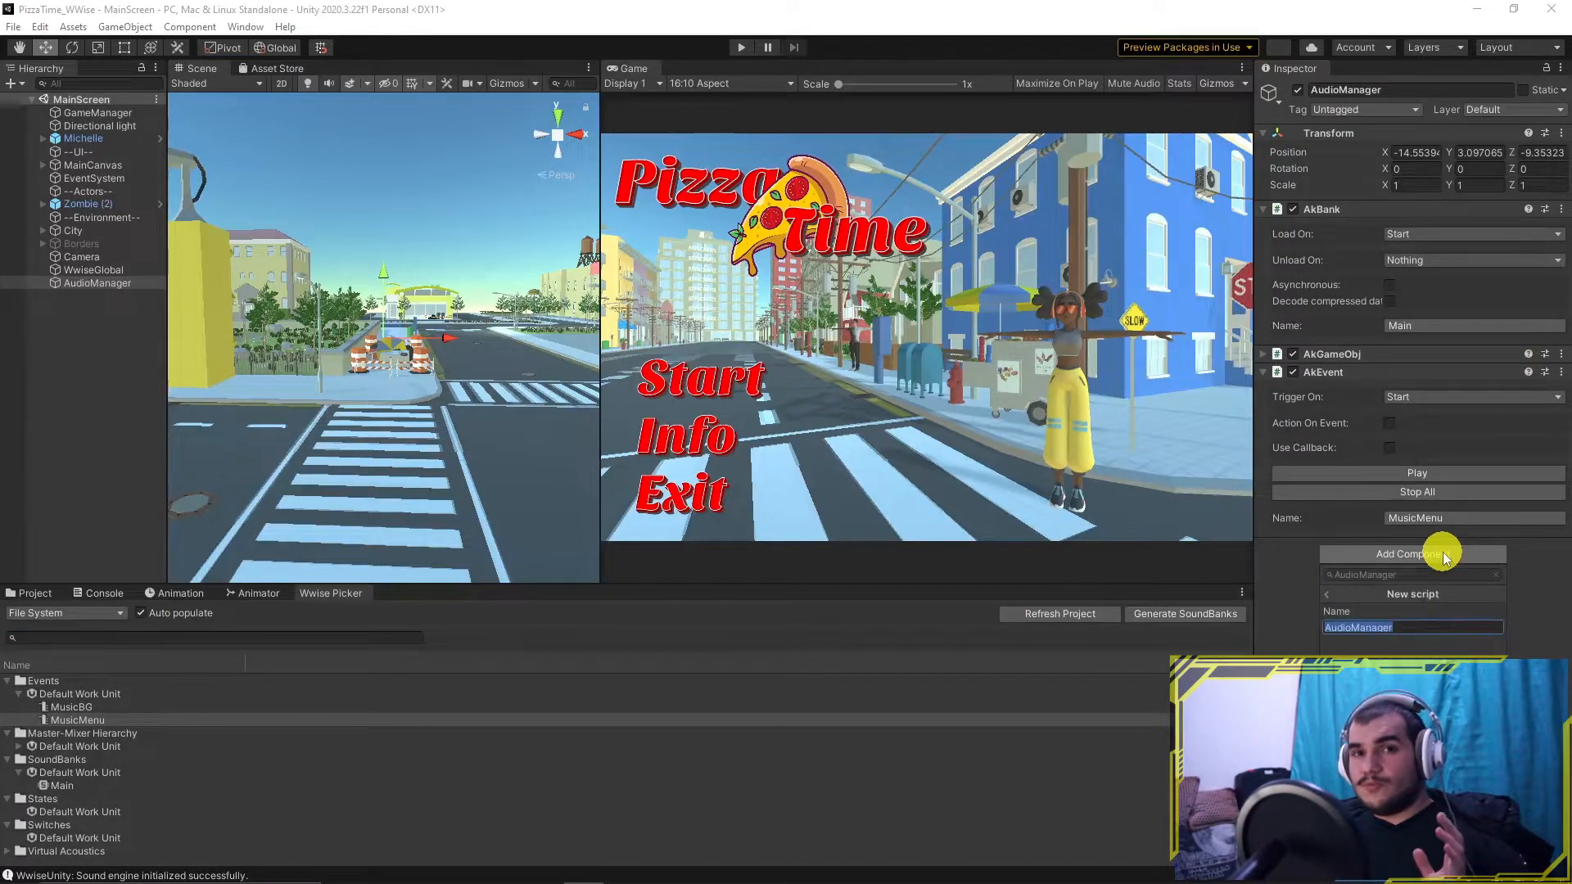
key(Return)
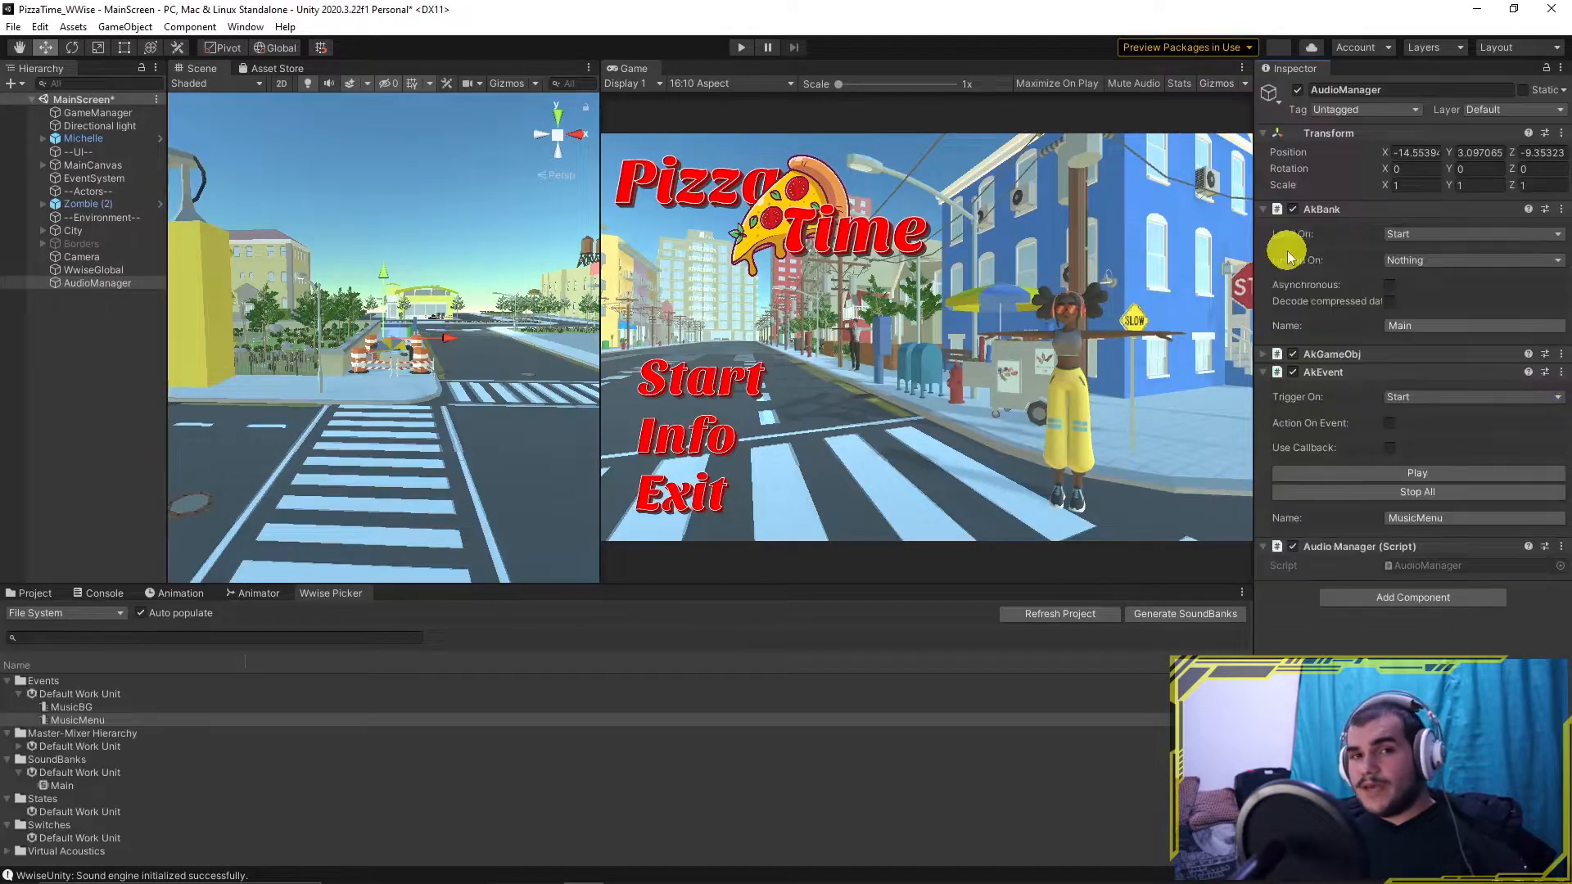
right_click(1546, 380)
click(1487, 413)
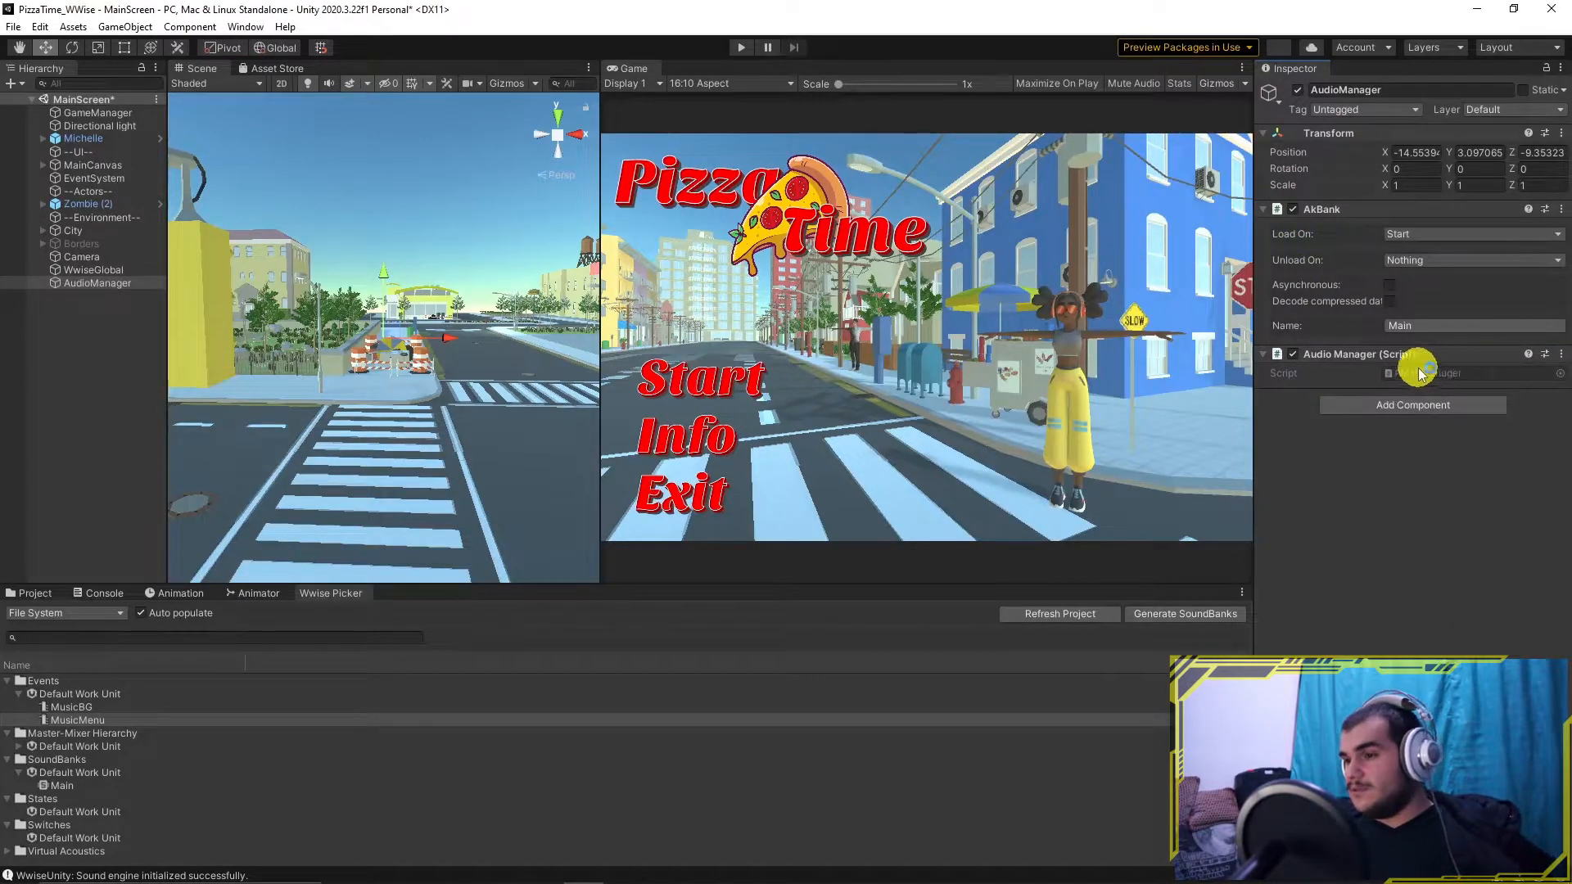
Step: Open the AudioManager script and replace the default Start and Update methods with a public static AudioManager field named AudioManagerInstance
double_click(1421, 373)
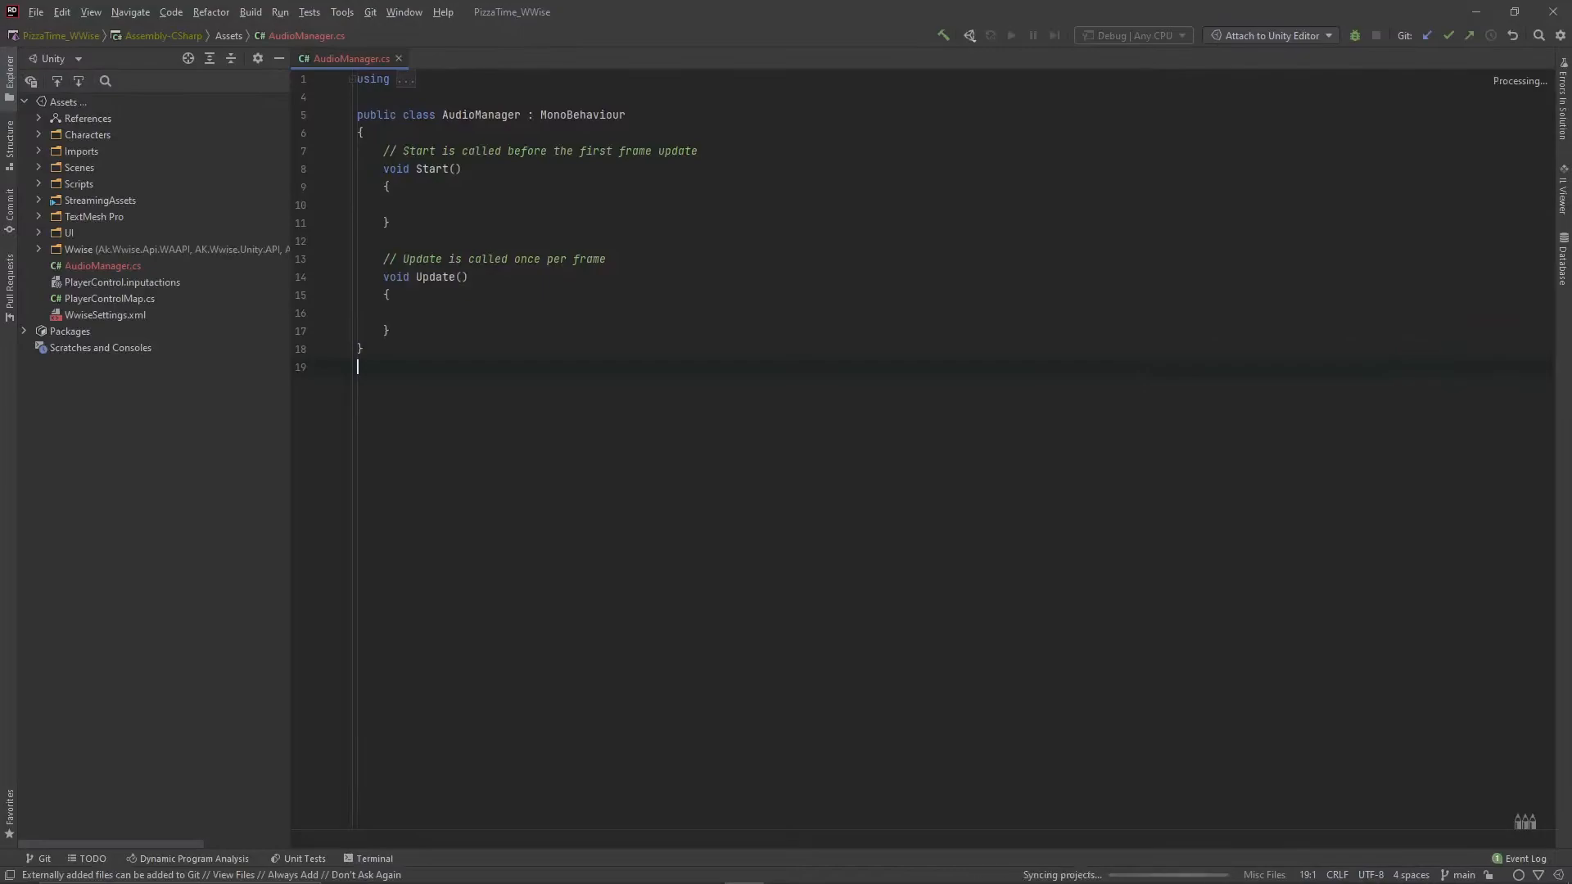
drag(391, 385, 661, 199)
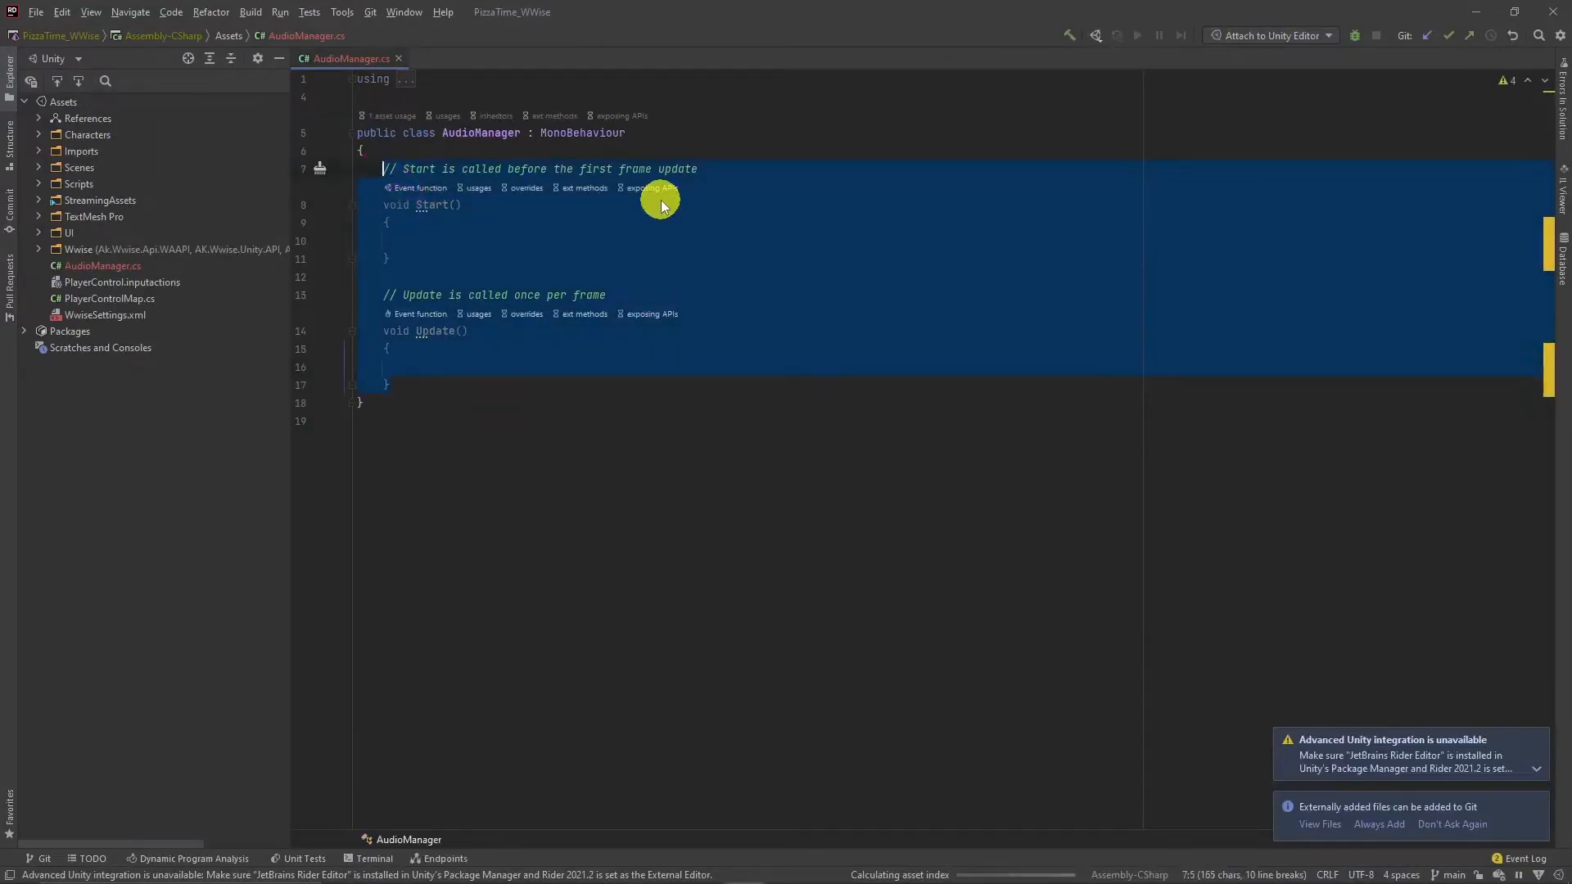
text(public static AudioManager AudioManagerInstance;)
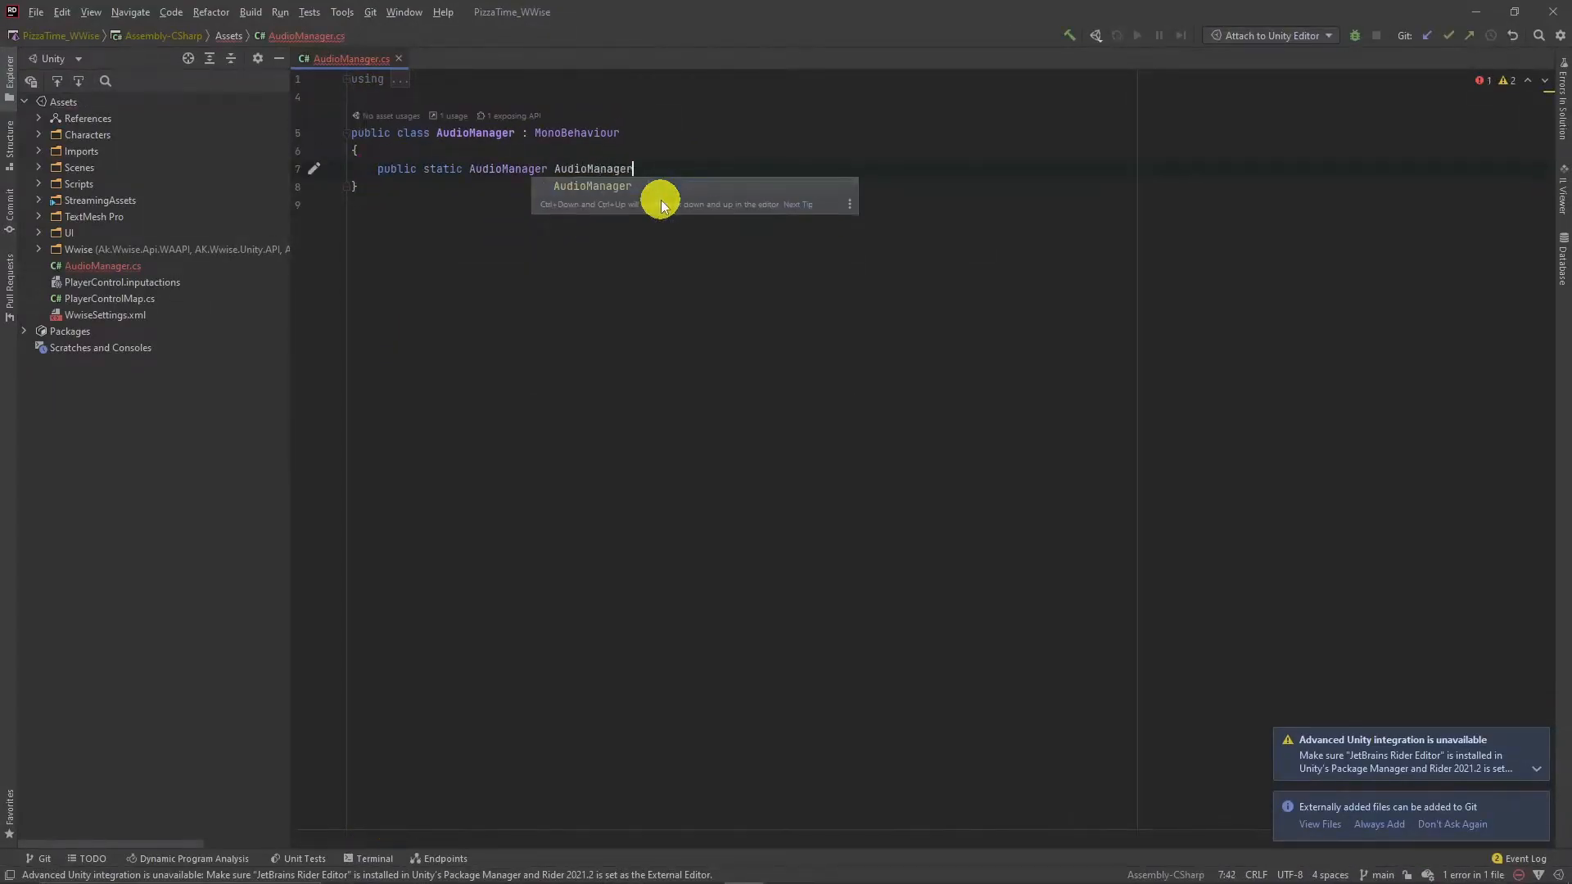
Step: Add an Awake method that assigns this to AudioManagerInstance
key(Return)
key(Return)
text(Awake)
key(Return)
text(AudioManagerInstance = this;)
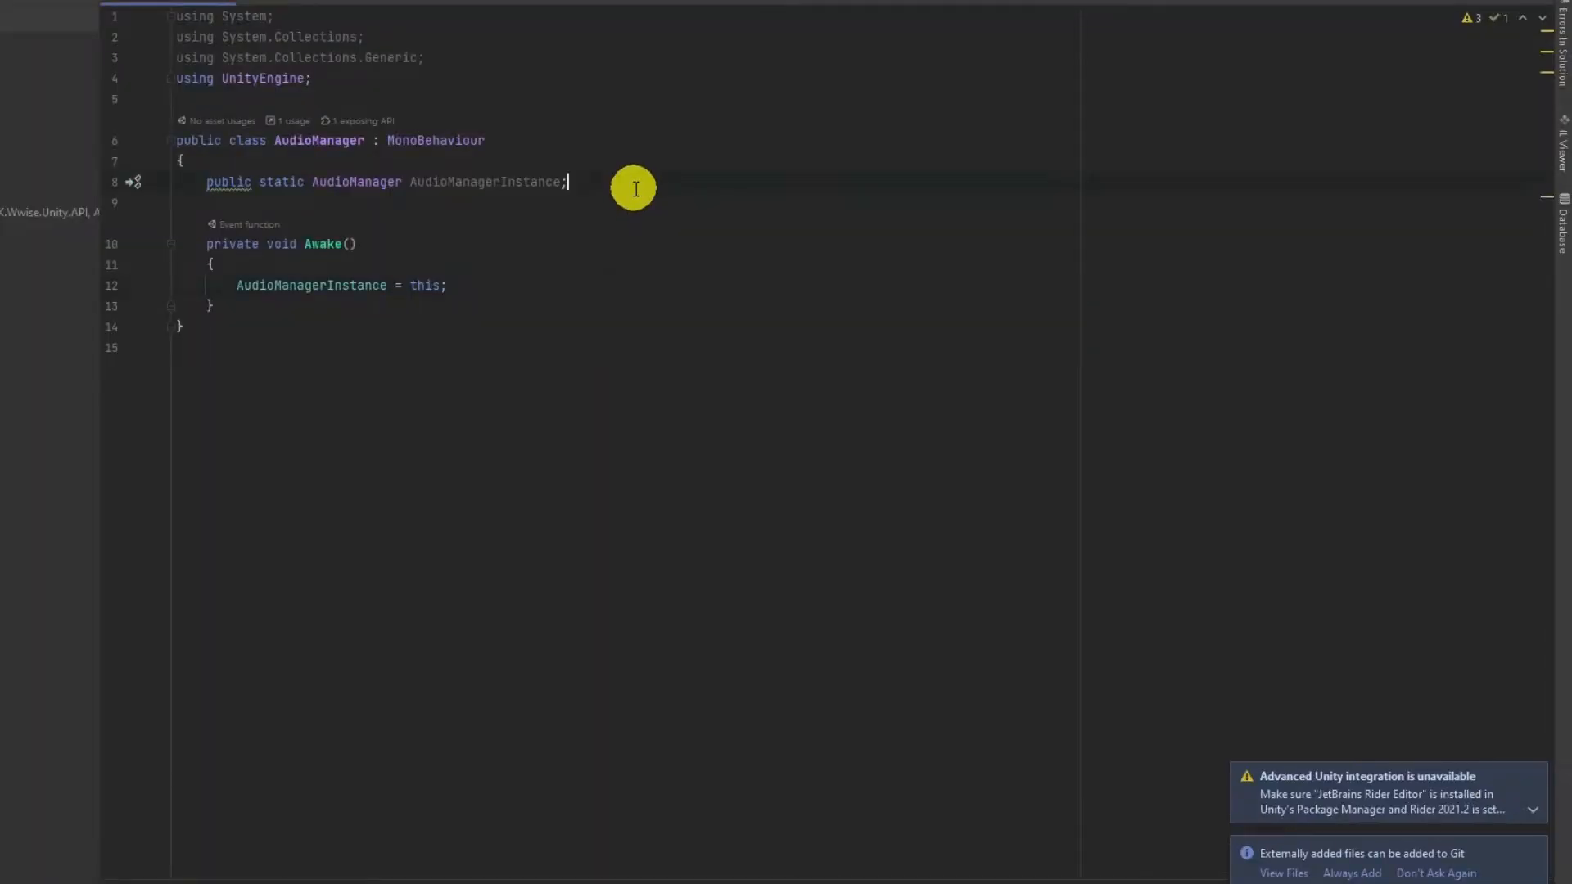
Step: Declare a private AK.Wwise.Event field named themeSong with the SerializeField attribute below AudioManagerInstance
key(Return)
key(Return)
text([Seri)
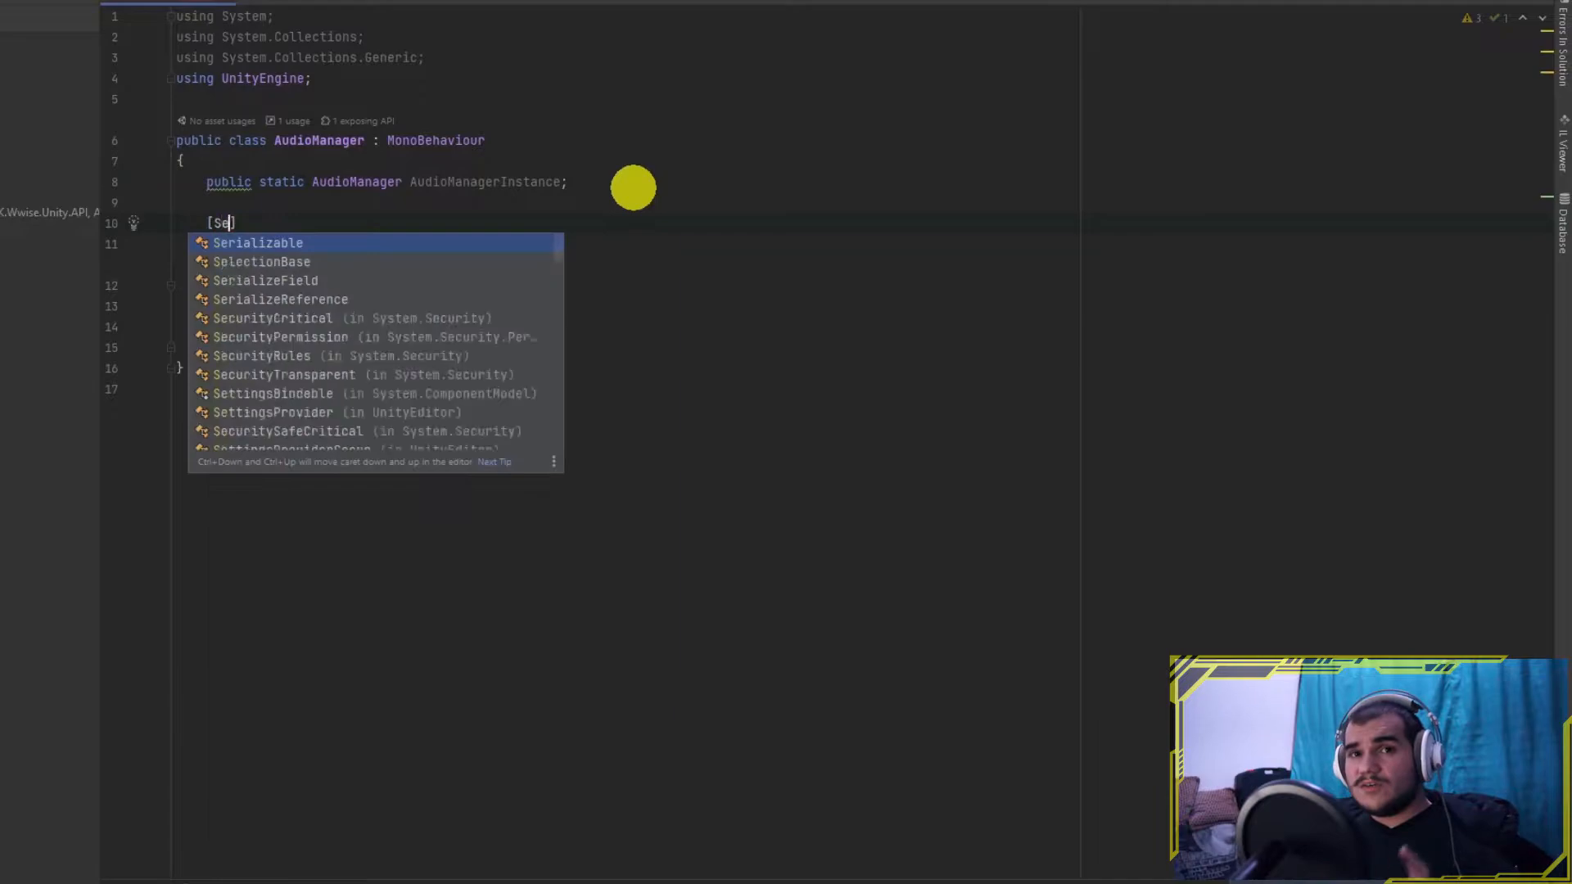
key(Down)
key(Return)
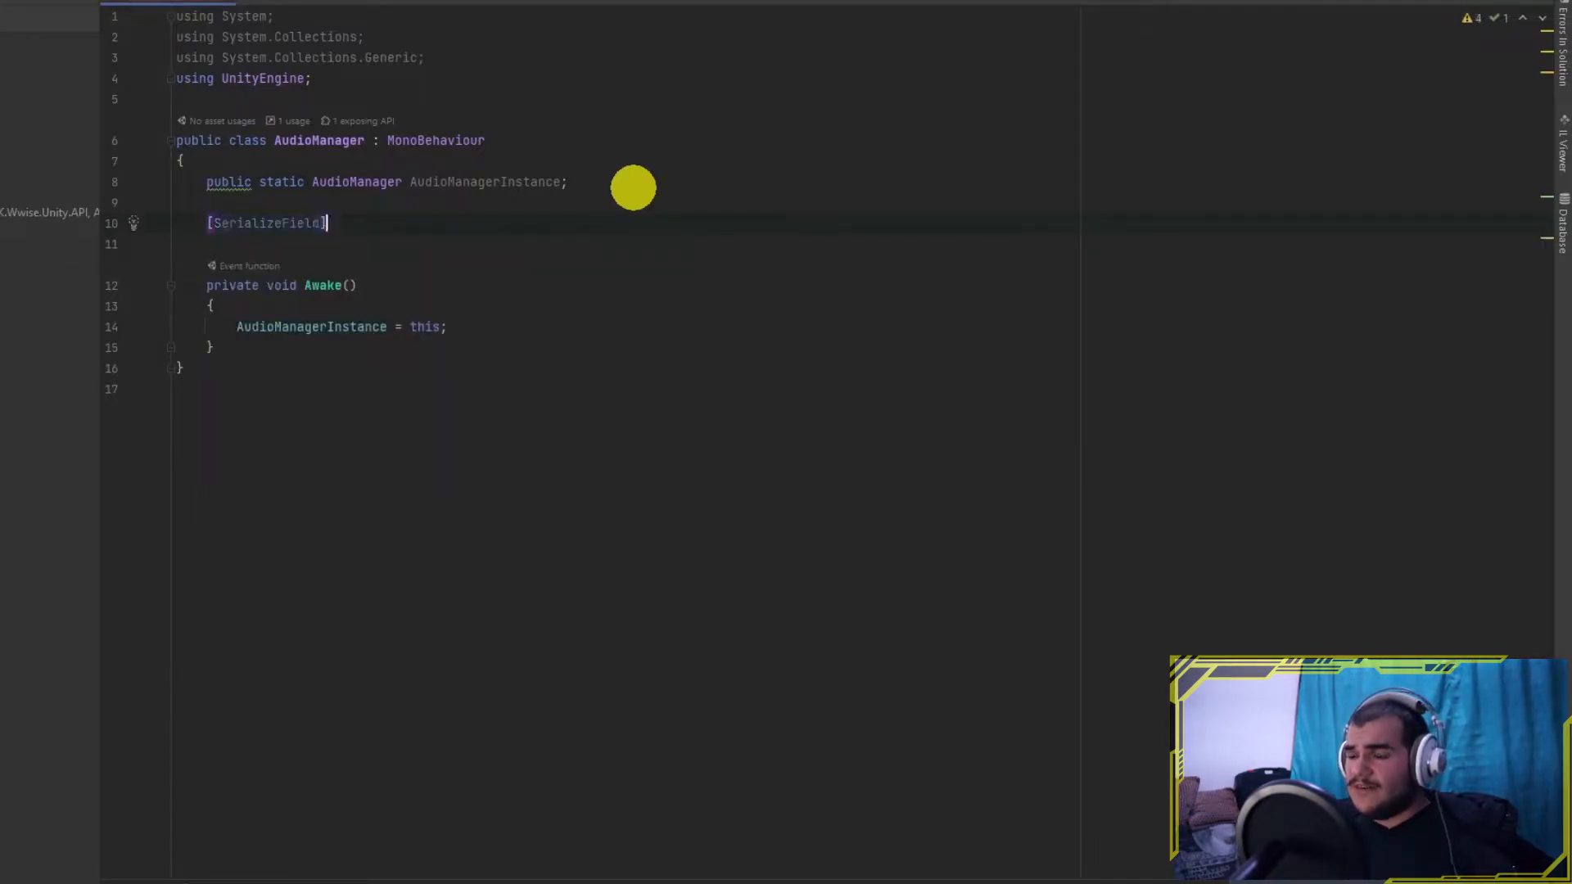
key(Return)
text(priv)
key(Return)
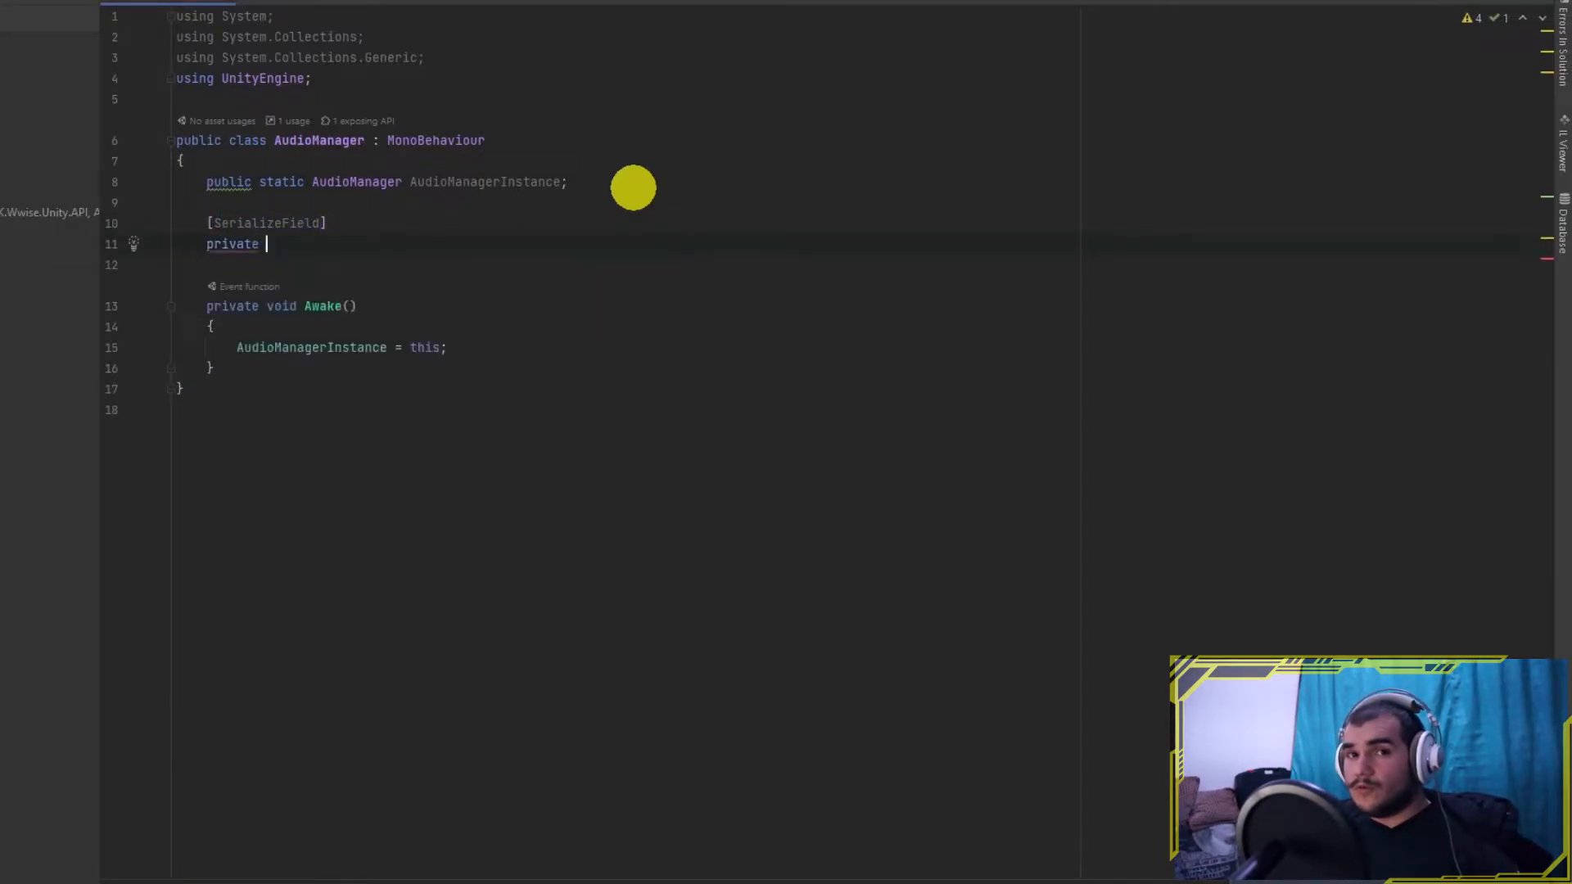
text(Ak.Wwise.E)
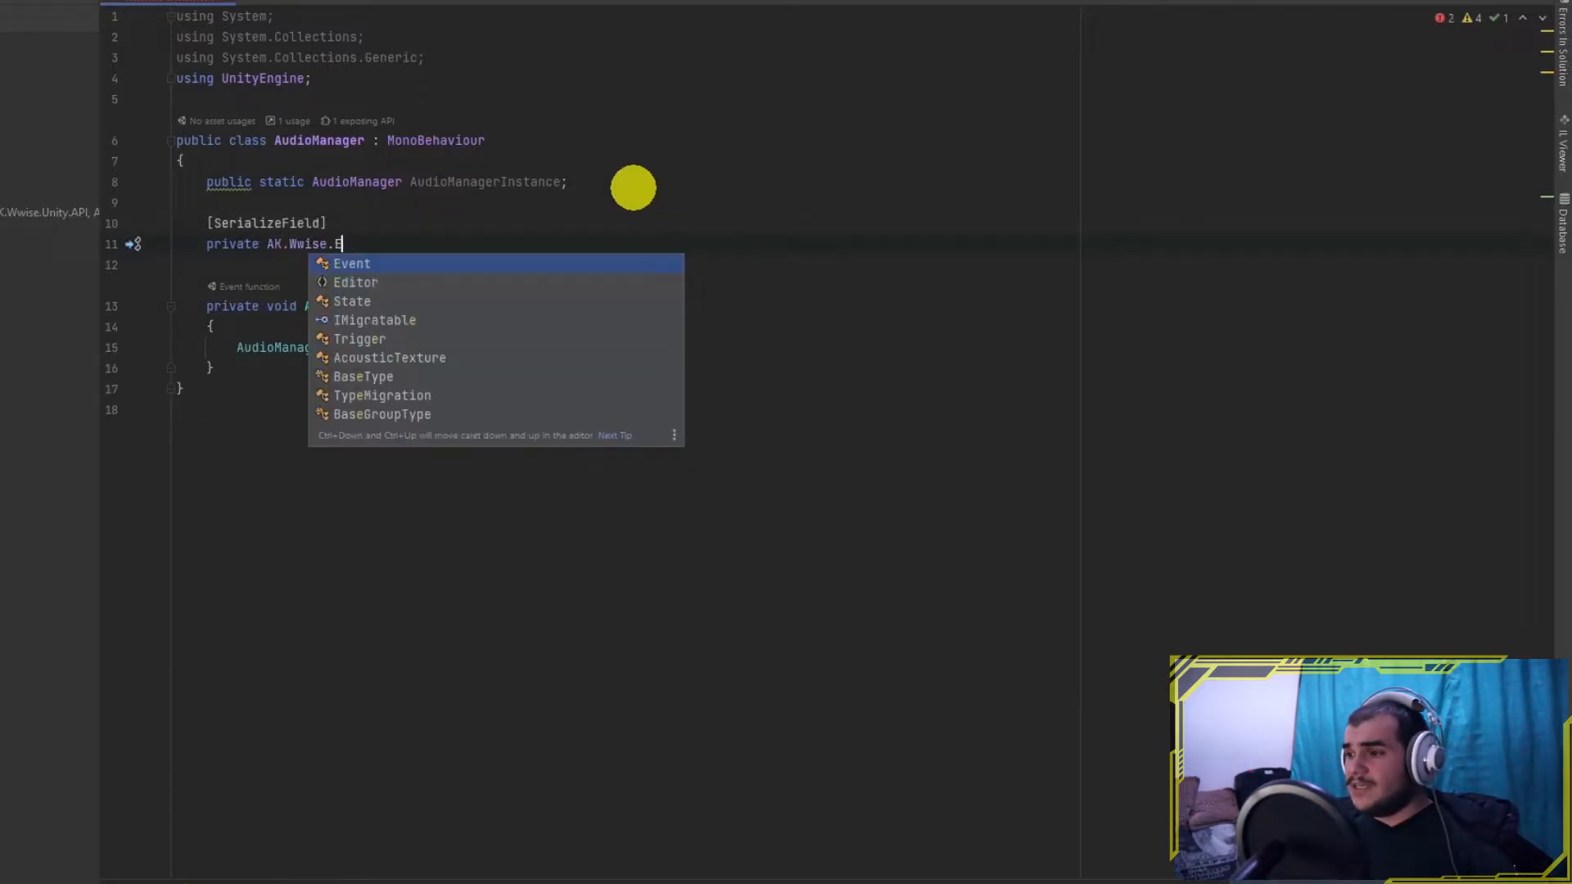
key(Return)
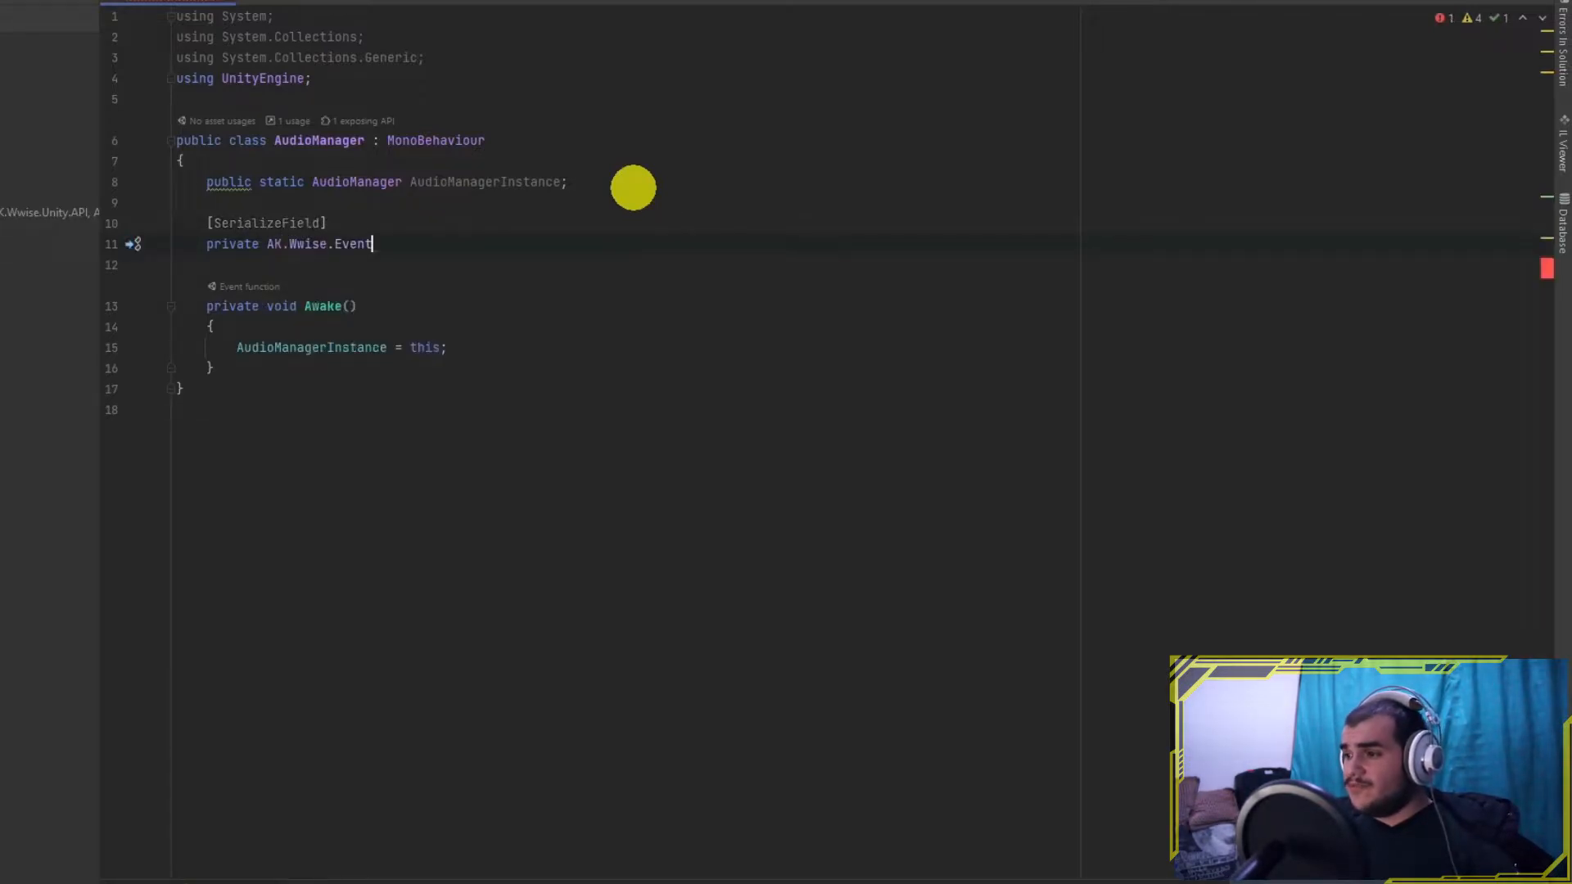
text(themeSong;)
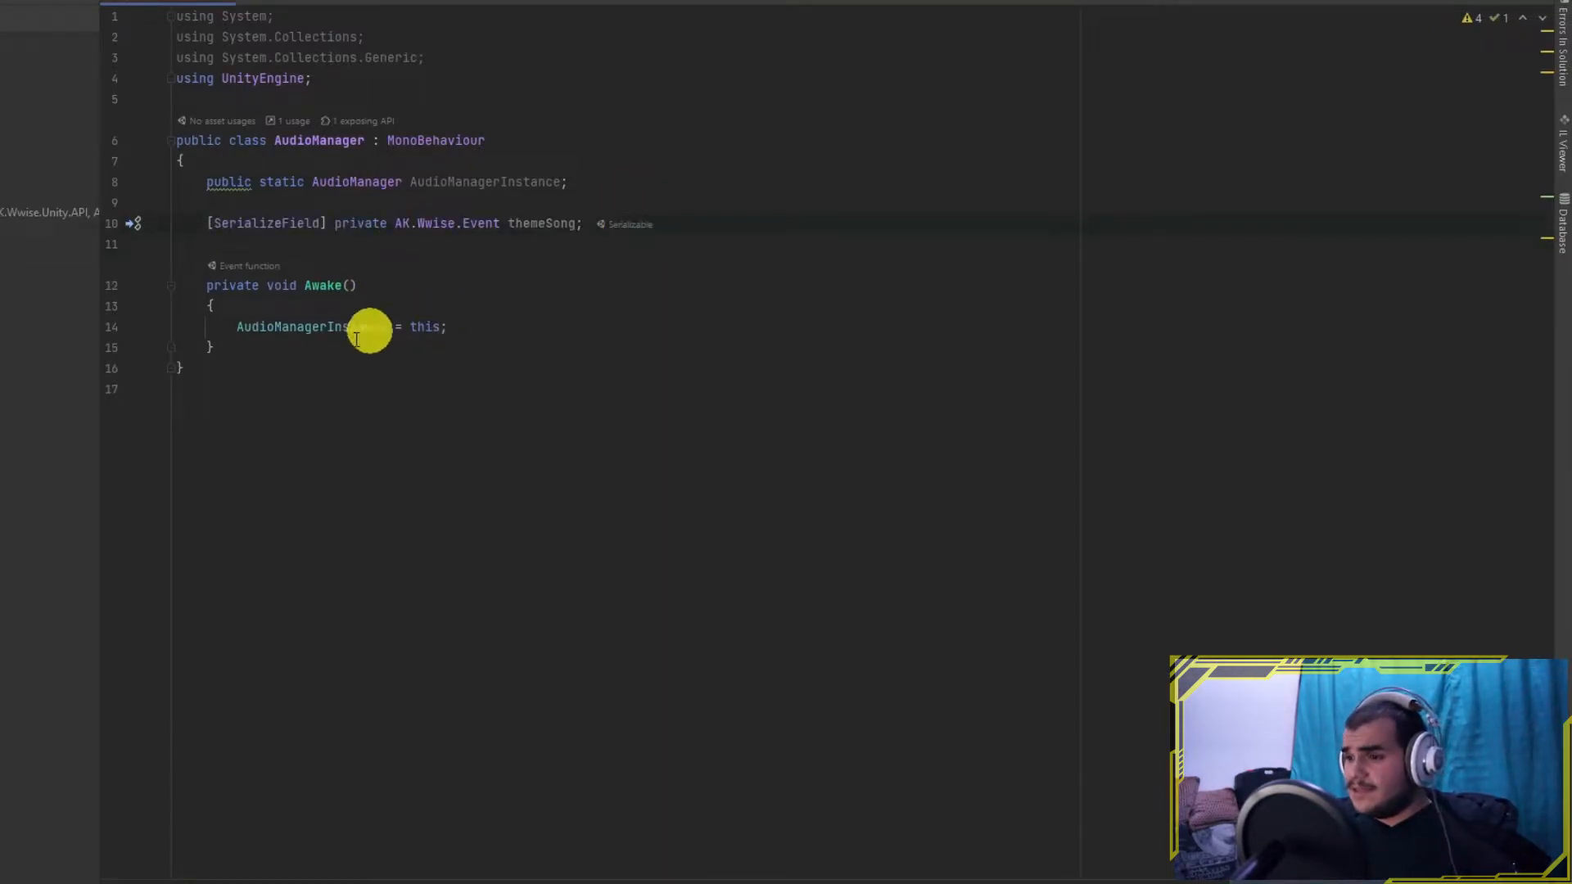
Step: Add a Start method below Awake containing an if statement that checks themeSong.IsValid()
text(star)
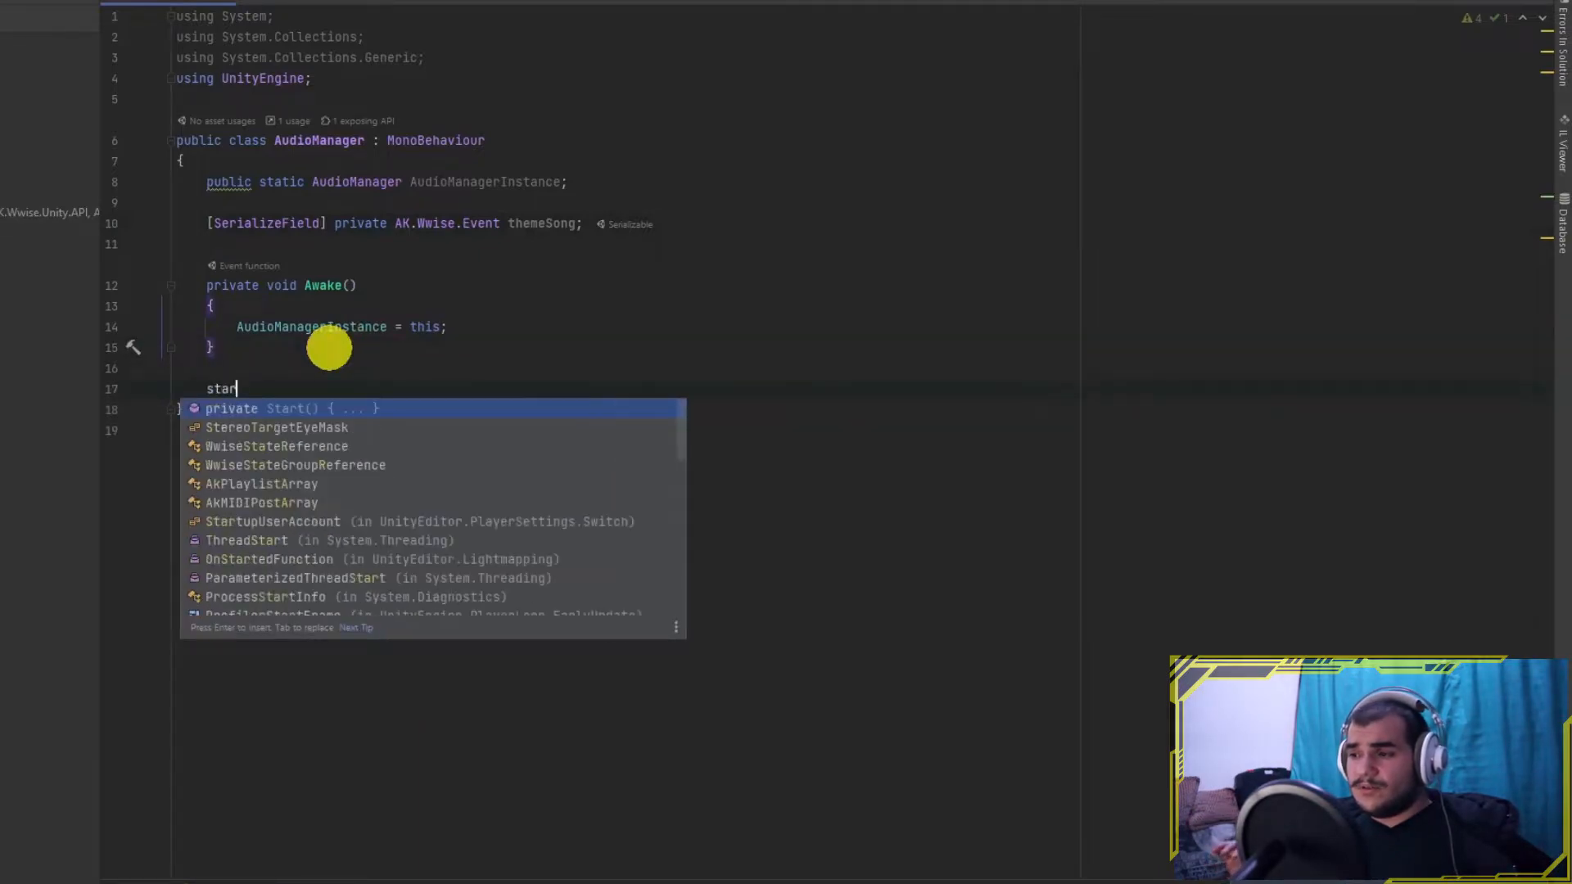
key(Return)
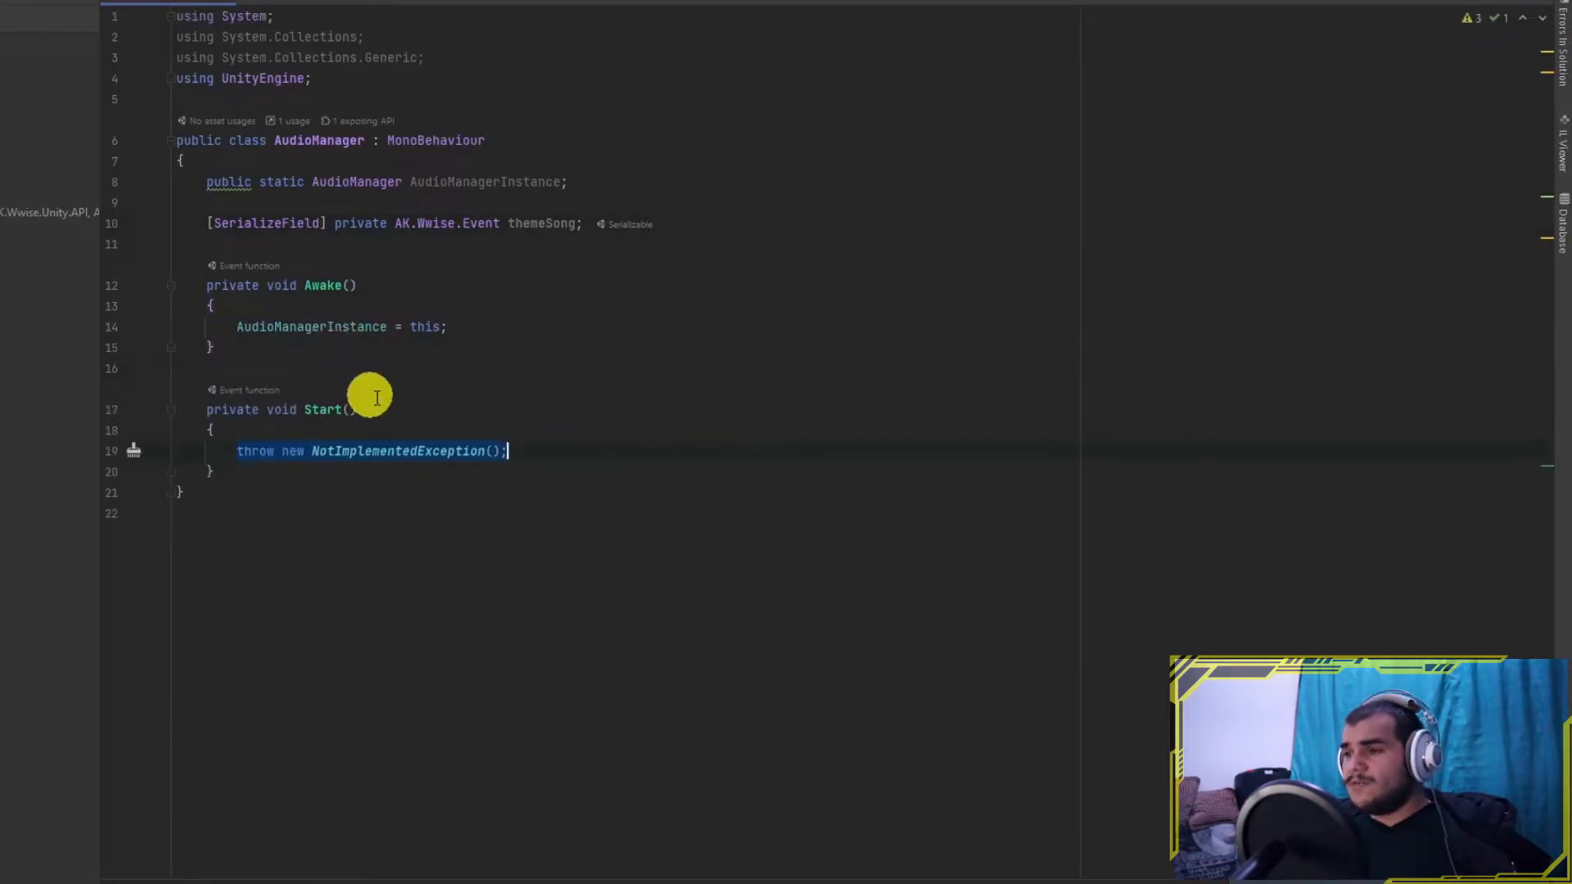
drag(530, 450, 238, 453)
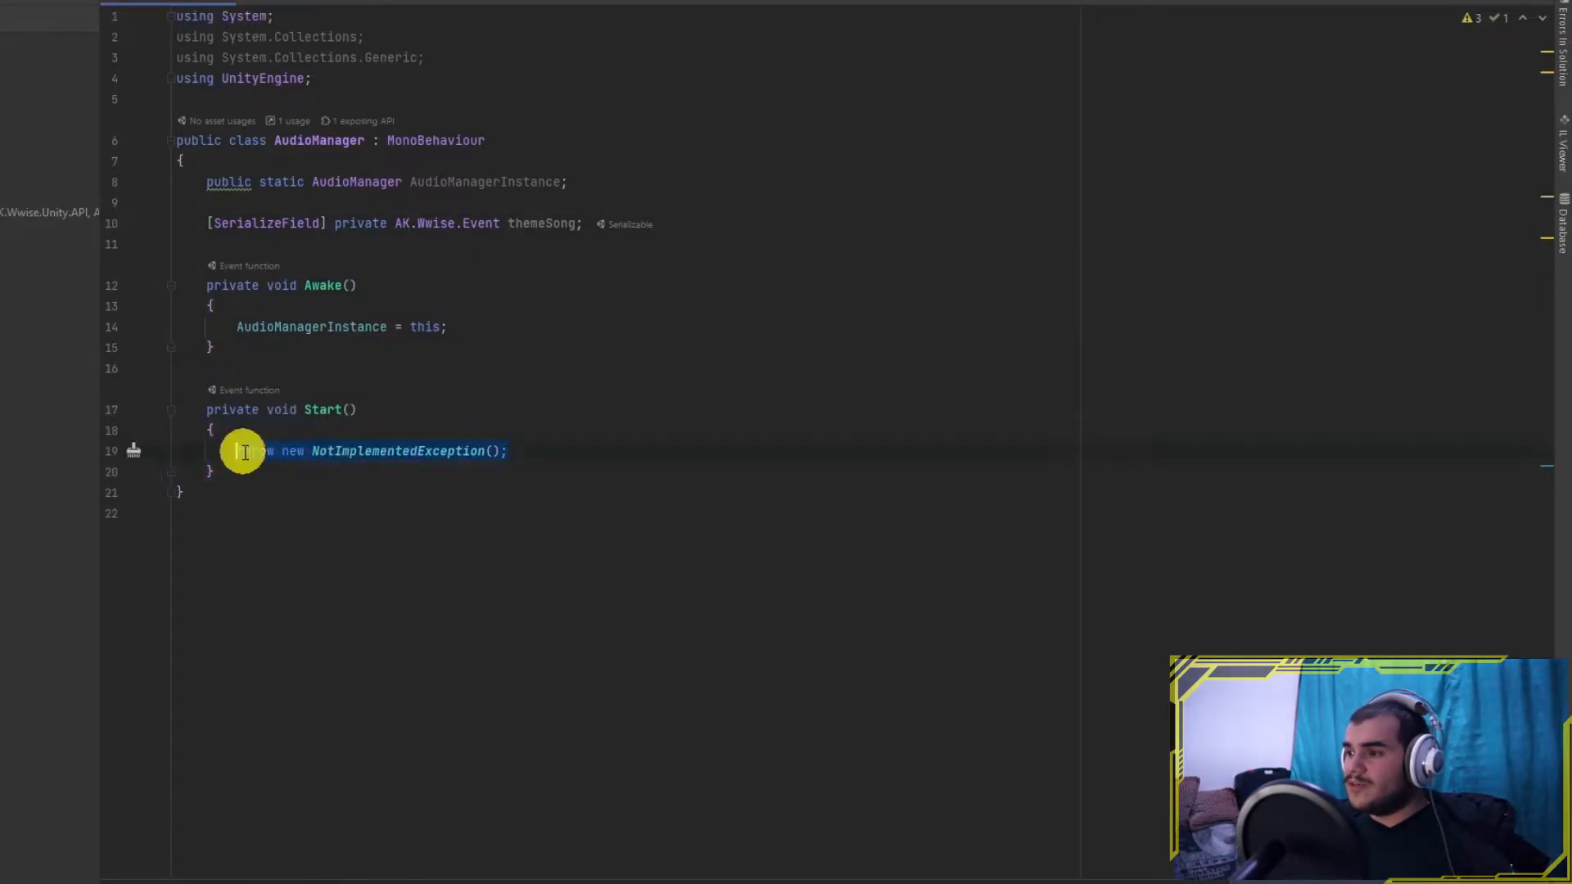
key(BackSpace)
text(if)
key(Return)
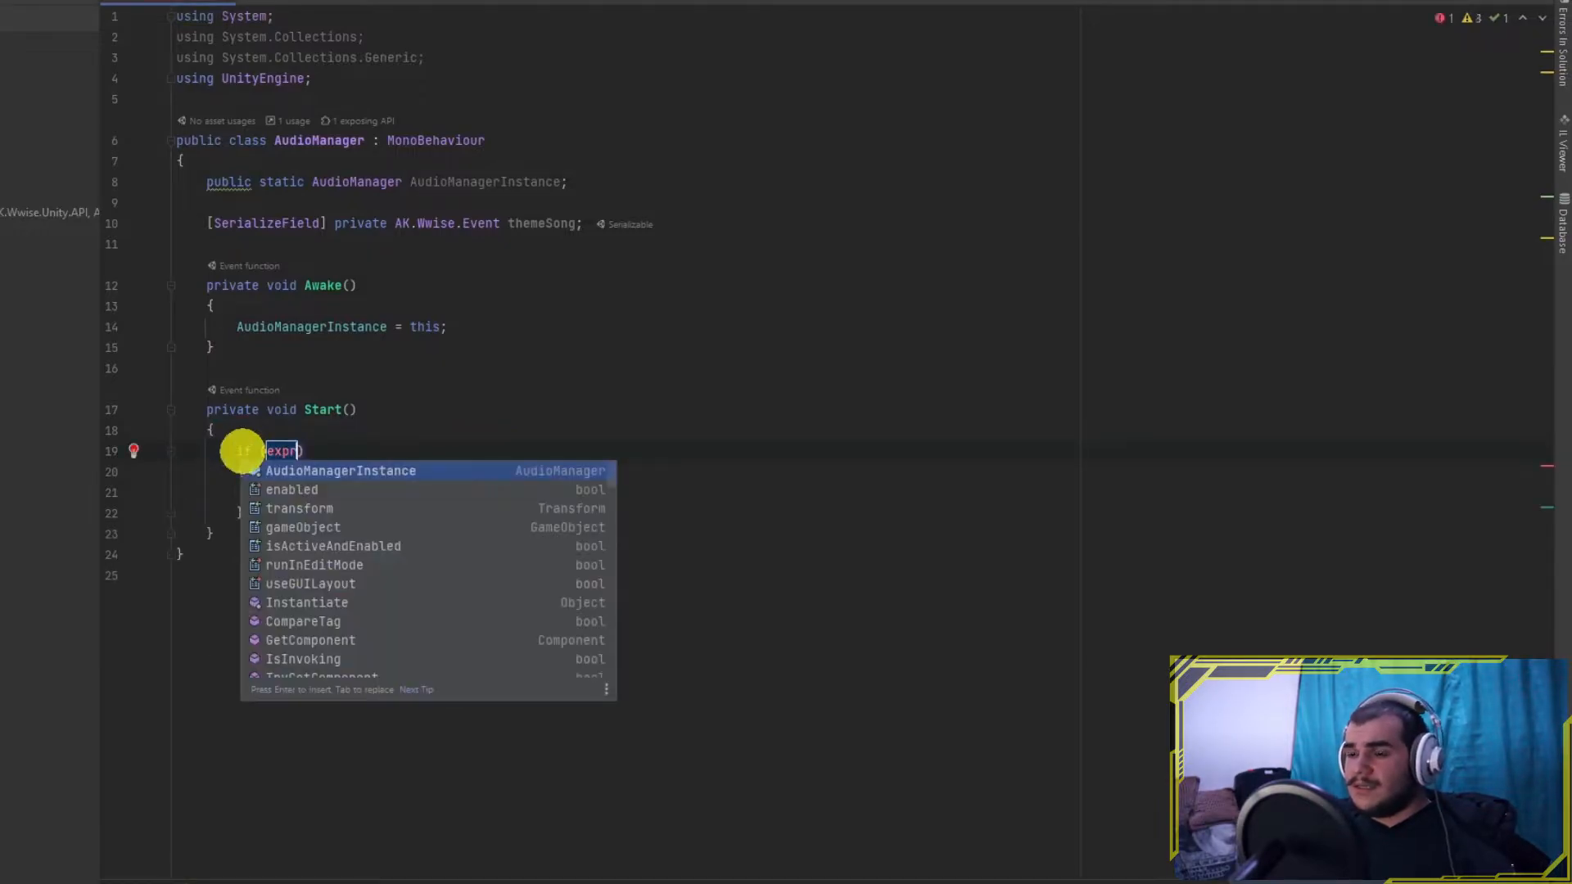
text(th)
key(Return)
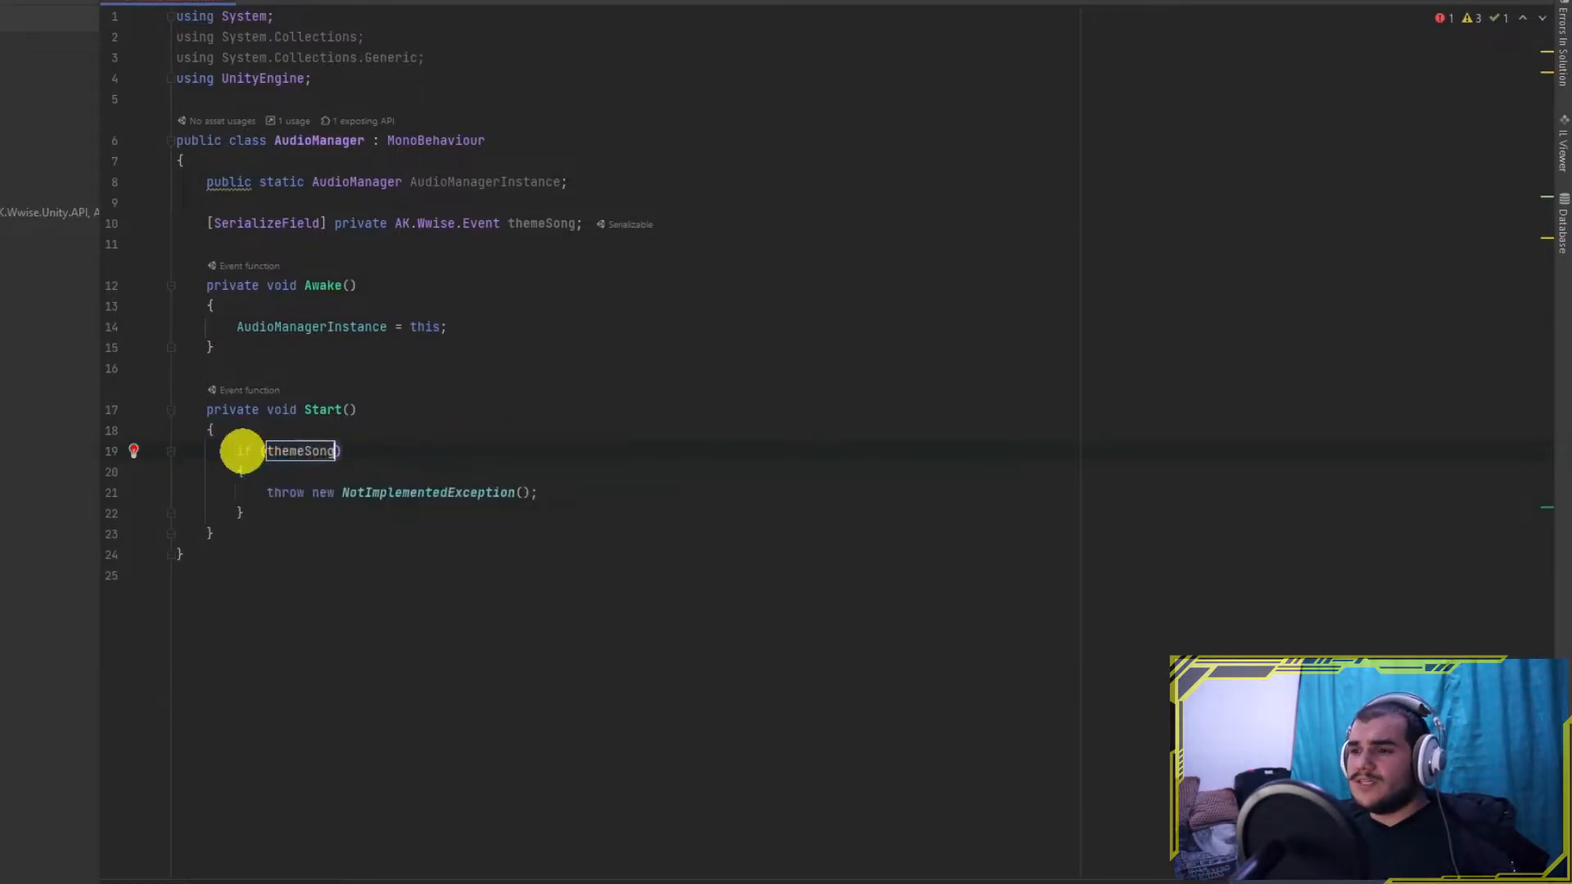
text(.is)
key(Return)
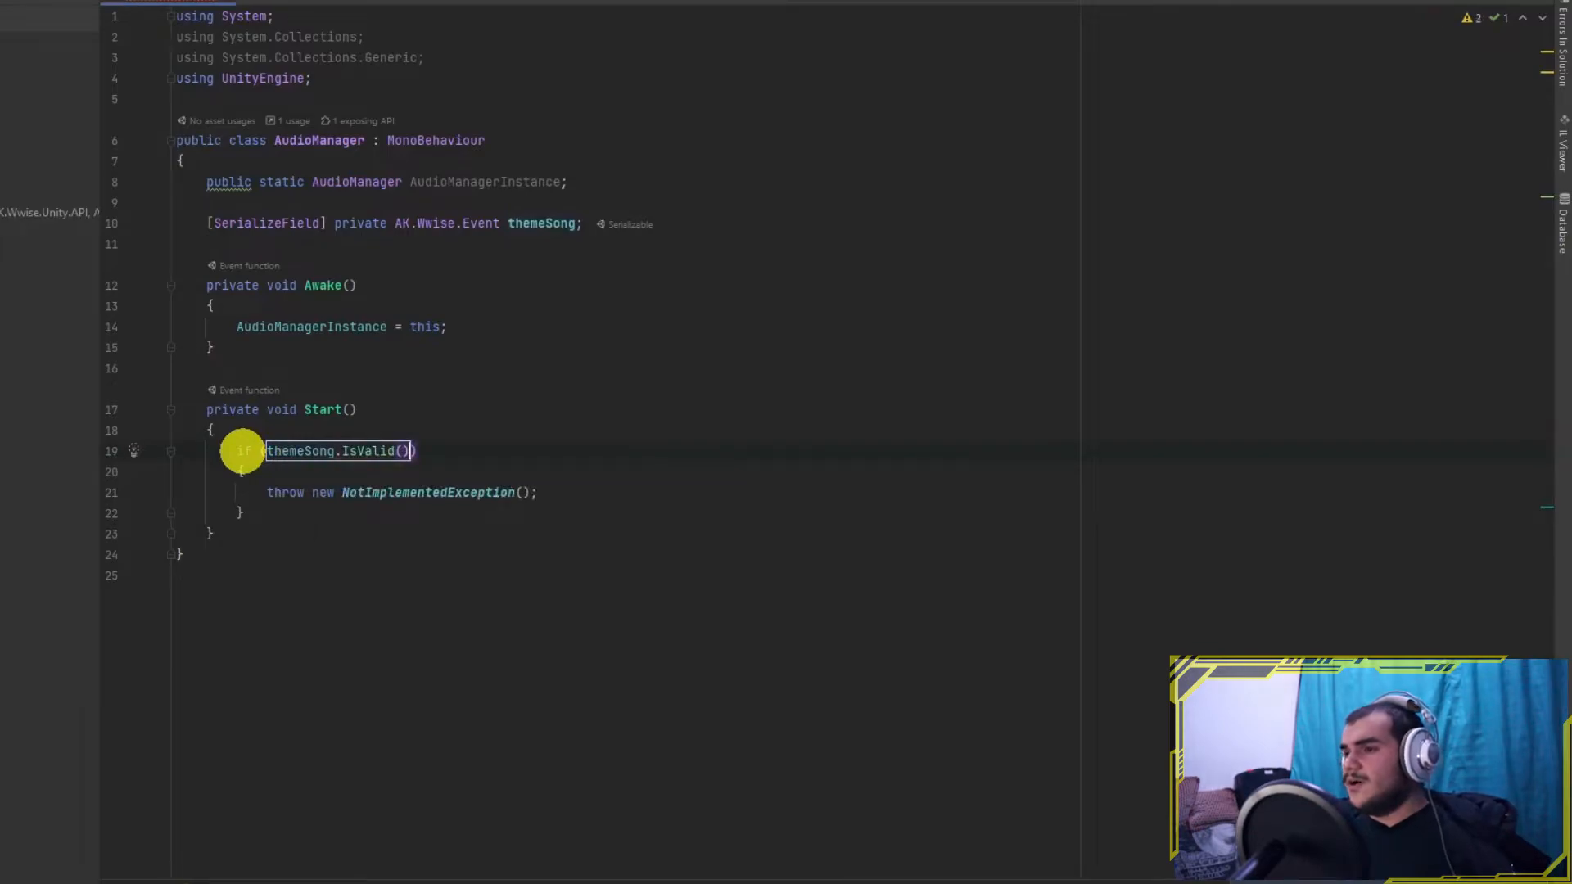
Step: Replace the placeholder exception in the if block with themeSong.Post(gameObject);
drag(266, 493, 541, 492)
text(the)
key(Return)
text(.po)
key(Return)
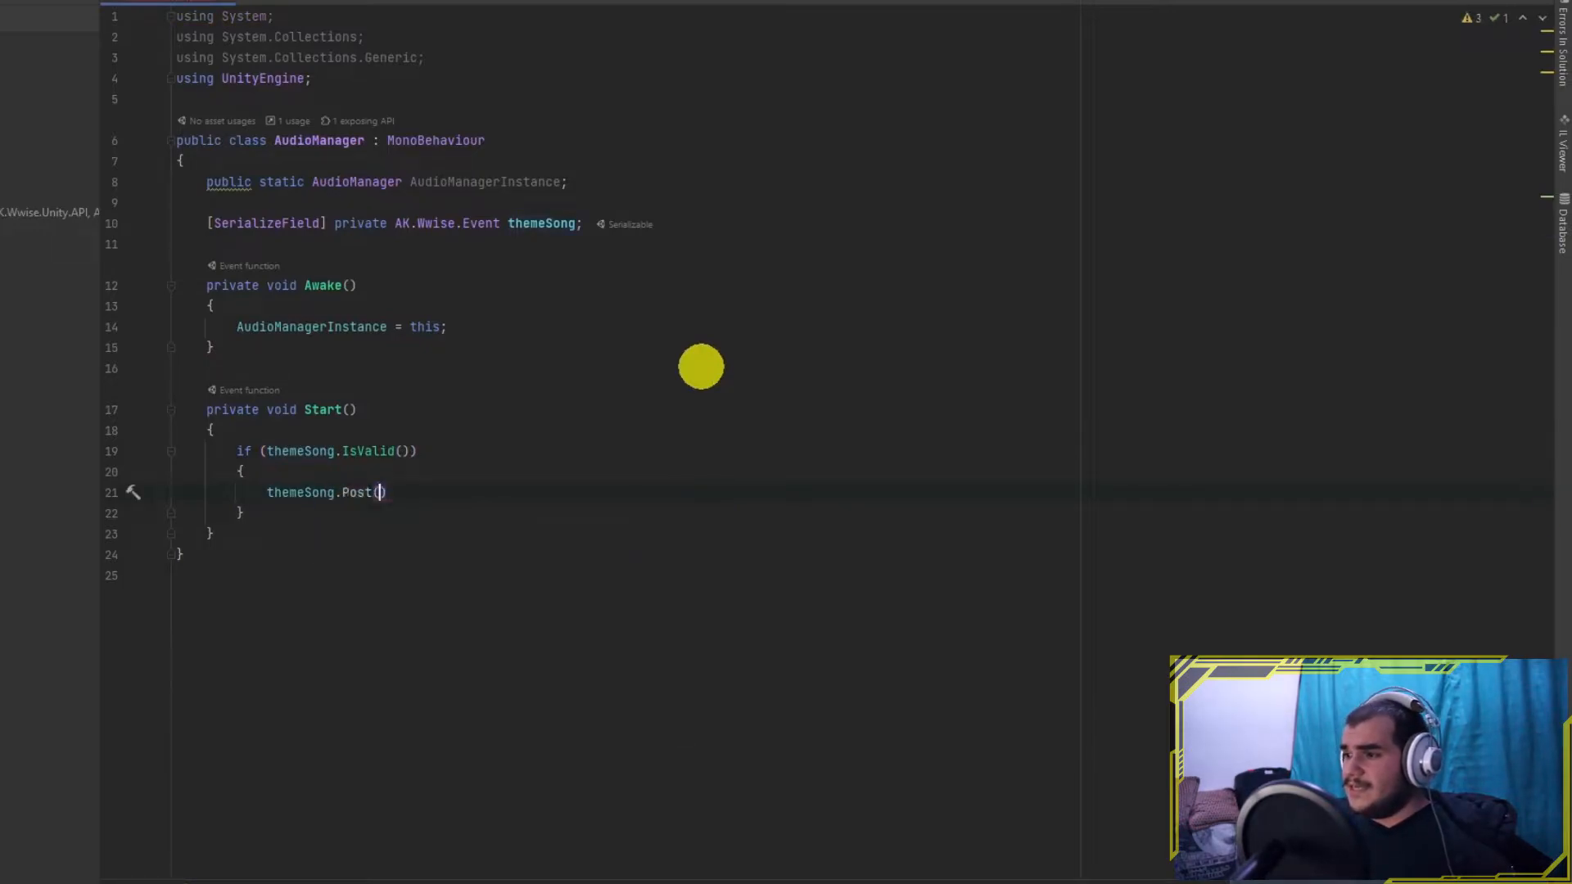
text(gameObject;)
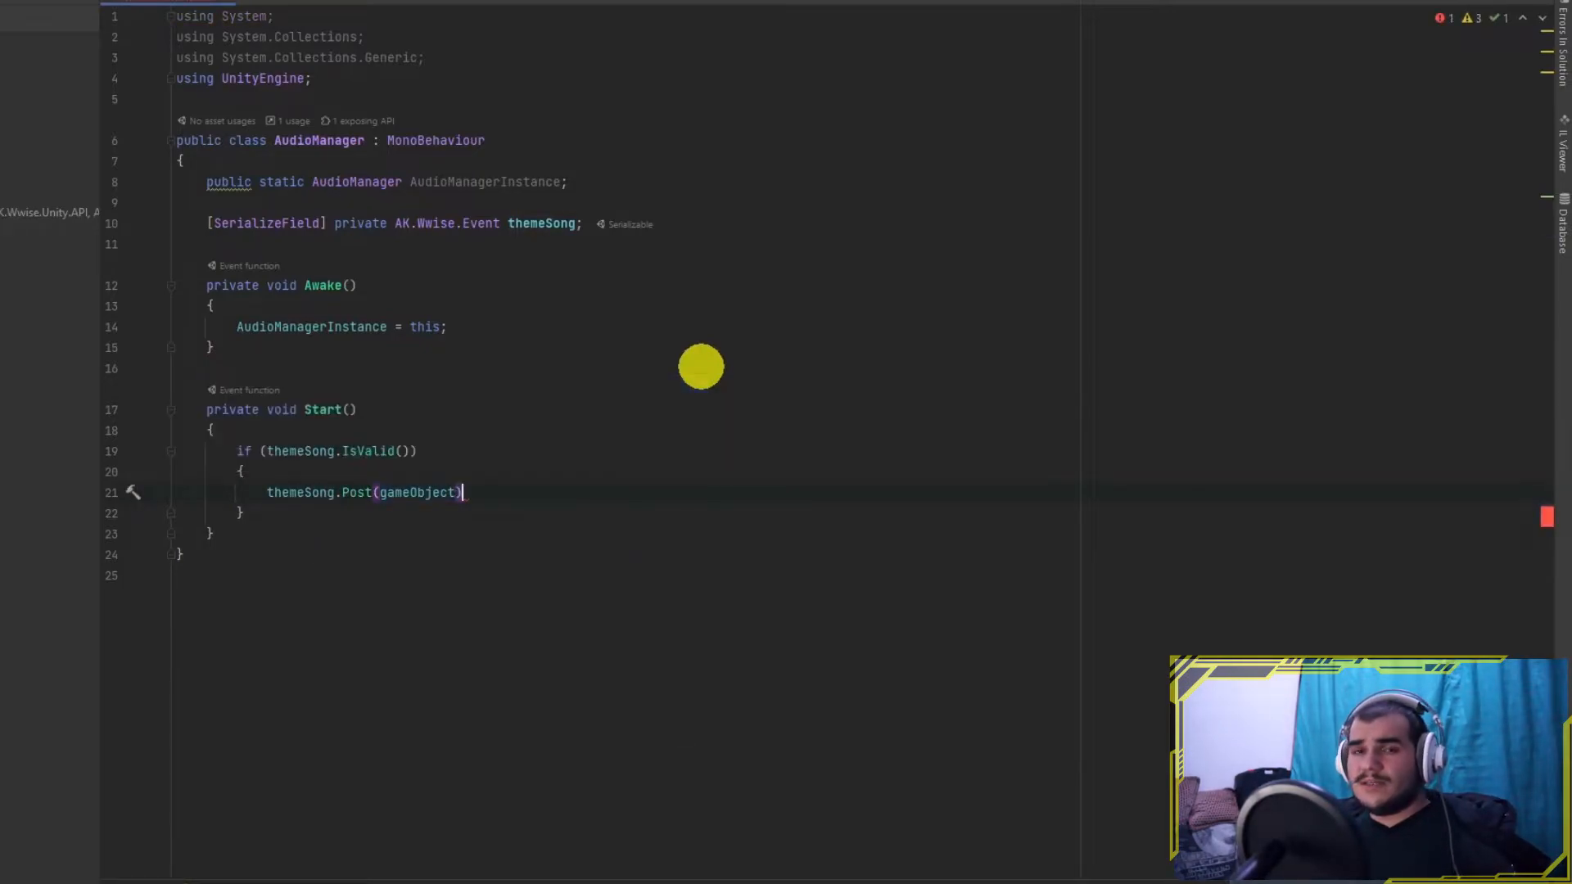
Step: Declare a private bool field named isPlaying below the themeSong field
click(626, 240)
key(Return)
text(private bool i)
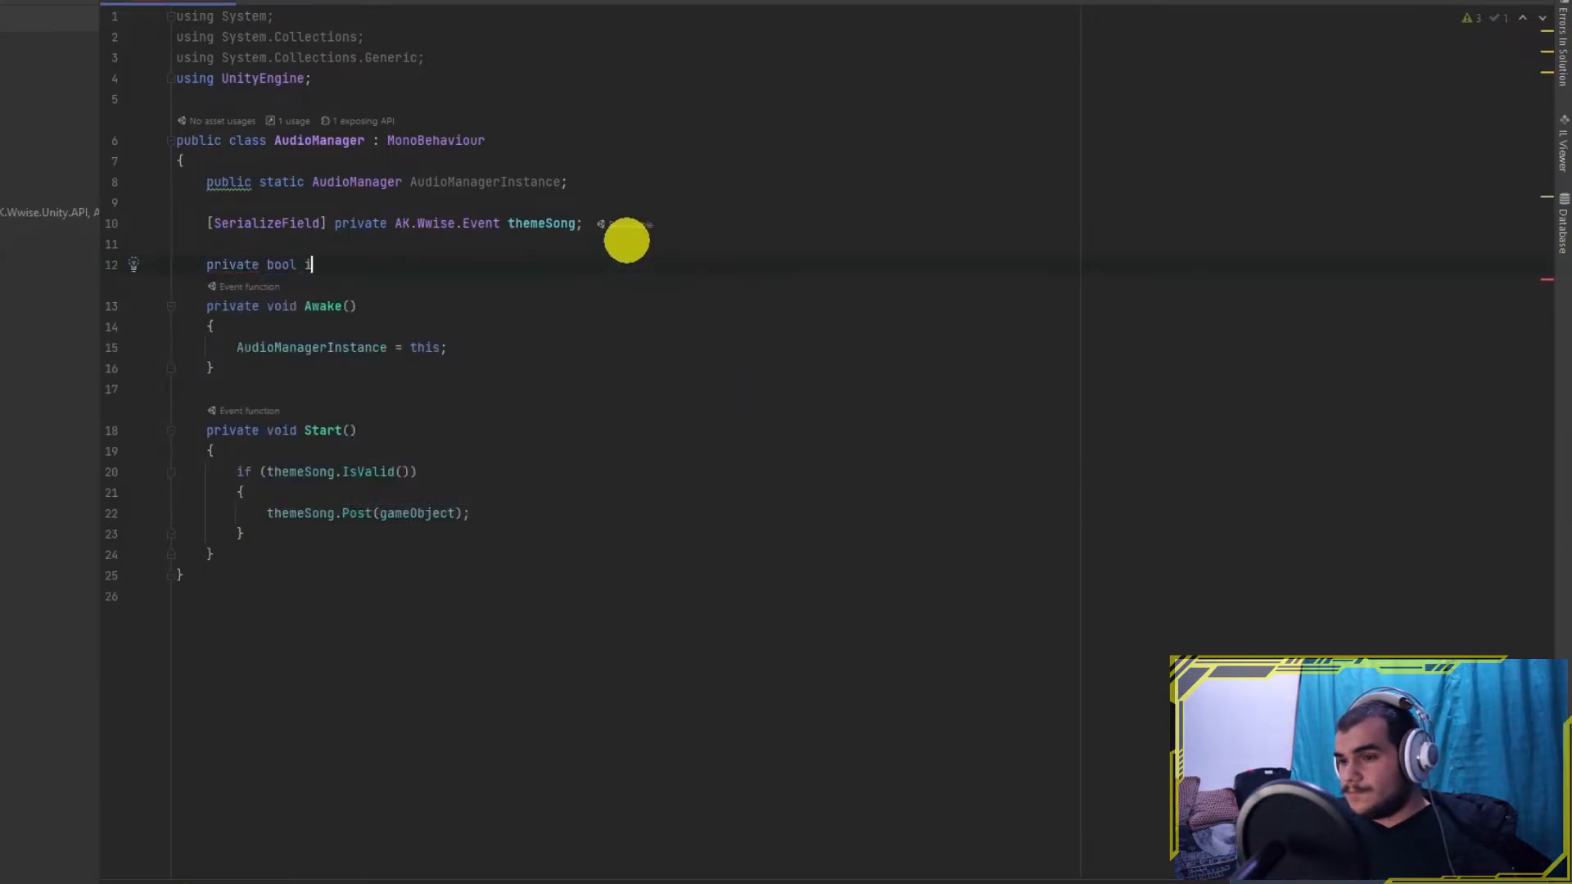
key(BackSpace)
text(_isP)
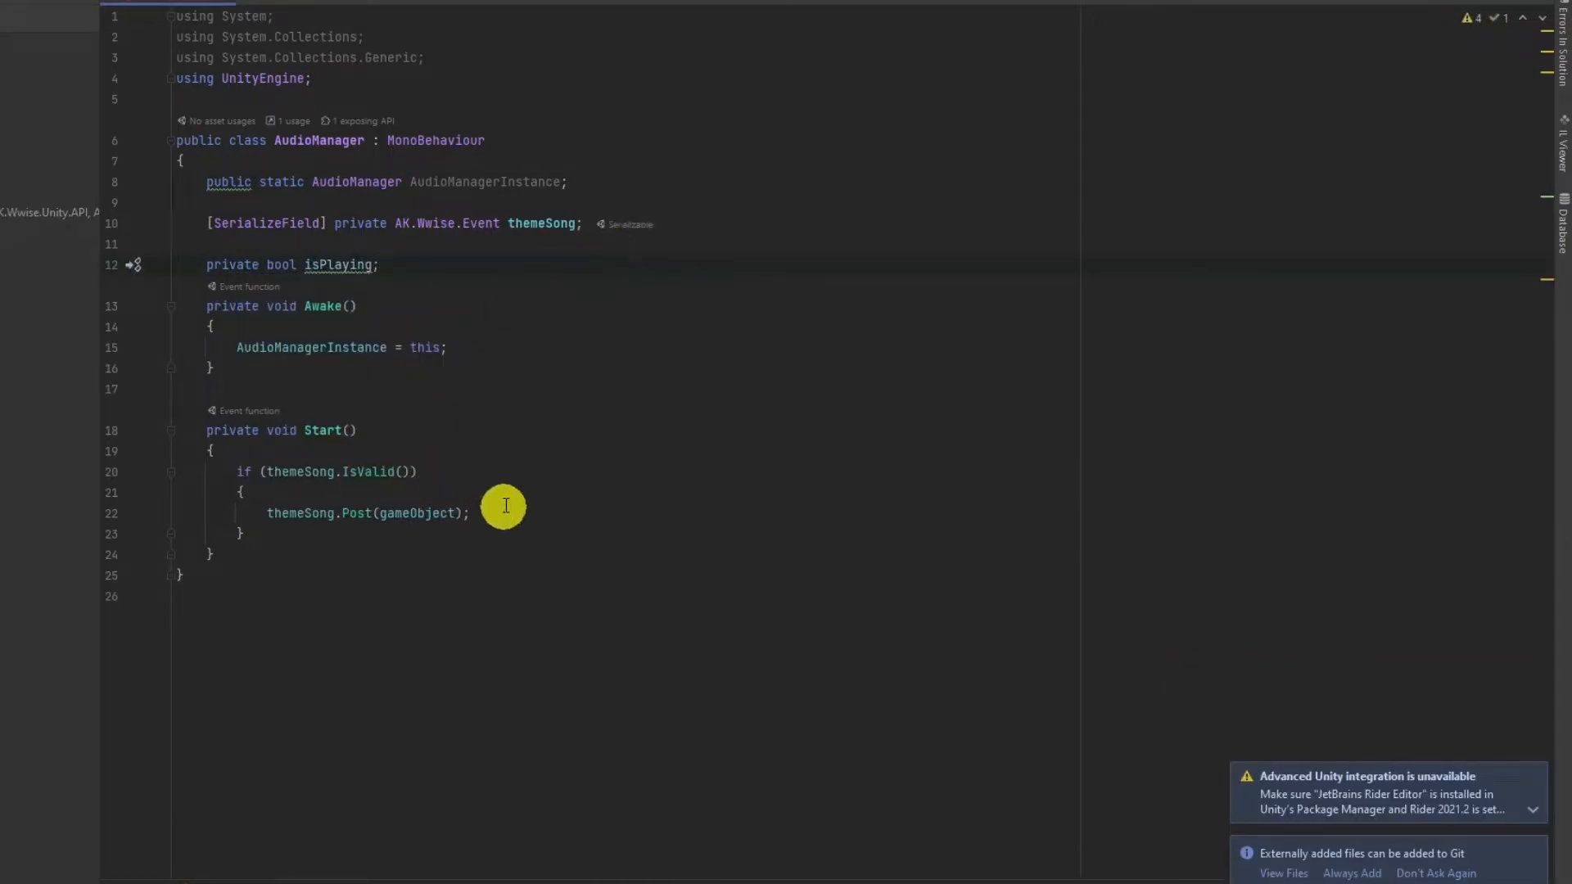
Step: Add isPlaying = true; after the themeSong.Post call in the Start method's if block
key(Return)
text(isP)
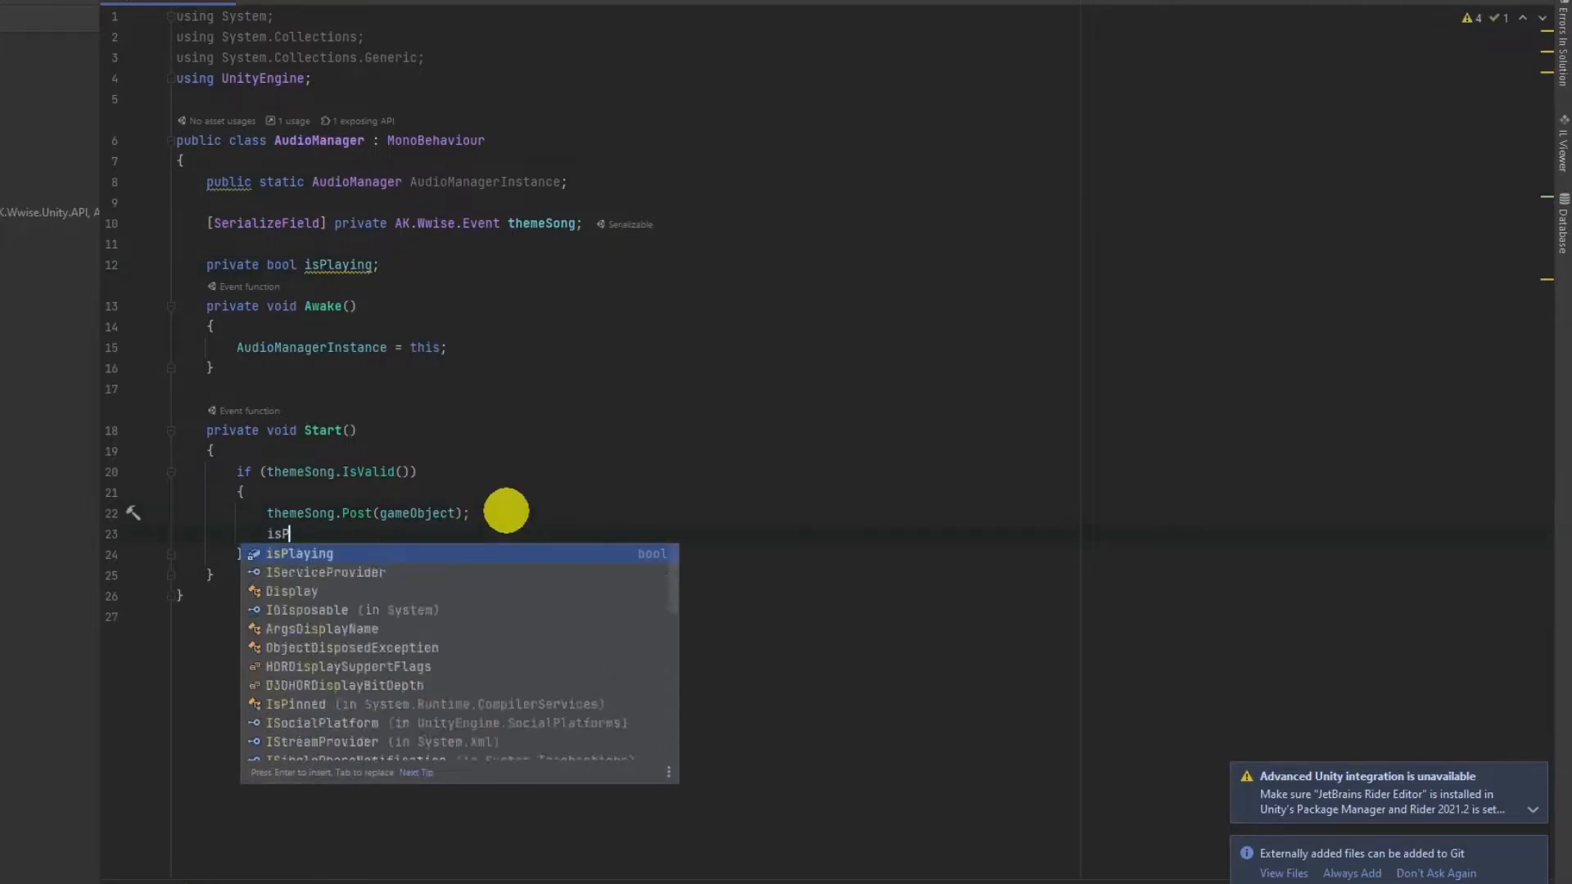
text(laying = true;)
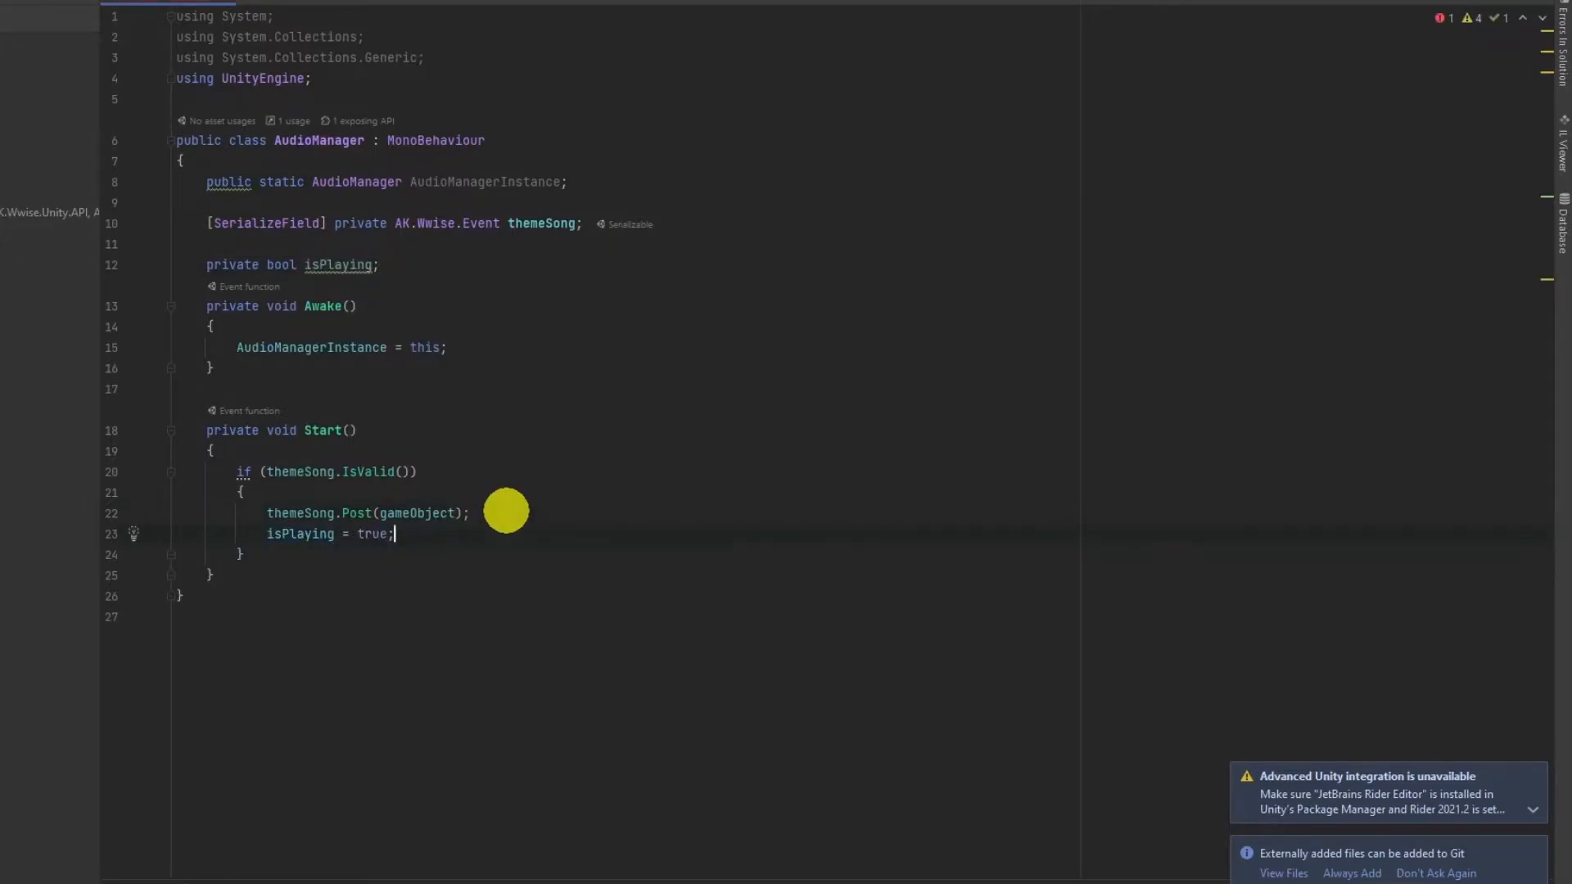
Step: Initialize the isPlaying field to false in its declaration
click(374, 268)
text(=)
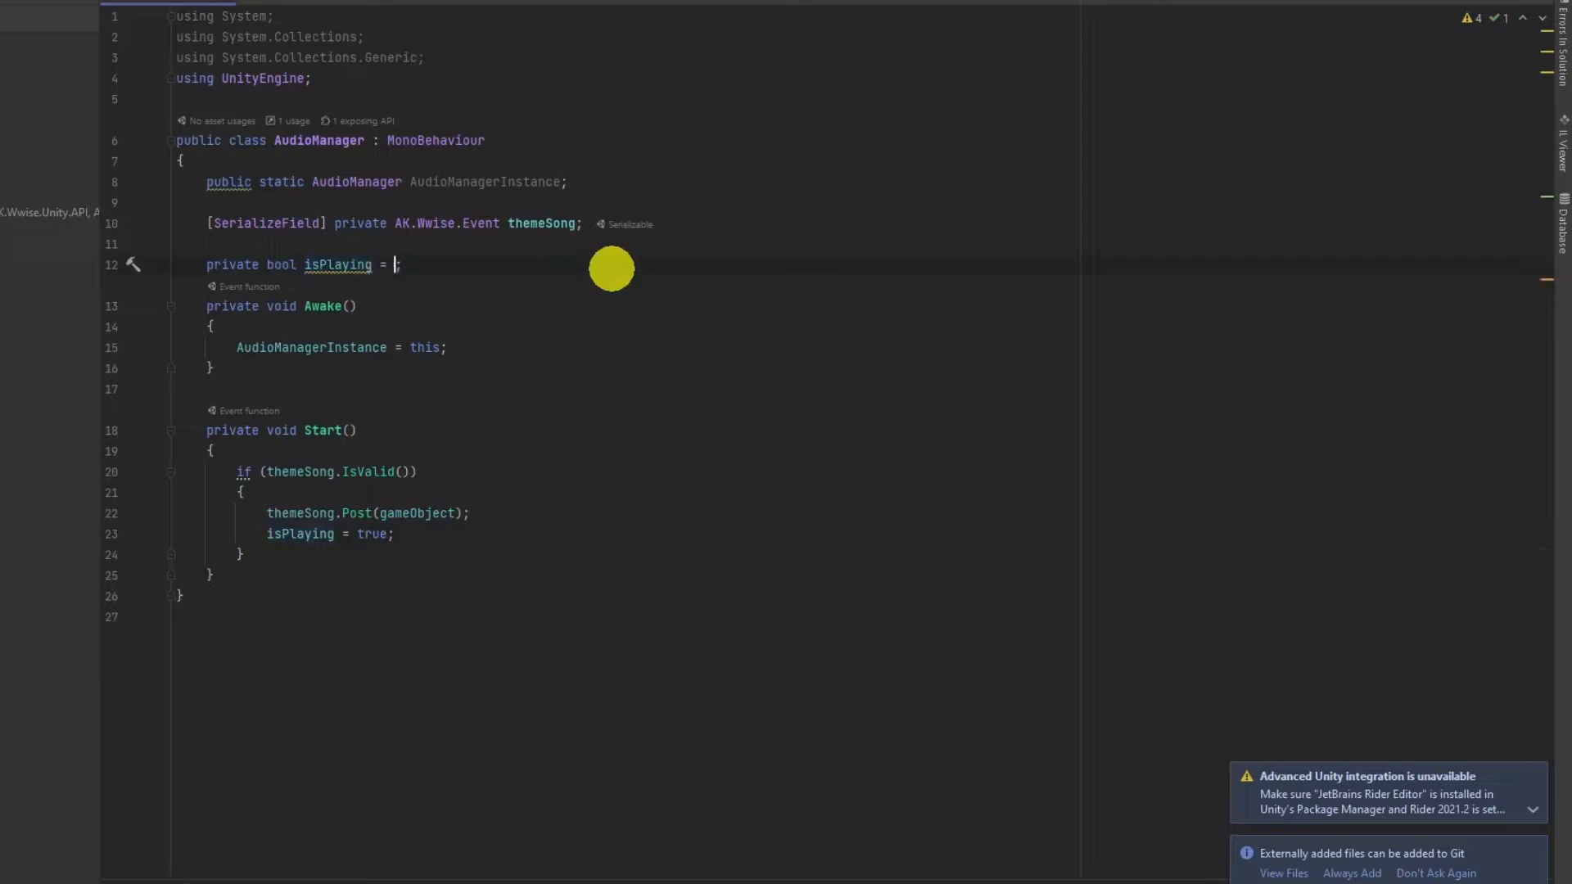
text( false;)
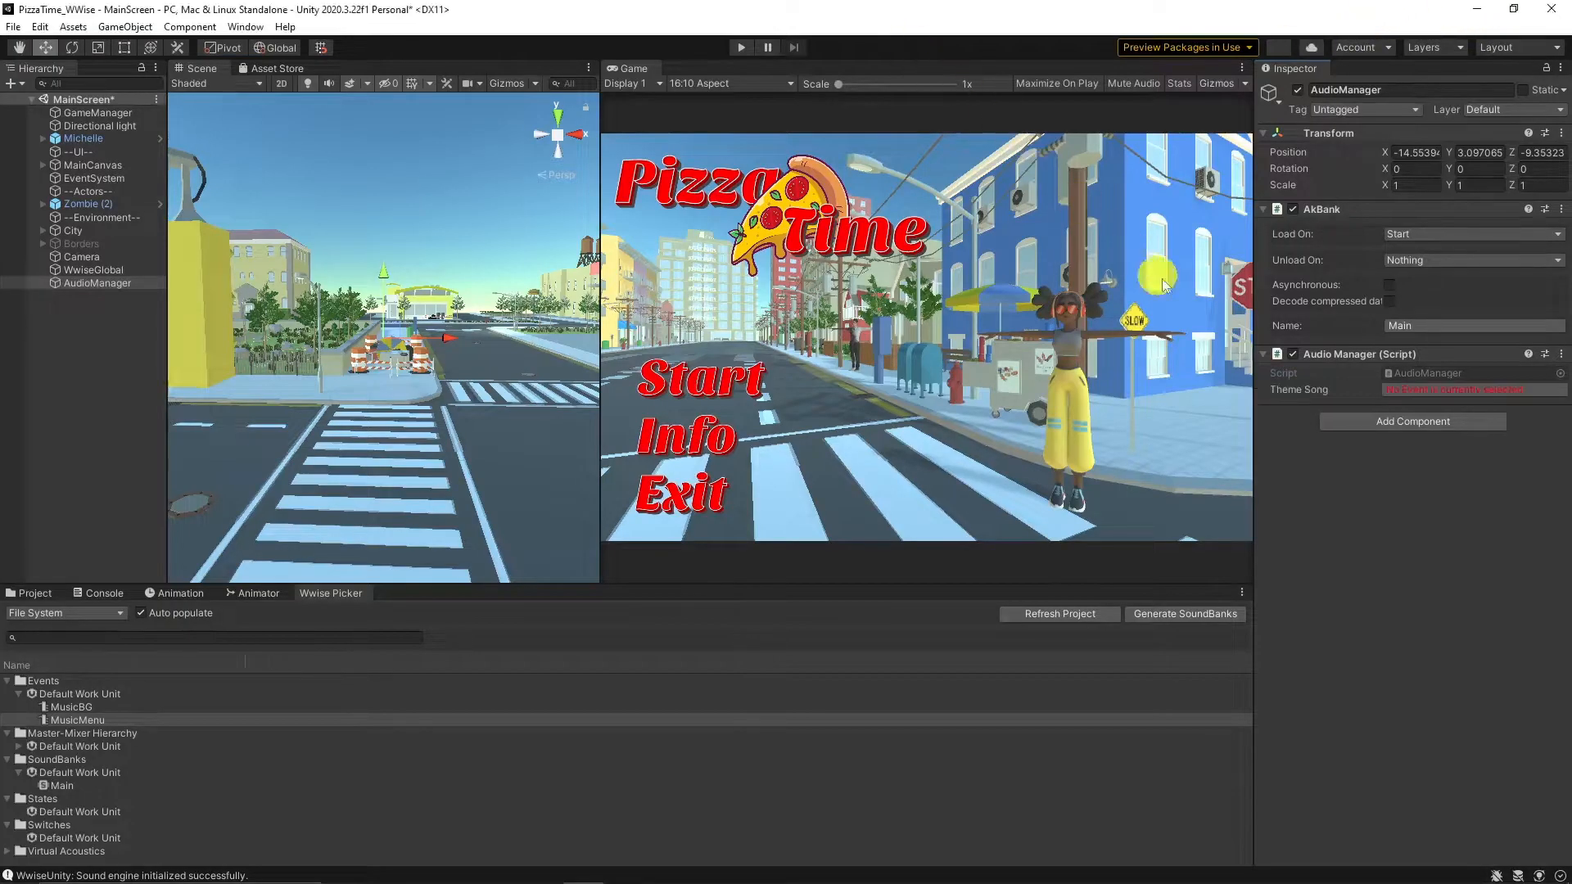
Step: In Unity, assign the MusicMenu event as the Theme Song of the AudioManager object's Audio Manager script
click(1486, 391)
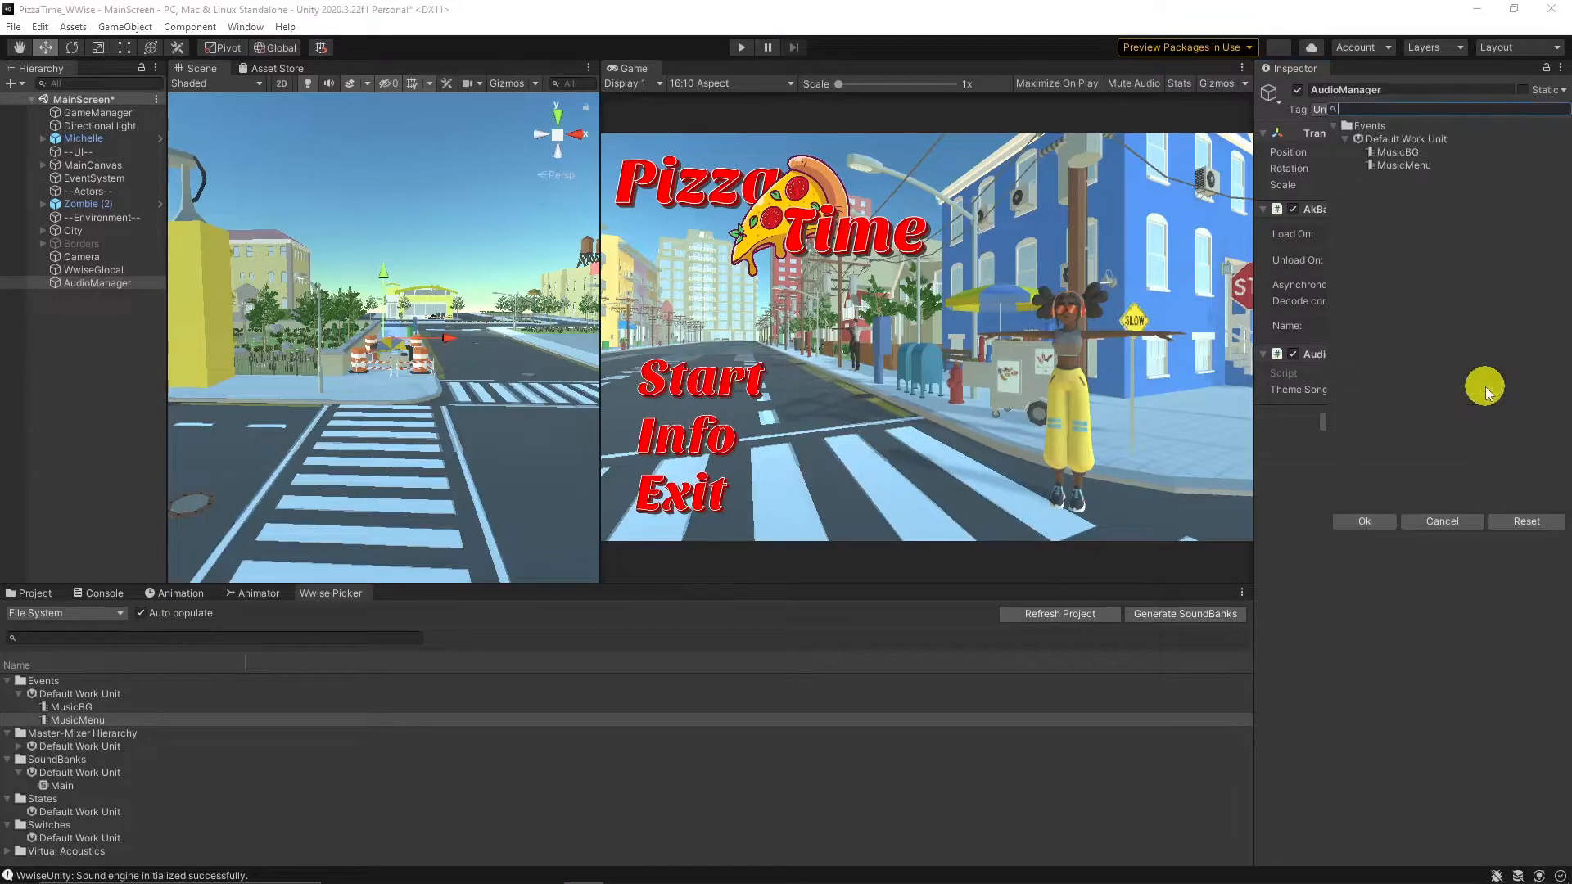
click(1424, 166)
click(1396, 520)
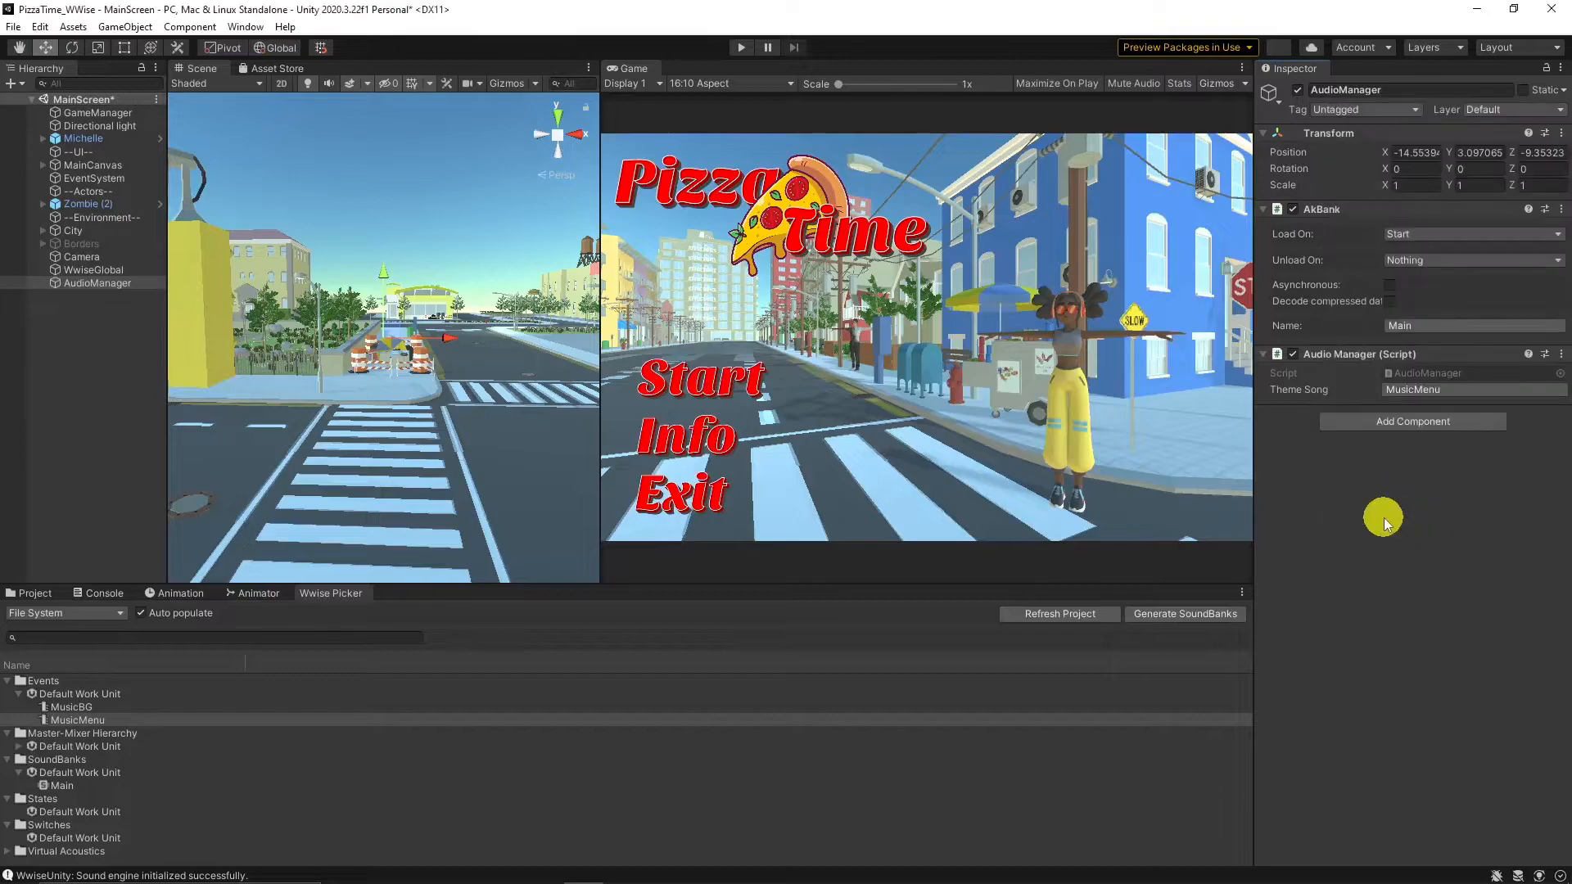
Step: Run the MainScreen scene to hear the theme song, and exit play mode
click(738, 49)
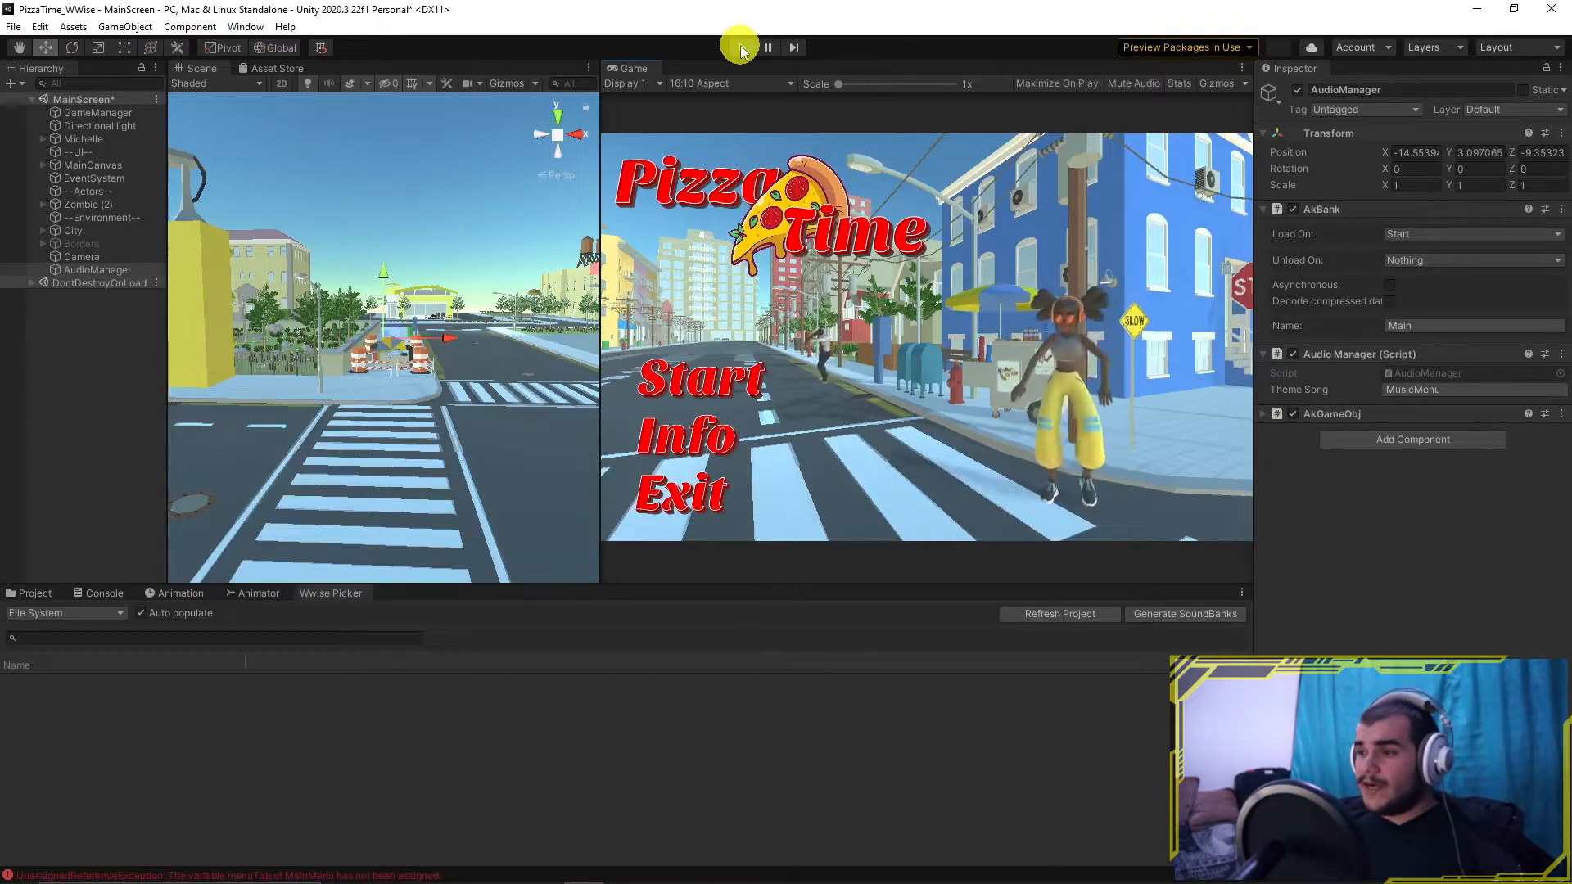
click(741, 48)
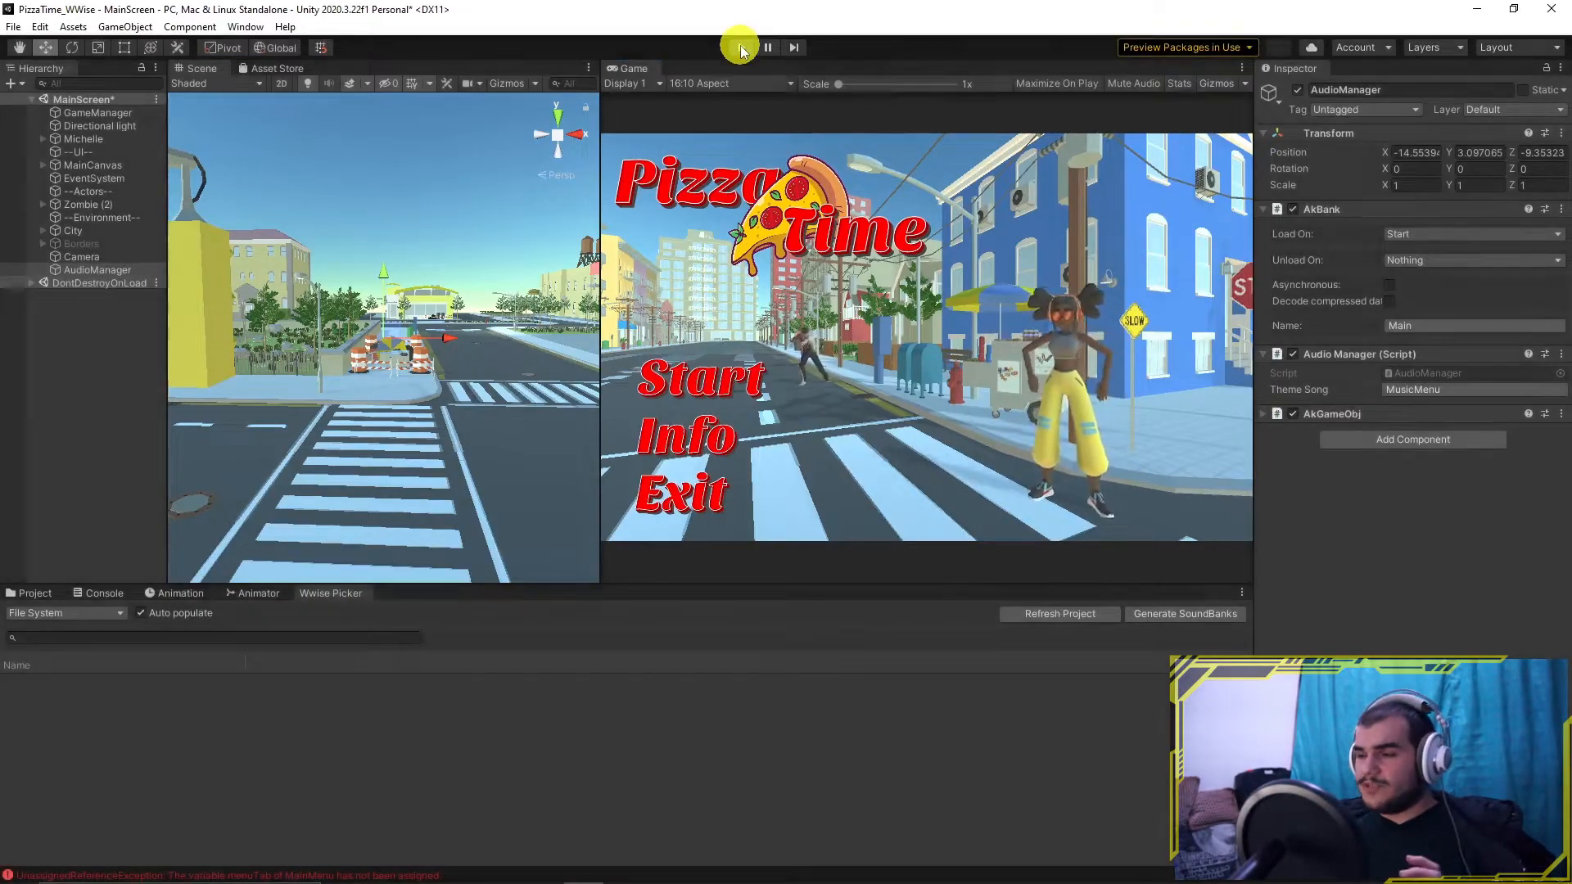
Step: Open the AudioManager script in the code editor and add a private Update method below Start
double_click(1429, 378)
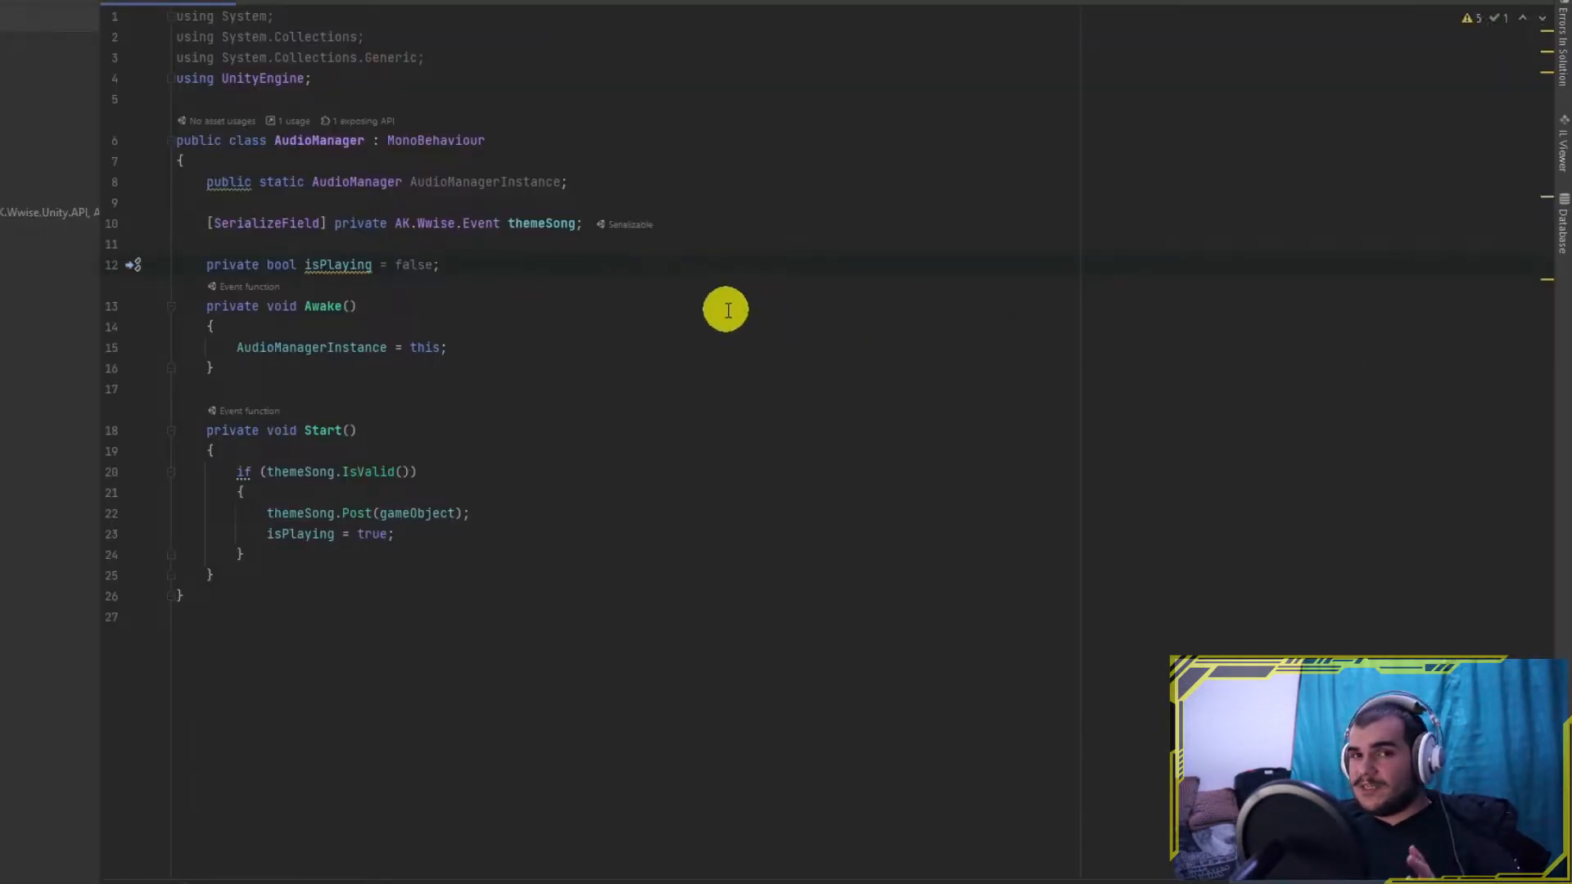
click(283, 574)
key(Return)
key(Return)
text(upd)
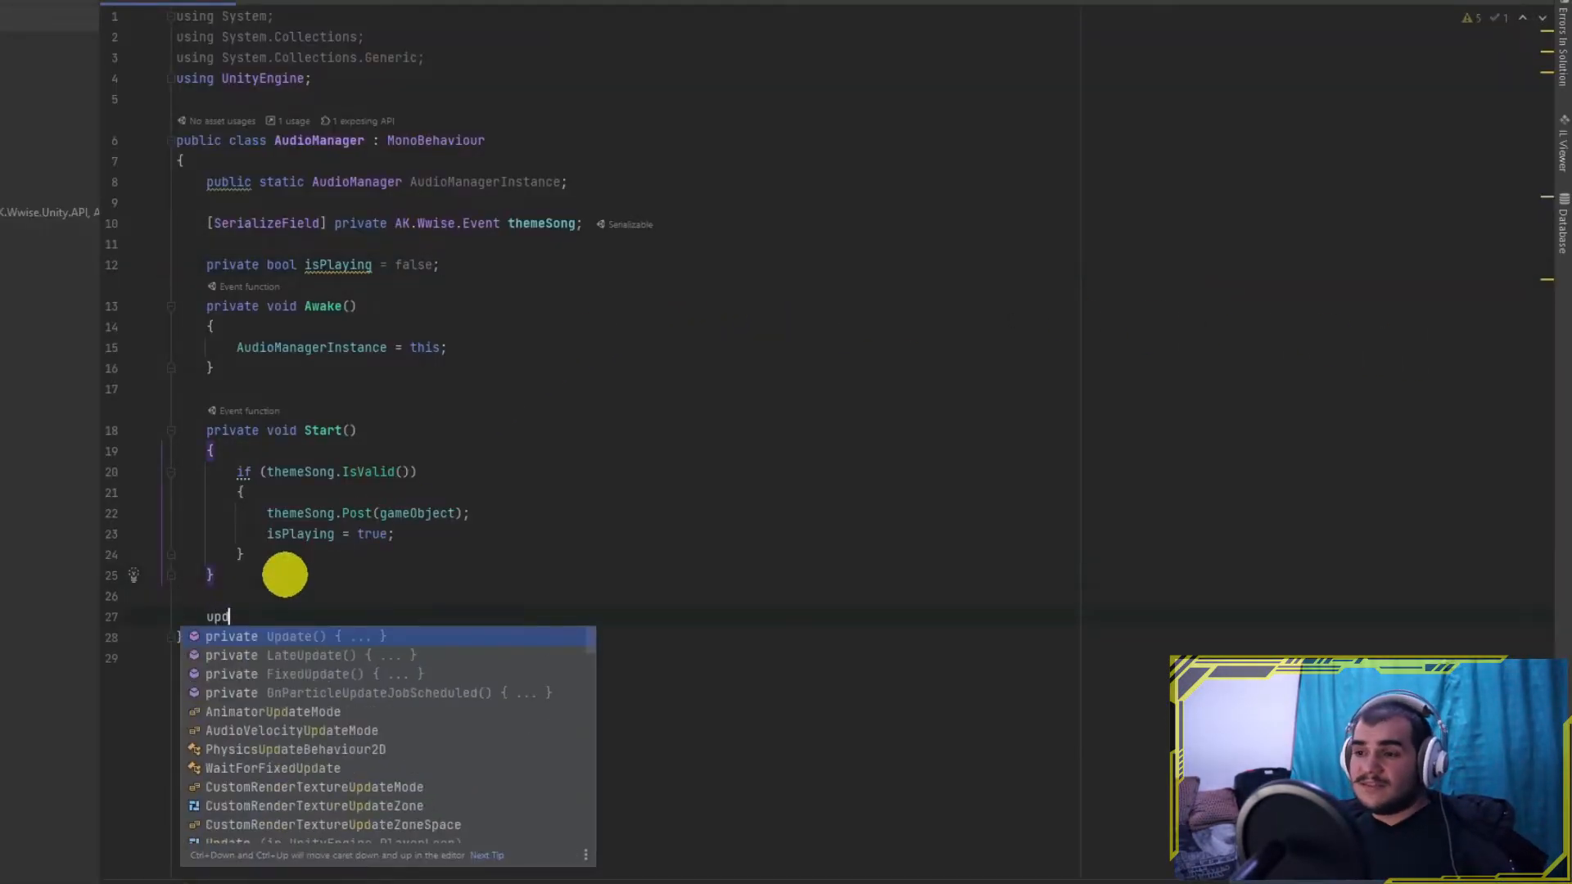
key(Return)
Step: Add an if statement in Update that checks Input.GetKeyDown(KeyCode.P)
text(if)
key(Tab)
text(in)
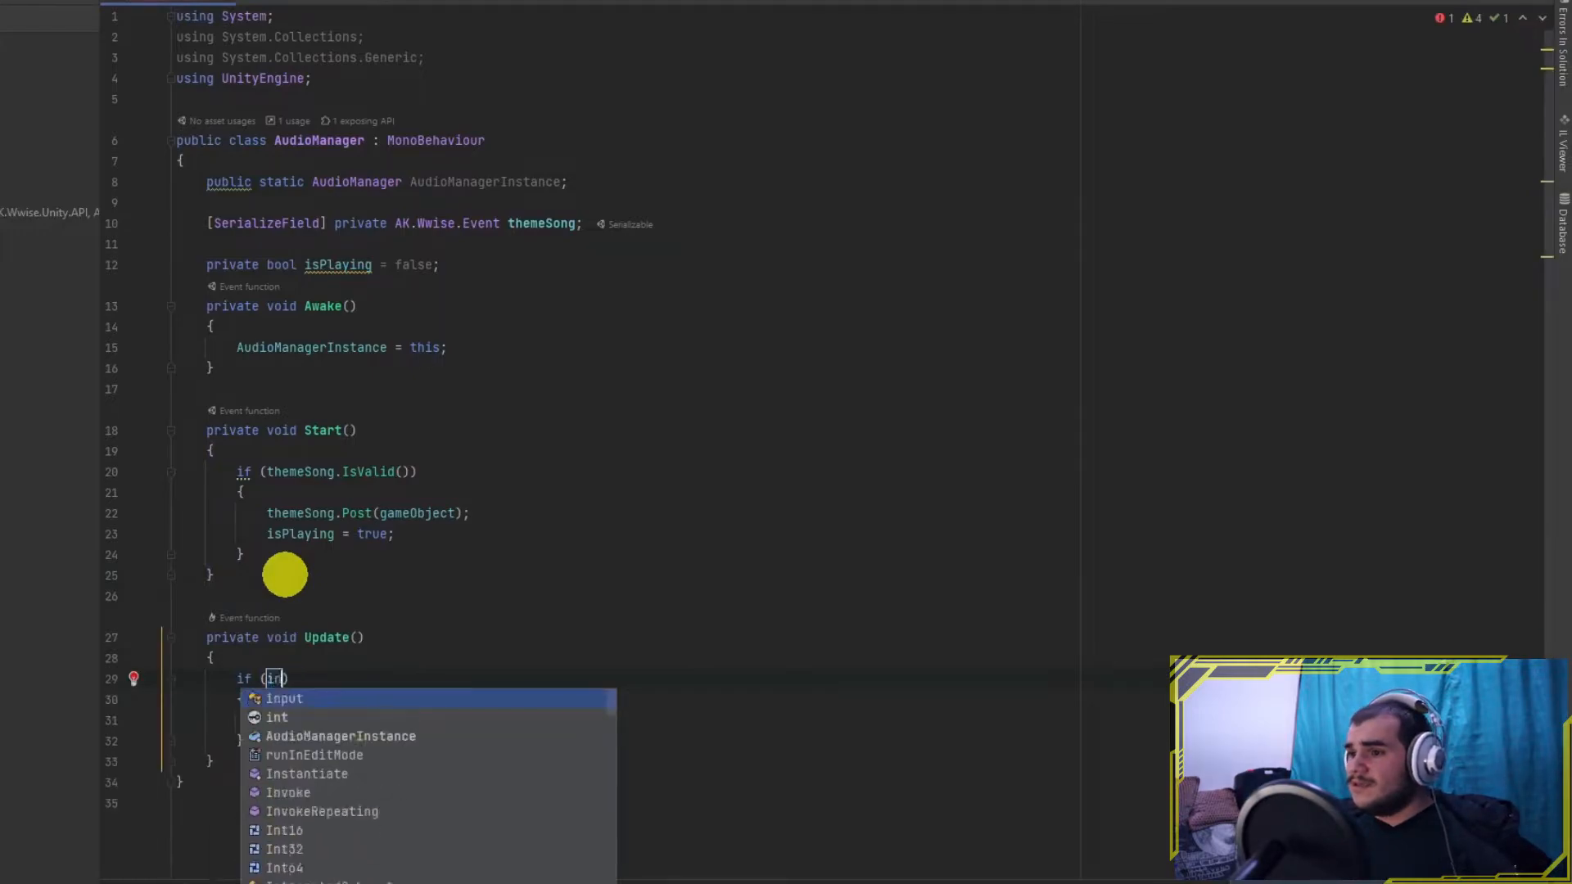
key(Return)
text(.getke)
key(Down)
key(Return)
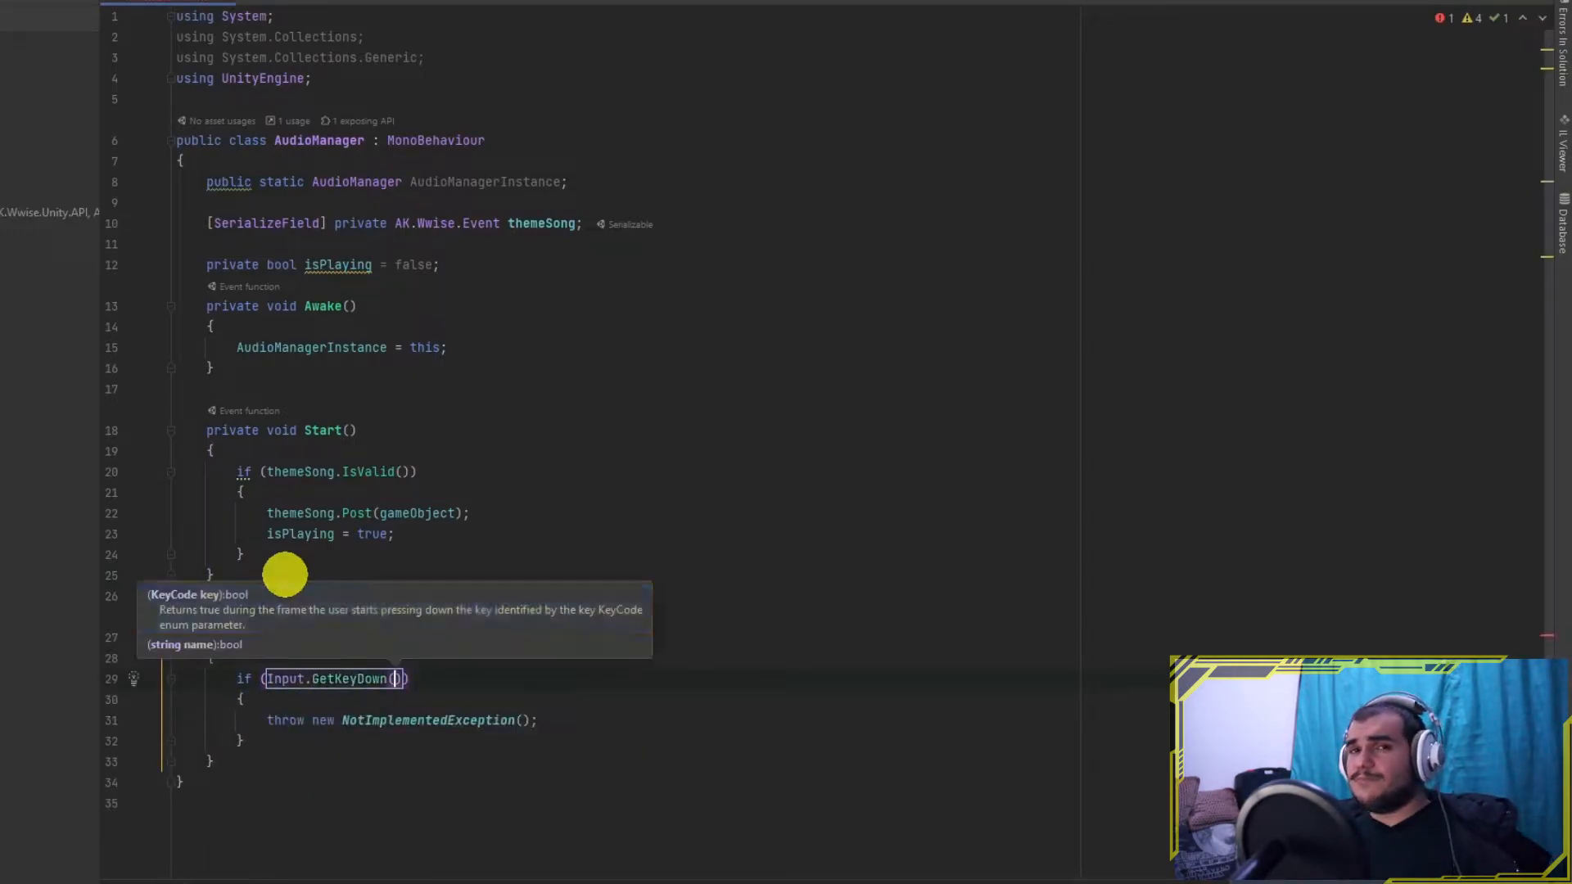
text(Keycod)
text(e)
key(Return)
text(.P)
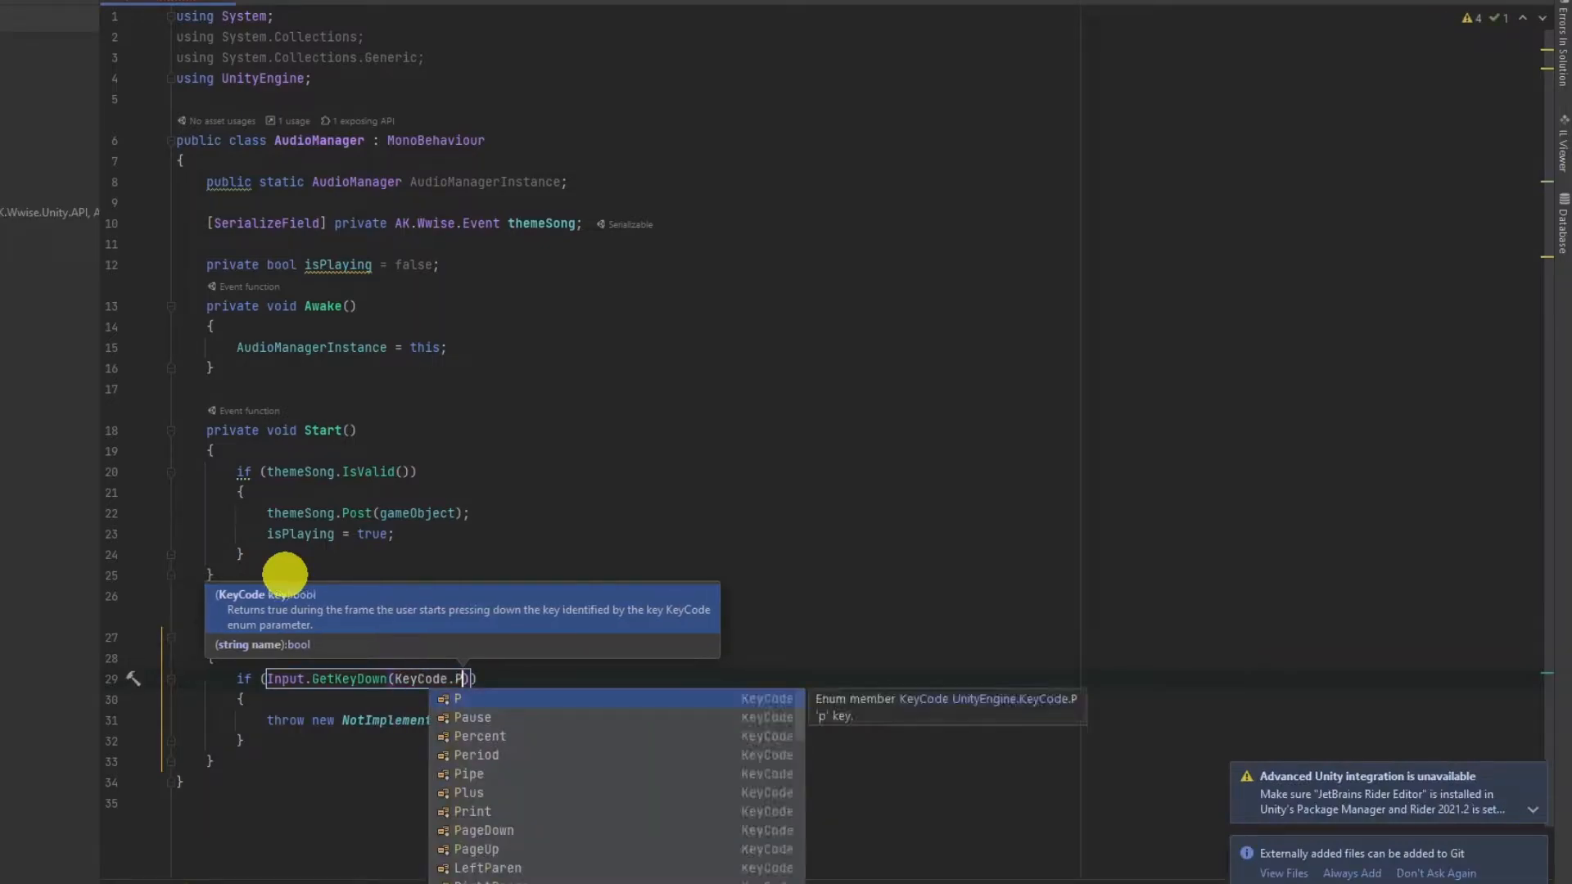
key(Escape)
Step: Replace the placeholder exception in Update's if block with themeSong.Stop(gameObject);
drag(568, 723, 318, 724)
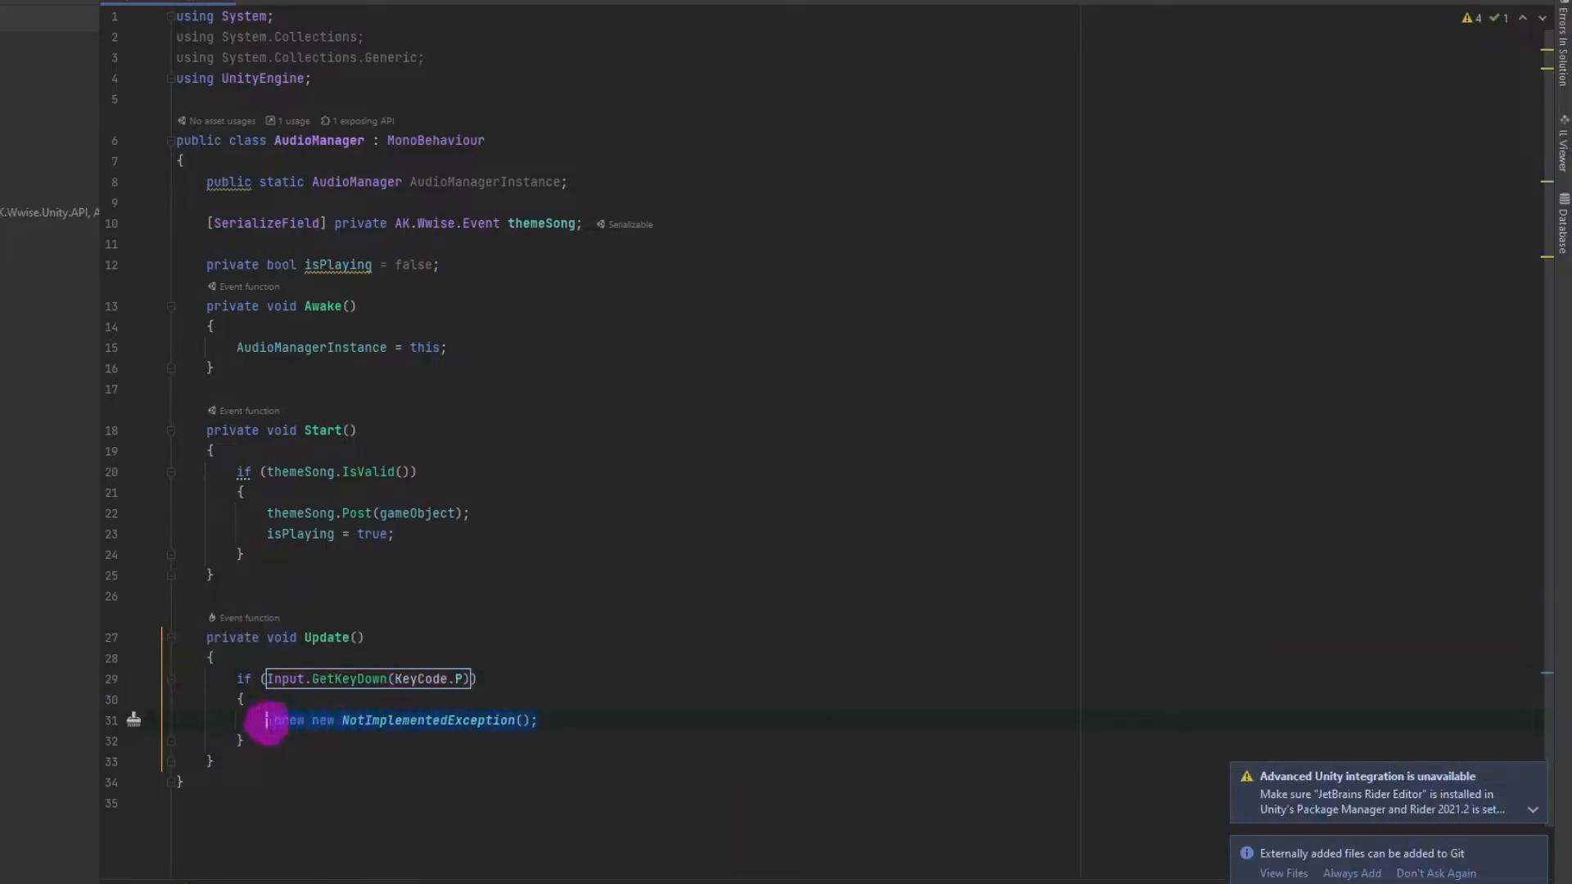
text(themeSong.S)
key(Return)
text(ga)
key(Return)
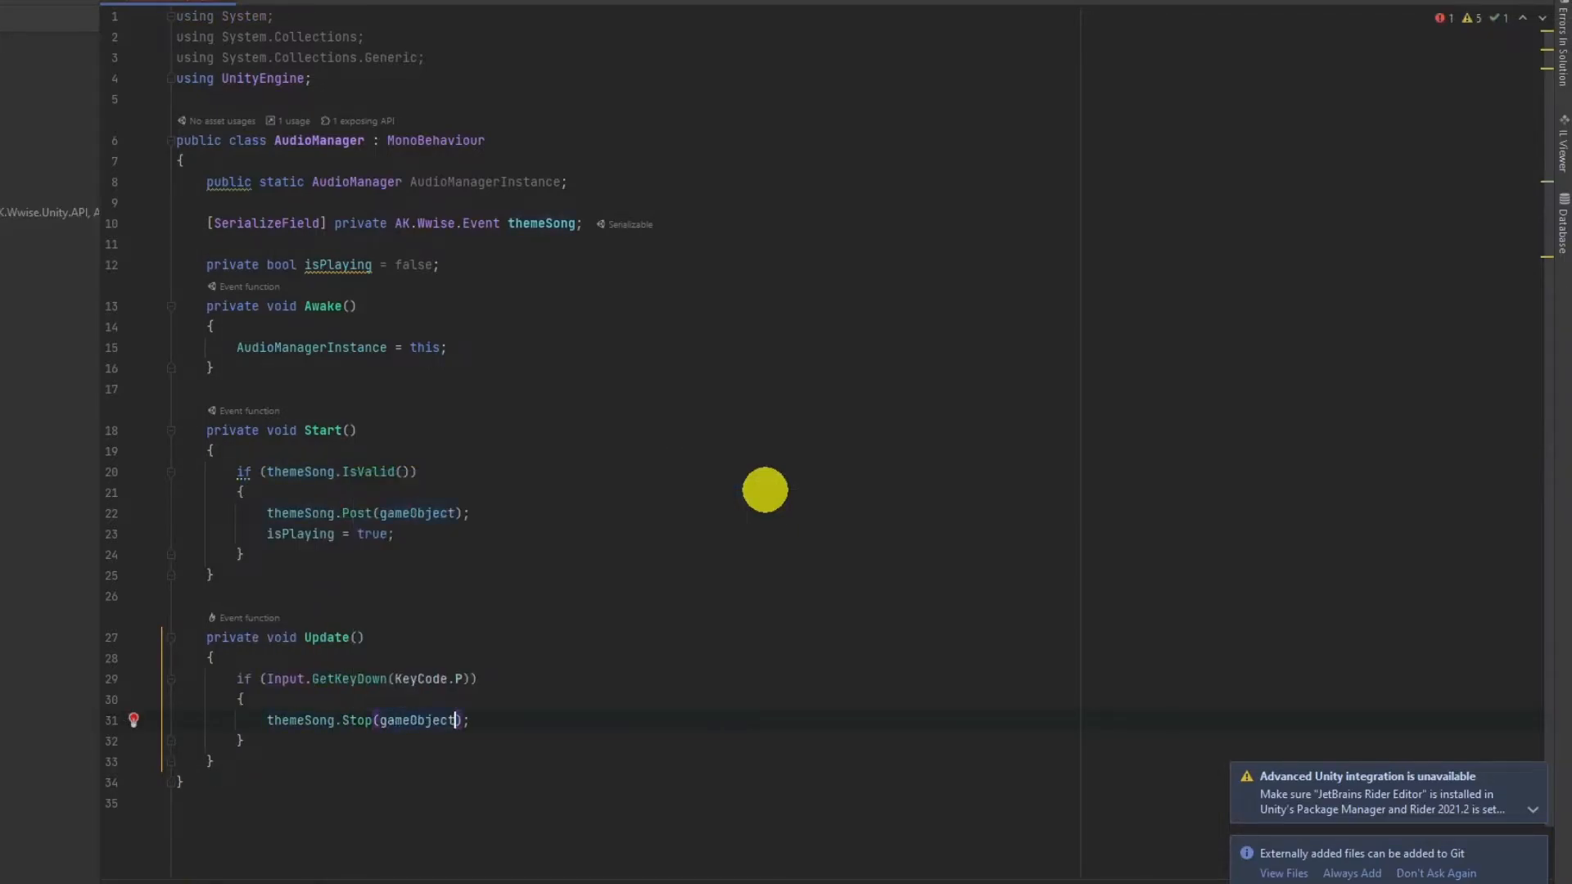
Step: Add a Debug.Log call with the message "Stopped" below the themeSong.Stop line
text(Debug.l)
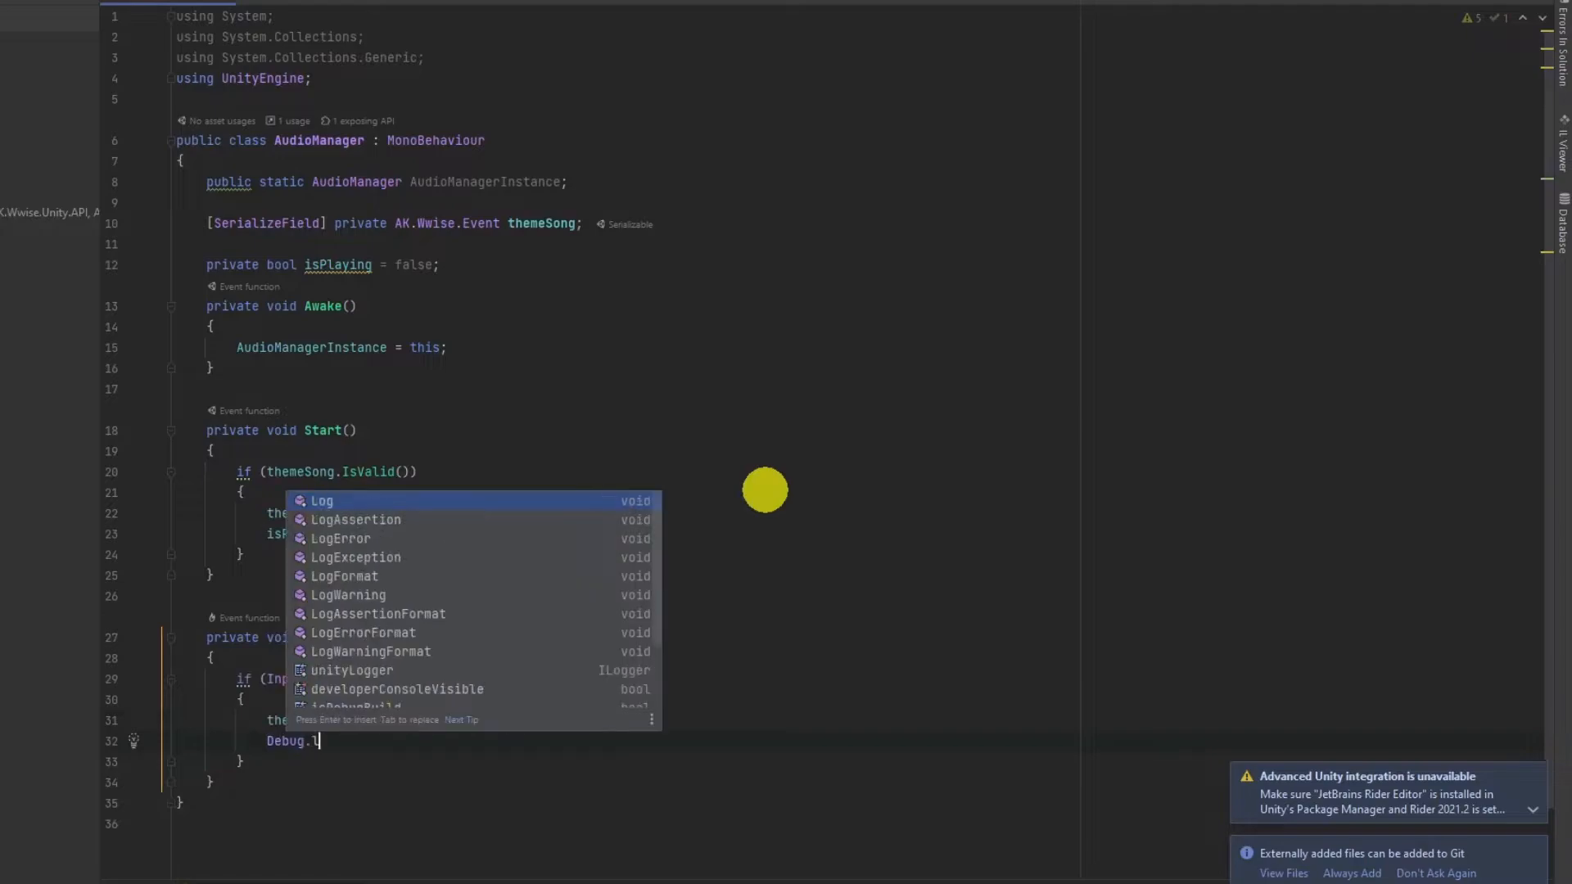
key(Return)
text("Stopp)
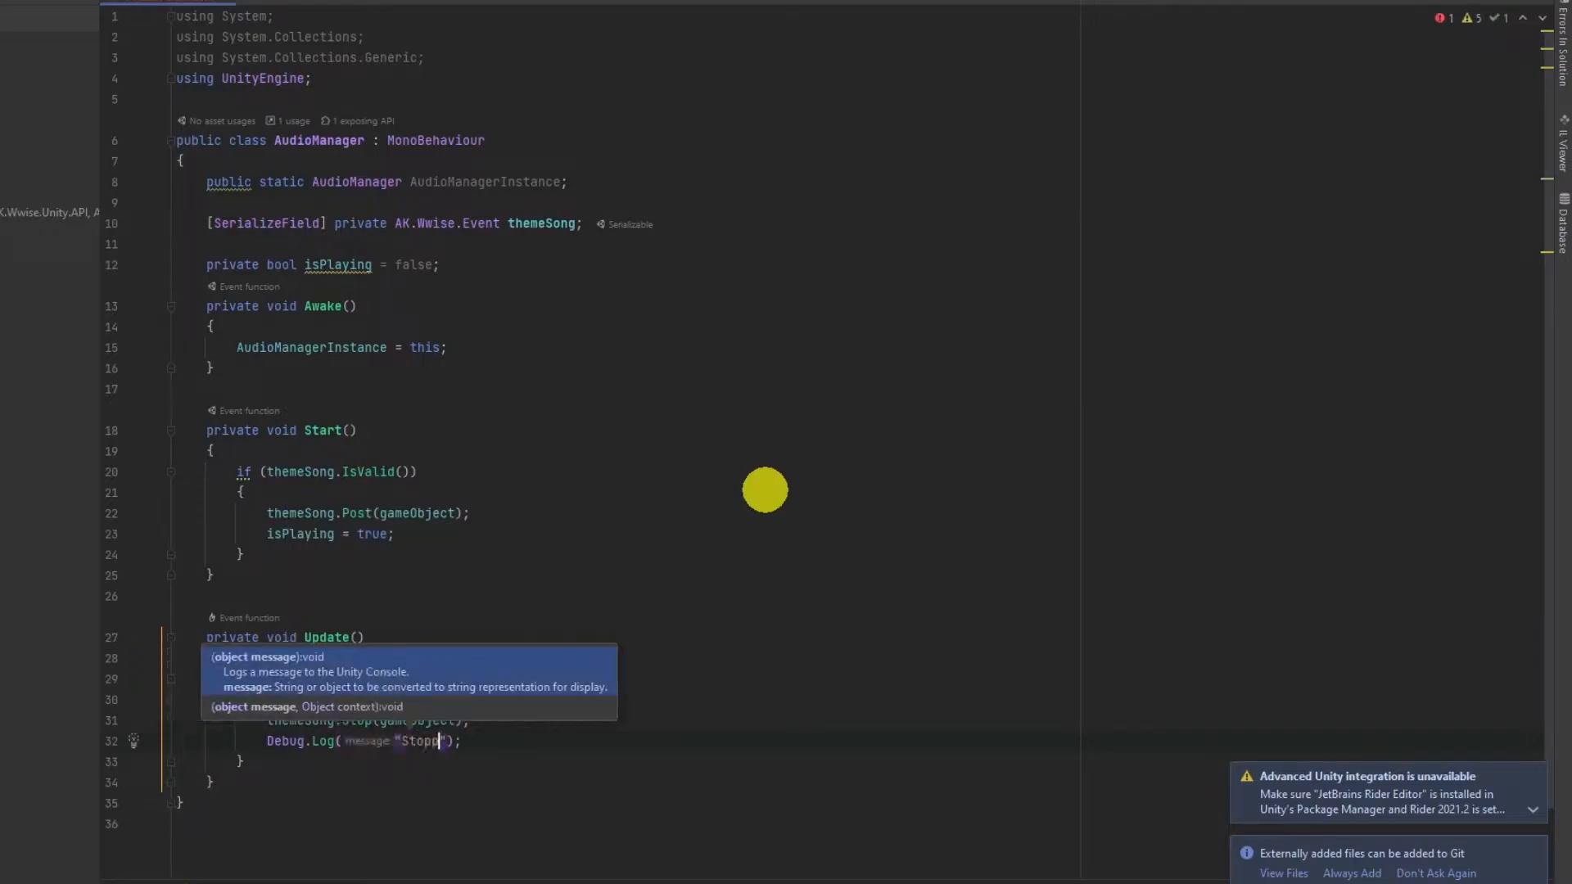
text(ed)
click(809, 717)
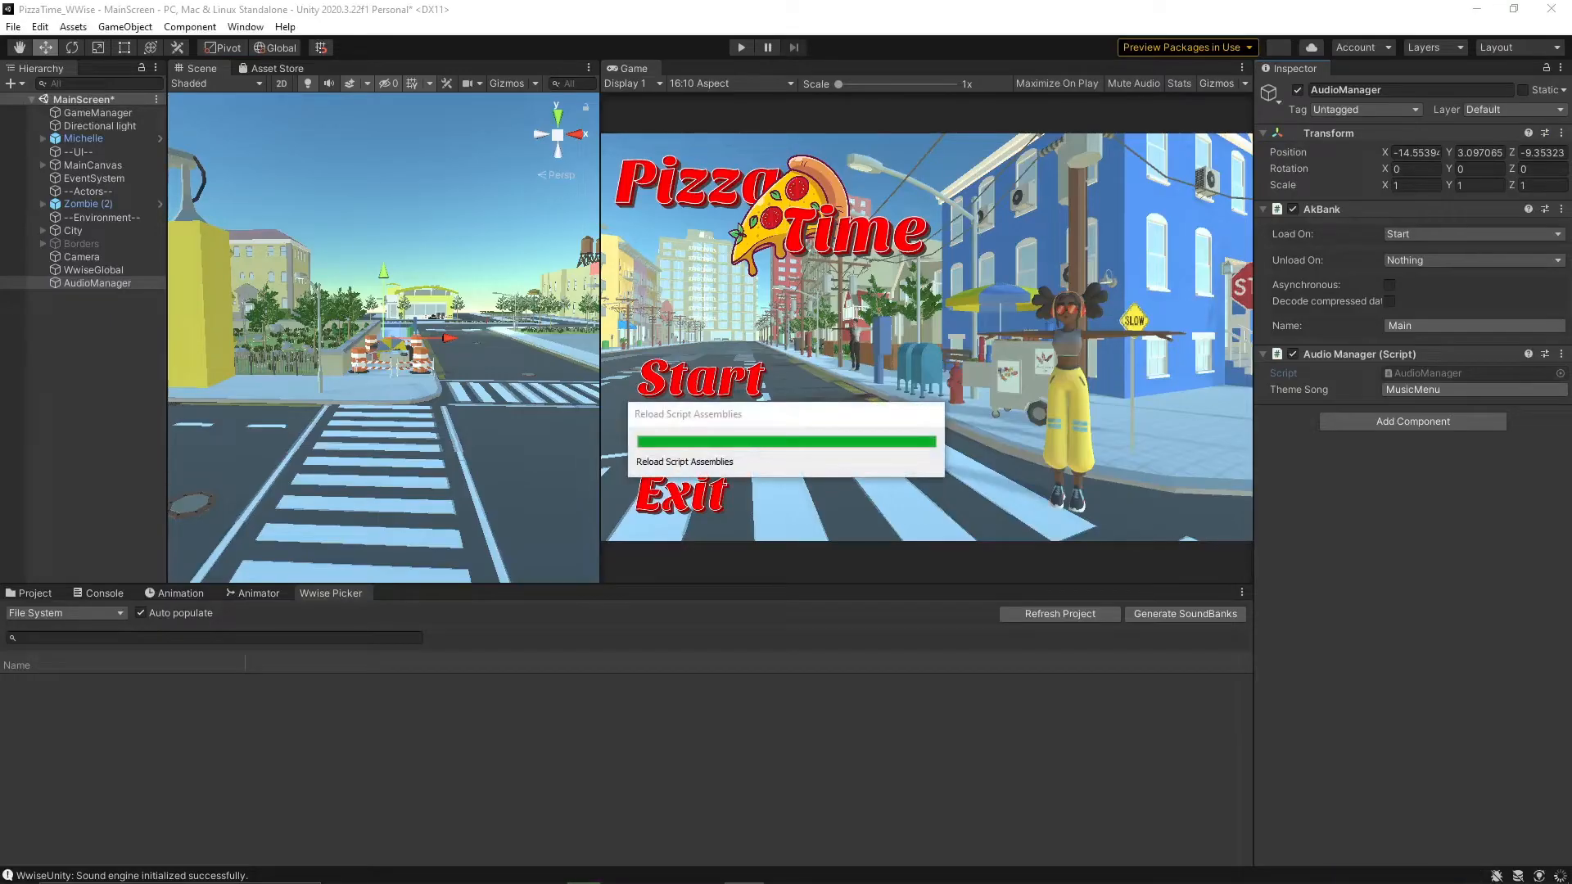
Step: Play-test the scene in Unity with the Console shown to check that KeyCode.P stops the music, and exit play mode
click(104, 593)
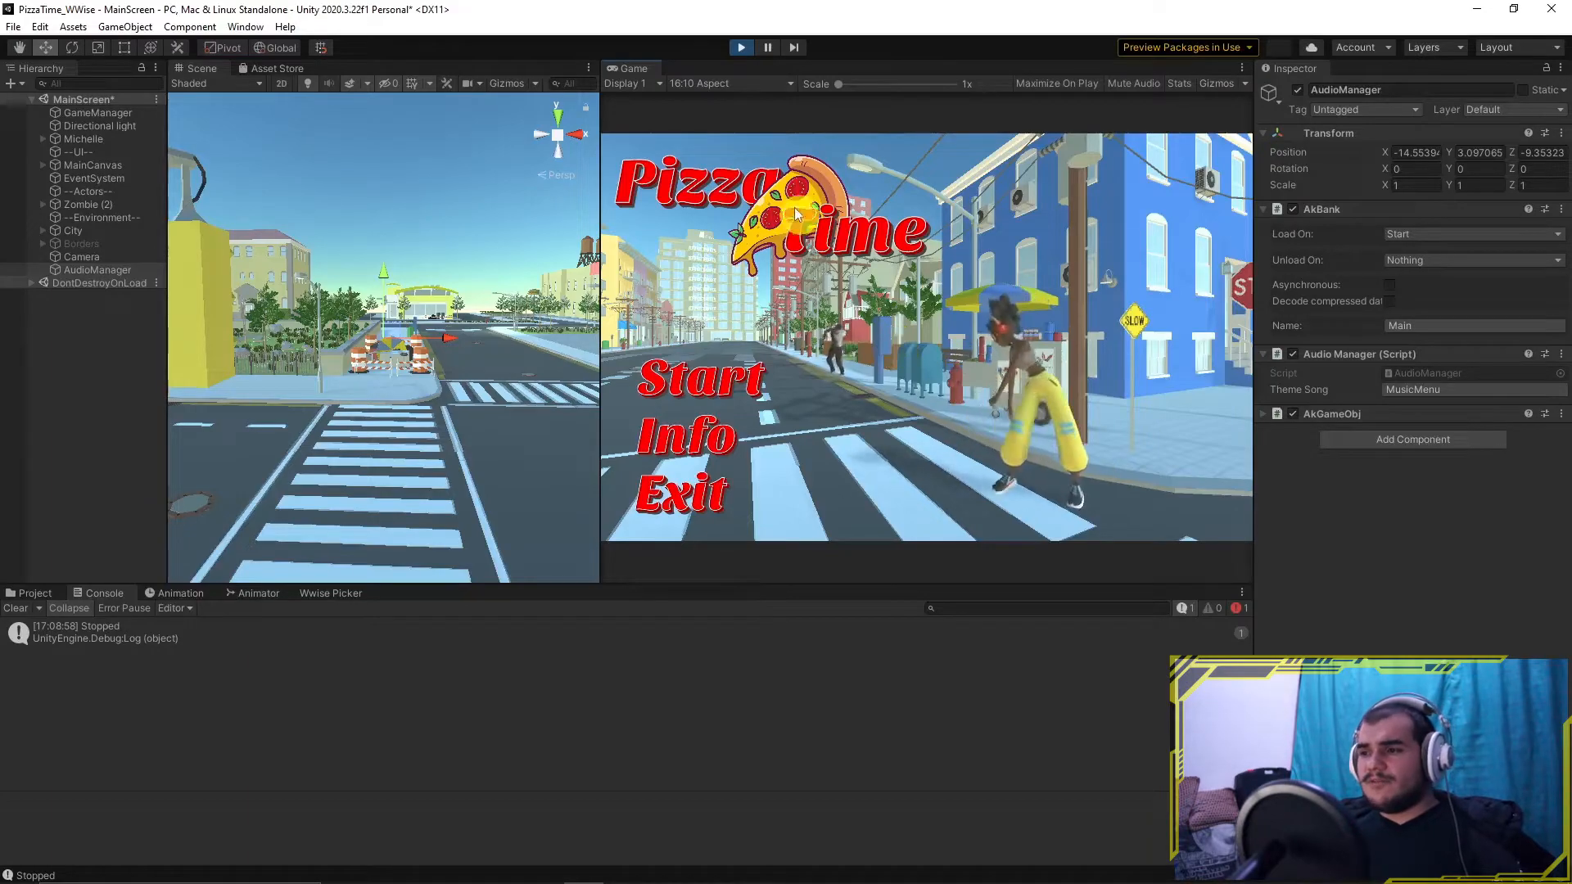
click(740, 48)
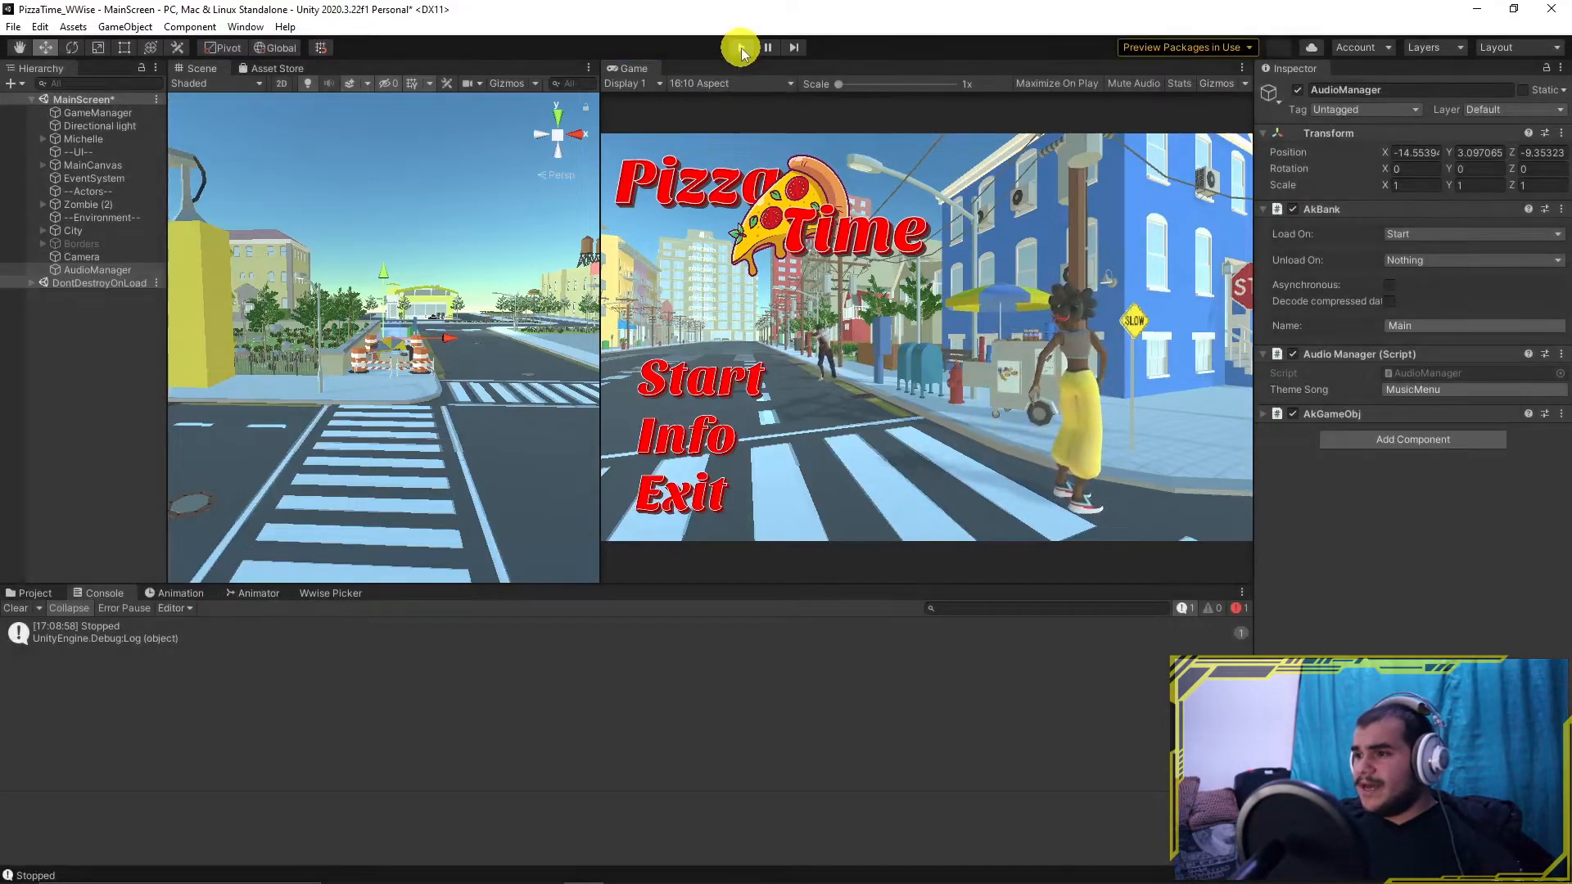
click(740, 48)
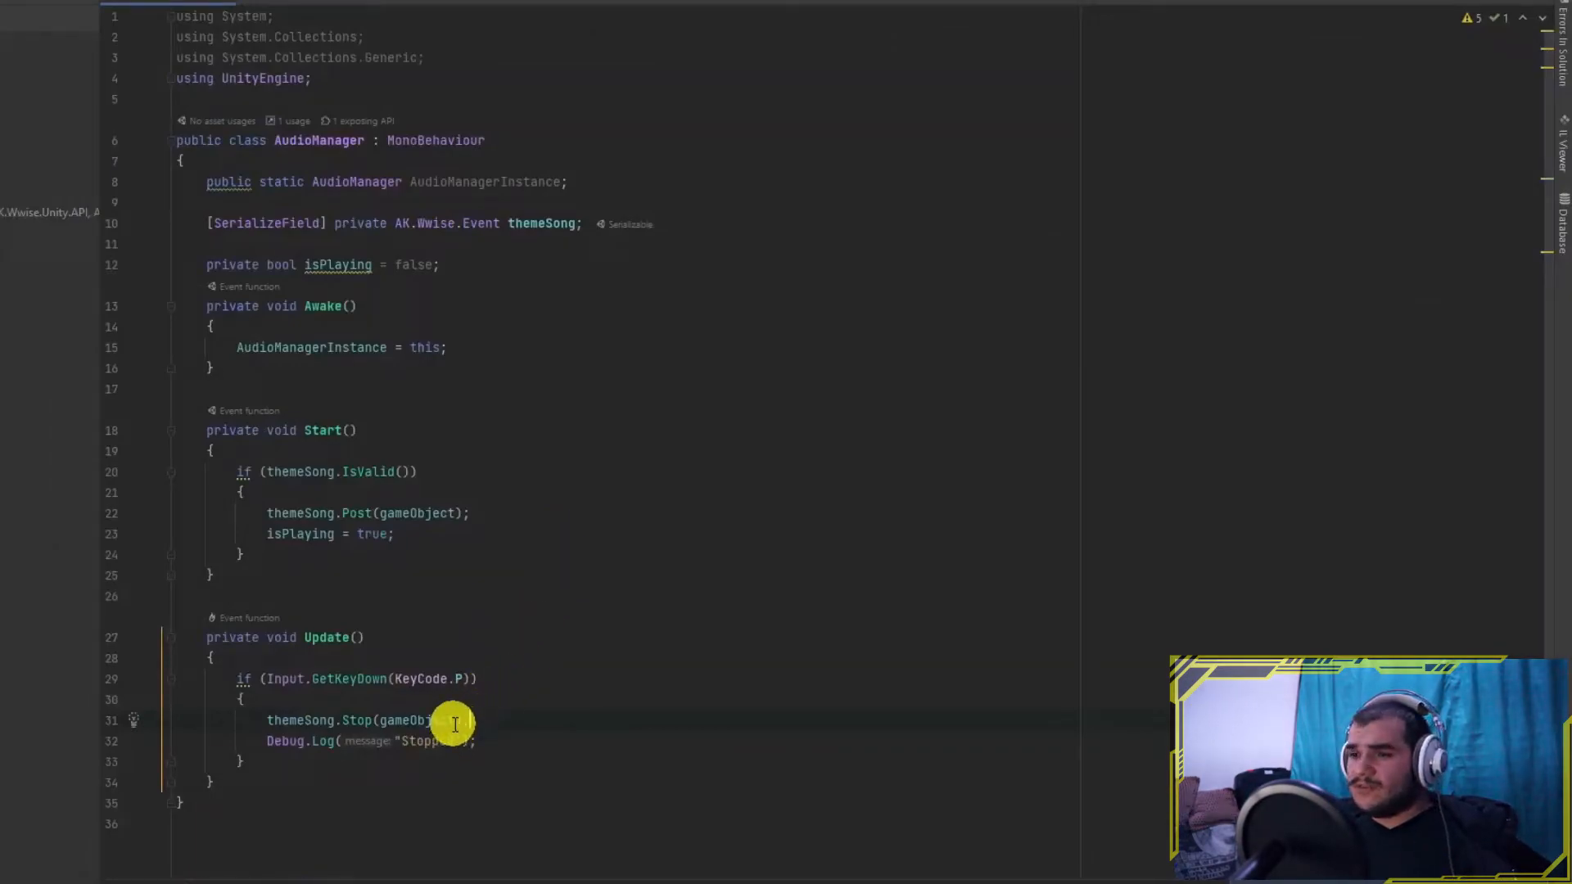
Step: In the script, extend the themeSong.Stop call with a transition duration of 3000 and the AkCurveInterpolation.AkCurveInterpolation_Linear curve
click(455, 720)
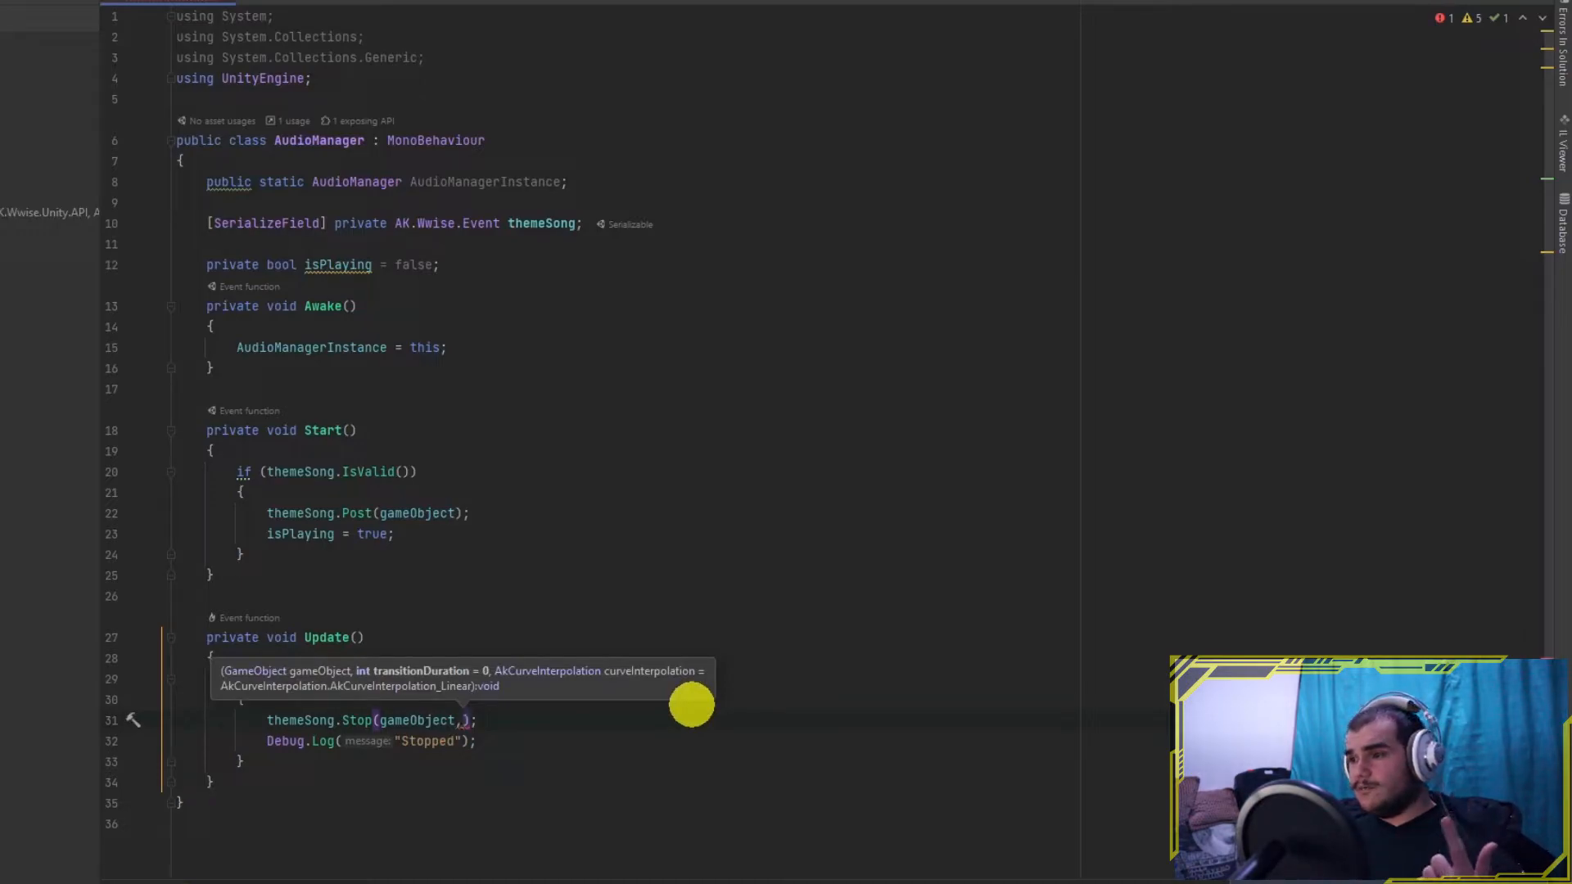
text(, 3000,)
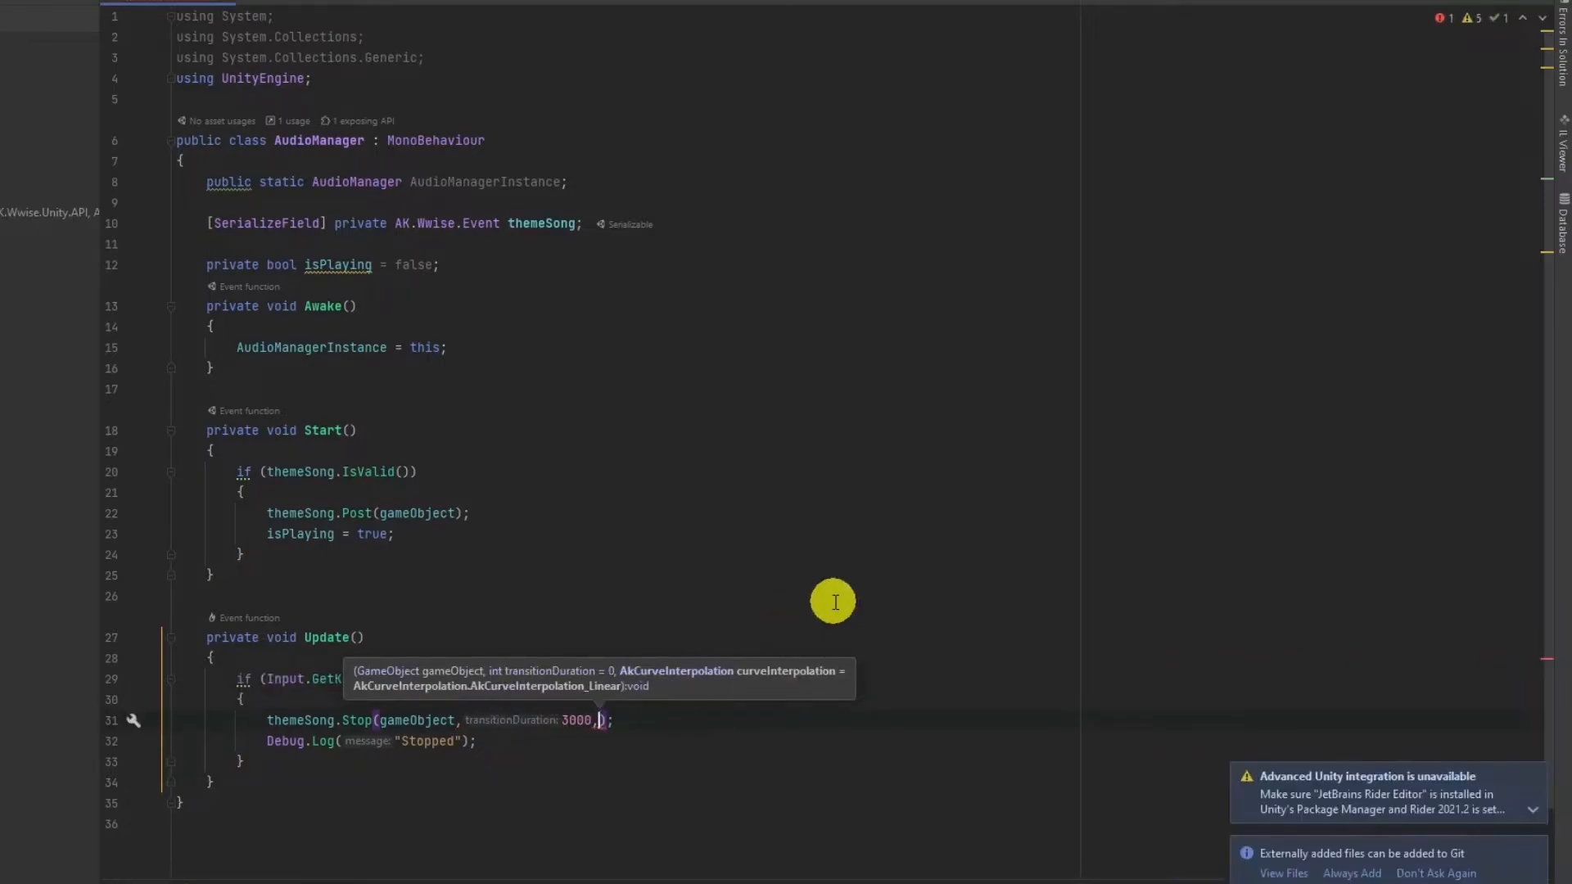
text(Ak)
key(Down)
key(Down)
key(Down)
key(Down)
key(Down)
key(Down)
key(Down)
key(Down)
key(Down)
key(Down)
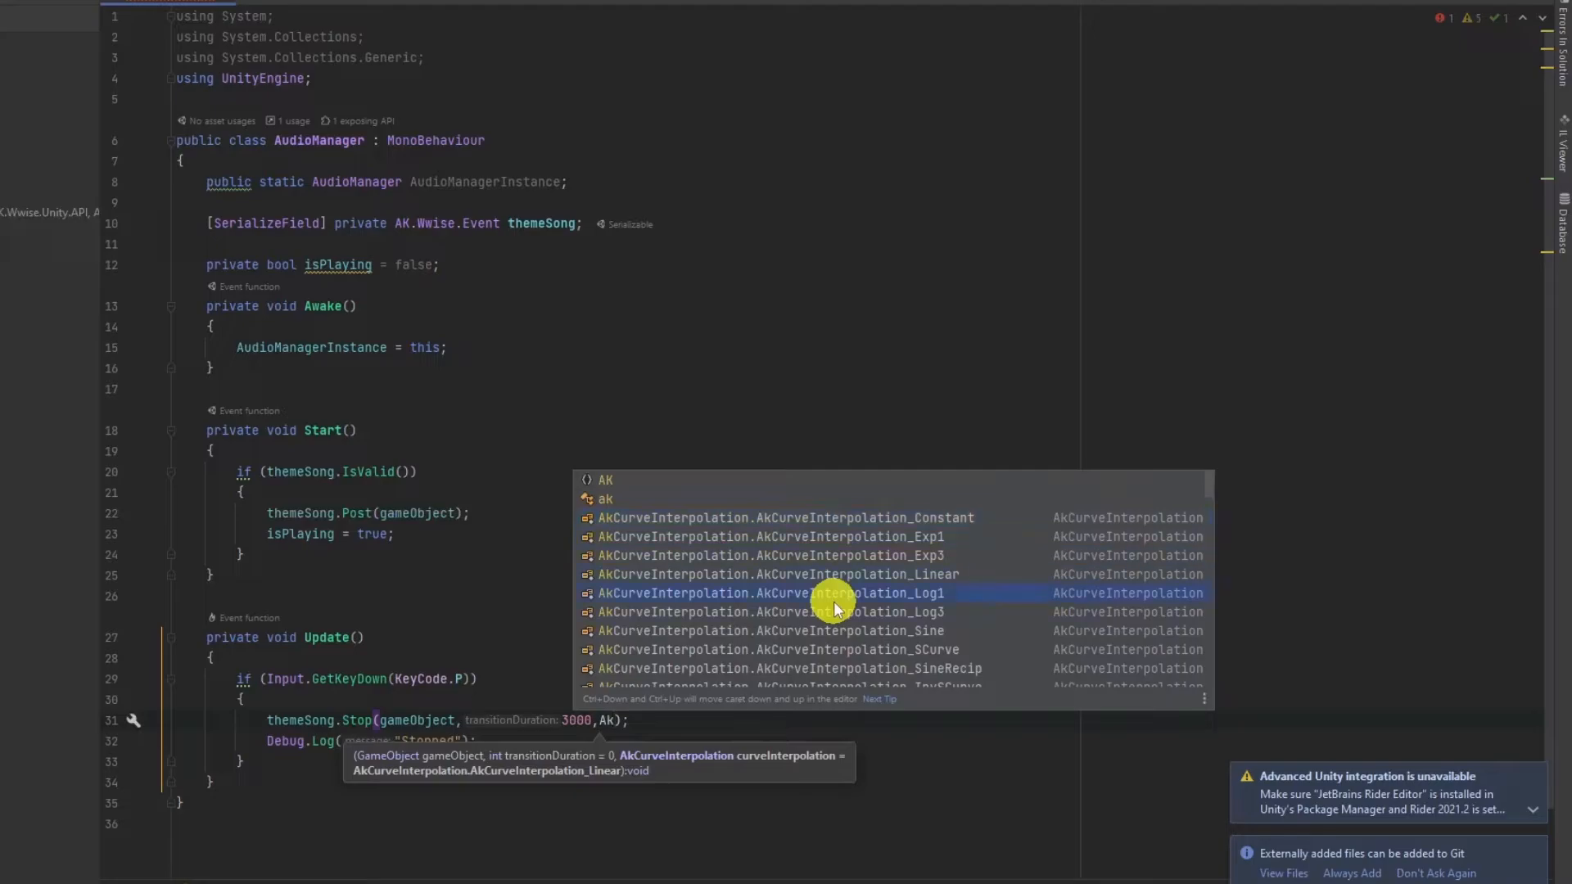
key(Up)
key(Up)
key(Up)
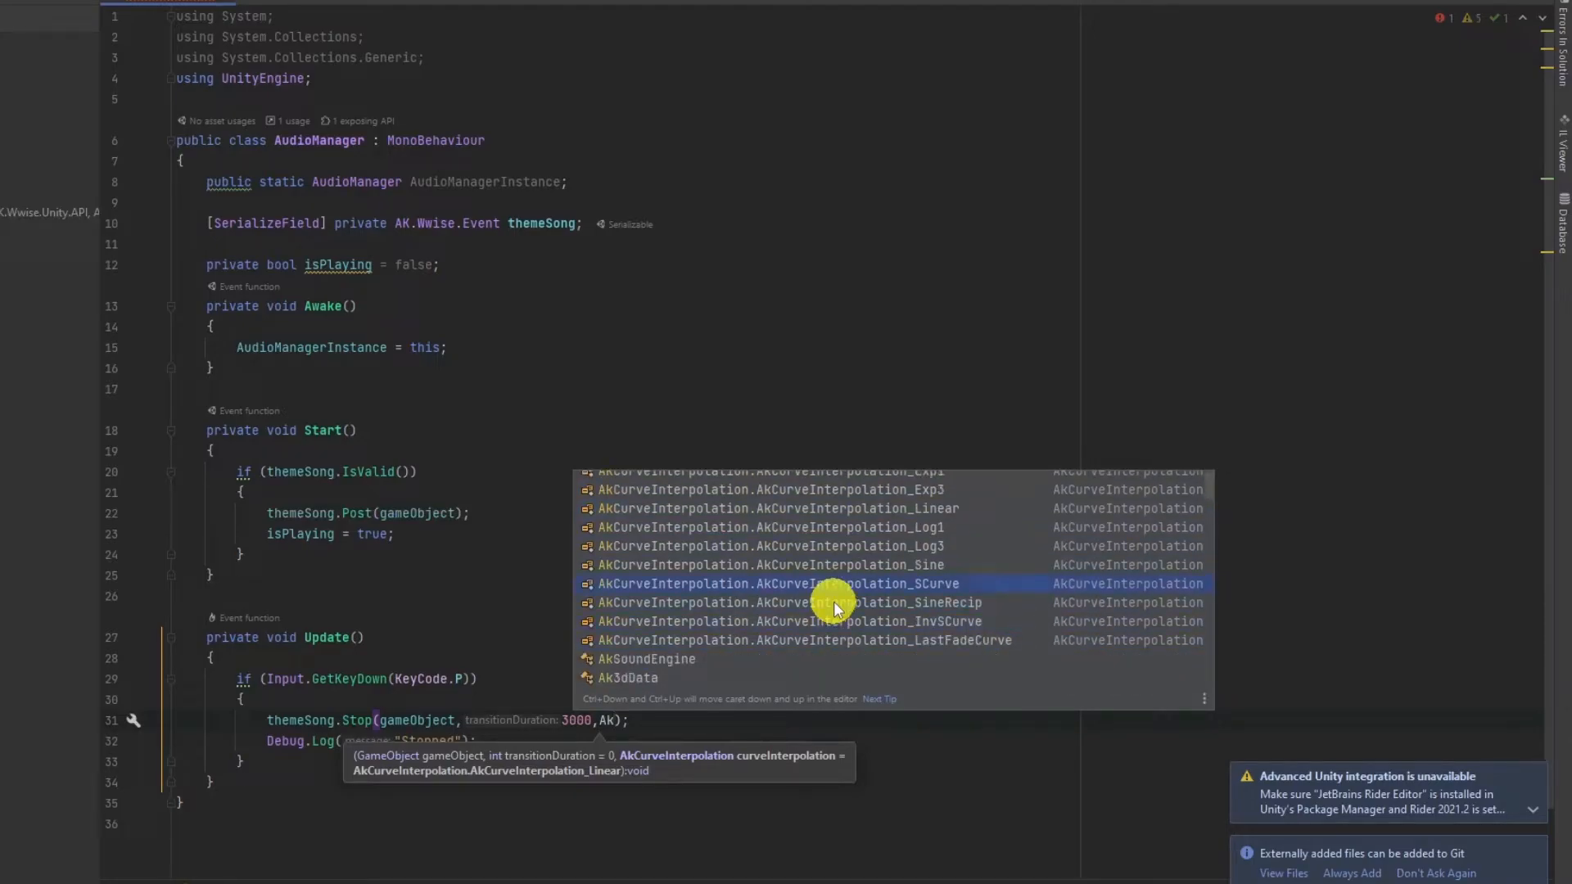
key(Up)
key(Up)
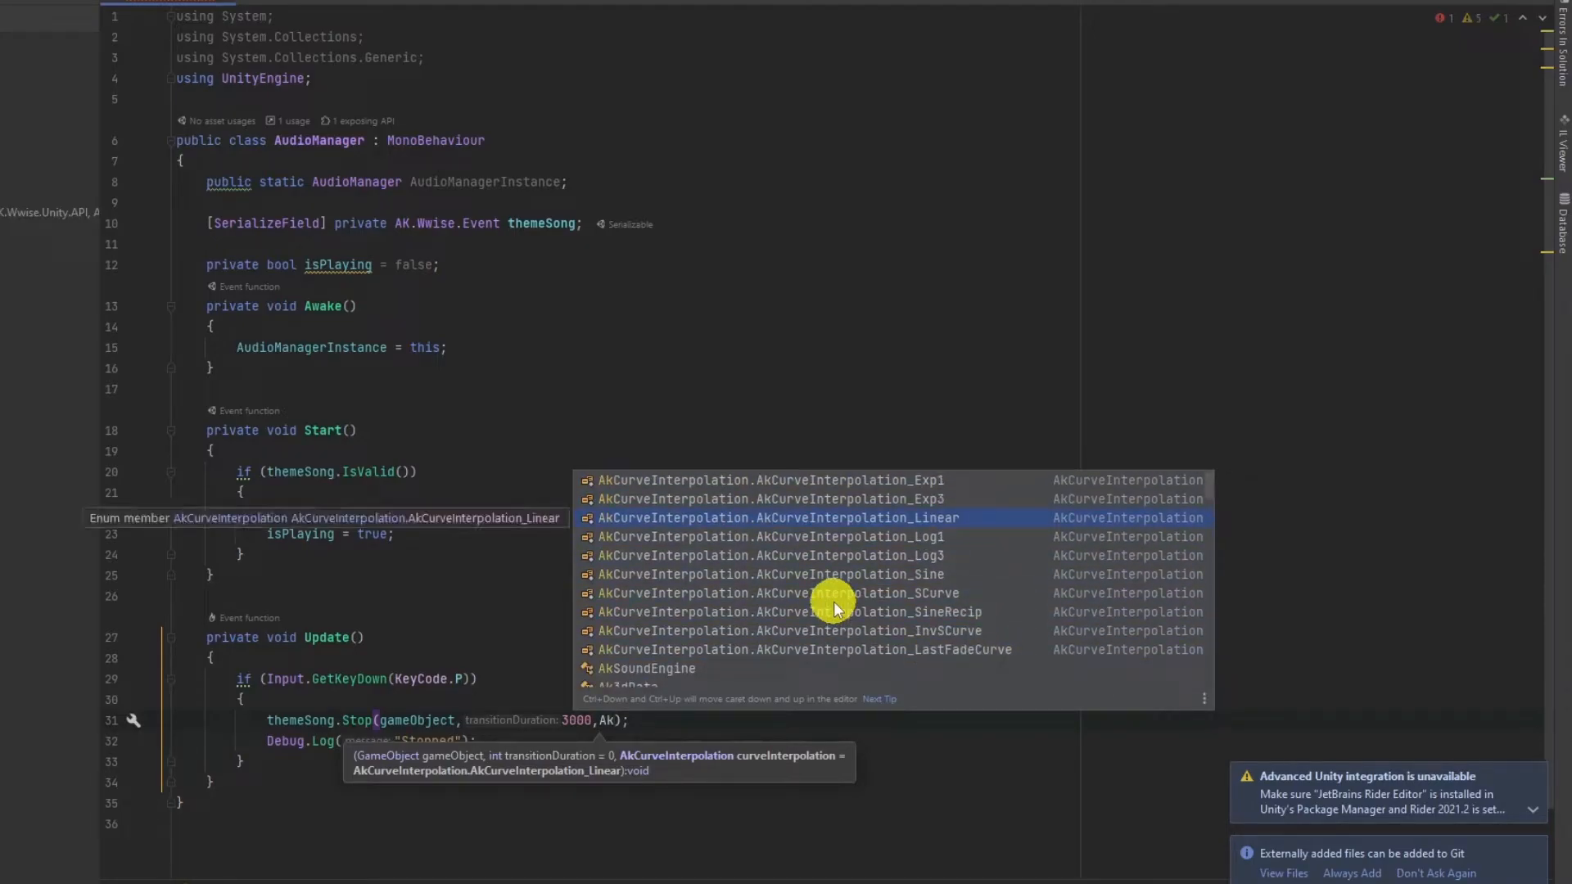
key(Return)
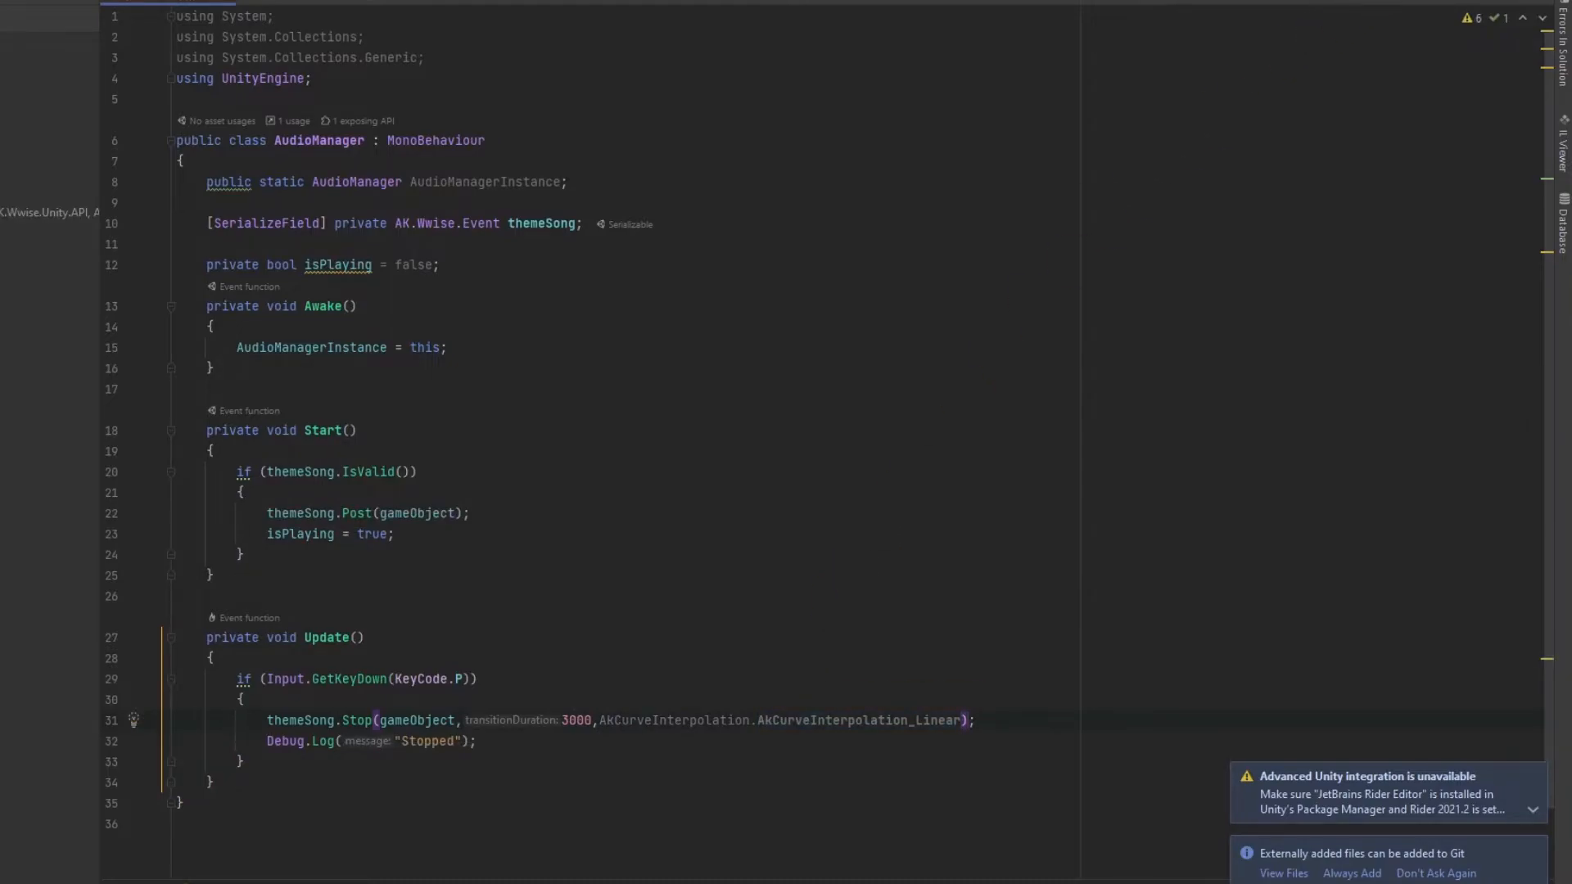
Step: Play-test the scene in Unity again to hear the theme song's linear fade-out, and exit play mode
click(1451, 9)
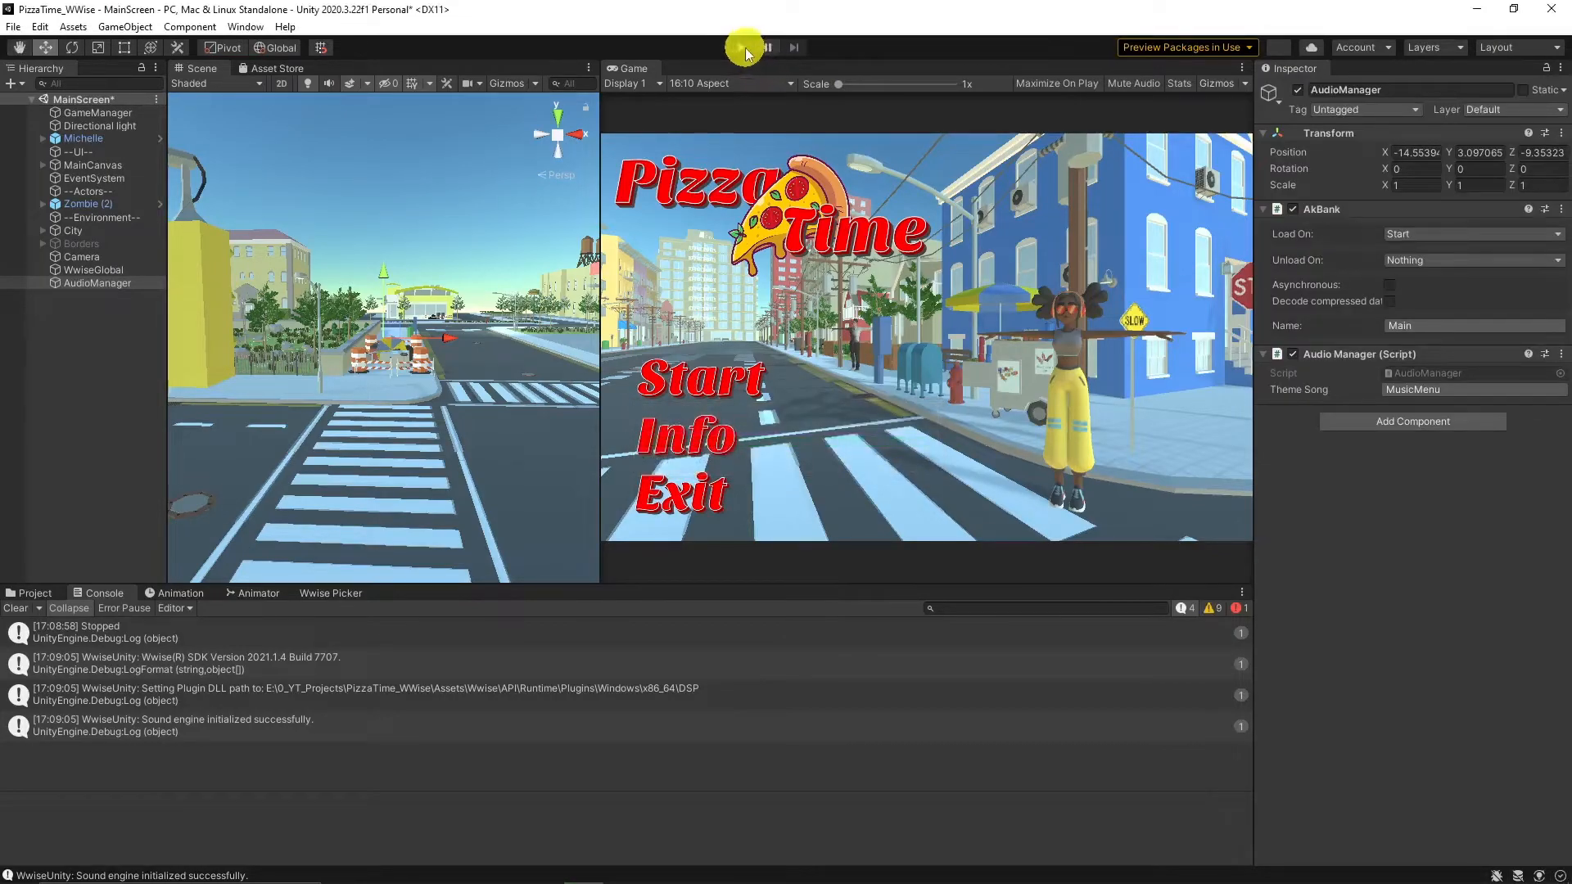
click(741, 49)
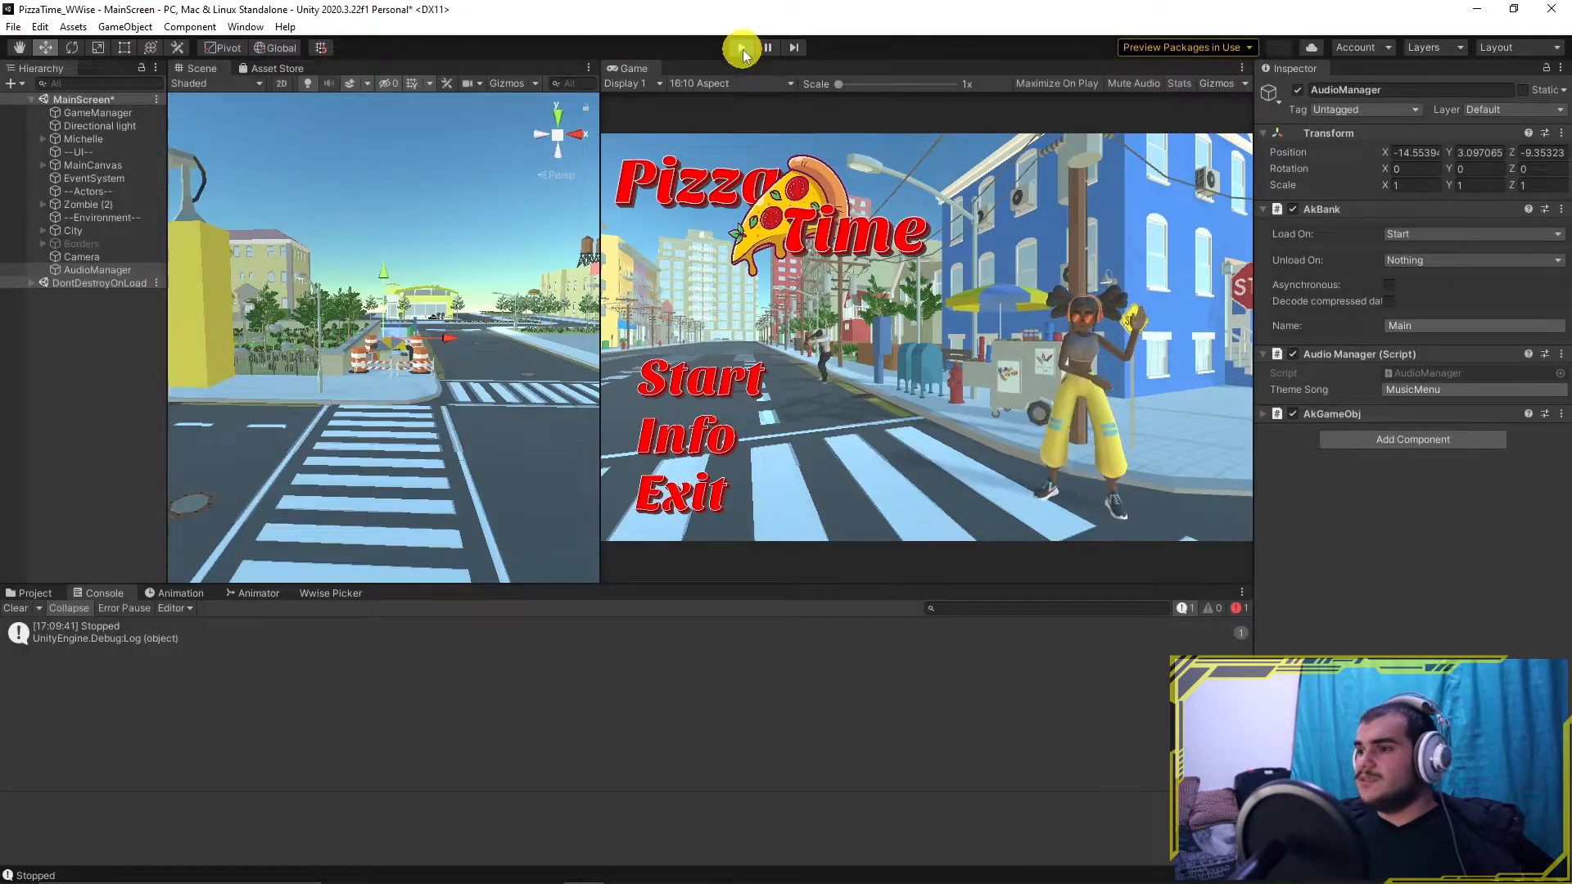
click(742, 49)
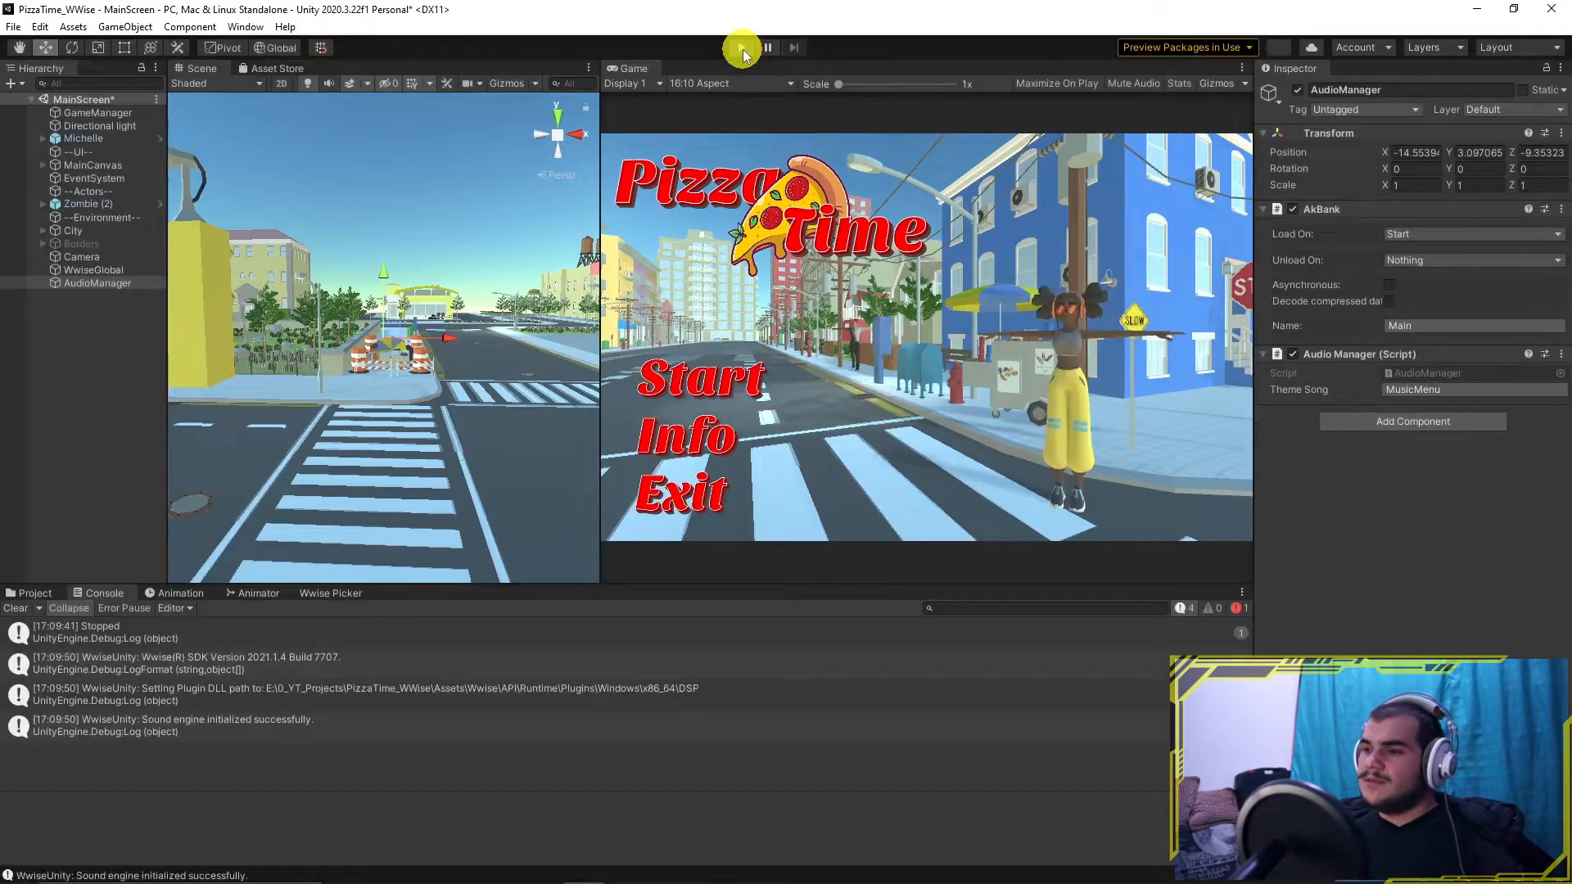
Step: Switch back to the AudioManager script and declare a private uint field named themeSongID above isPlaying
key(alt+Tab)
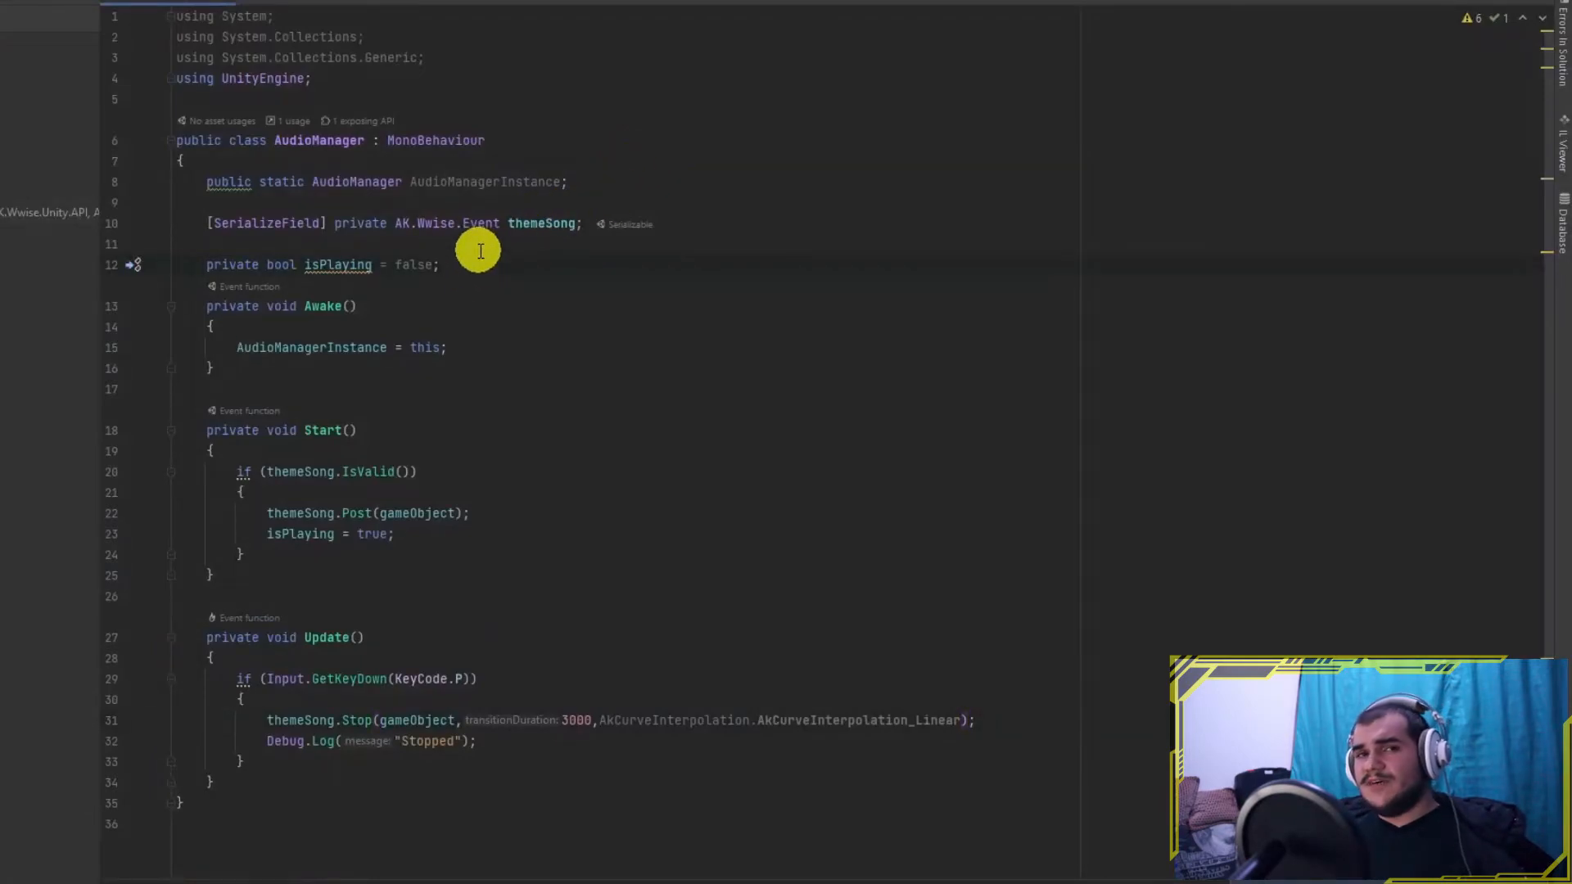
key(Return)
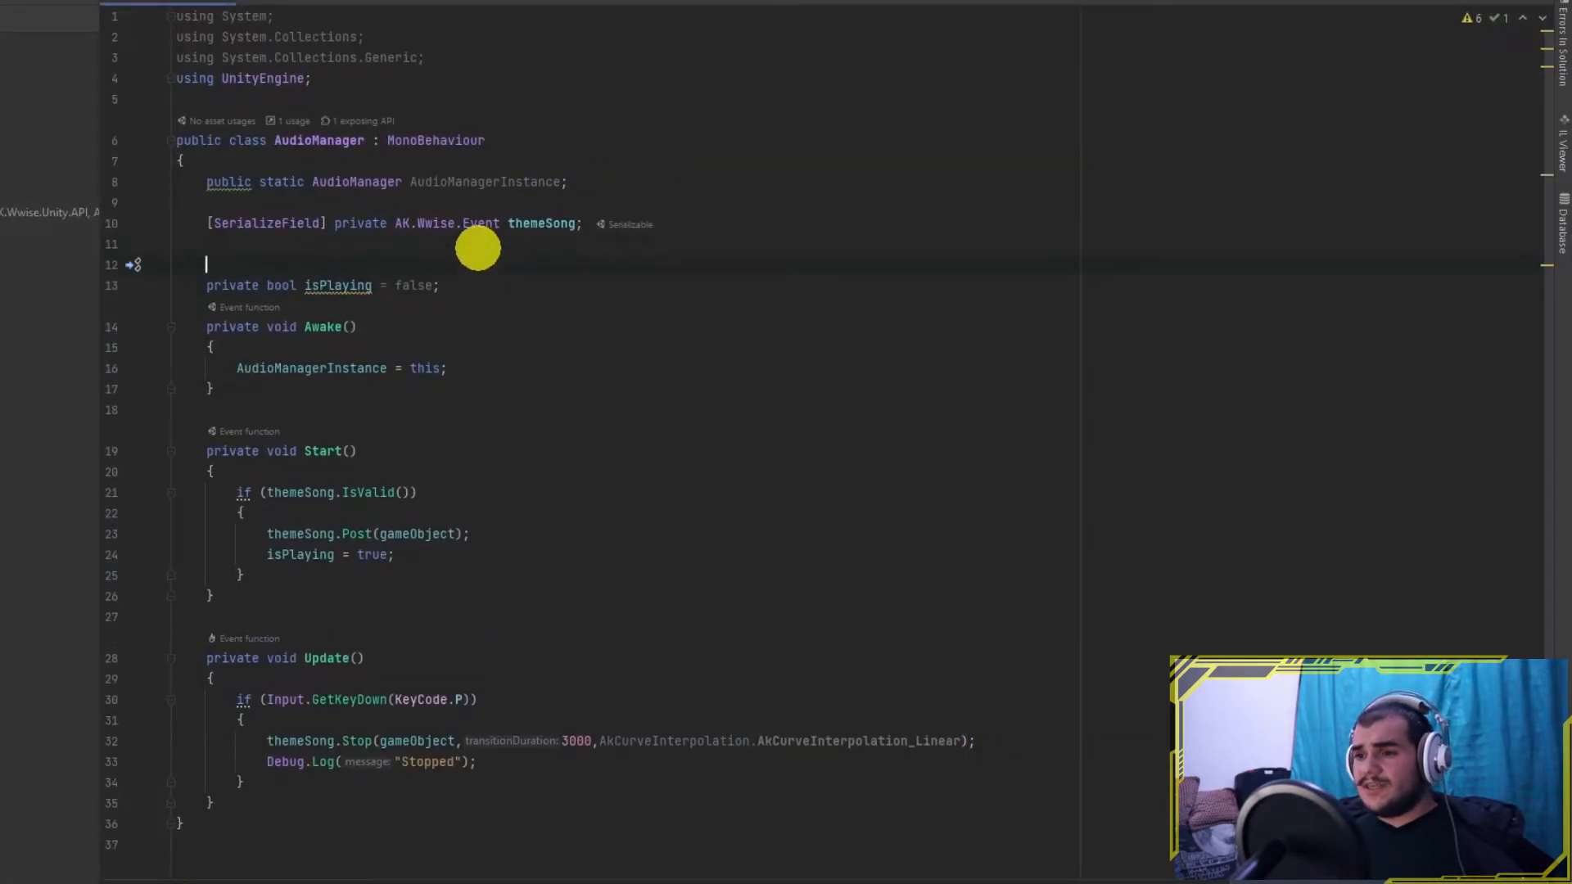
text(private uint themeSongID;)
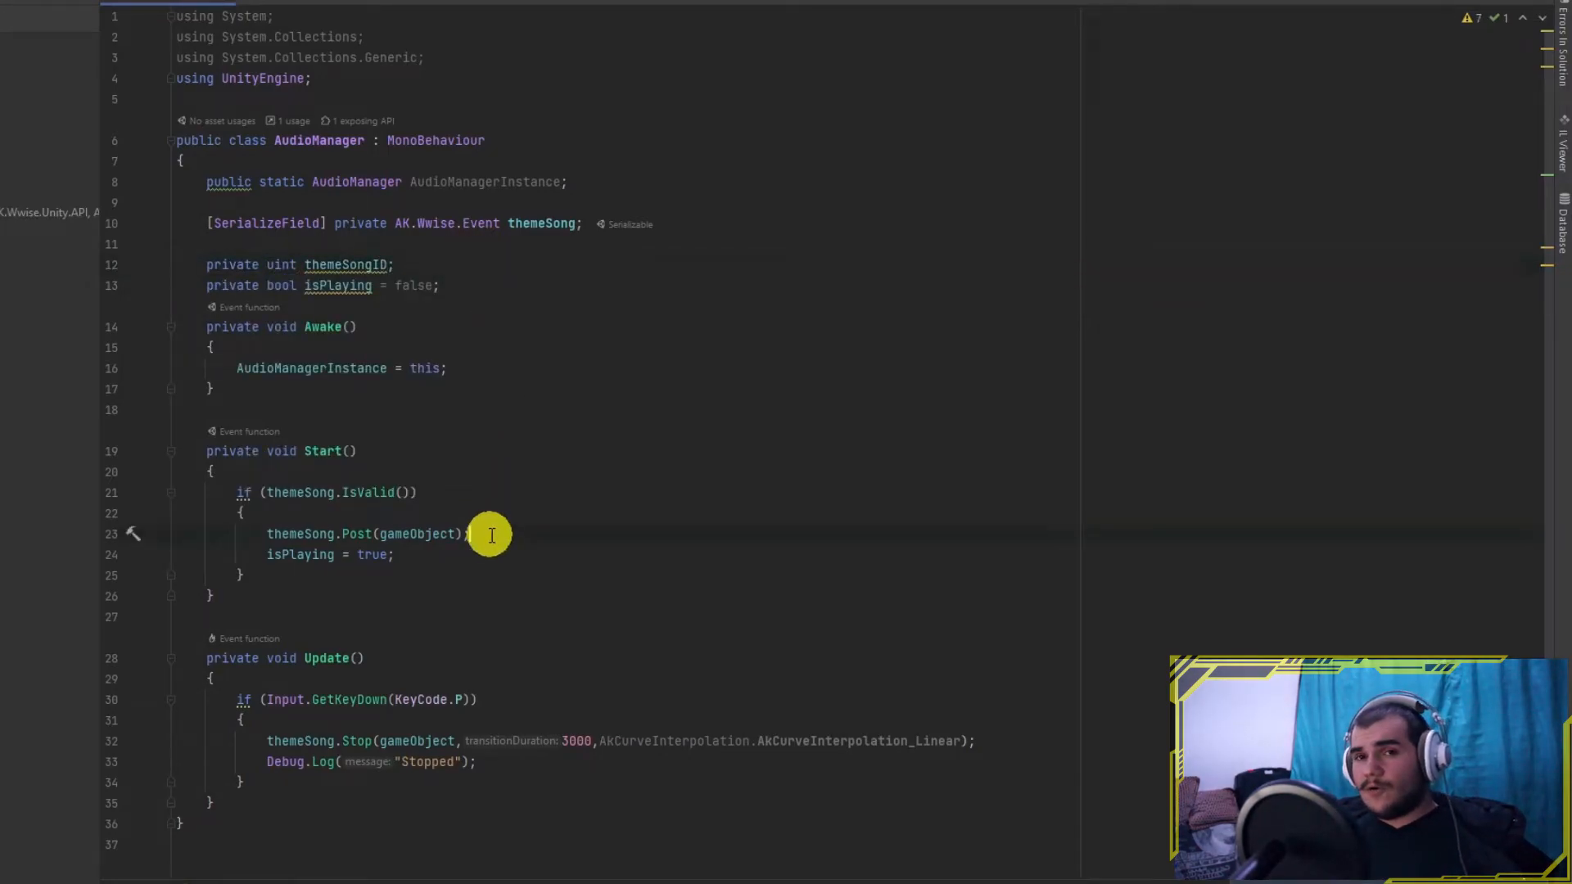
Step: In Start, comment out themeSong.Post(gameObject) and add AkSoundEngine.PostEvent("MusicMenu", gameObject); on the line below it
key(Return)
text(ak)
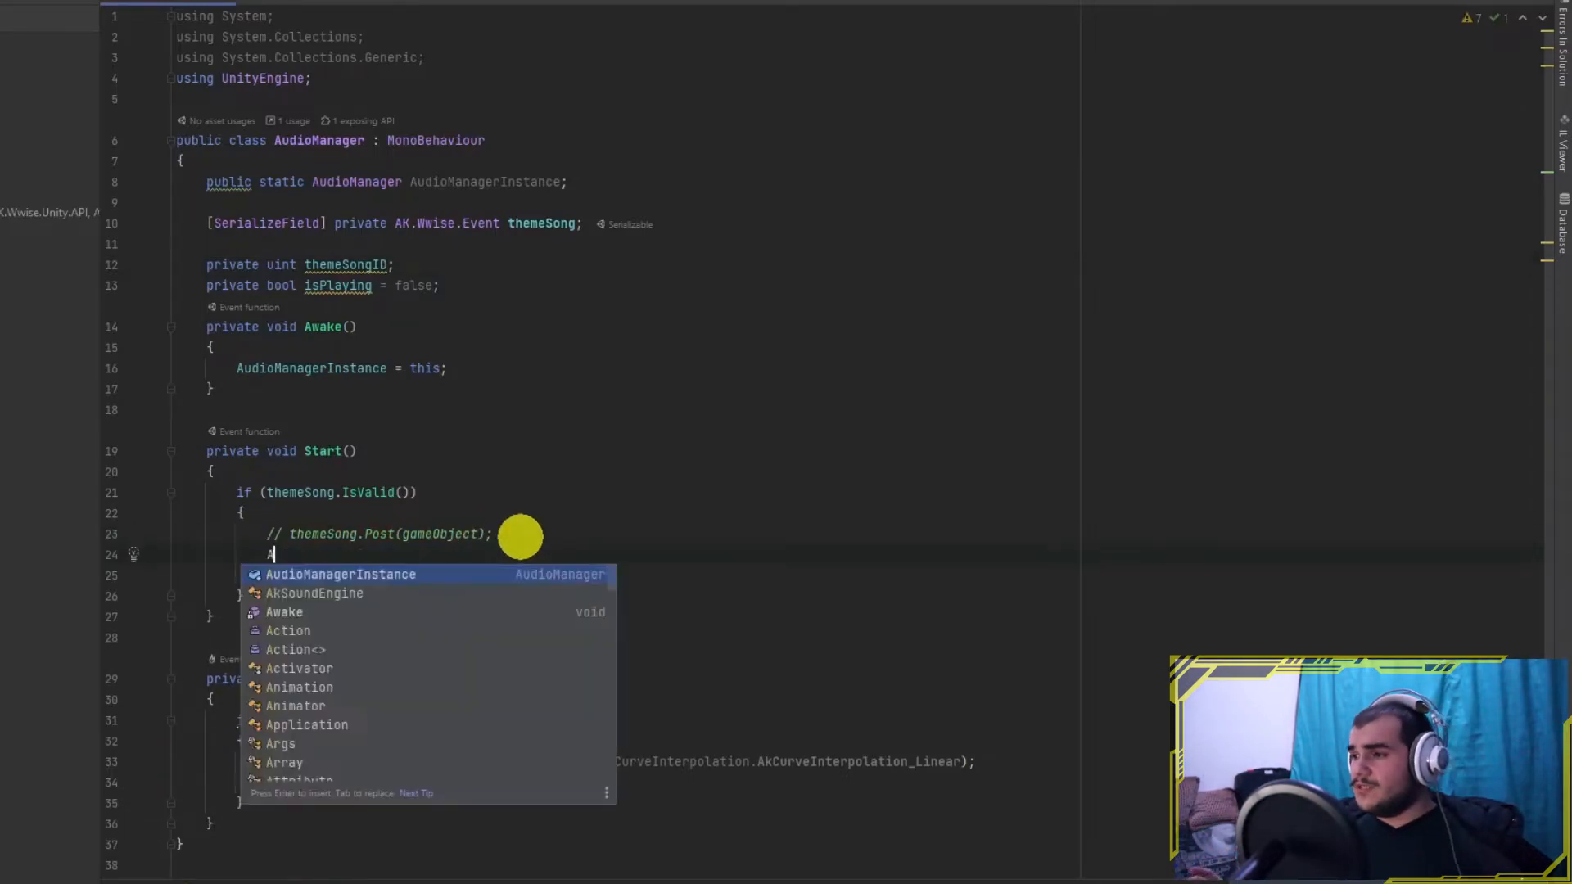
key(Return)
text(.pos)
key(Return)
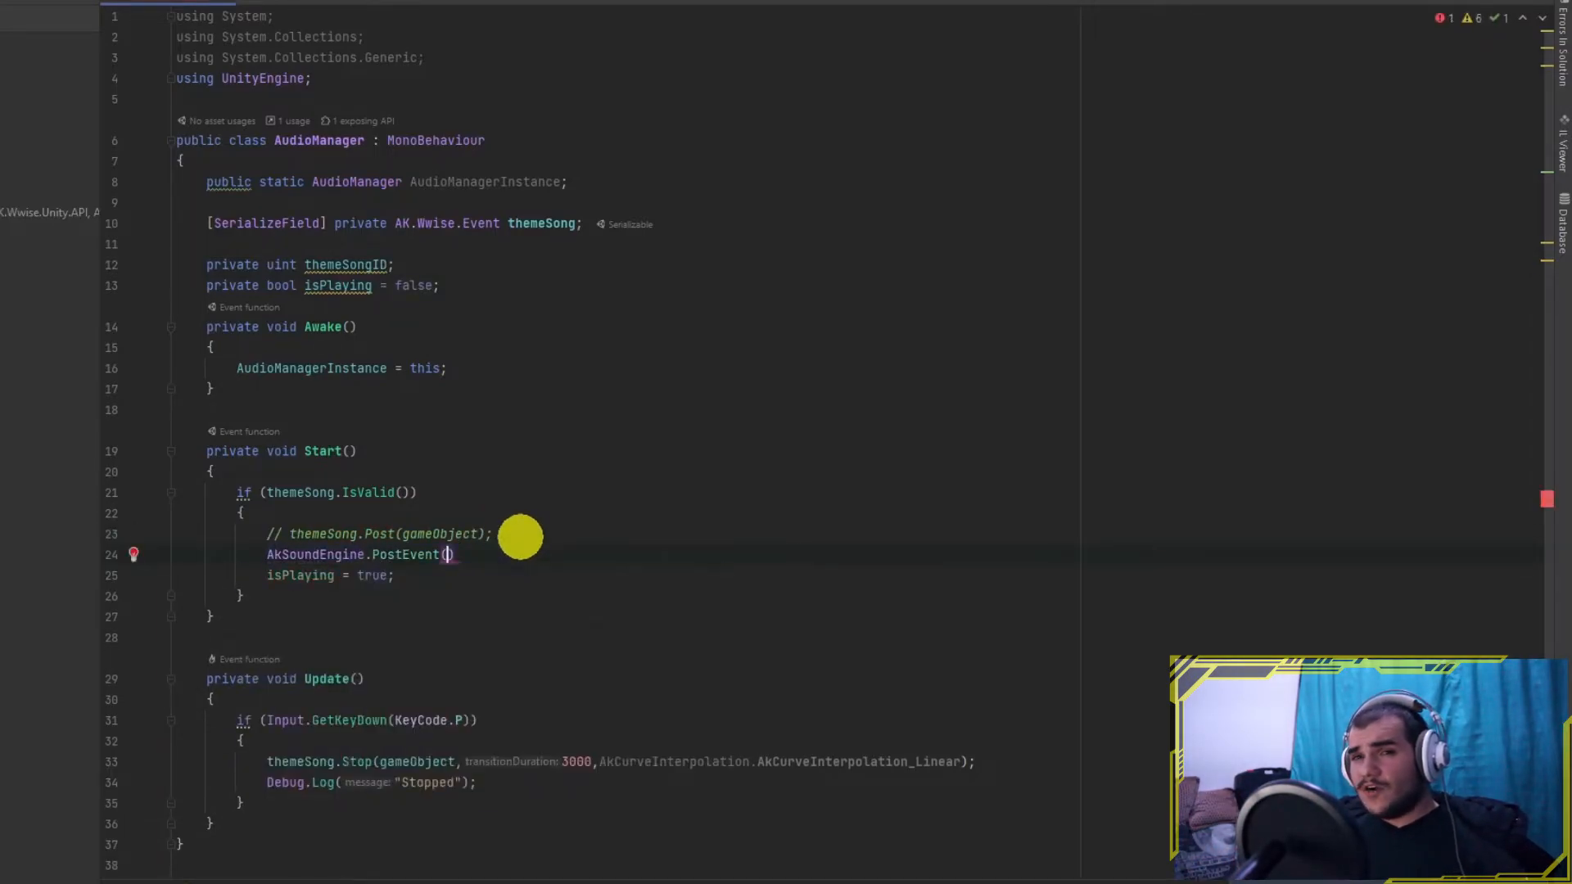
text("M)
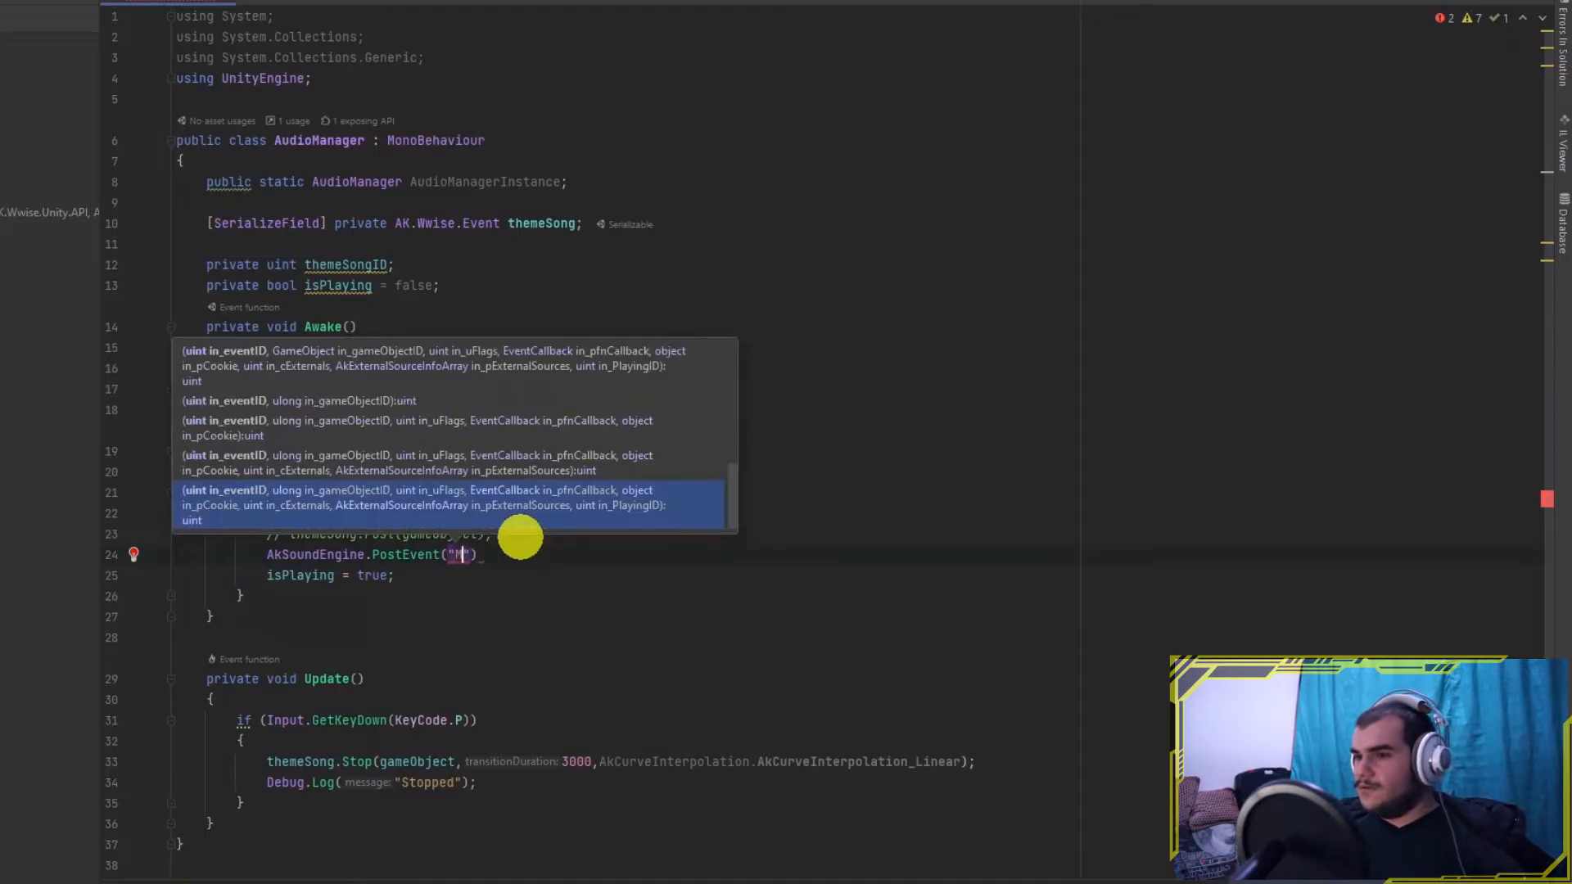
text(usicMenu)
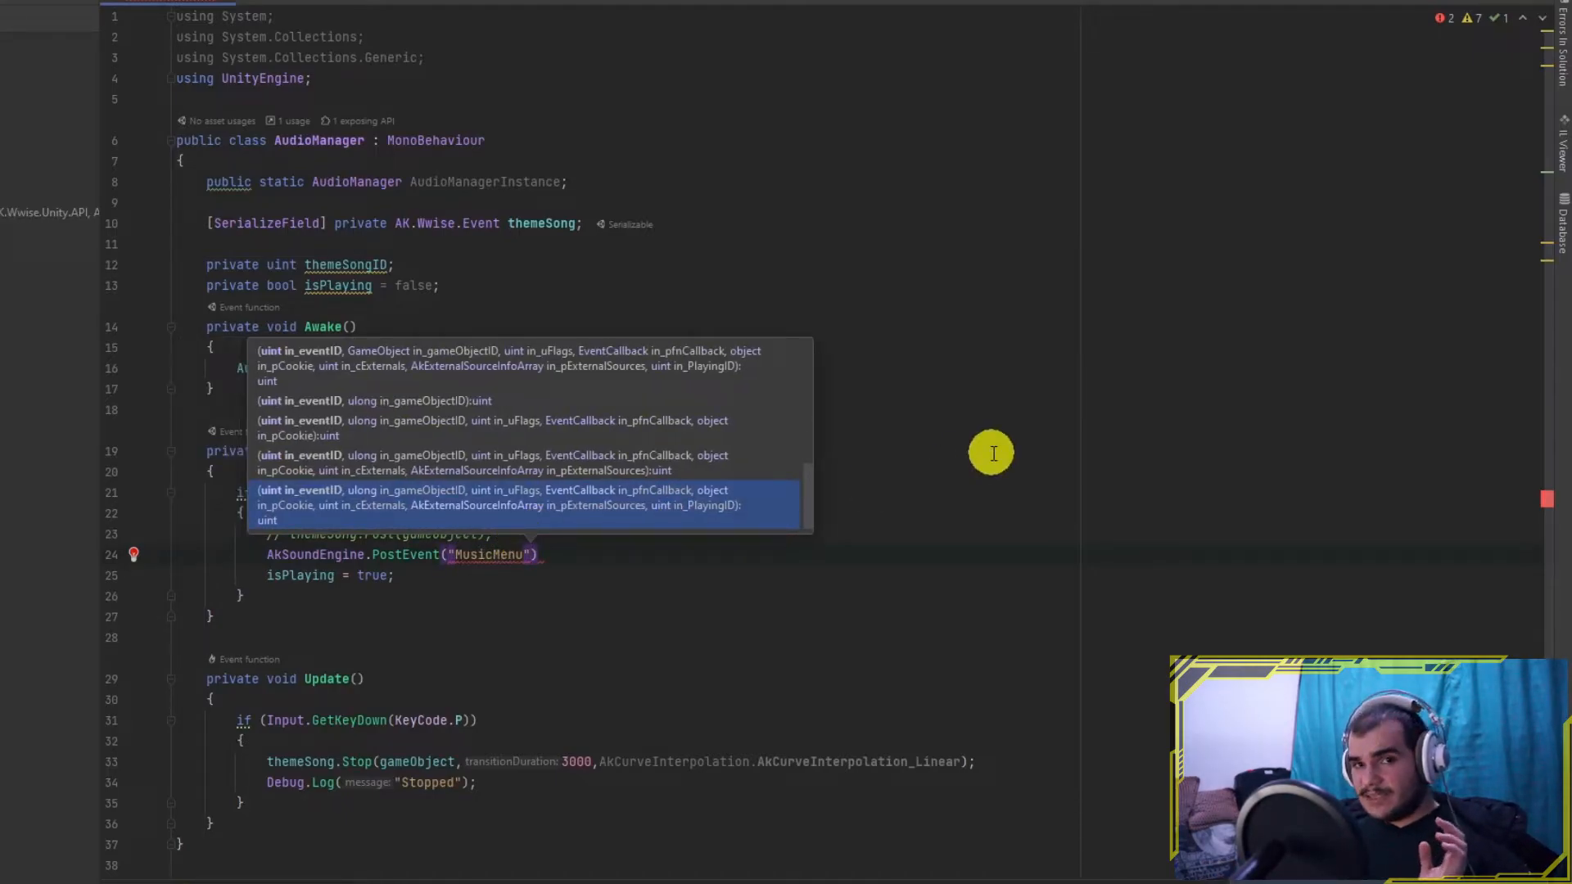
text( ga)
key(Return)
text(;)
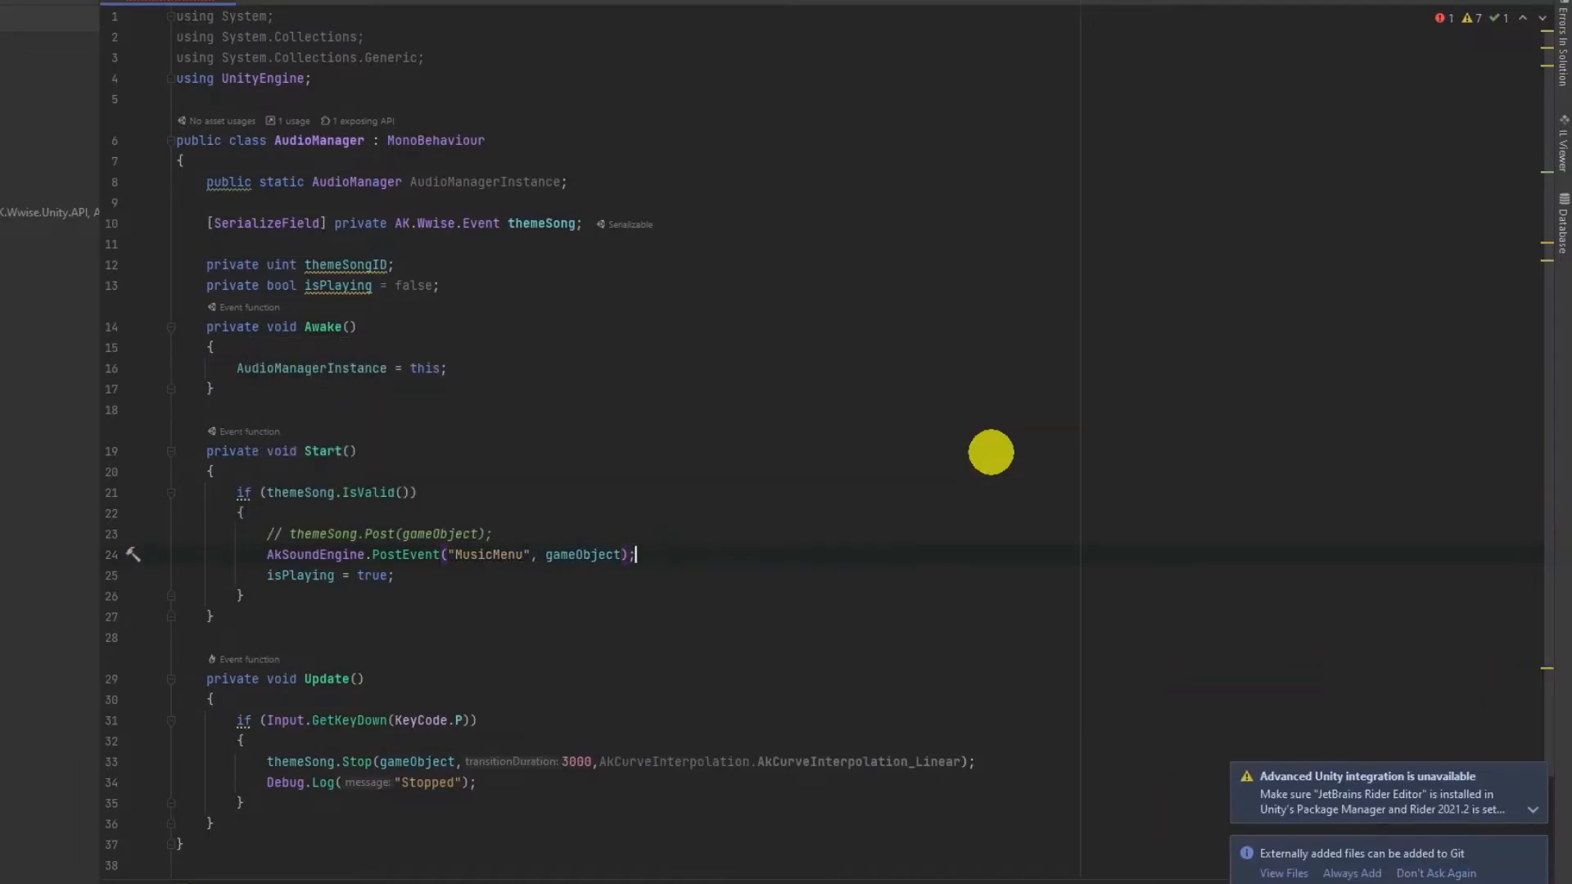
Step: In Update, comment out the themeSong.Stop line and insert an AkSoundEngine.StopPlayingID() call below it
scroll(631, 677, down, 1)
click(1005, 703)
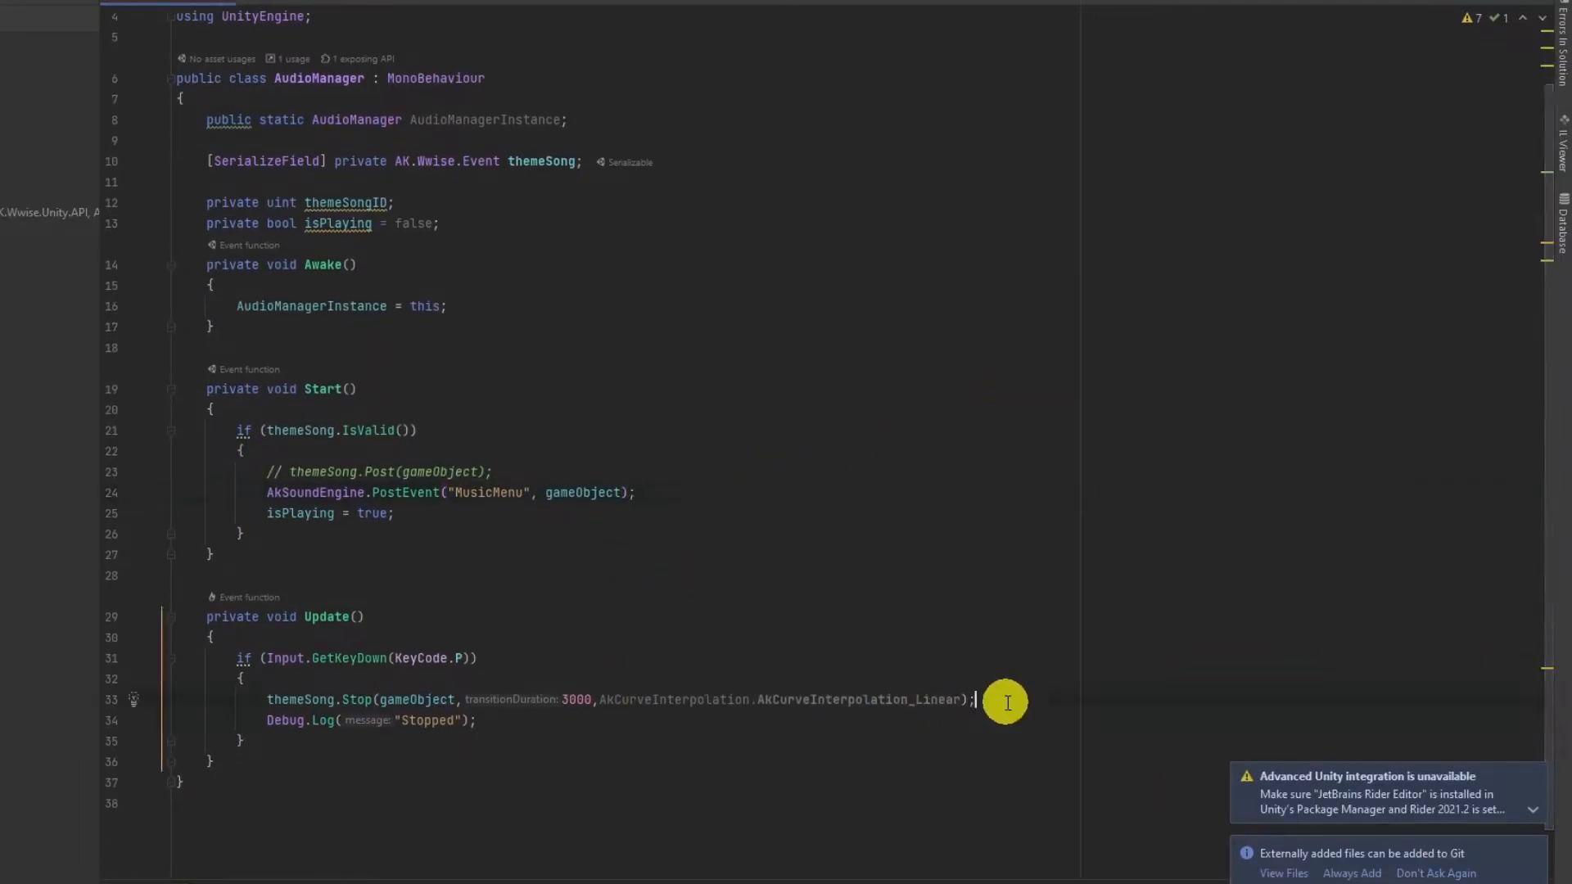
key(Return)
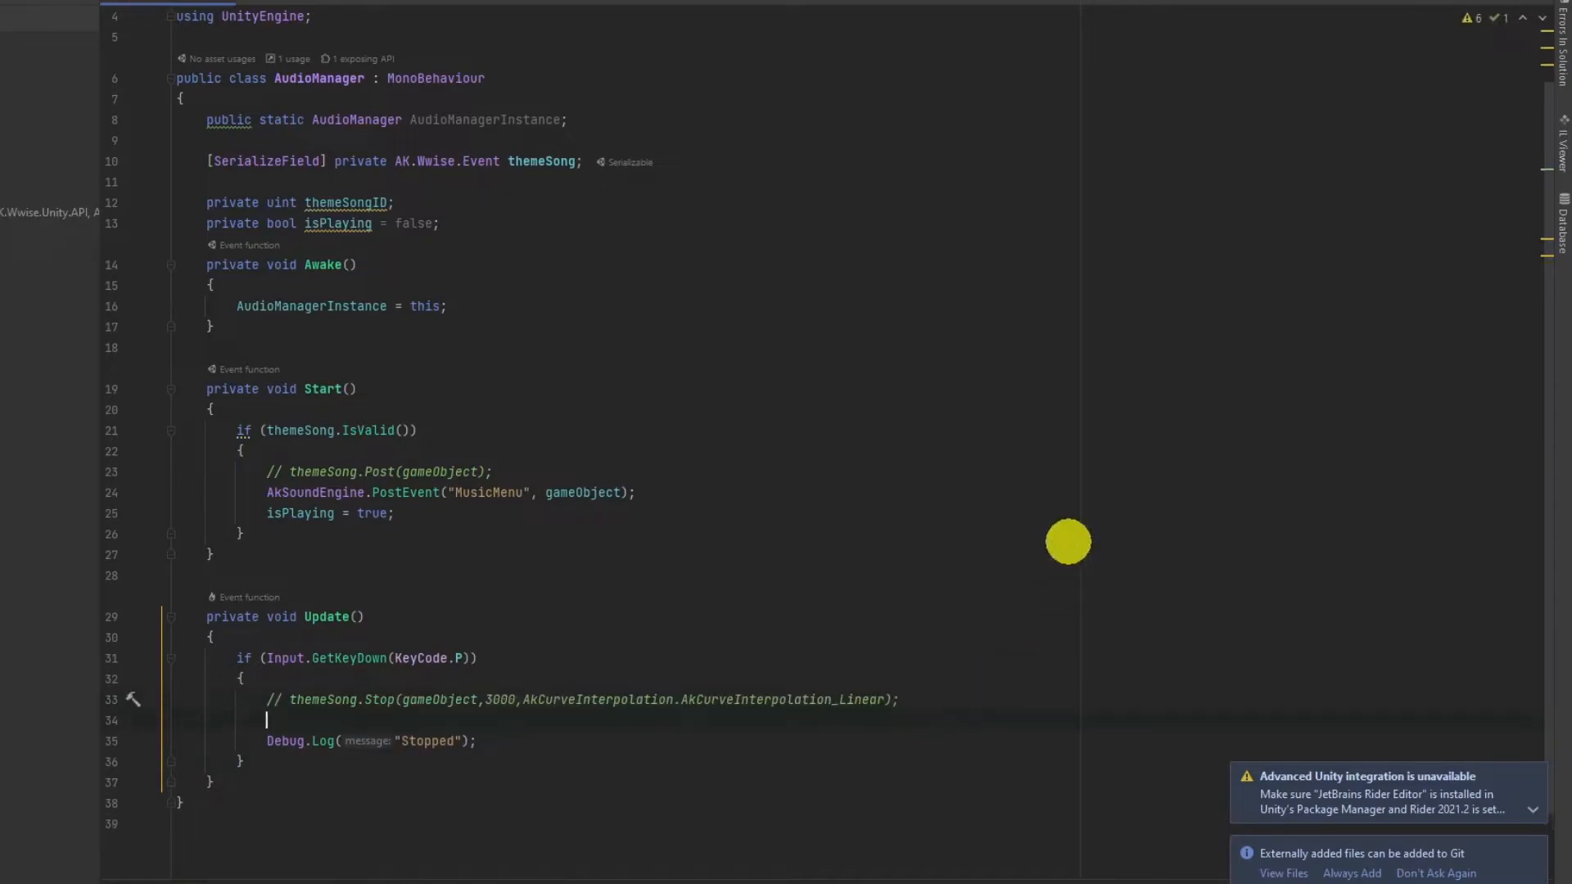
text(akso)
text(StopPlay)
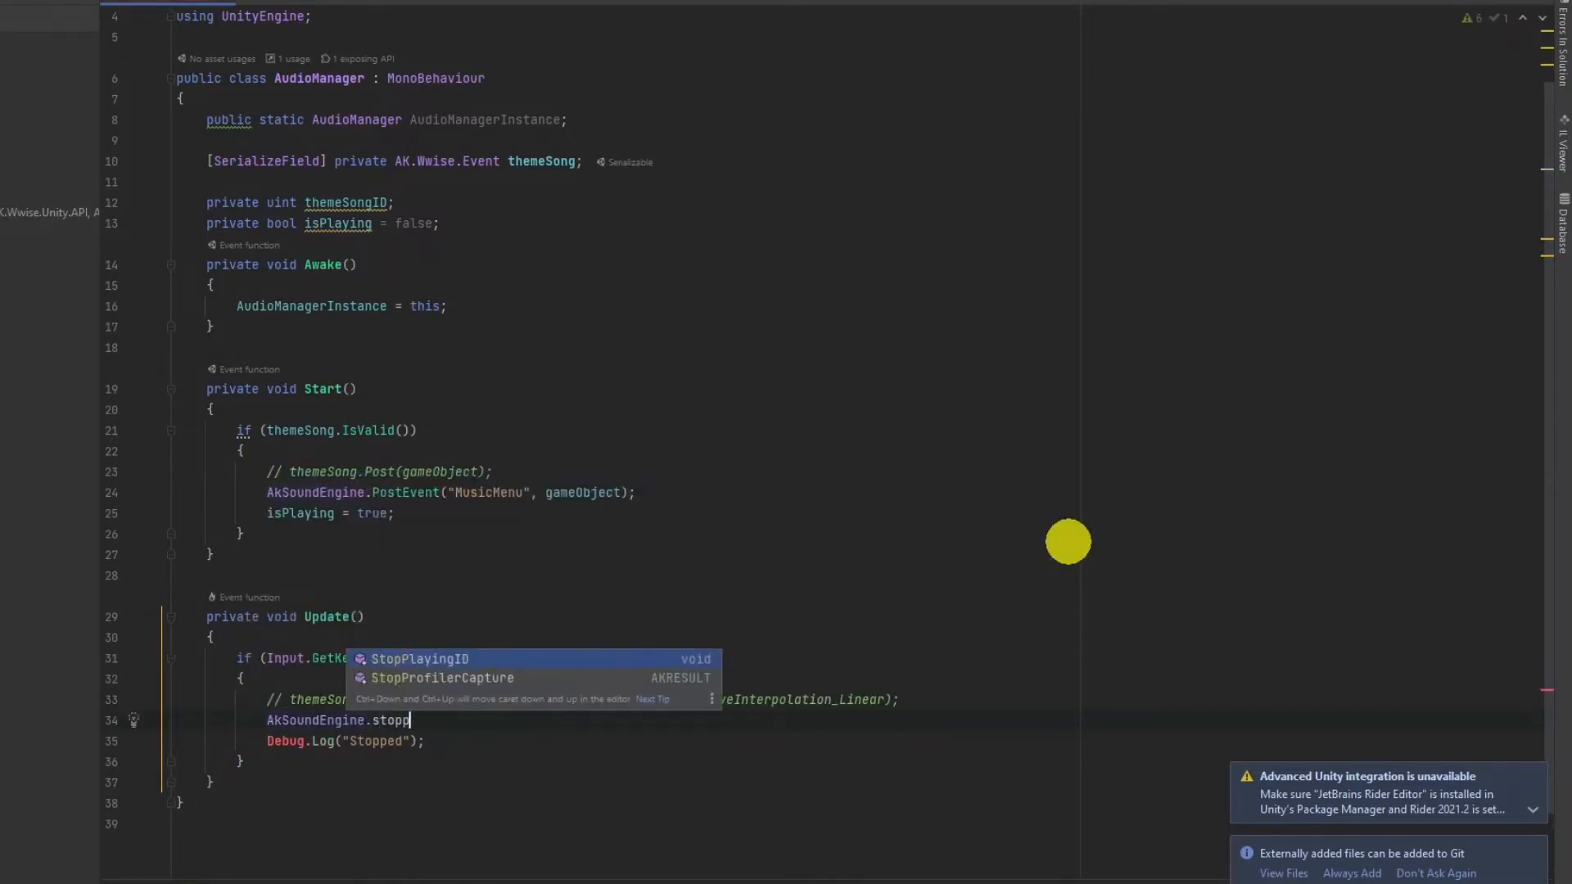
key(Return)
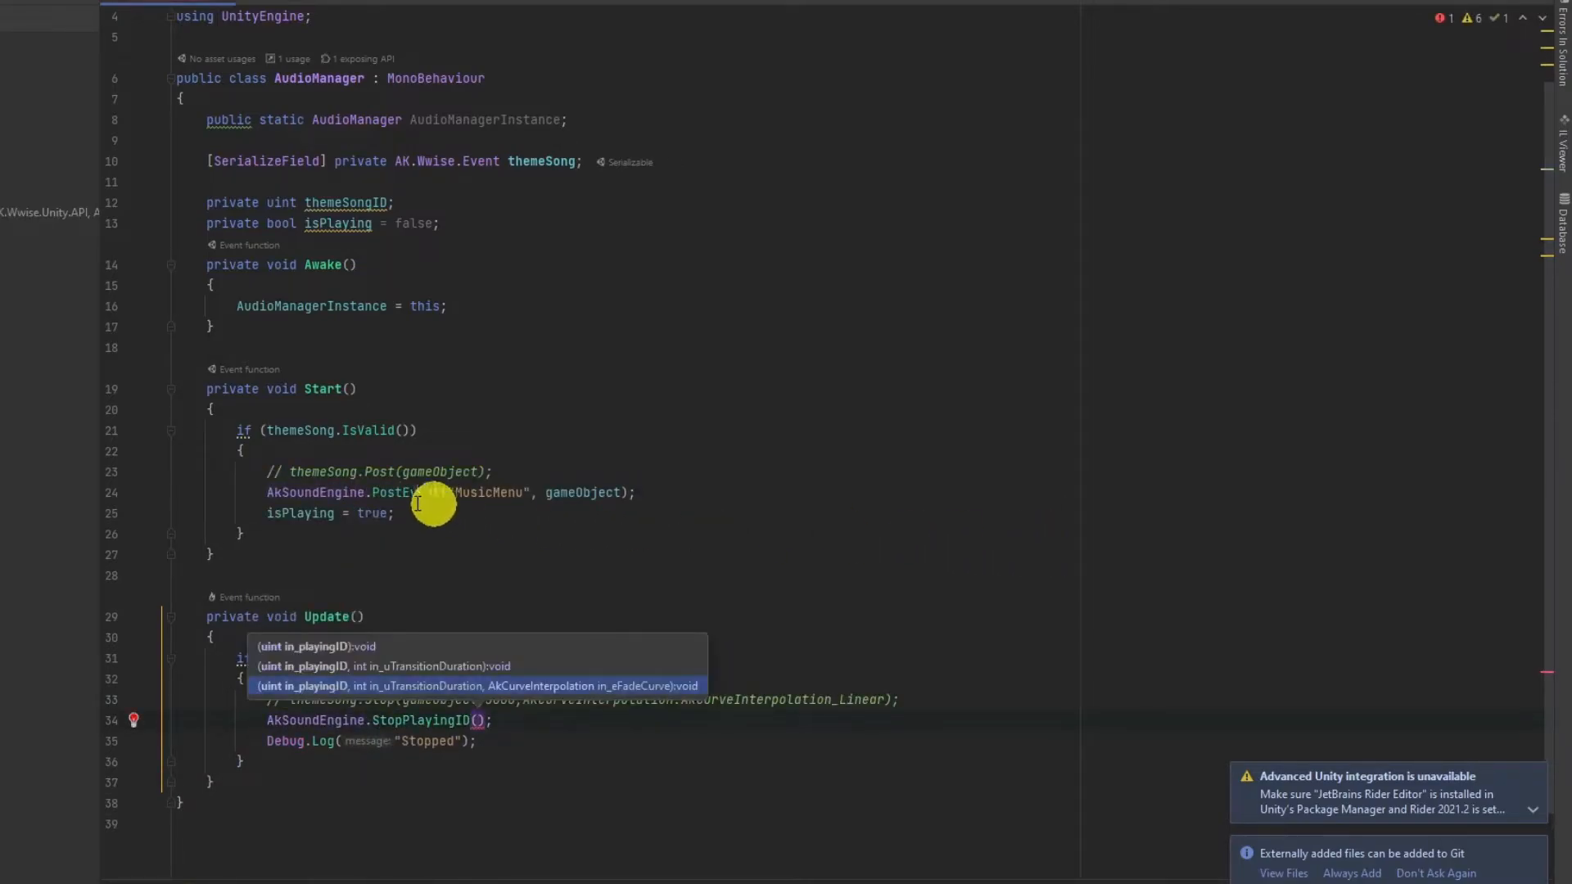
Step: Assign the return value of the AkSoundEngine.PostEvent call to themeSongID
click(264, 493)
text(themeSongID =)
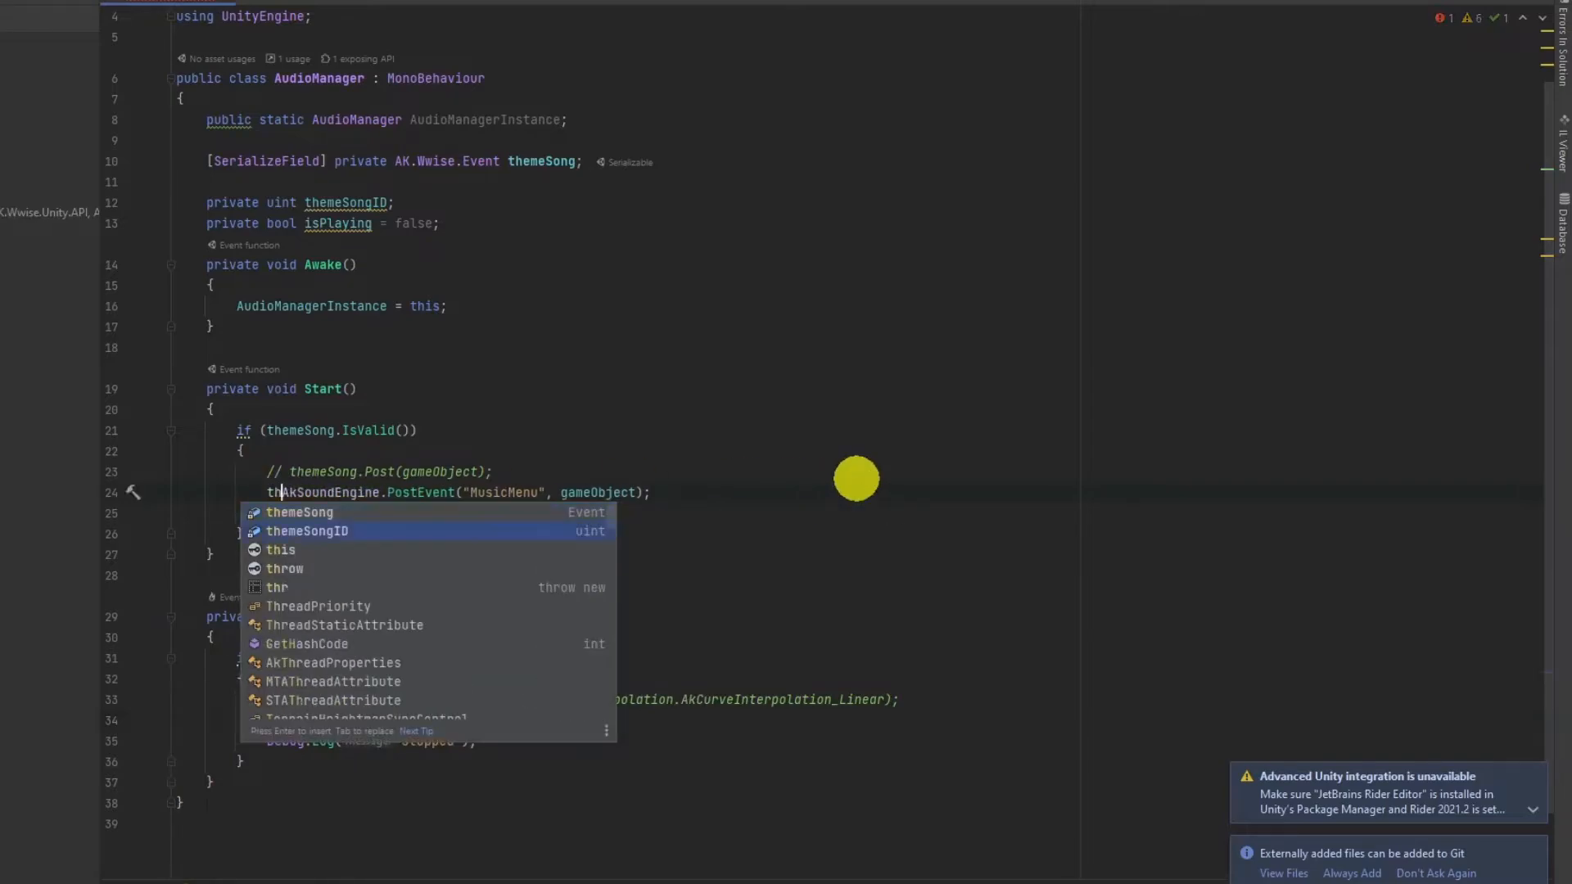
click(759, 448)
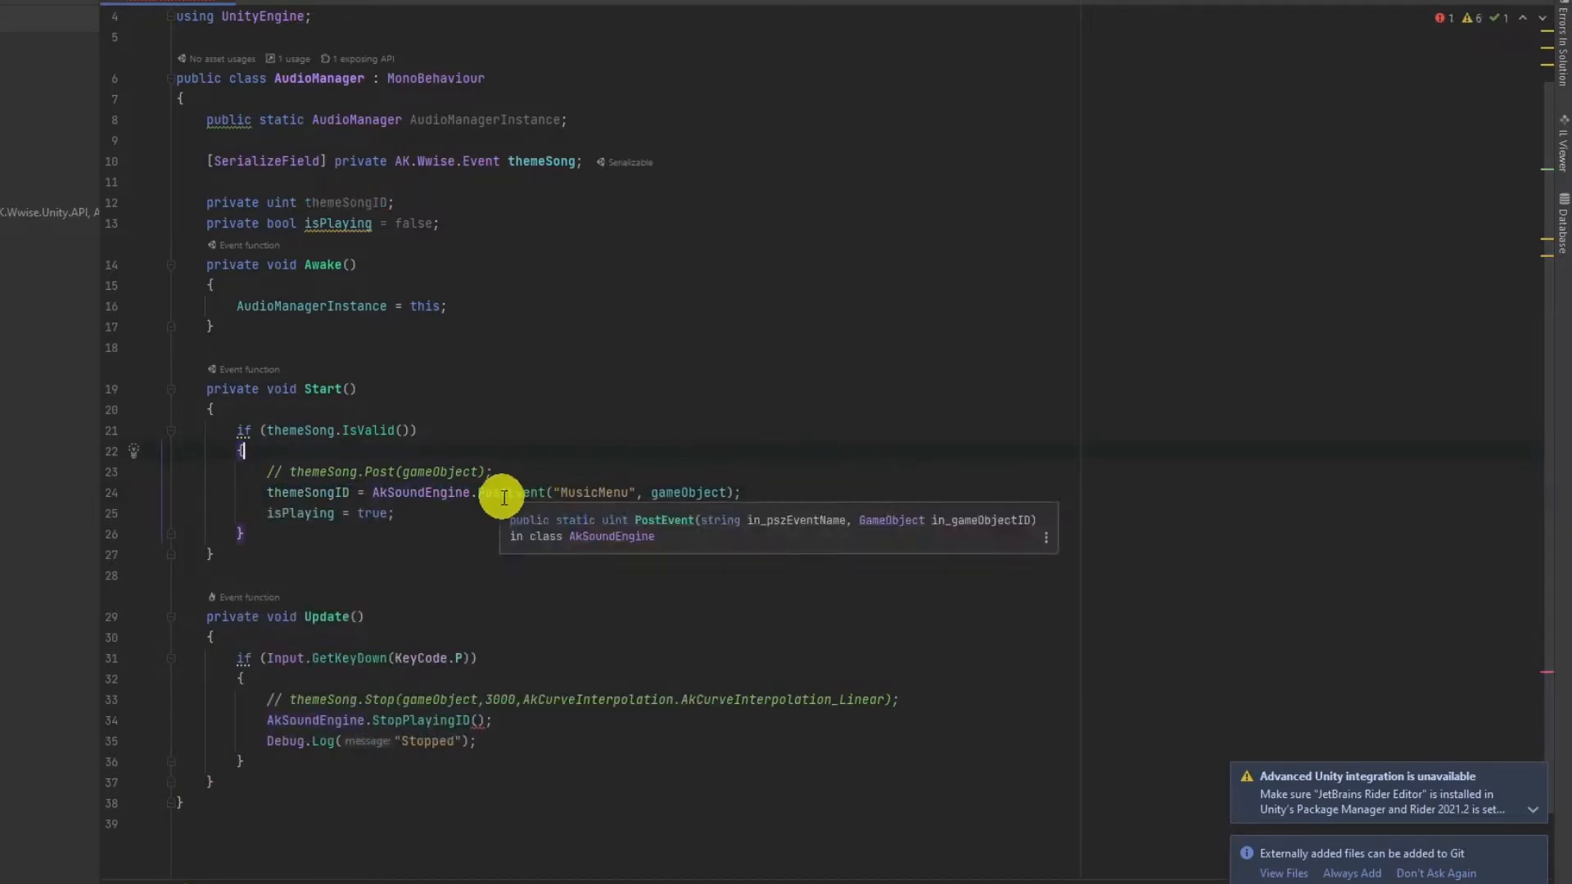
Step: Pass themeSongID, 3000 and AkCurveInterpolation.AkCurveInterpolation_Linear as arguments to StopPlayingID
click(479, 721)
text(th)
key(Return)
text(, )
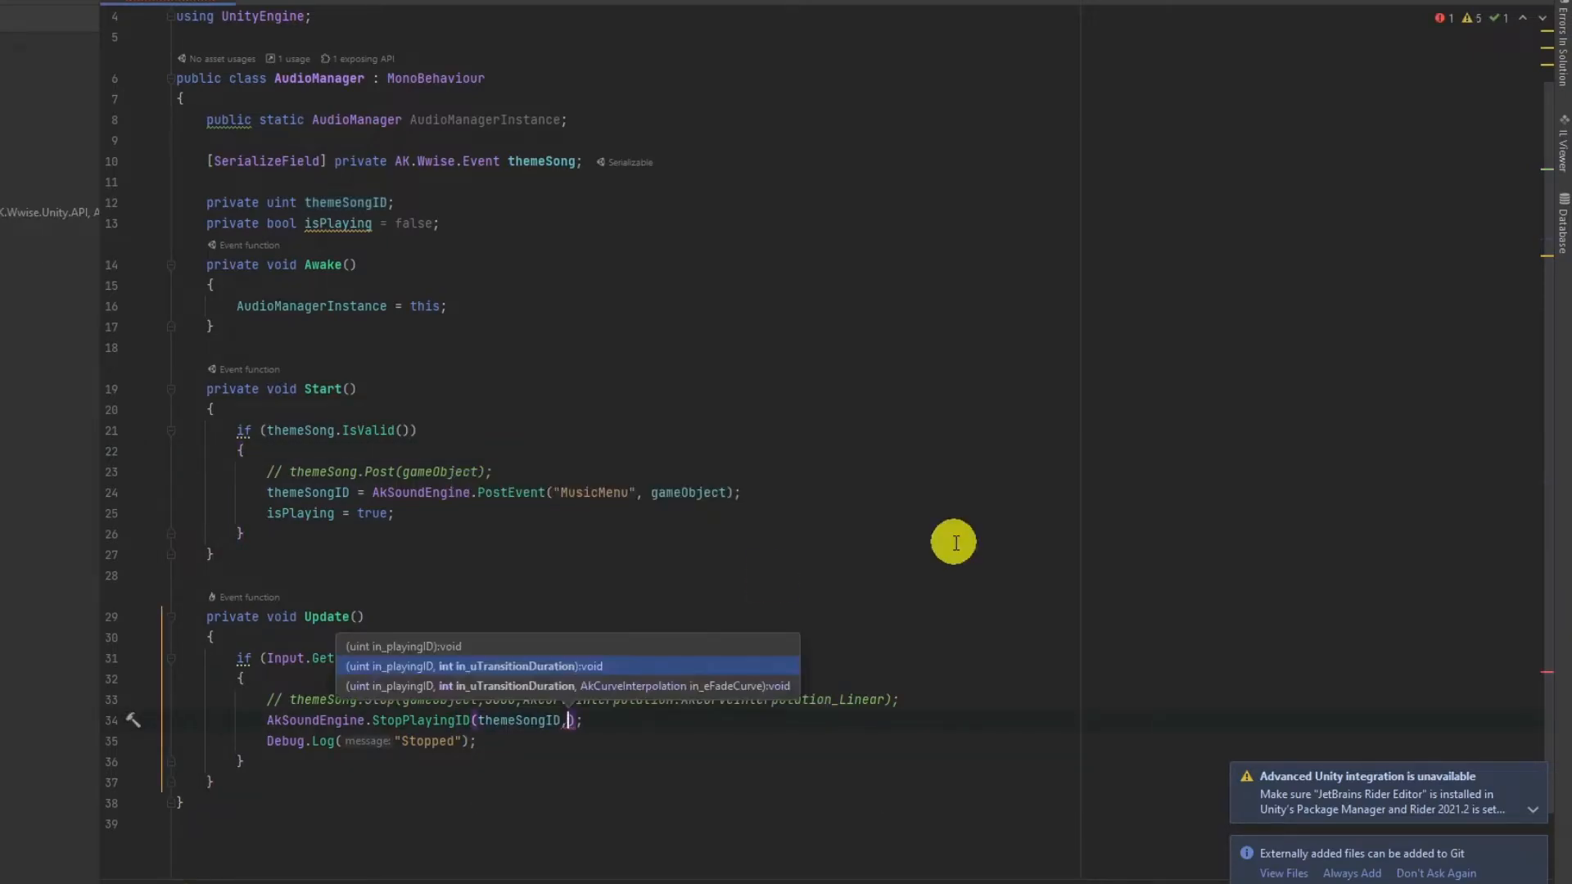
text(3000,AkCurveInterpolation.AkCurveInterpolation_Linear)
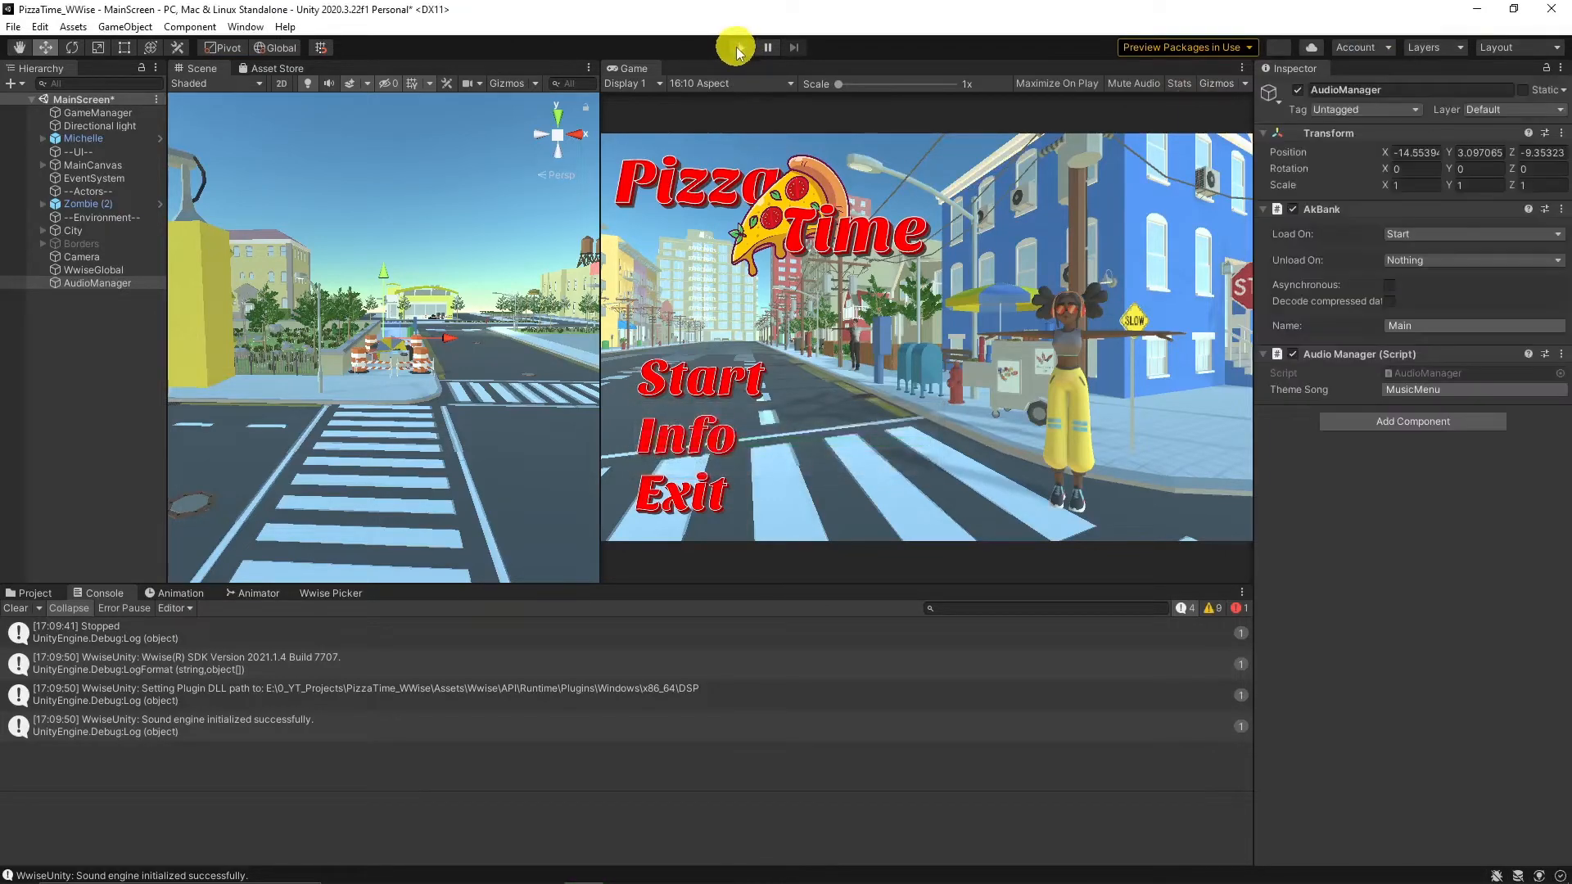
Step: Switch to Unity, play-test stopping the music by its playing ID, and exit play mode
click(741, 49)
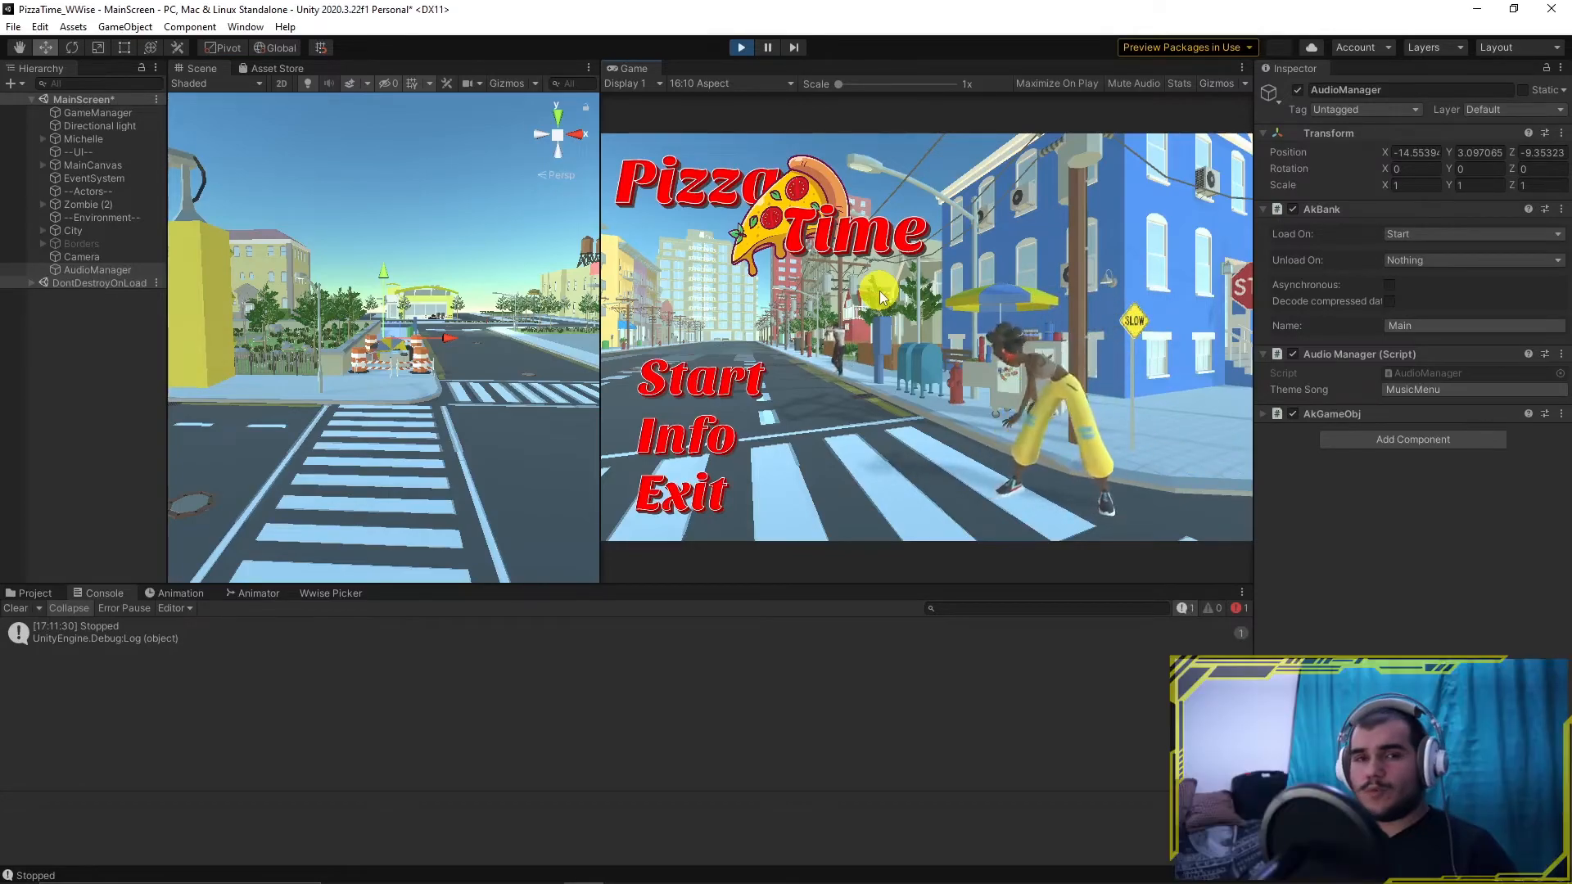
click(742, 47)
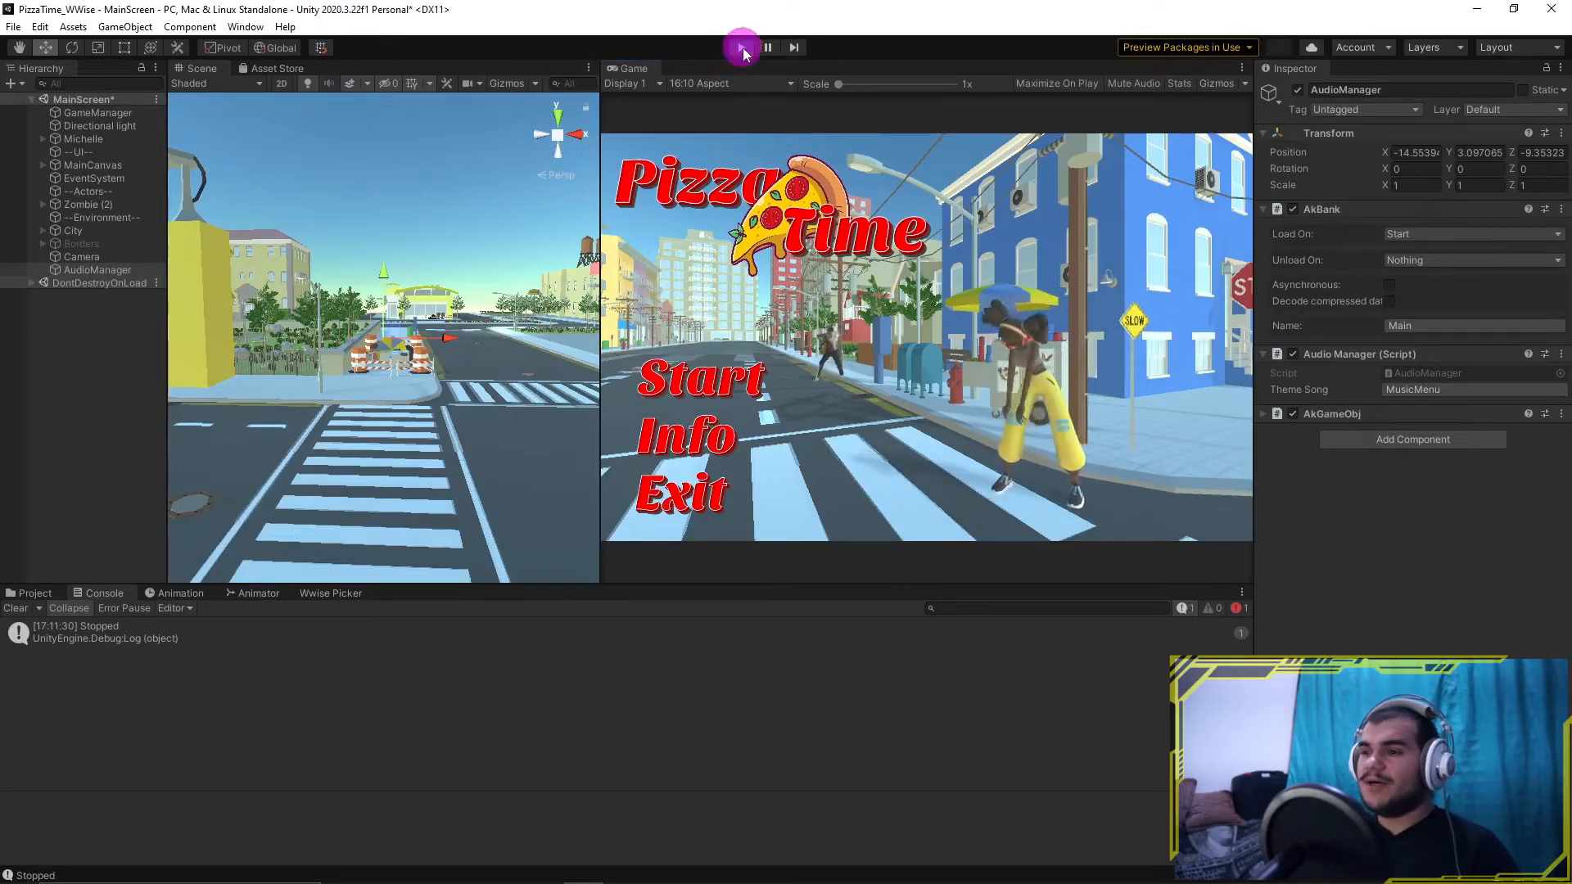
Step: Reopen the AudioManager script and comment out the StopPlayingID and Debug.Log("Stopped") lines in Update
double_click(1425, 373)
scroll(528, 512, down, 1)
click(266, 642)
key(ctrl+slash)
key(ctrl+slash)
Step: Below the commented lines, add an if (isPlaying) / else block with a Debug.Log(); call in the if branch
click(523, 671)
text(if)
key(Tab)
key(Return)
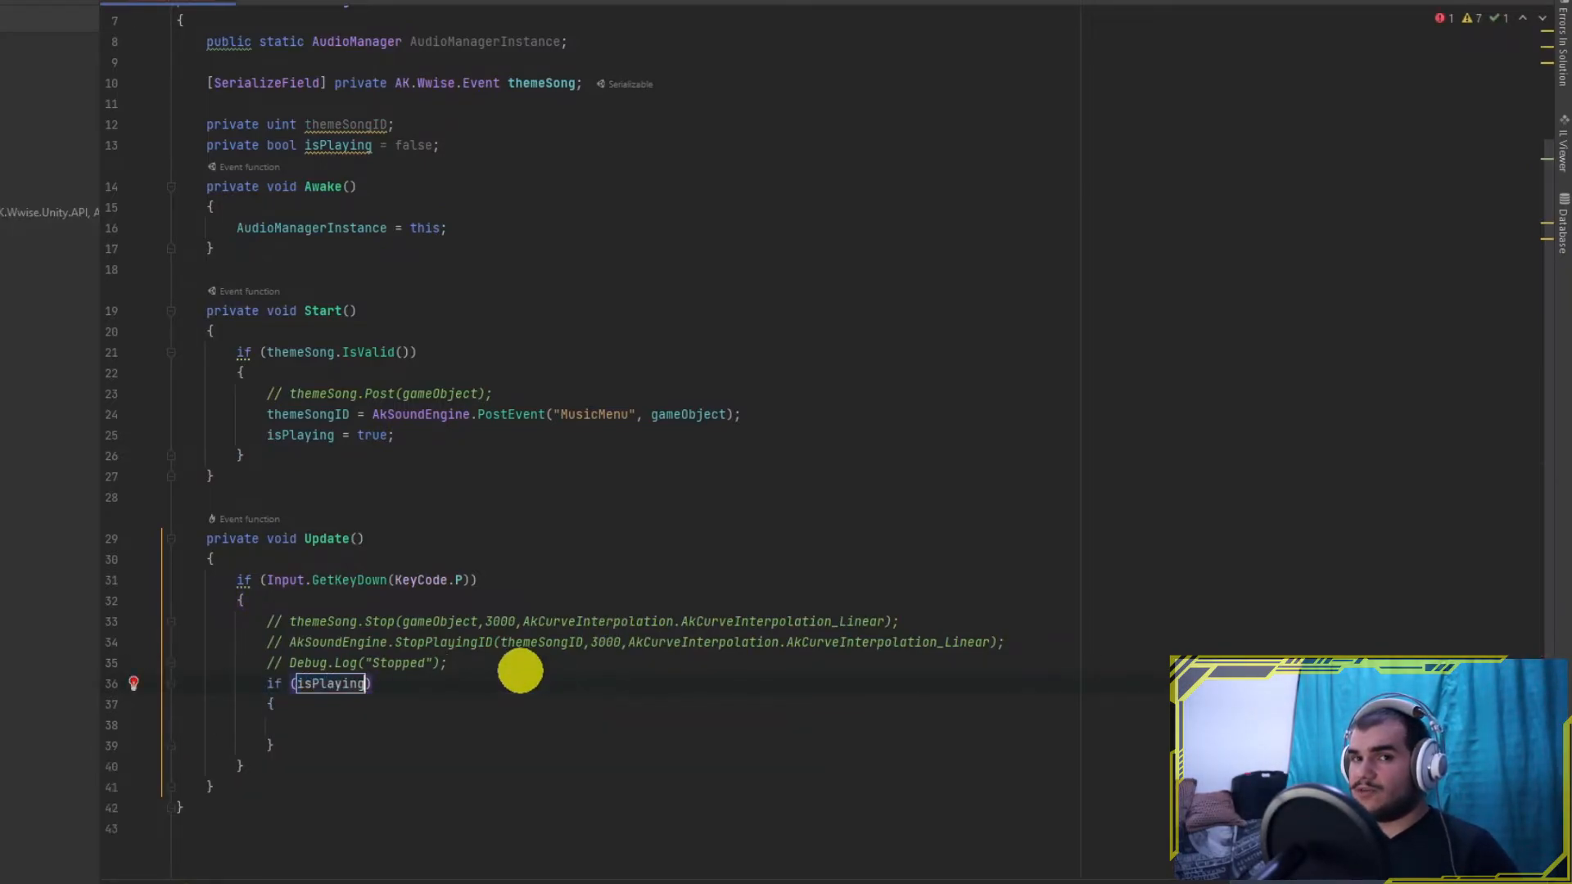
text(Debug.Log();)
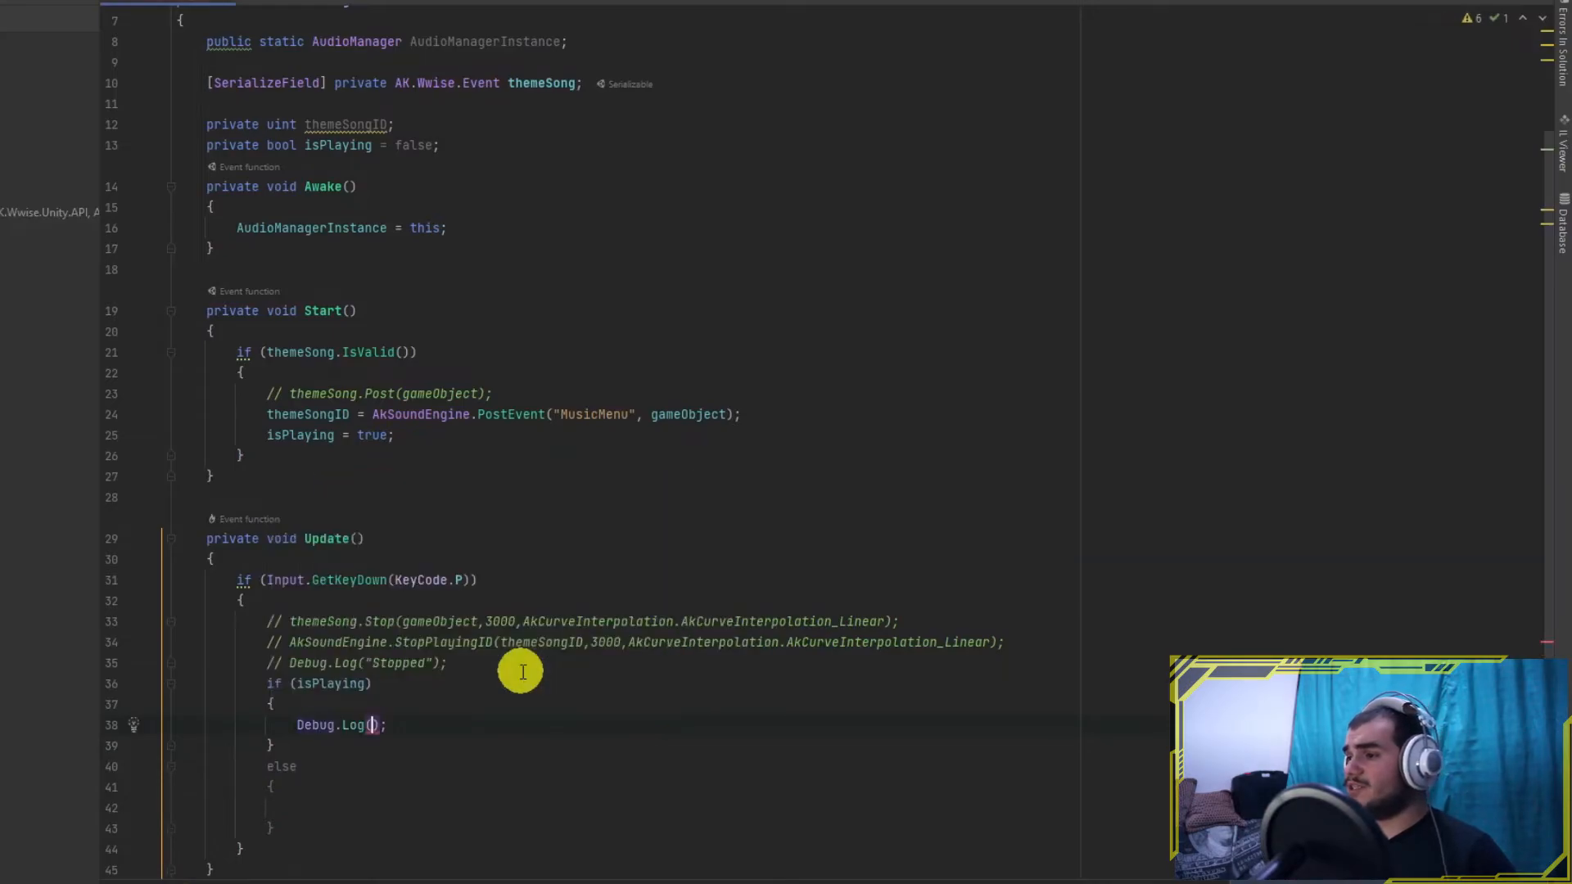
Step: Copy the Debug.Log line into the else branch so the two branches log "Paused" and "Resumed"
drag(526, 732, 298, 723)
key(ctrl+c)
click(311, 806)
key(ctrl+v)
double_click(452, 805)
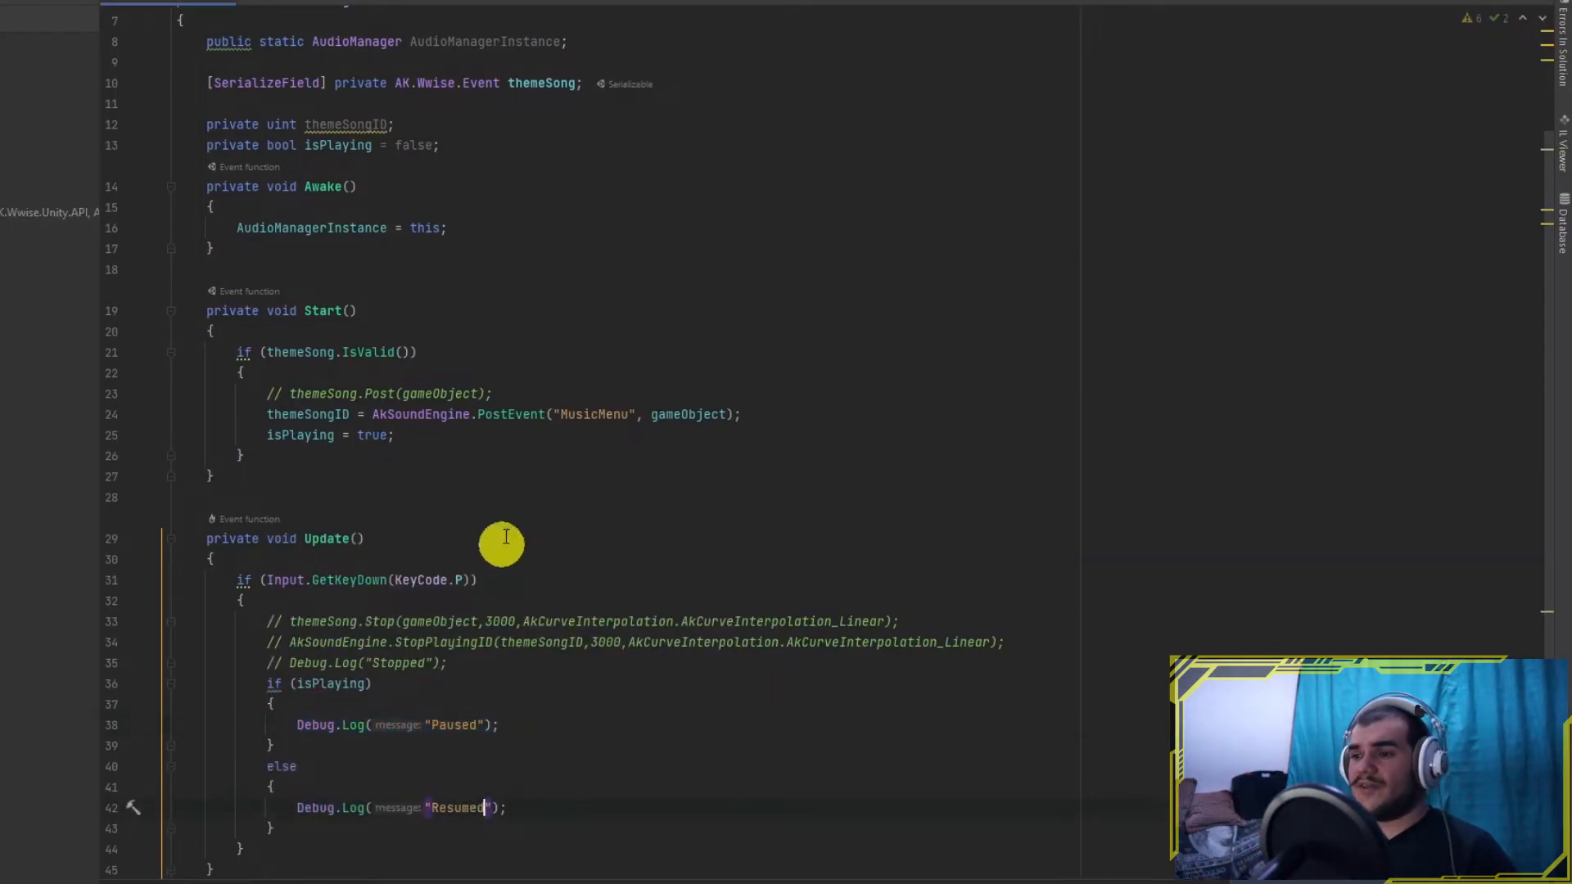
Step: Comment out the PostEvent line in Start, and uncomment the themeSong.Post and themeSong.Stop lines
click(514, 414)
key(ctrl+slash)
click(544, 620)
key(ctrl+slash)
Step: Insert a themeSong.ExecuteAction() call above Debug.Log("Paused") in the if (isPlaying) branch
click(379, 700)
key(Return)
text(themeSong.)
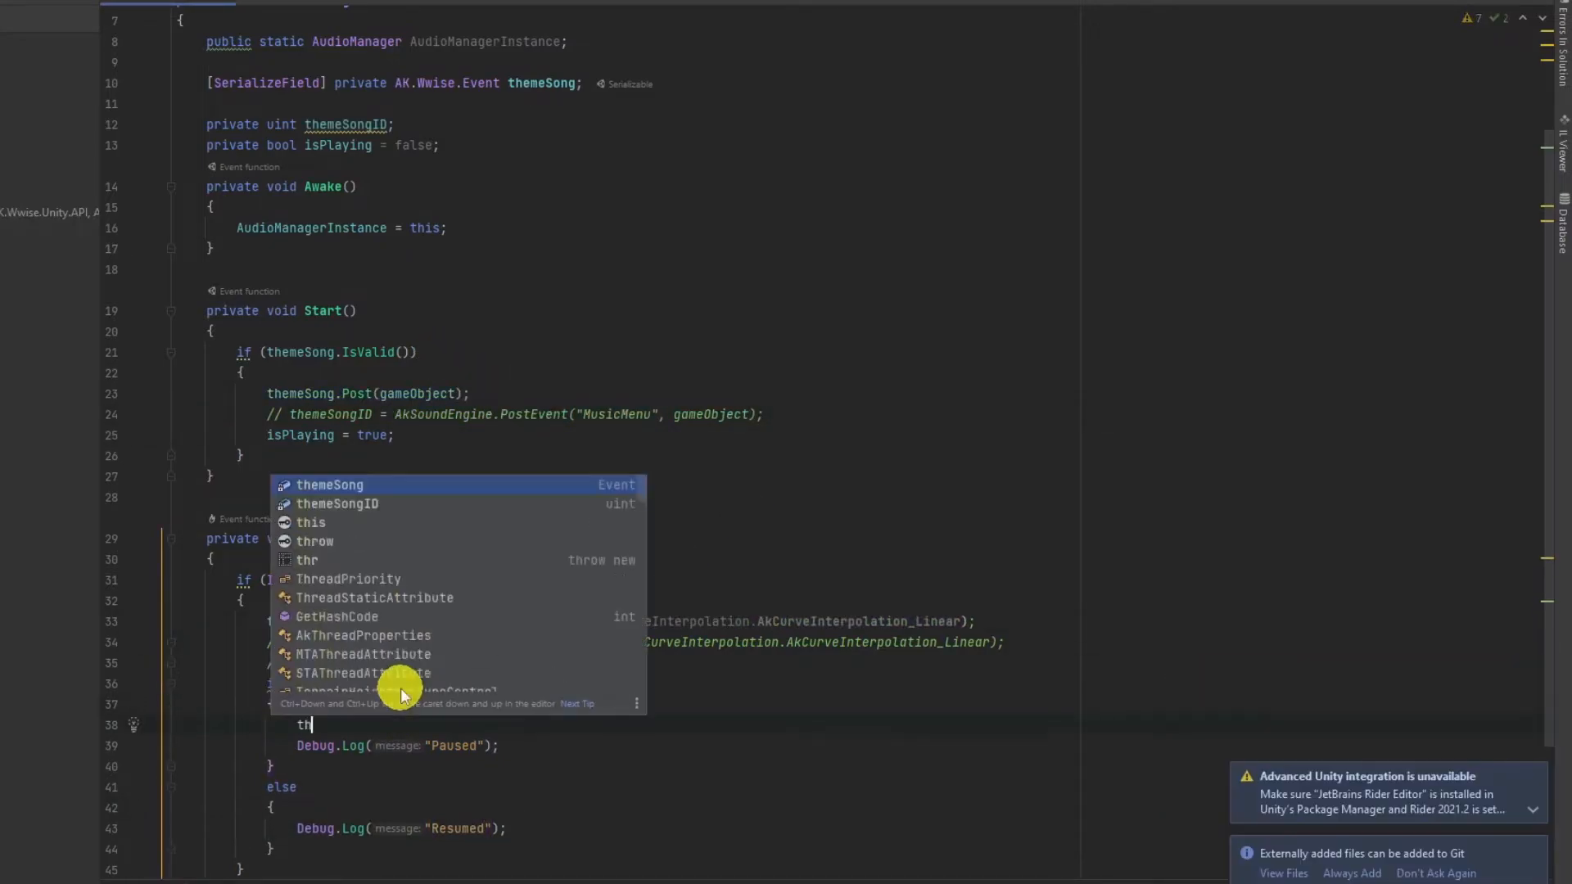
key(Down)
key(Down)
key(Down)
key(Down)
key(Down)
key(Down)
key(Down)
key(Down)
key(Down)
key(Down)
key(Return)
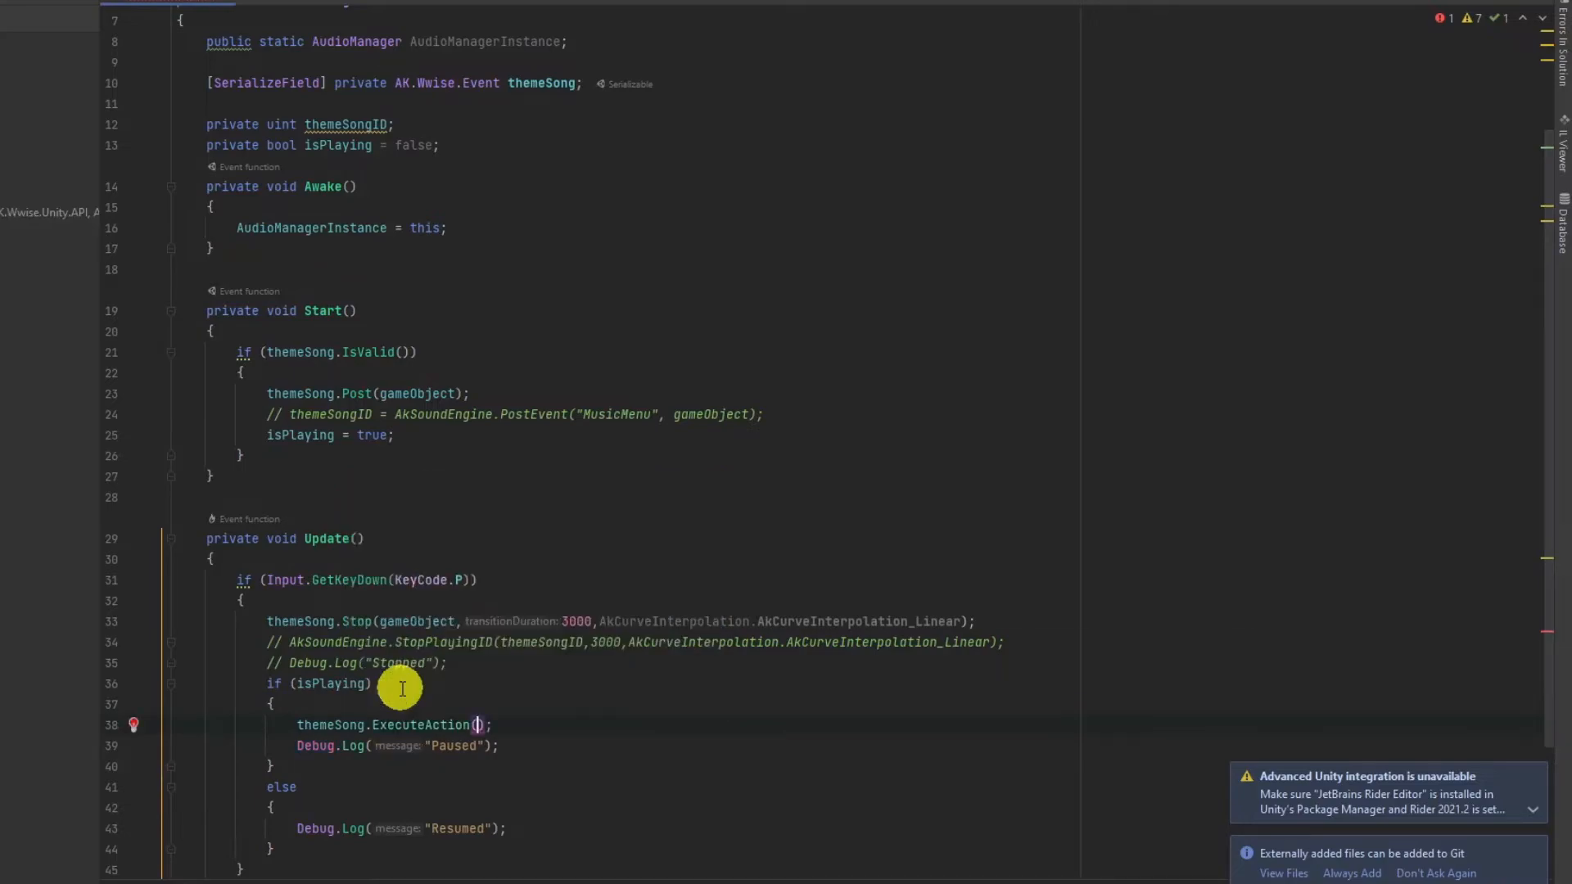
Step: Give ExecuteAction the arguments gameObject, AkActionOnEventType.AkActionOnEventType_Pause, 500 and AkCurveInterpolation.AkCurveInterpolation_Log1
text(gameObject)
key(Return)
text(,)
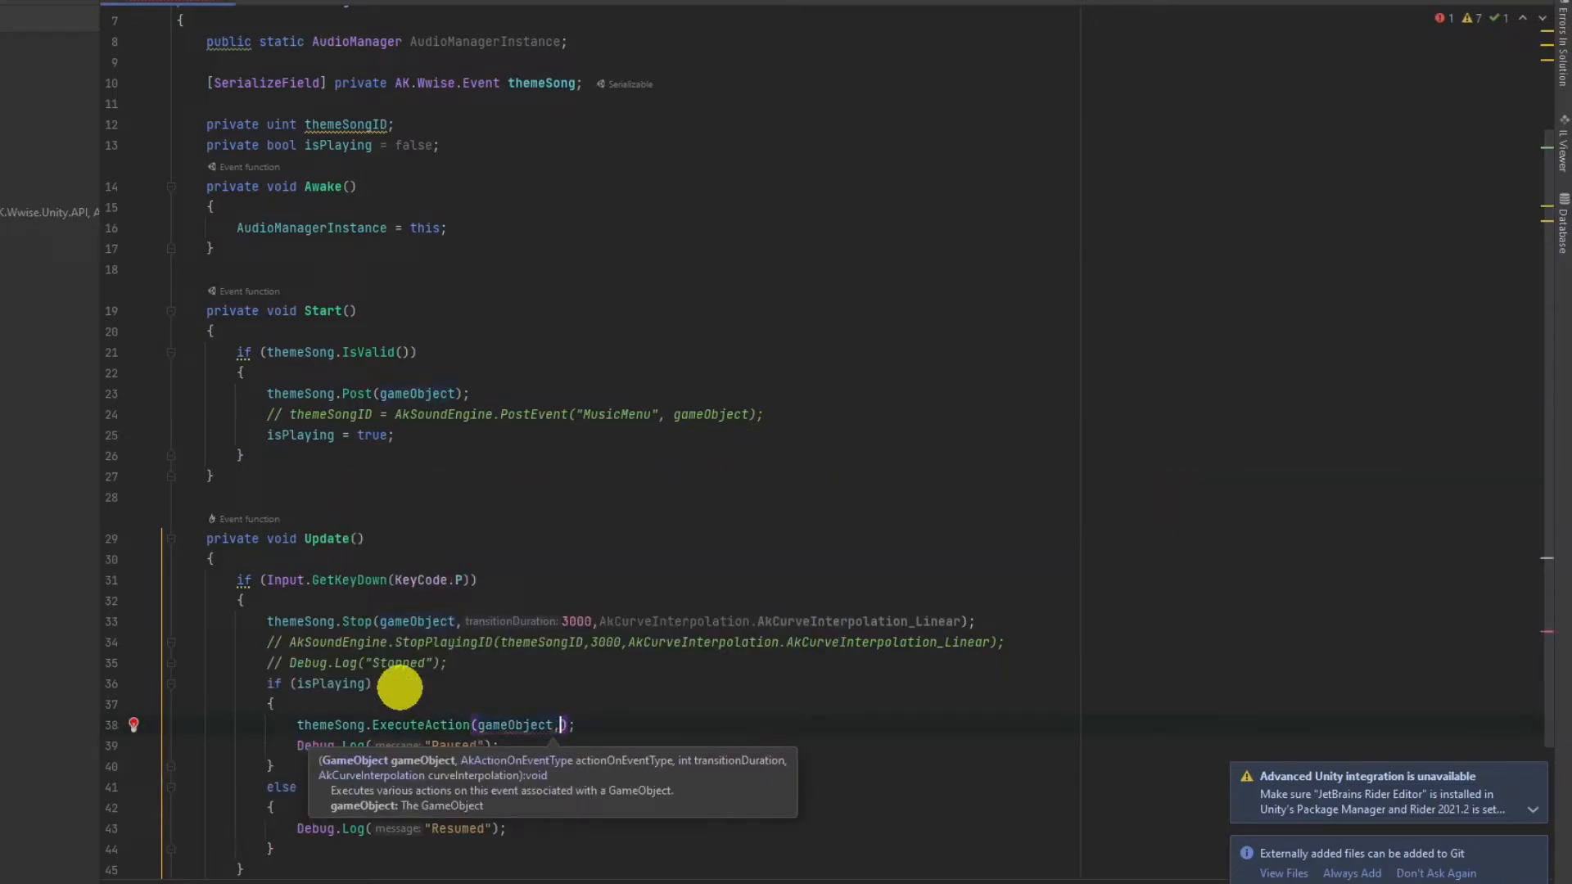
text(akac)
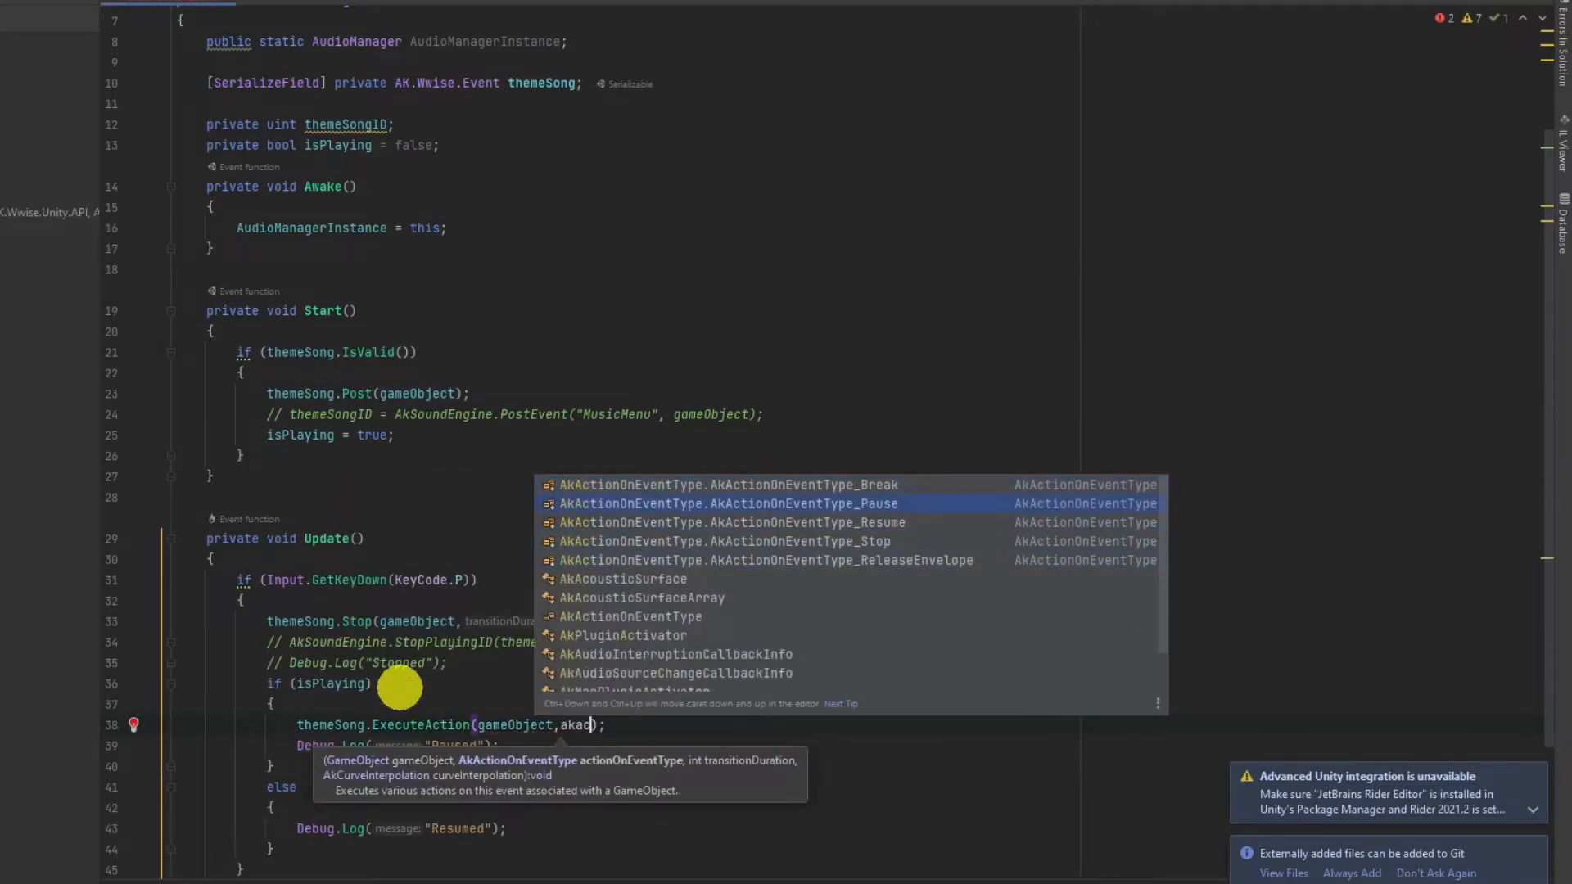
key(Return)
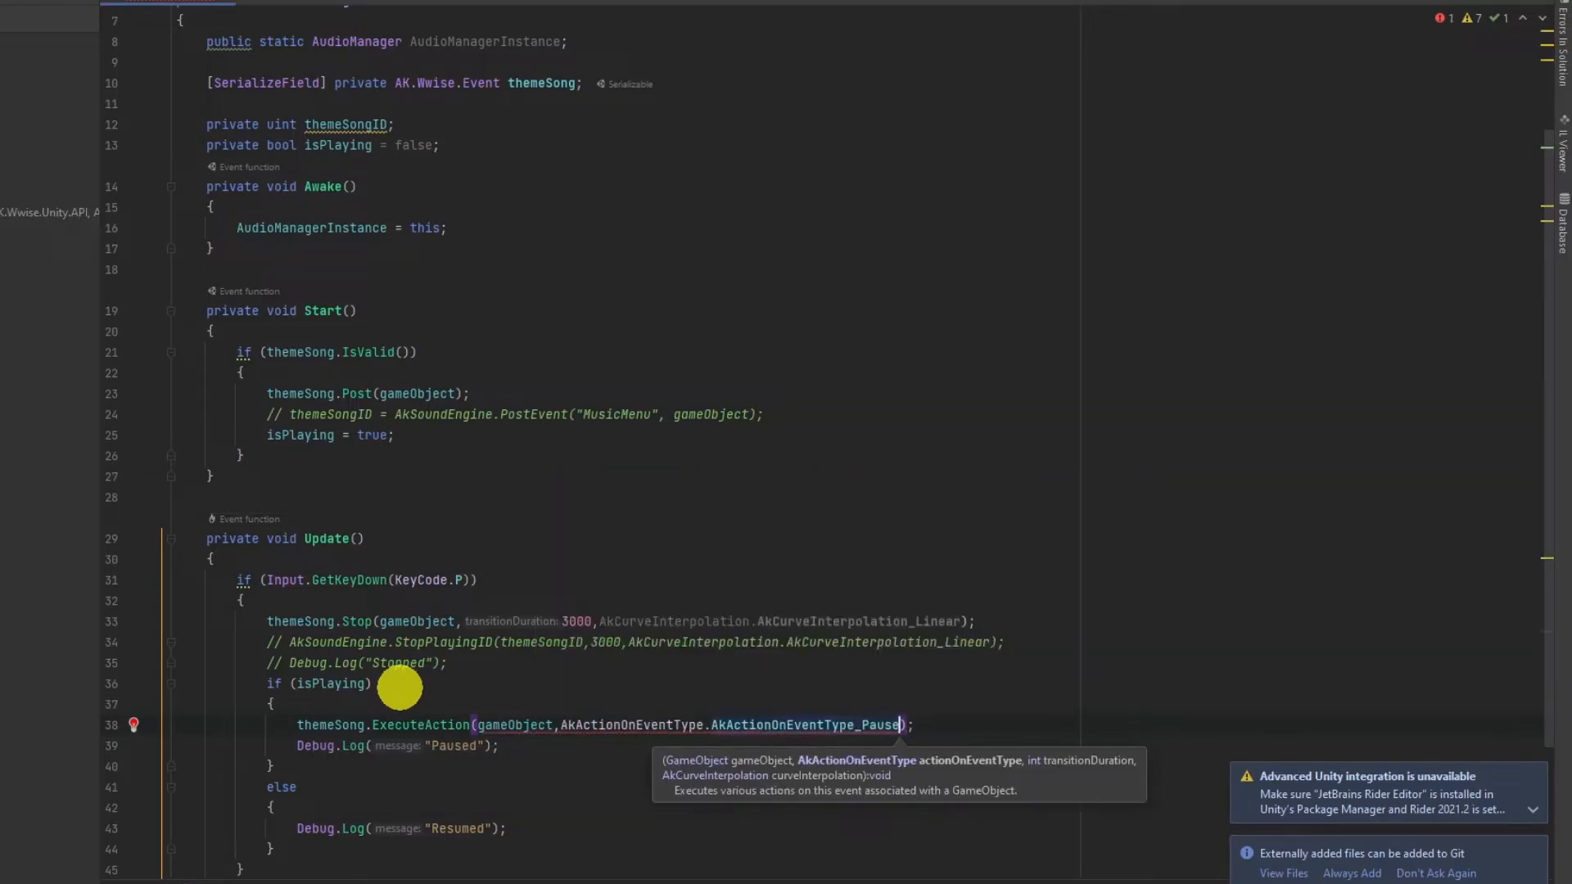
text(,500,akc)
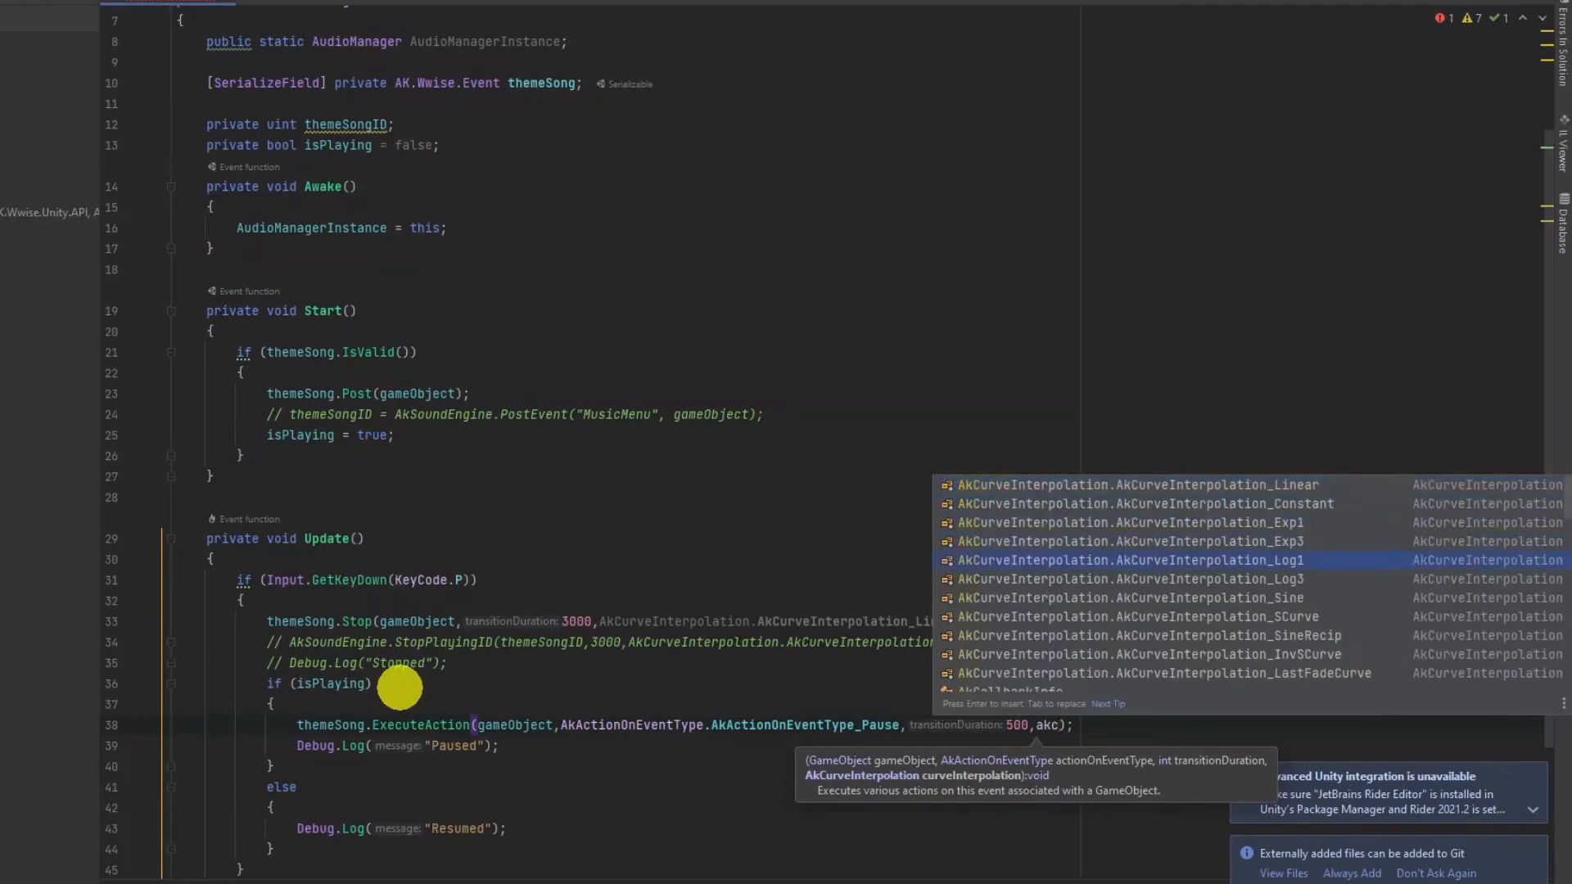
key(Return)
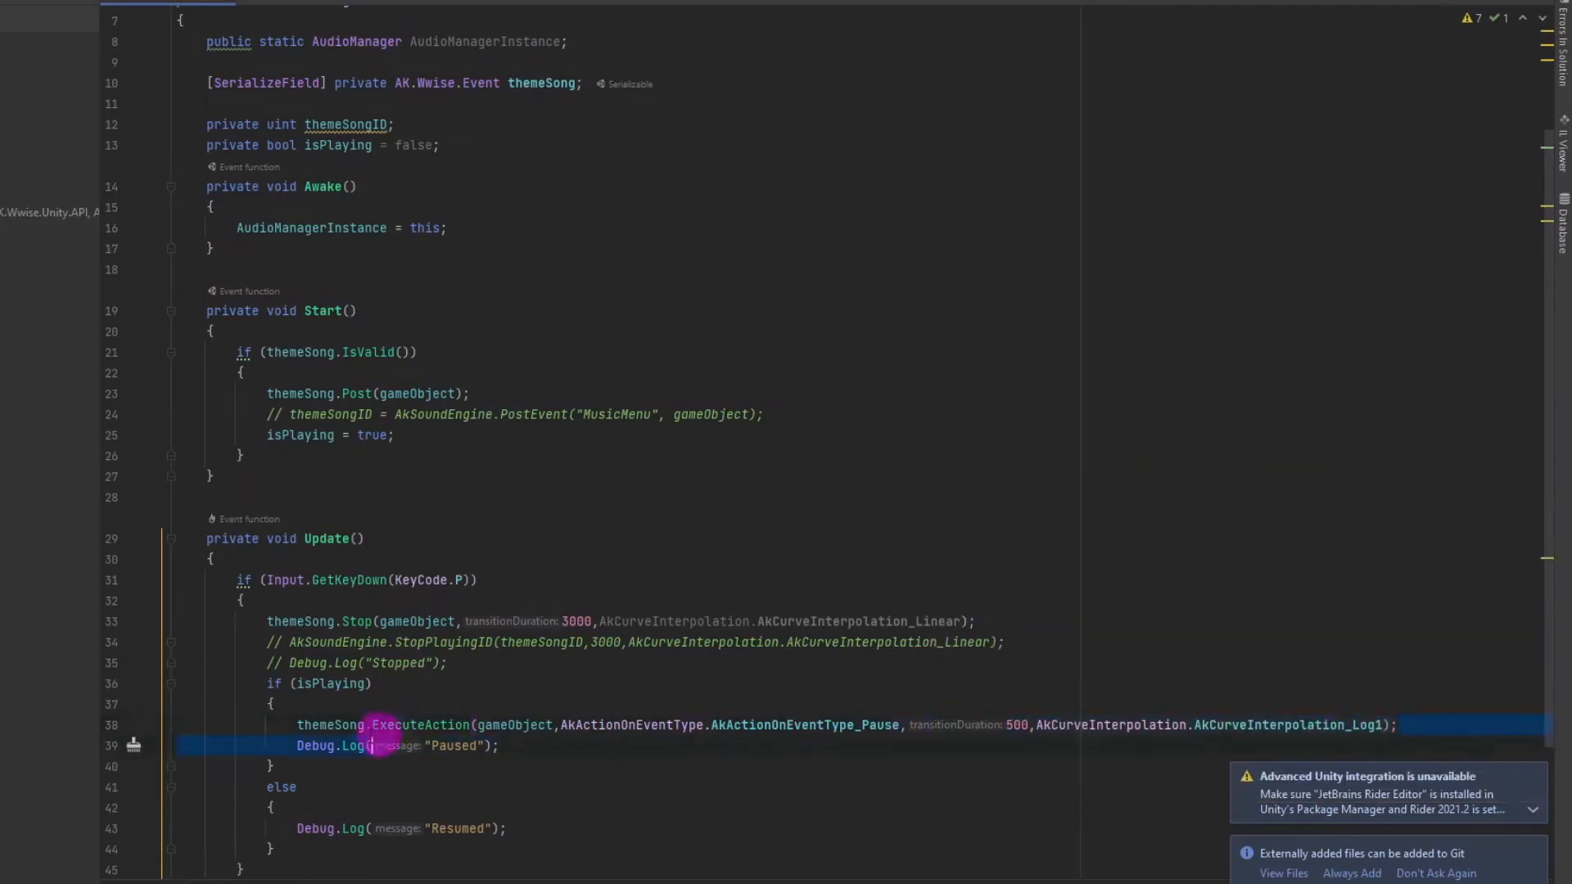
Step: Copy the ExecuteAction line above Debug.Log("Resumed") in the else branch and change its action to AkActionOnEventType_Resume
click(311, 806)
key(Return)
key(ctrl+v)
double_click(801, 829)
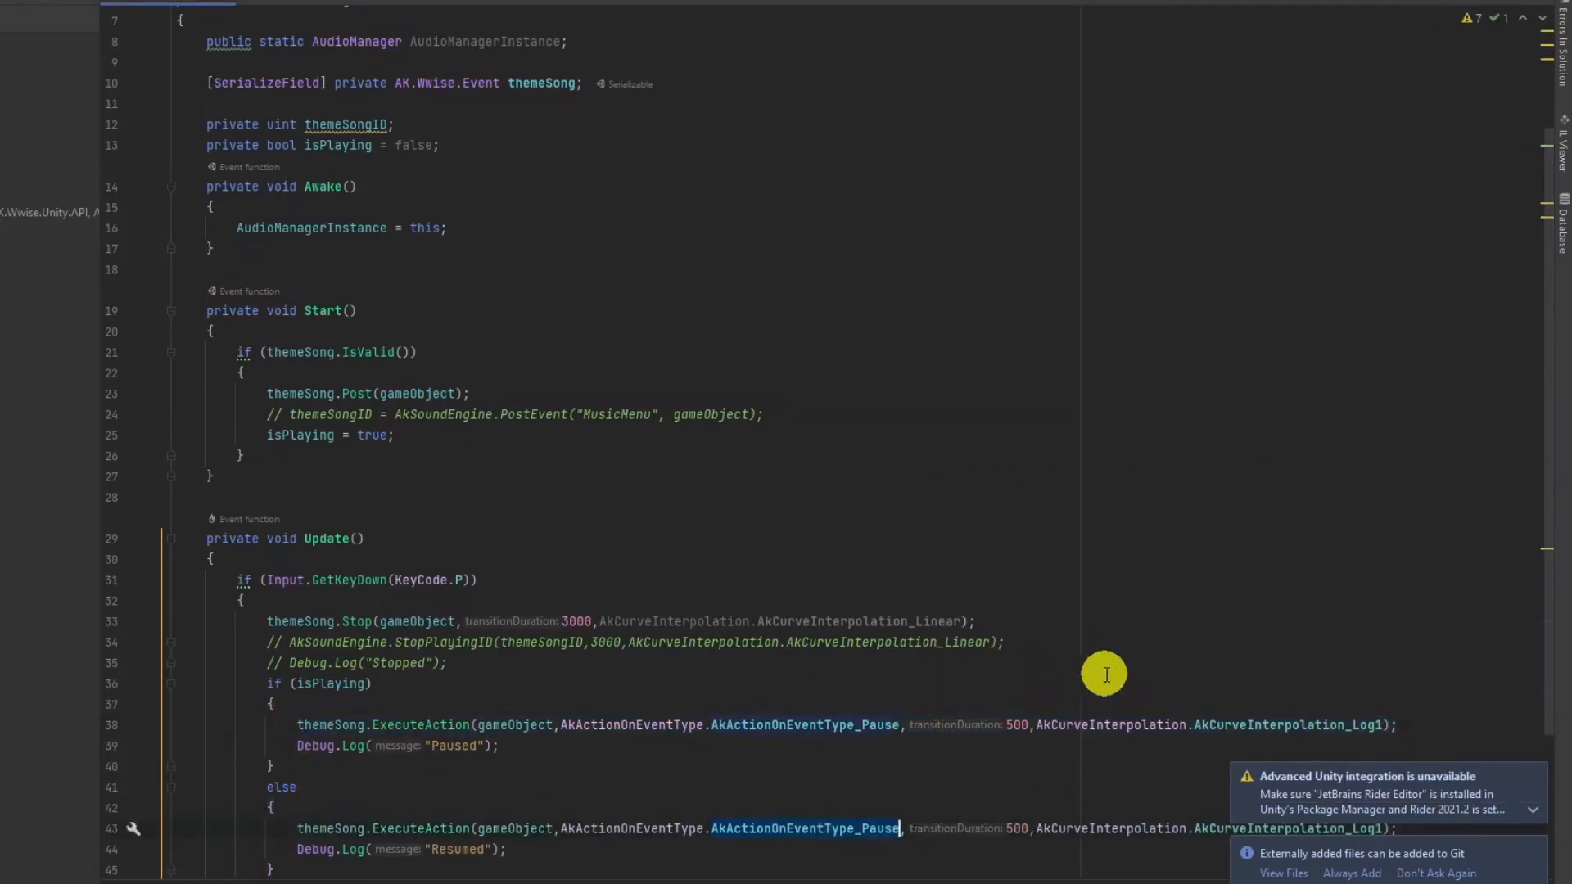
text(ac)
key(Return)
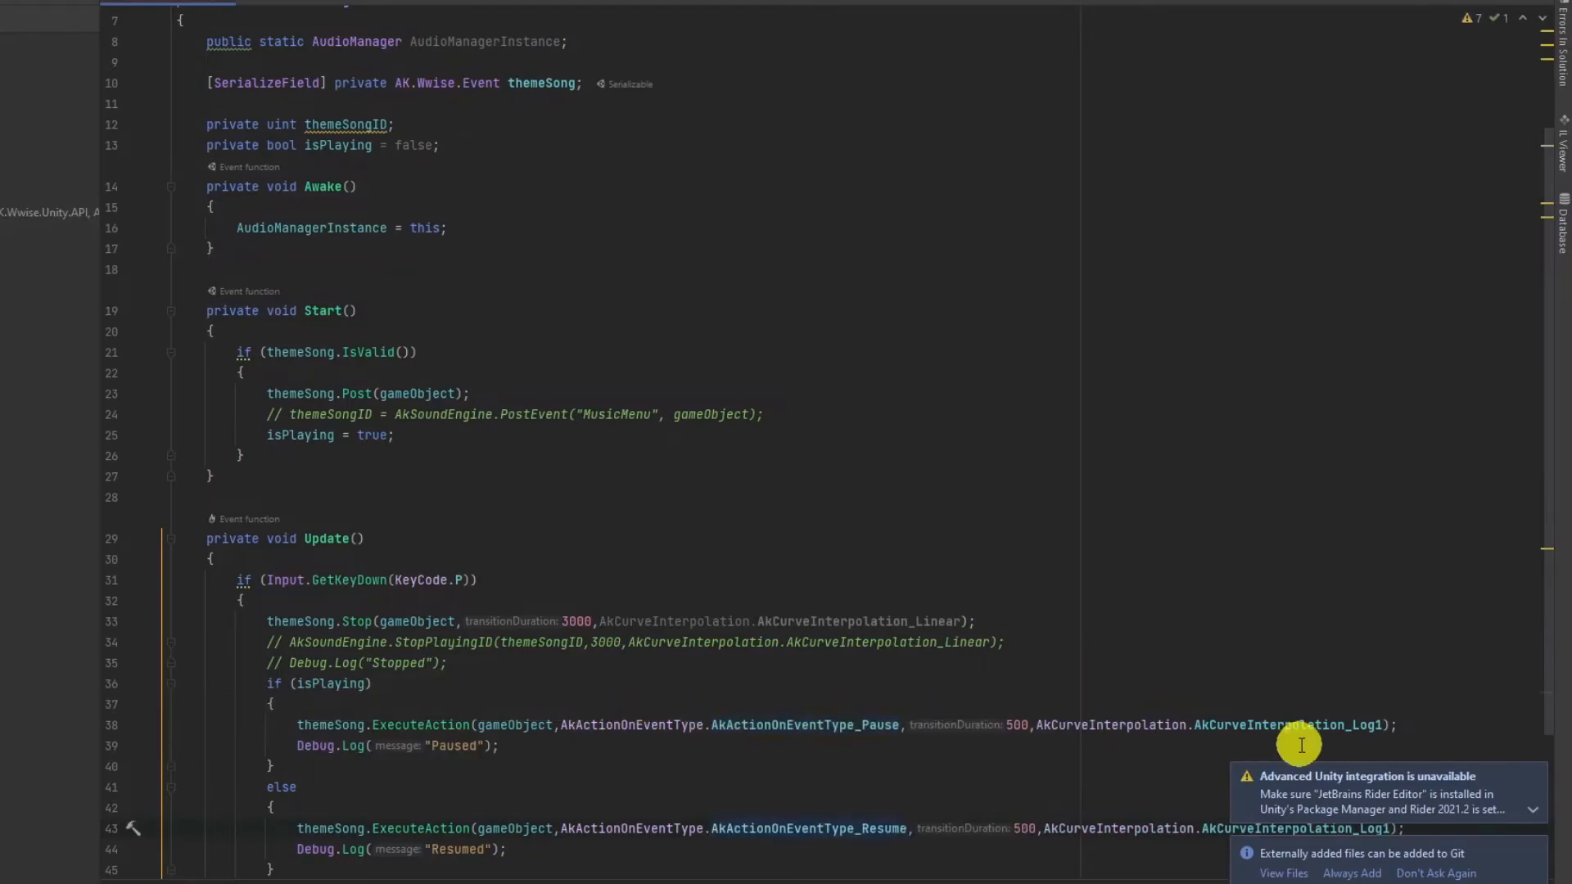
Step: Add isPlaying = !isPlaying; after the if/else block, and comment out the themeSong.Stop line above it
key(Down)
key(Down)
key(End)
key(Return)
text(is)
key(Return)
text(= !is)
key(Return)
text(;)
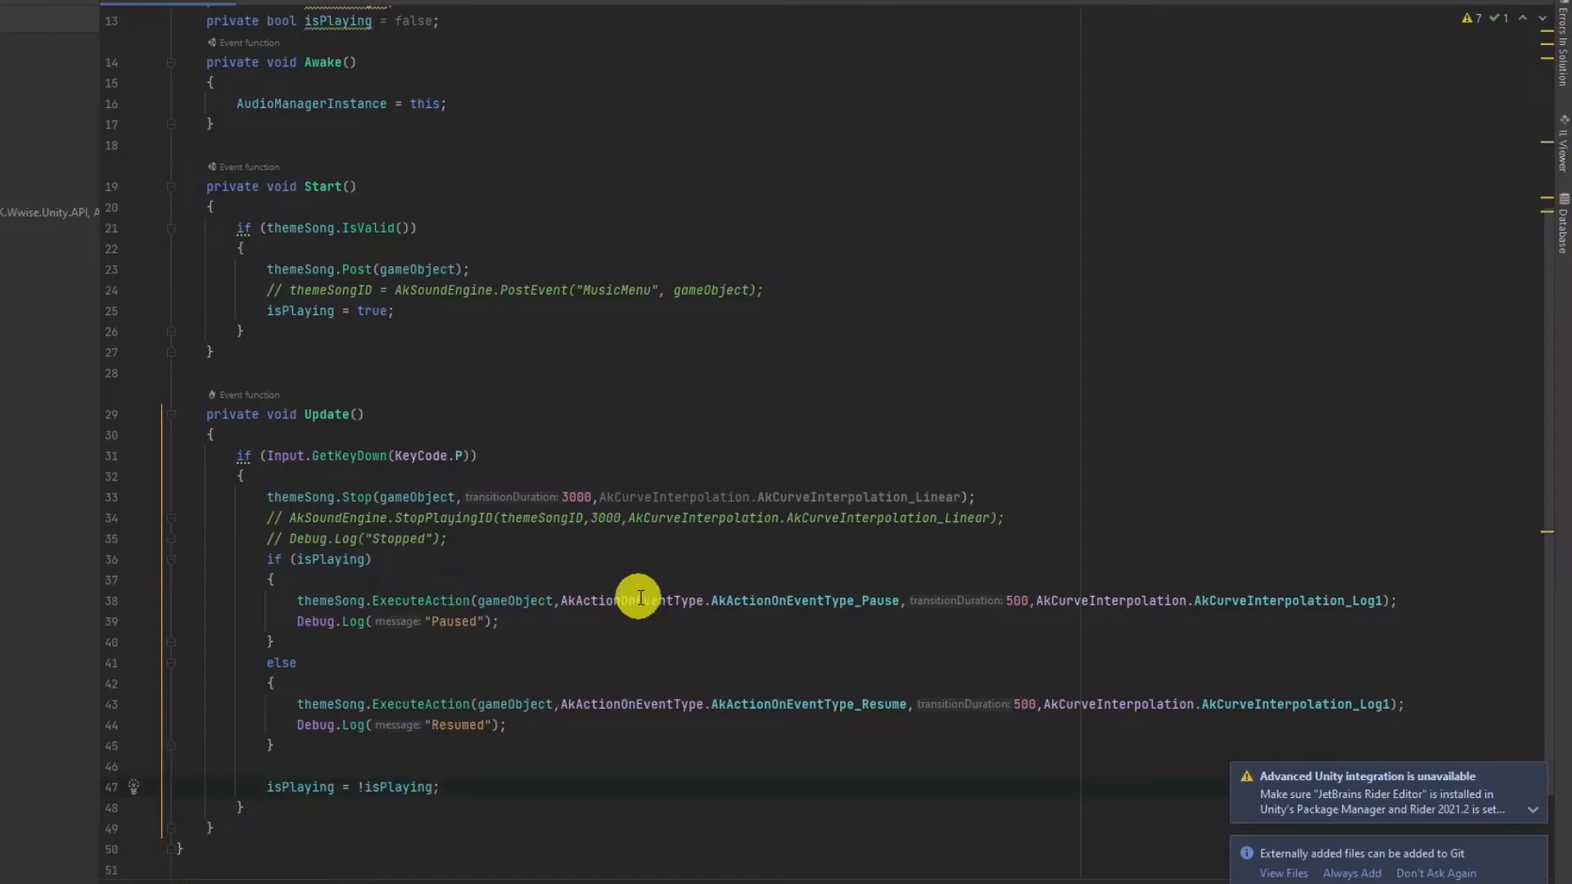
click(983, 498)
key(ctrl+slash)
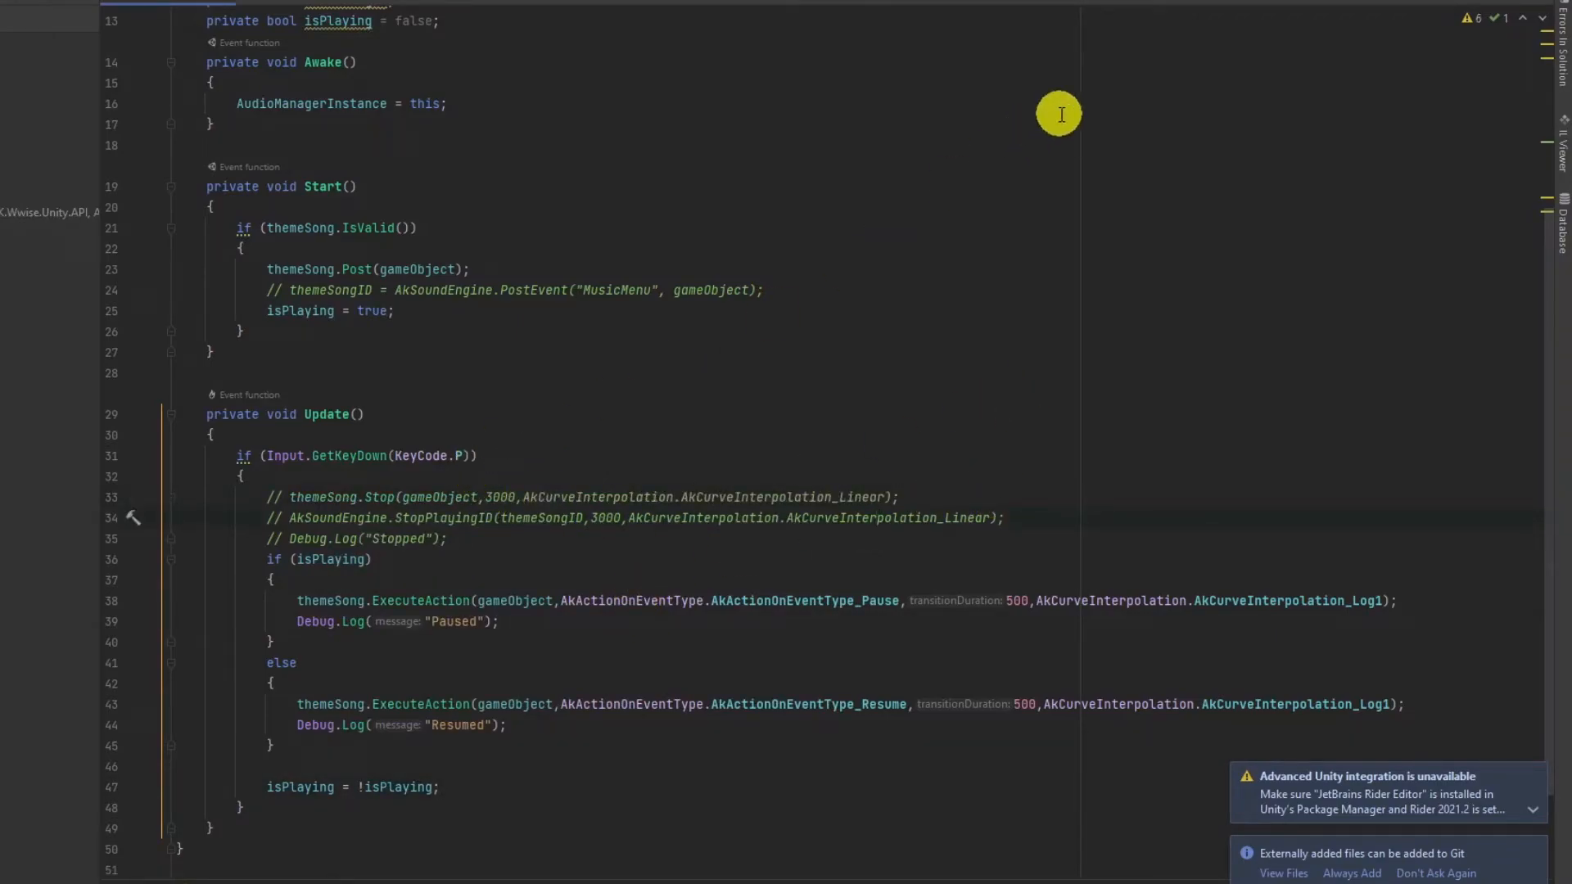
Step: Return to Unity and play-test the scene, pausing and resuming the theme song several times, and exit play mode
click(1476, 11)
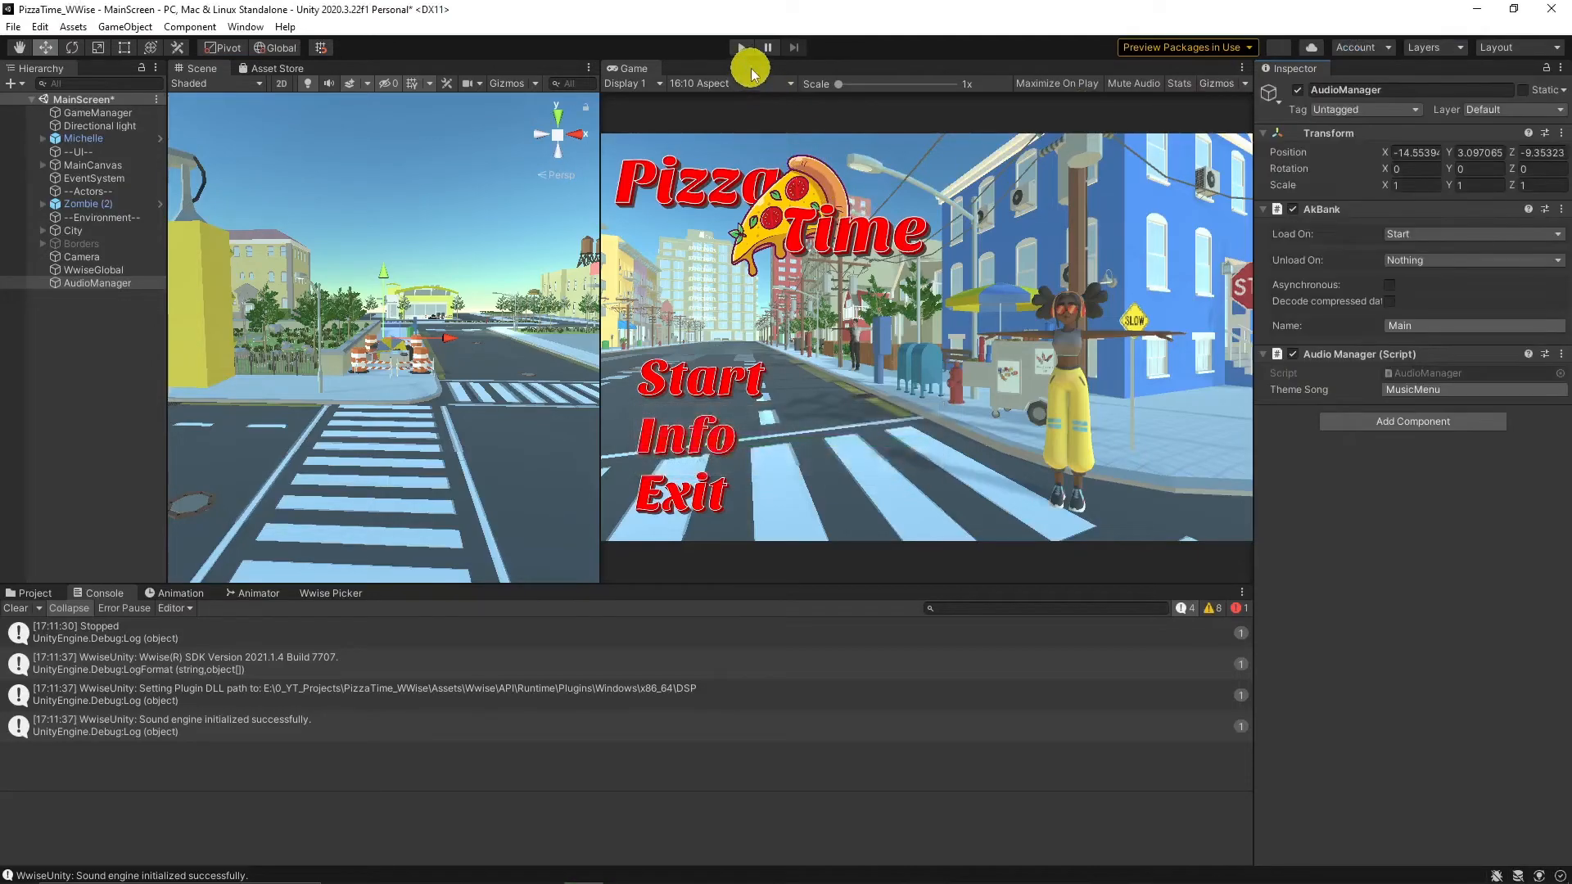
click(742, 49)
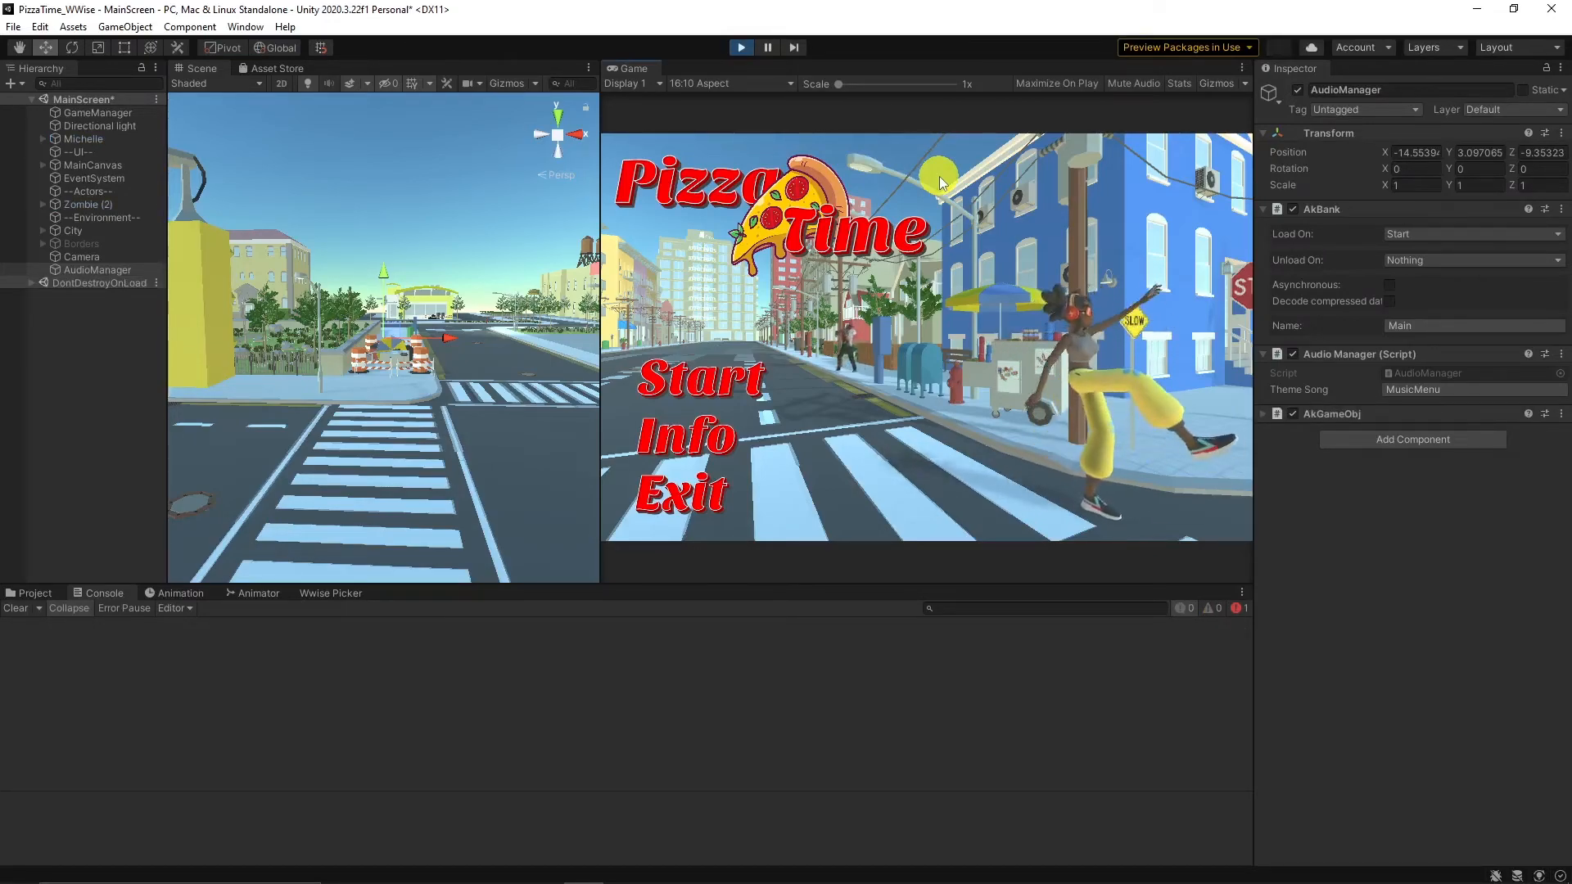
key(Escape)
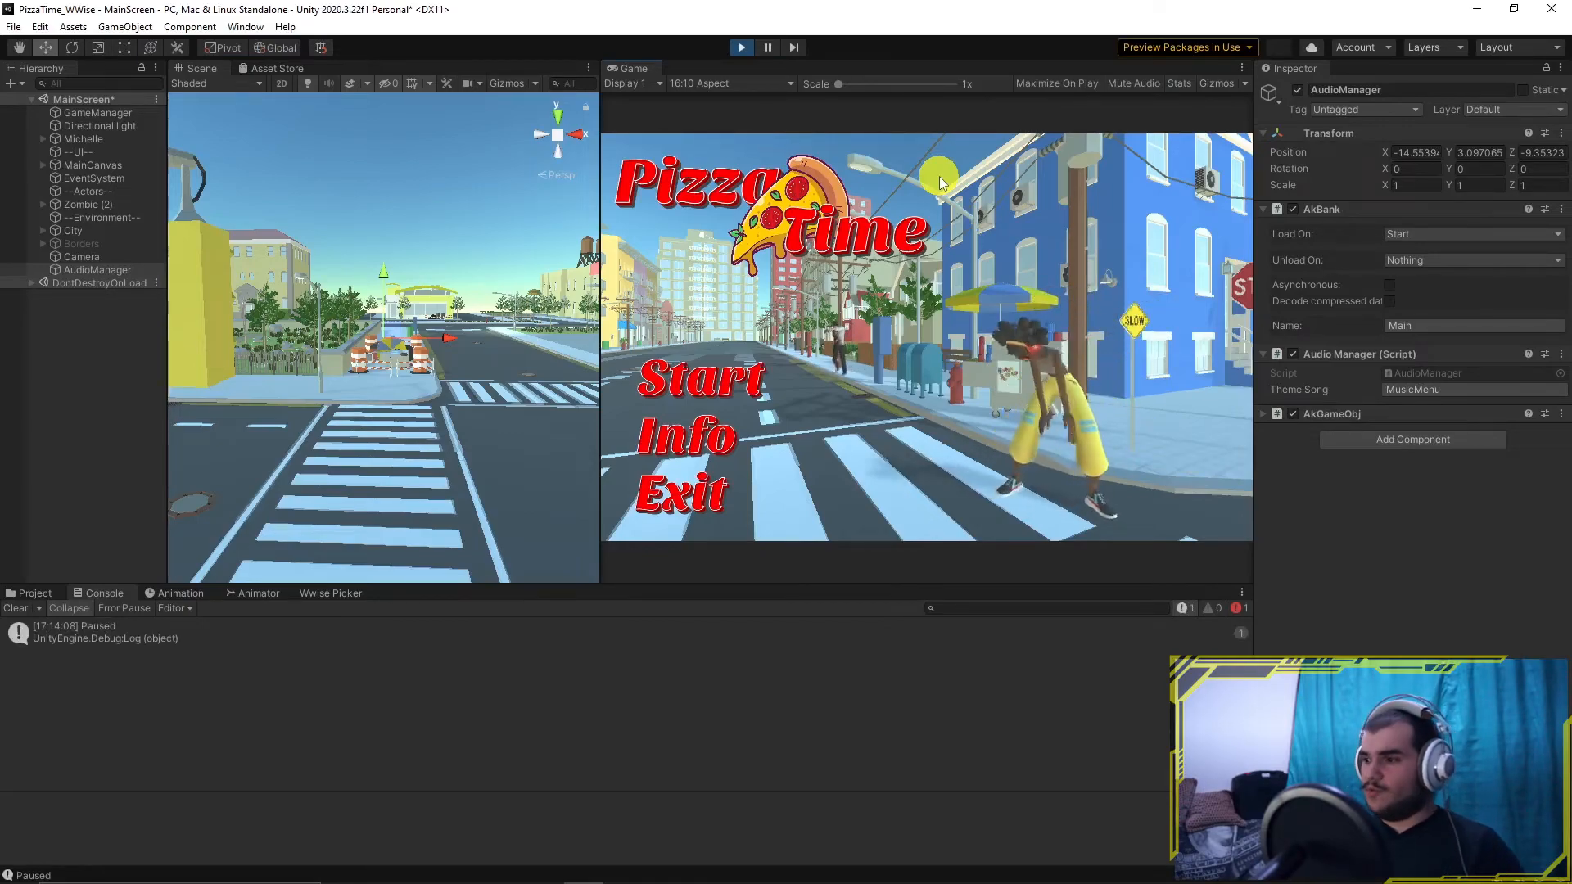
key(Escape)
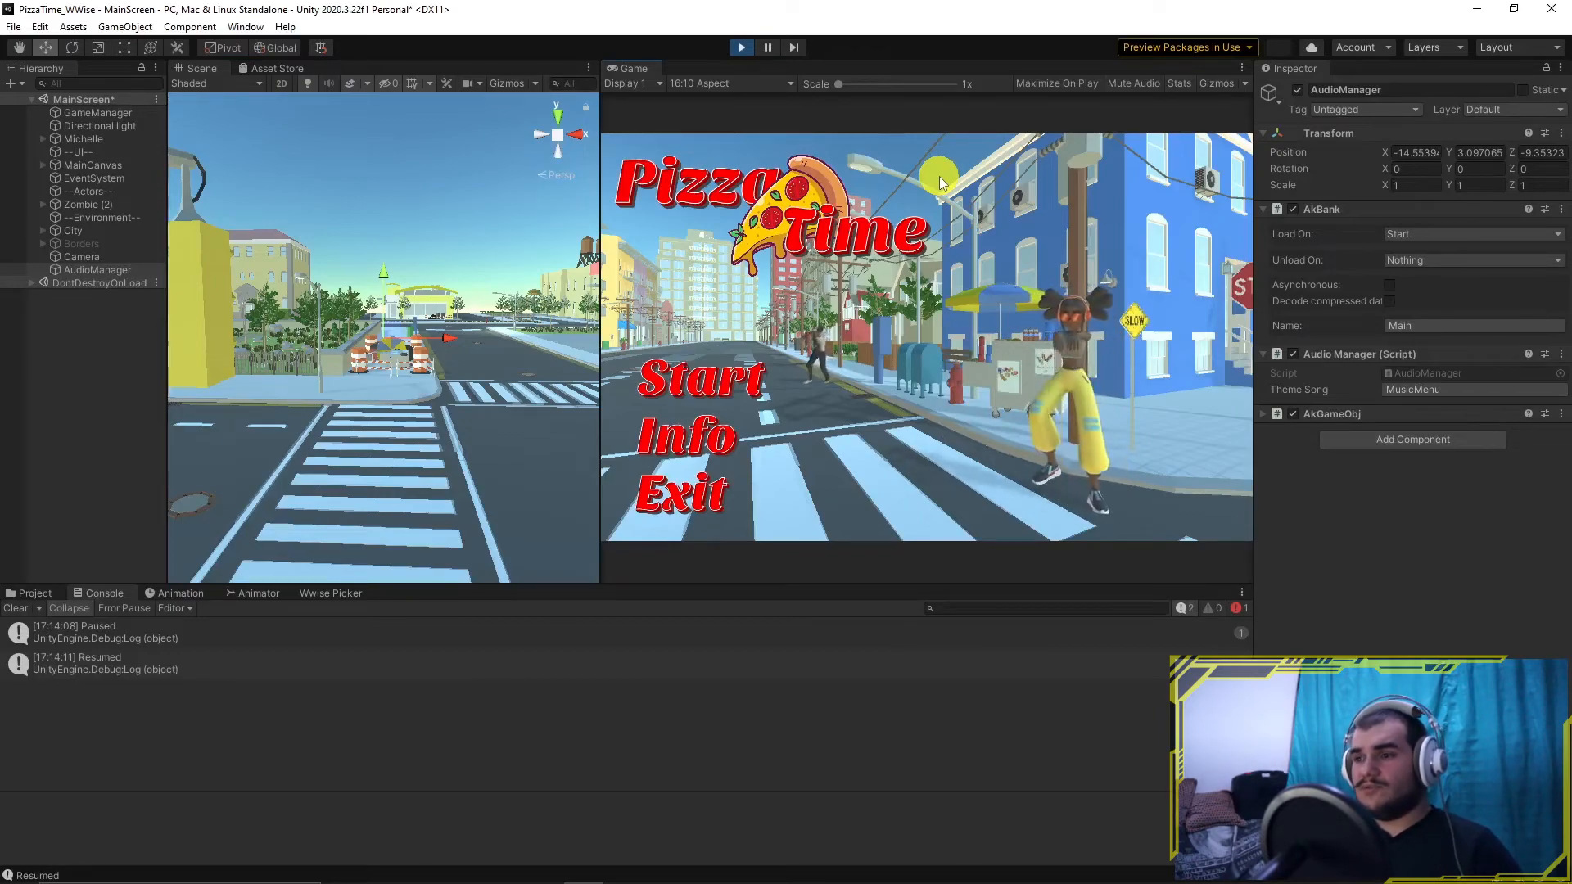
key(Escape)
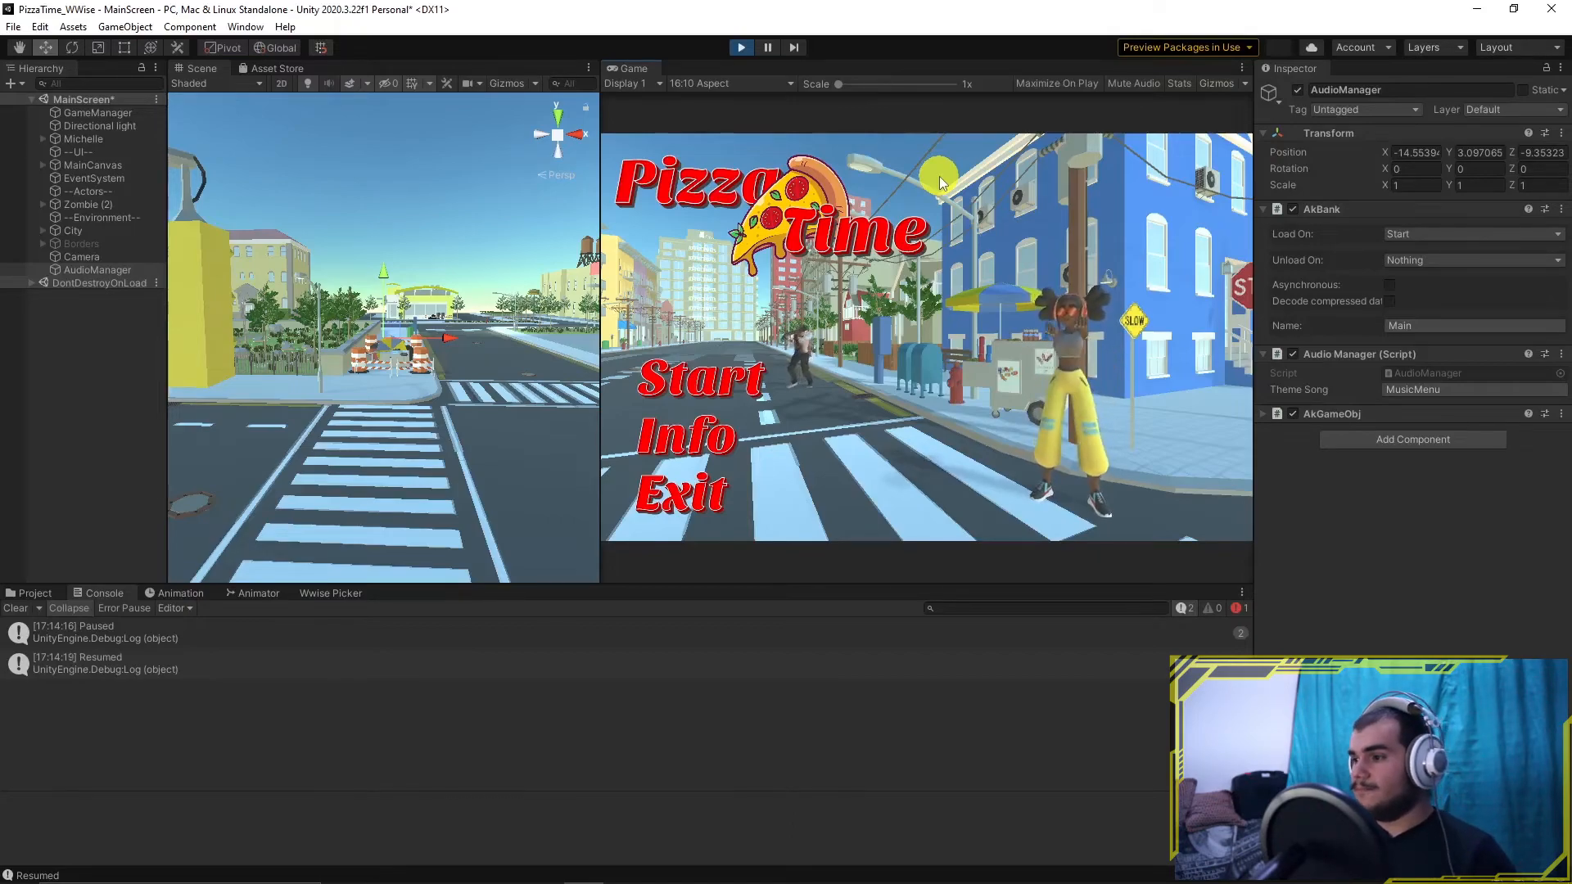
key(Escape)
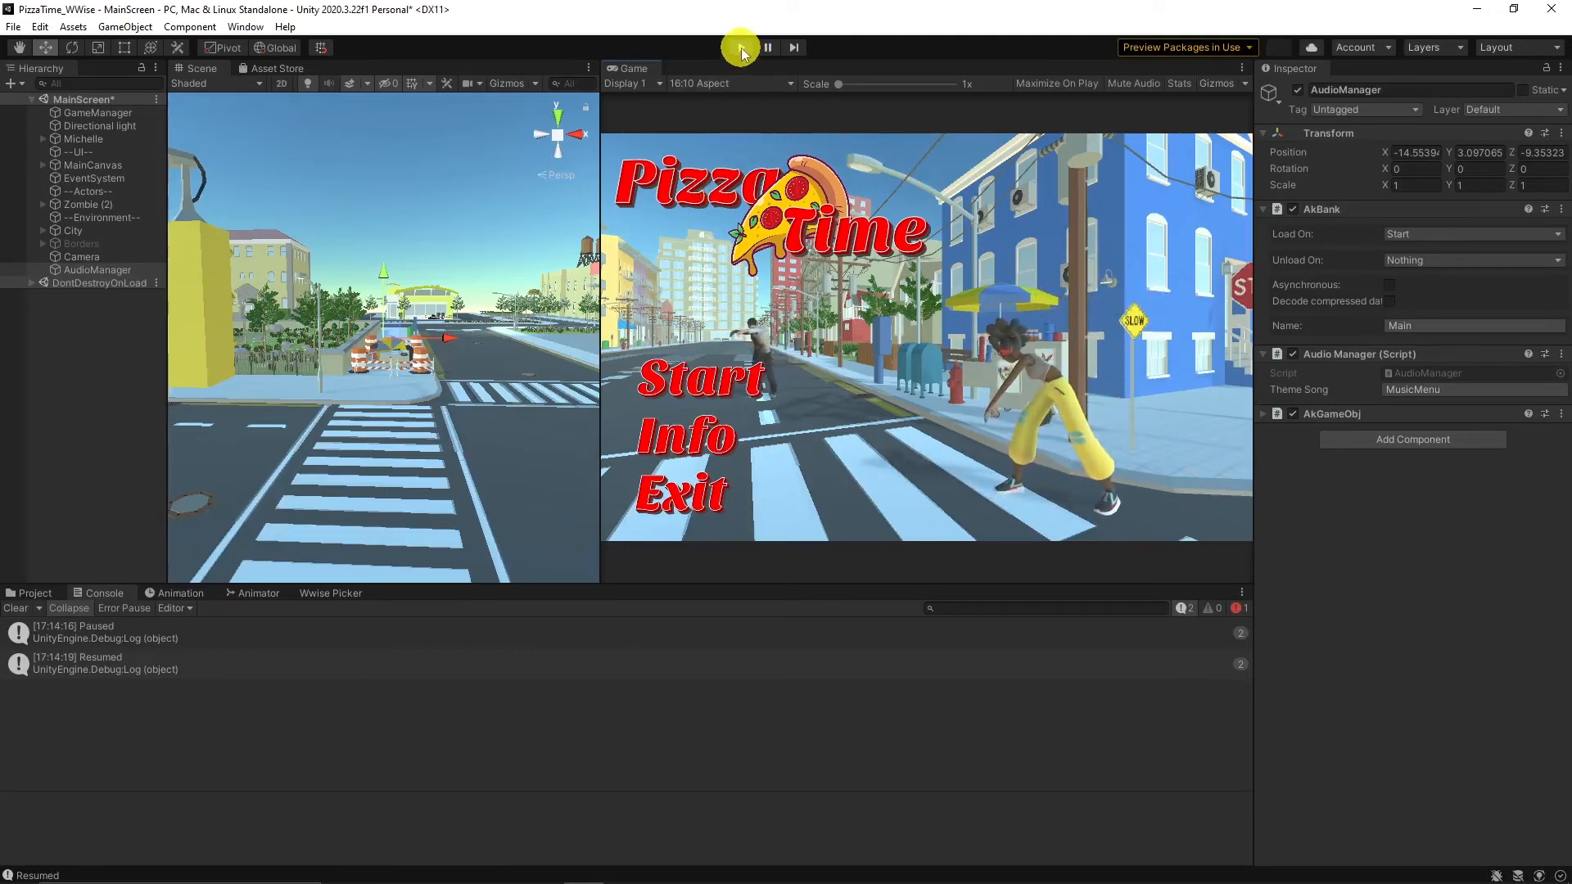
Step: Start the game from its main menu to check the music in LevelOne, and exit play mode
click(711, 384)
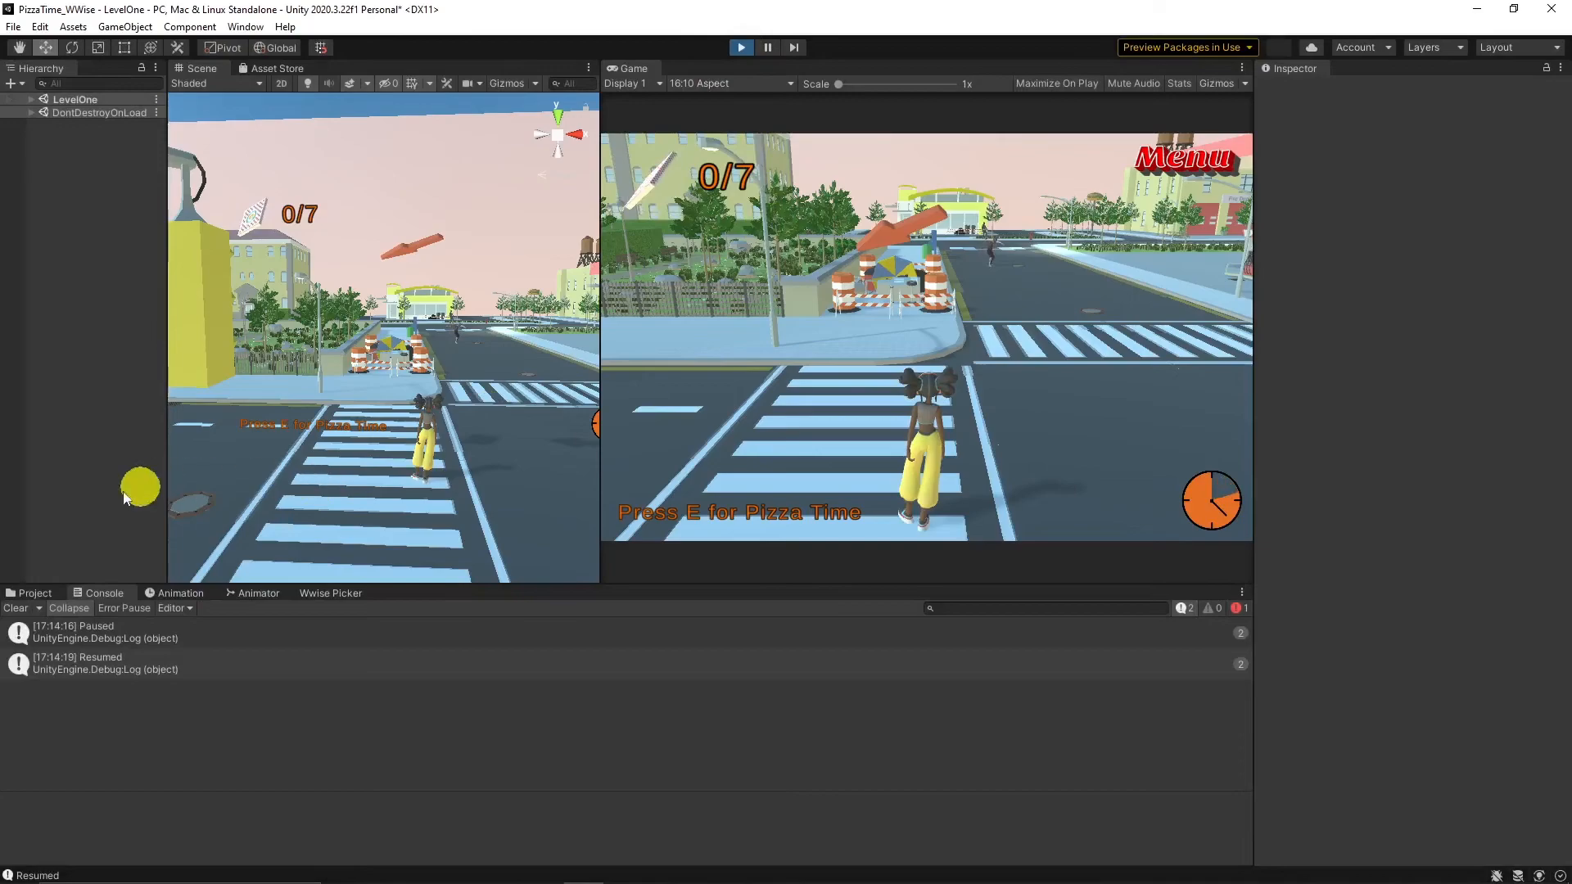
key(ctrl+p)
Step: Make the AudioManager object from the MainScreen hierarchy a prefab in the Assets folder
click(34, 592)
drag(93, 288, 912, 598)
drag(1051, 676, 1053, 679)
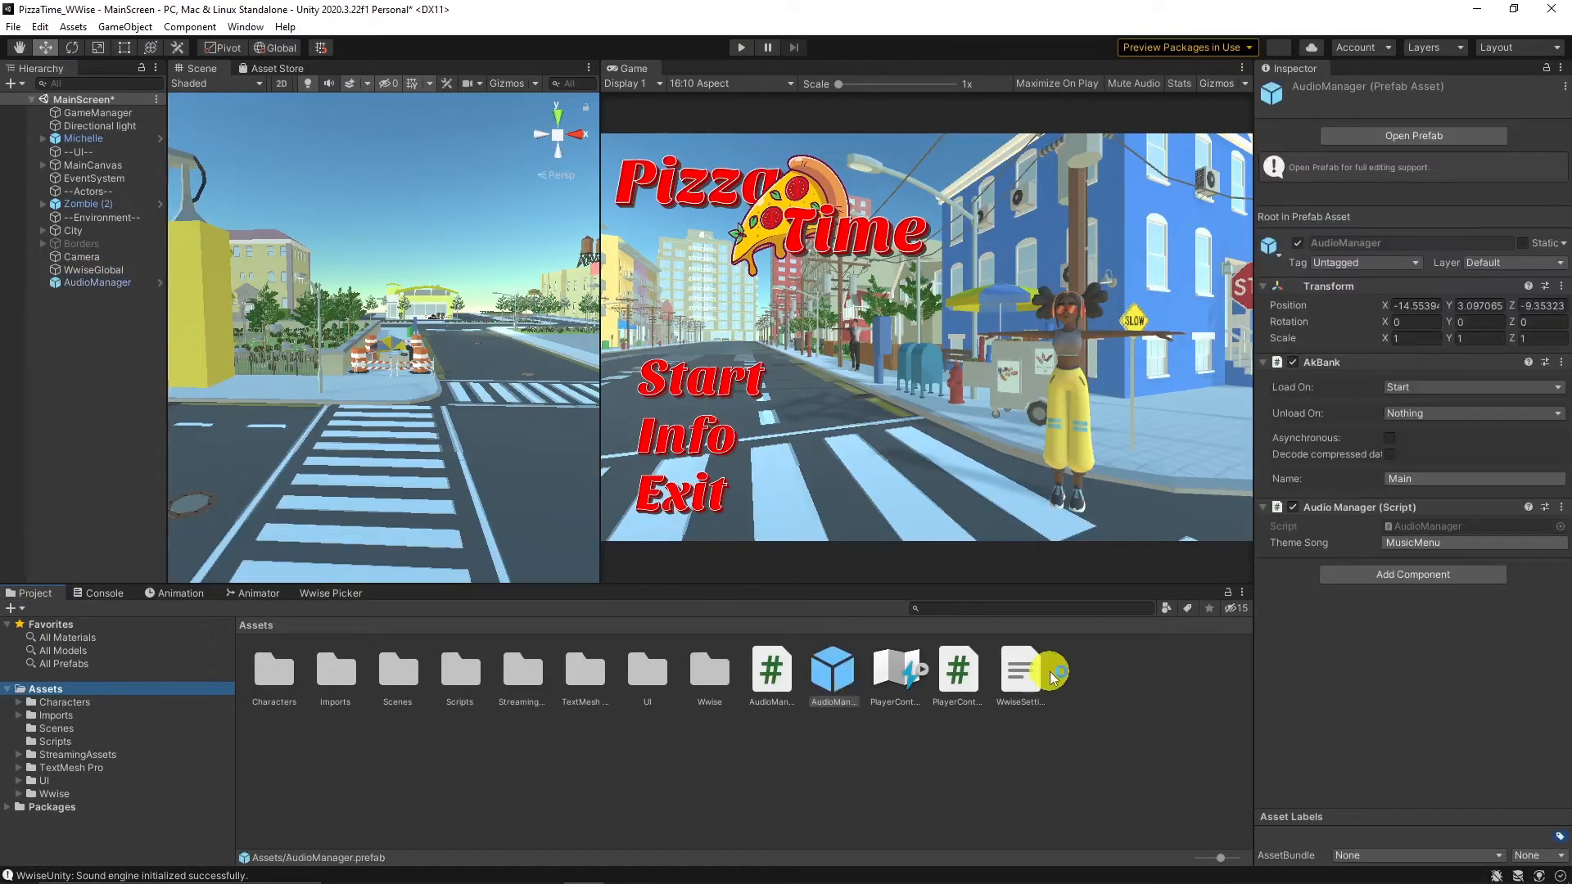
drag(815, 686, 98, 747)
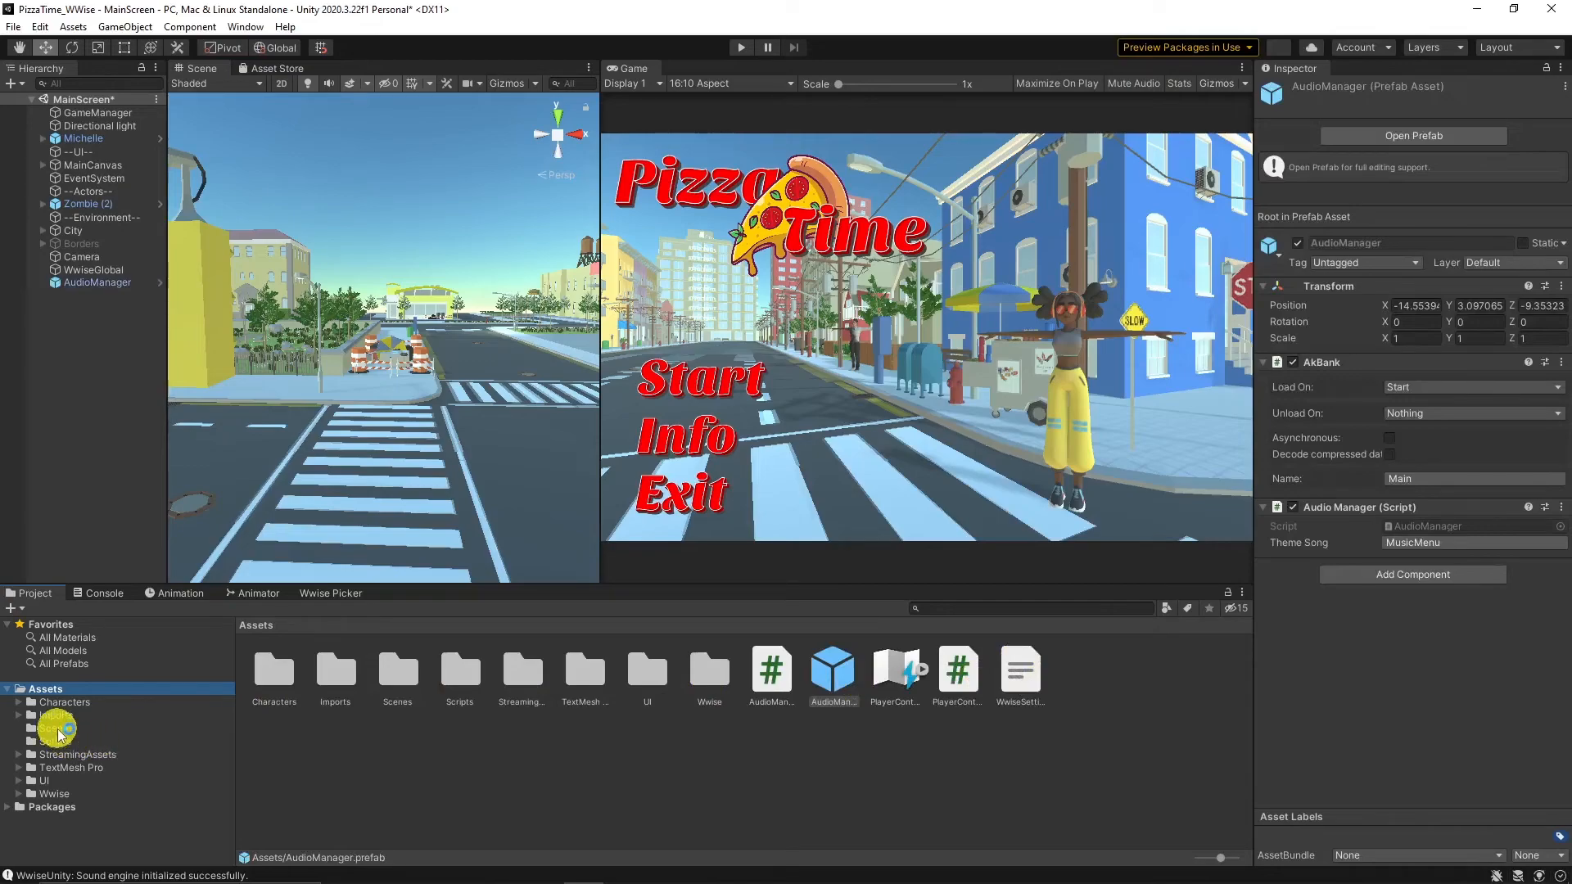
Step: Open the LevelOne scene from the Scenes folder
click(51, 728)
double_click(273, 669)
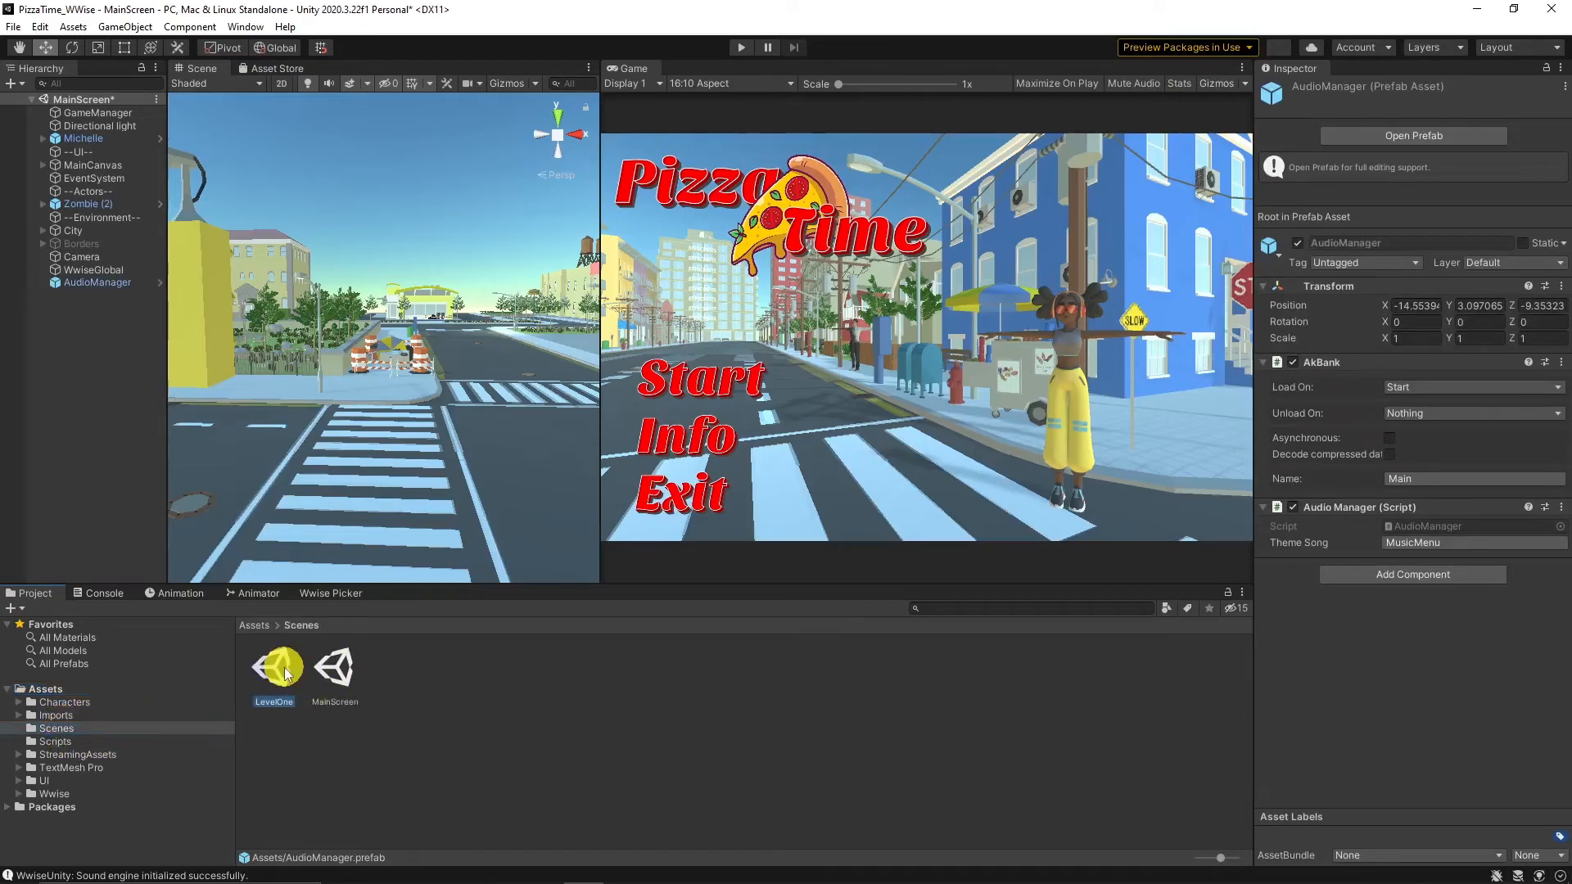
click(768, 484)
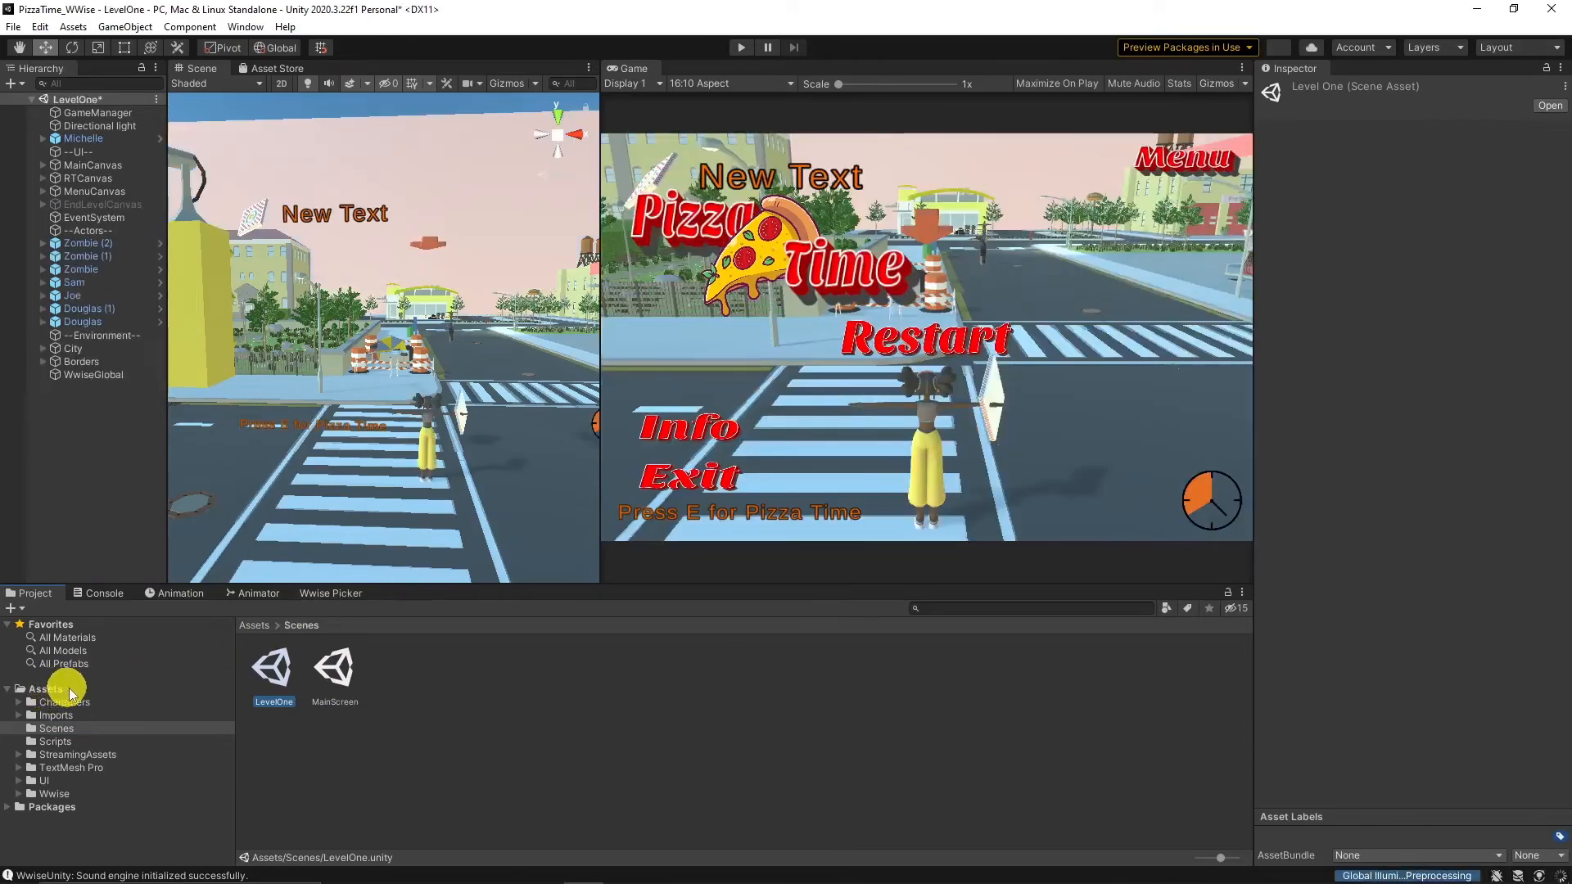
Step: Add the AudioManager prefab to the LevelOne scene and set its Theme Song event to MusicBG
click(59, 692)
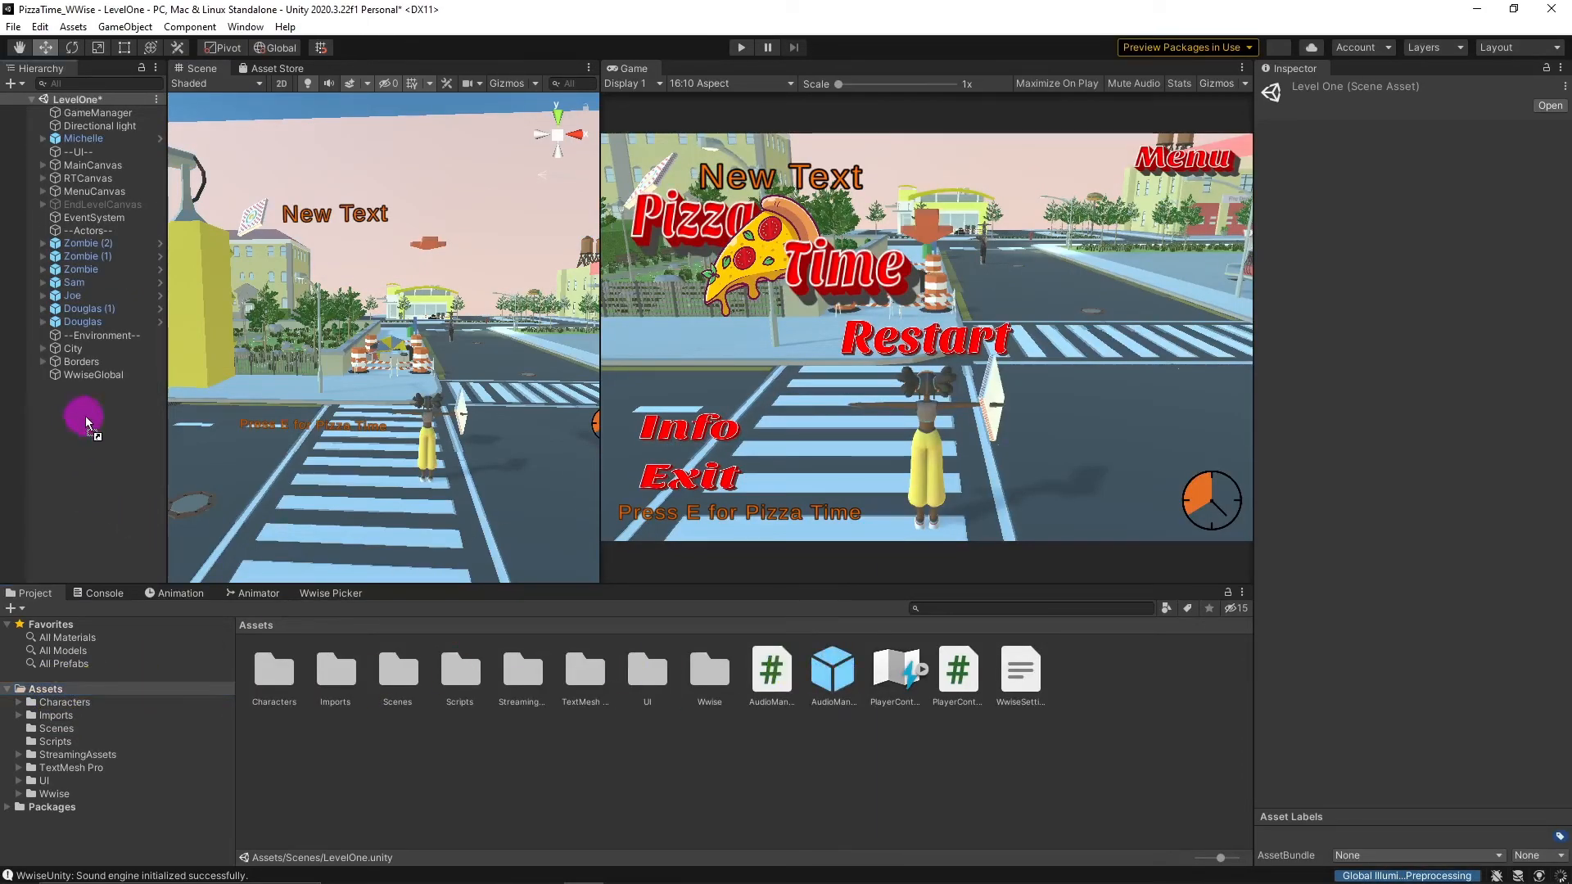
drag(86, 415, 84, 415)
click(1414, 404)
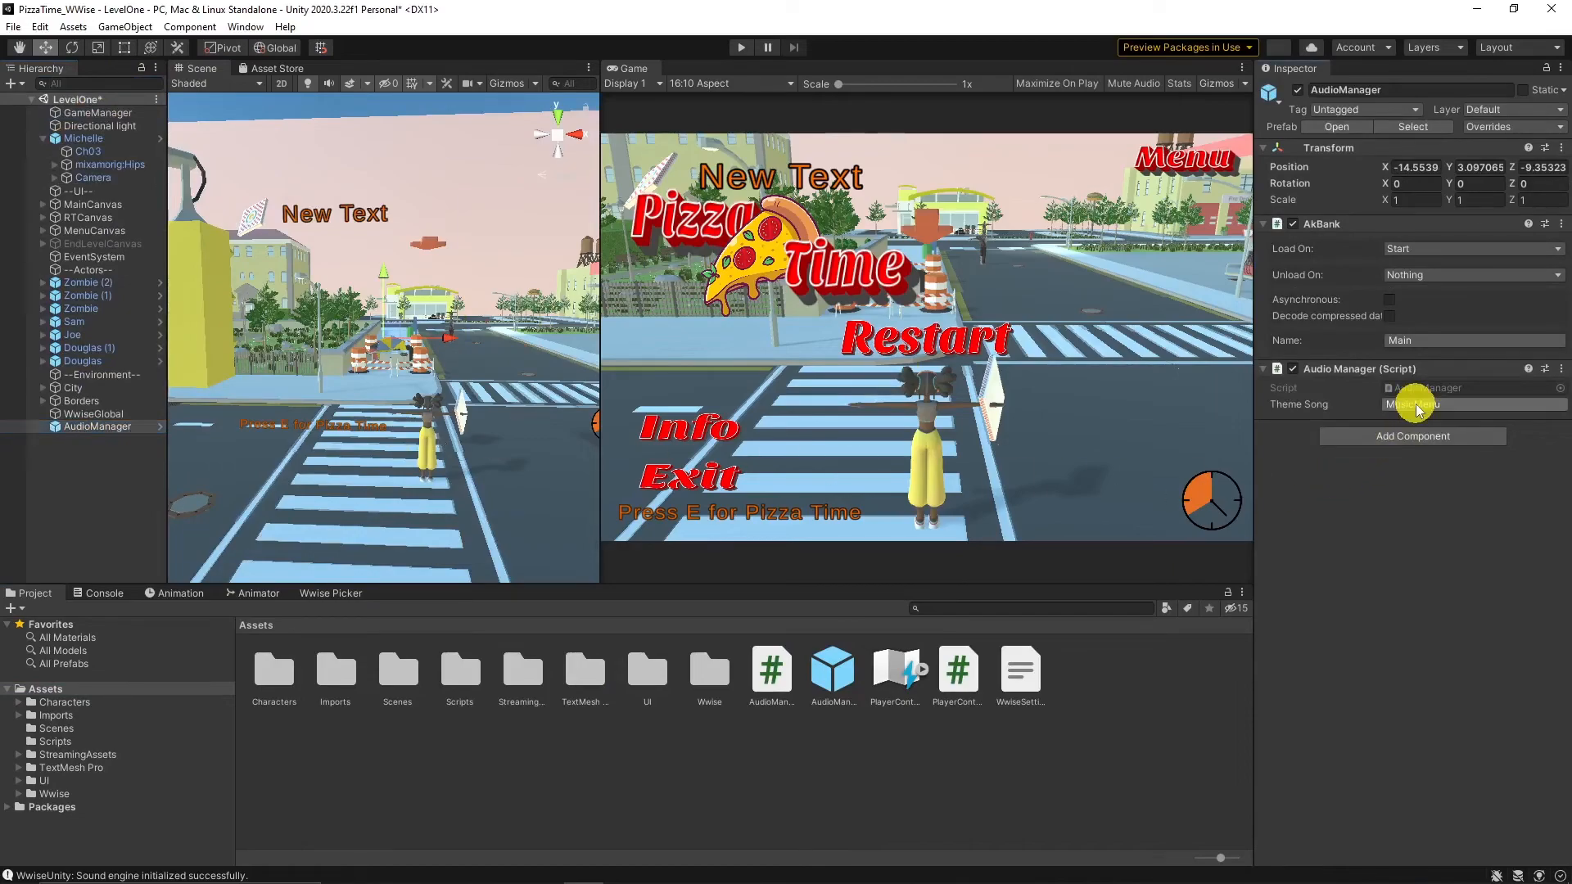
click(1392, 153)
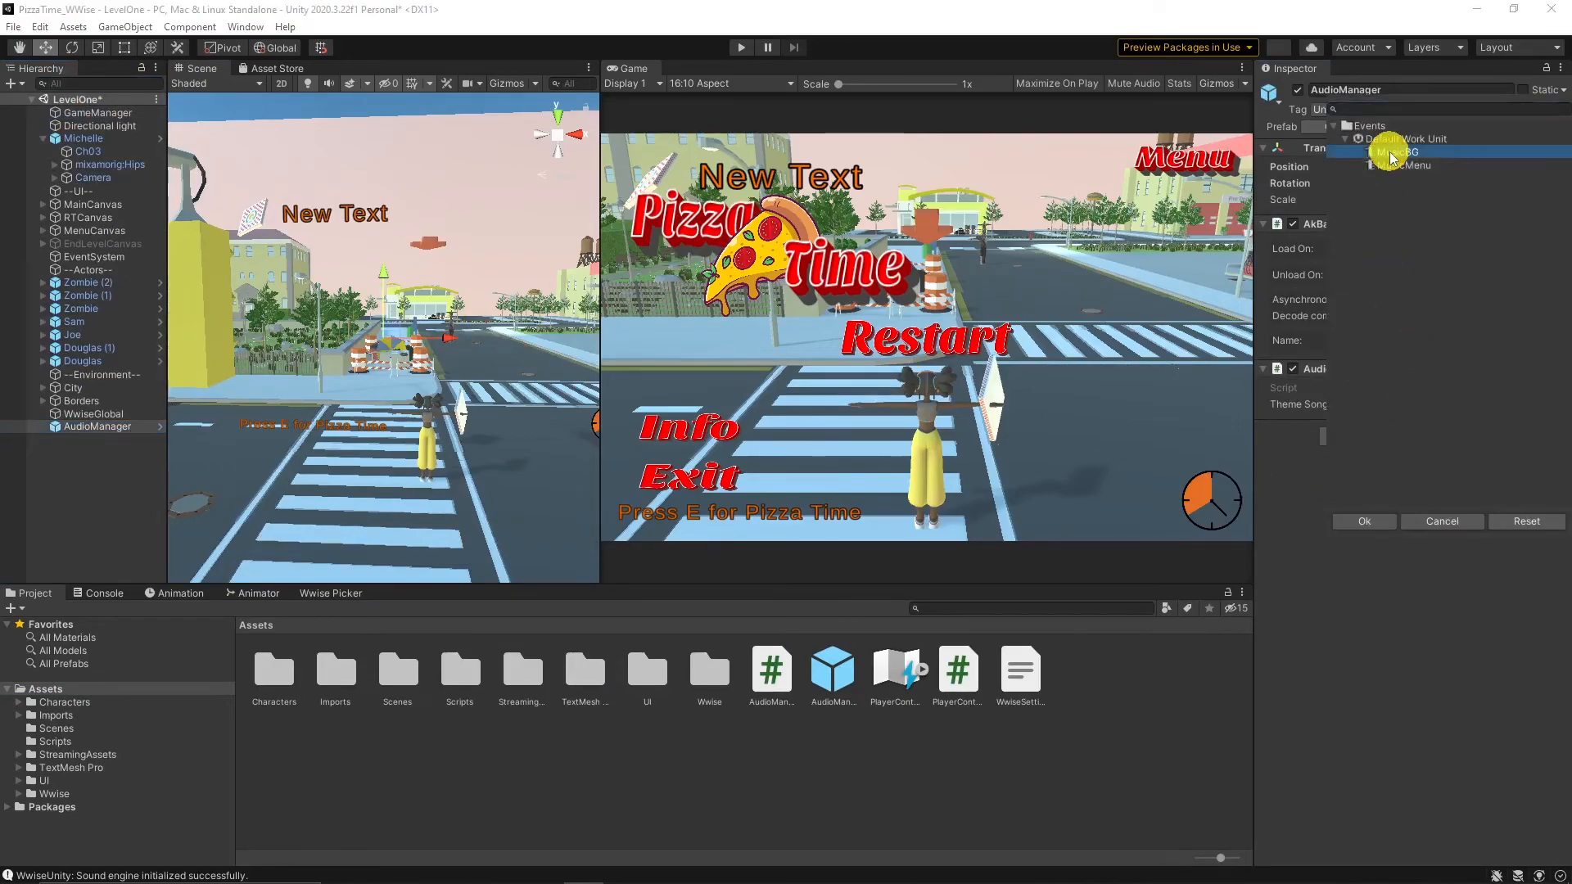
click(1366, 521)
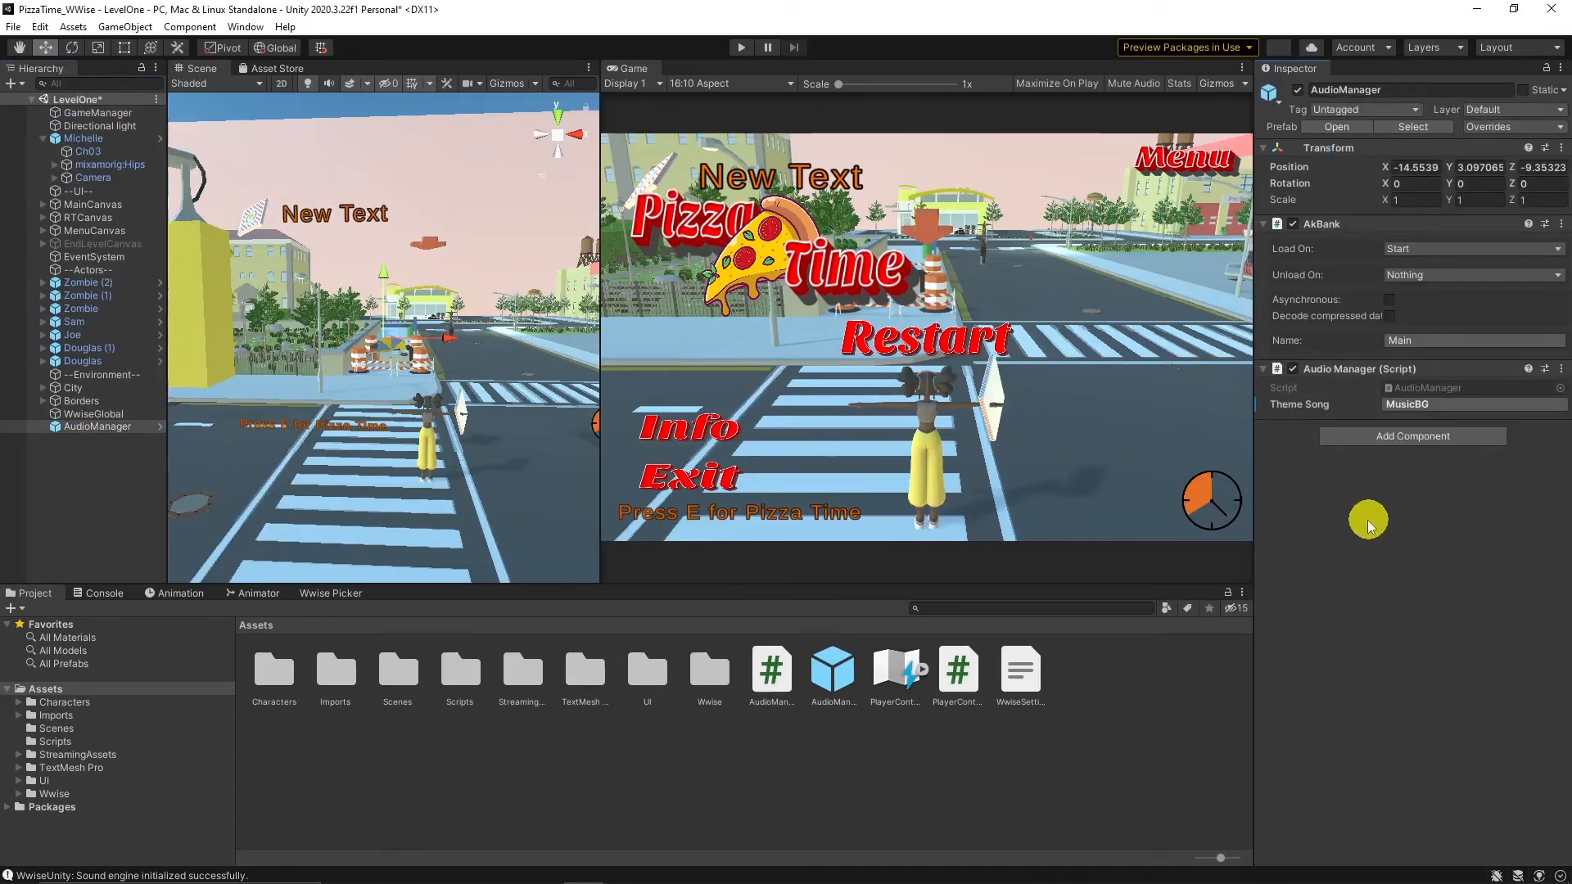
Step: Play-test LevelOne by moving the character along the street toward the marked customer, and show the console log
click(744, 51)
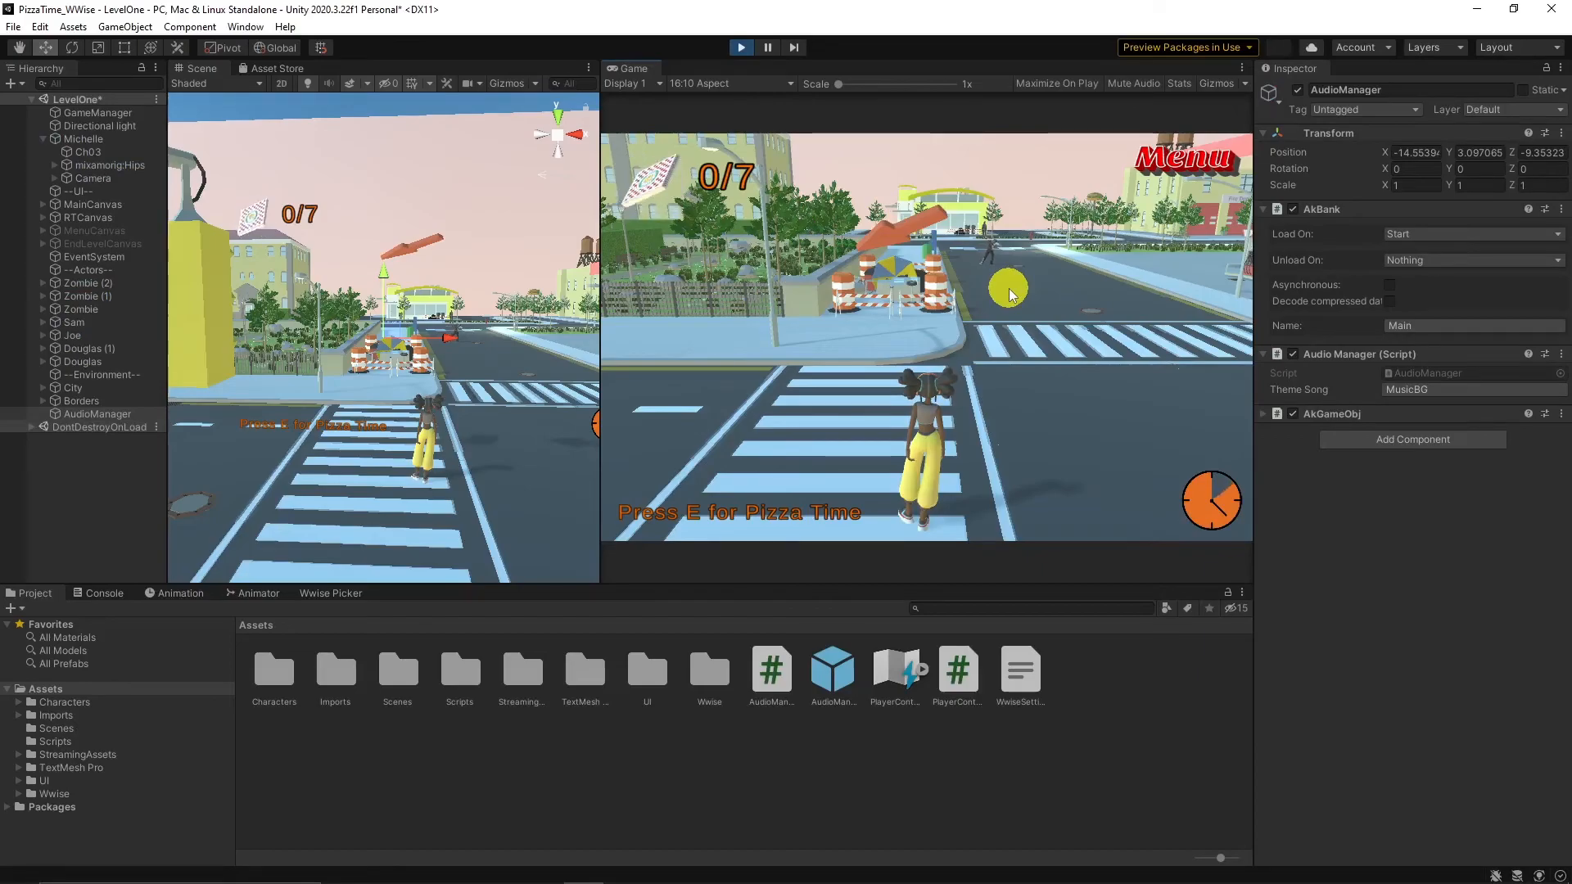
key(a)
key(w)
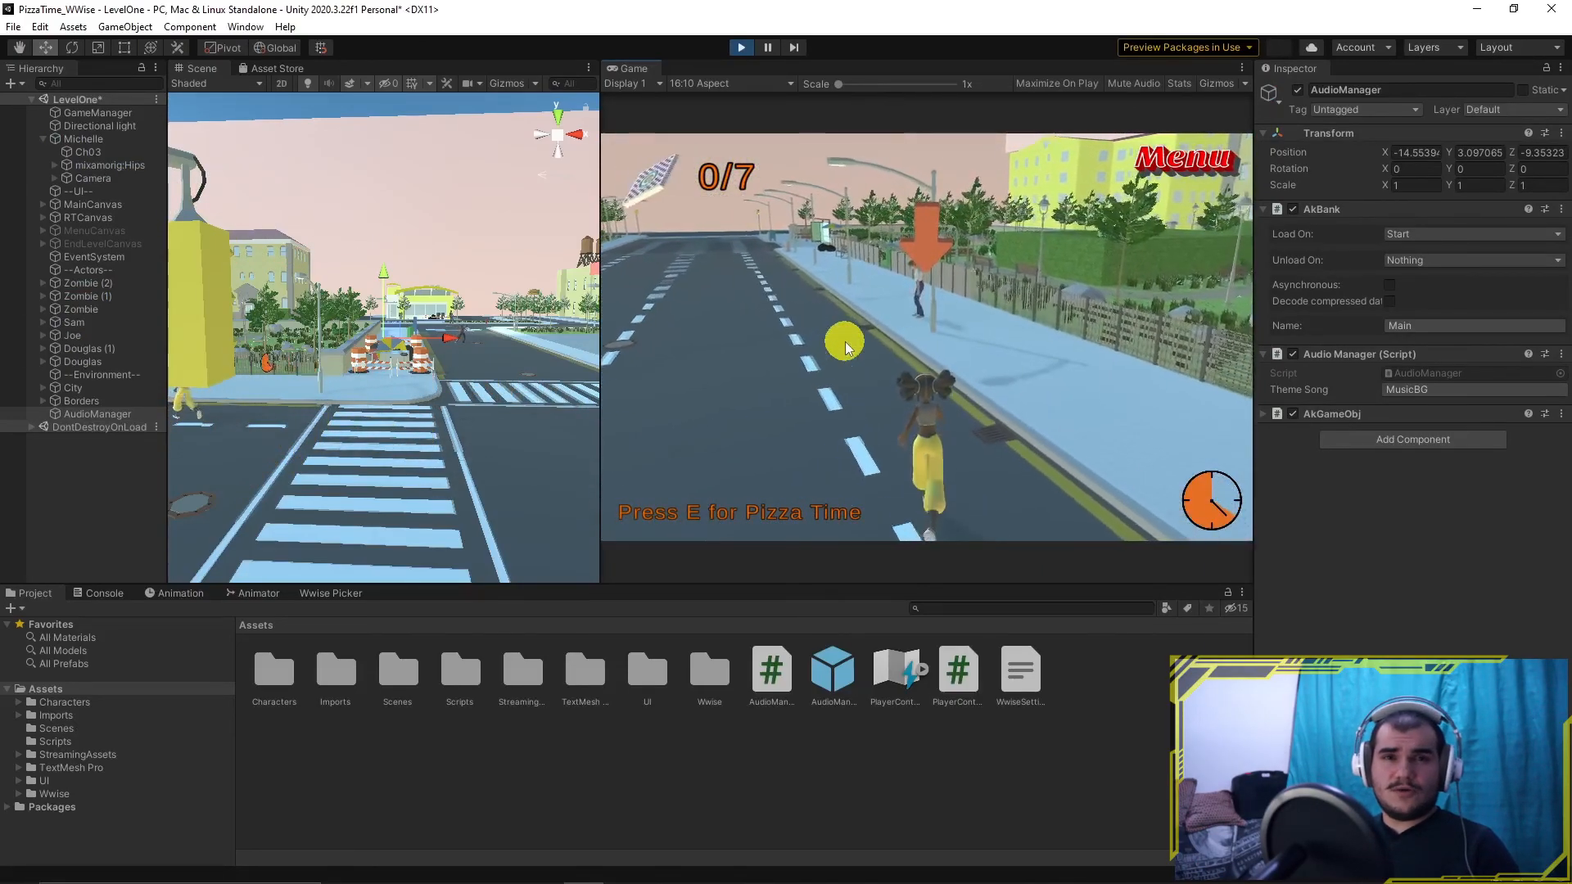
key(a)
key(d)
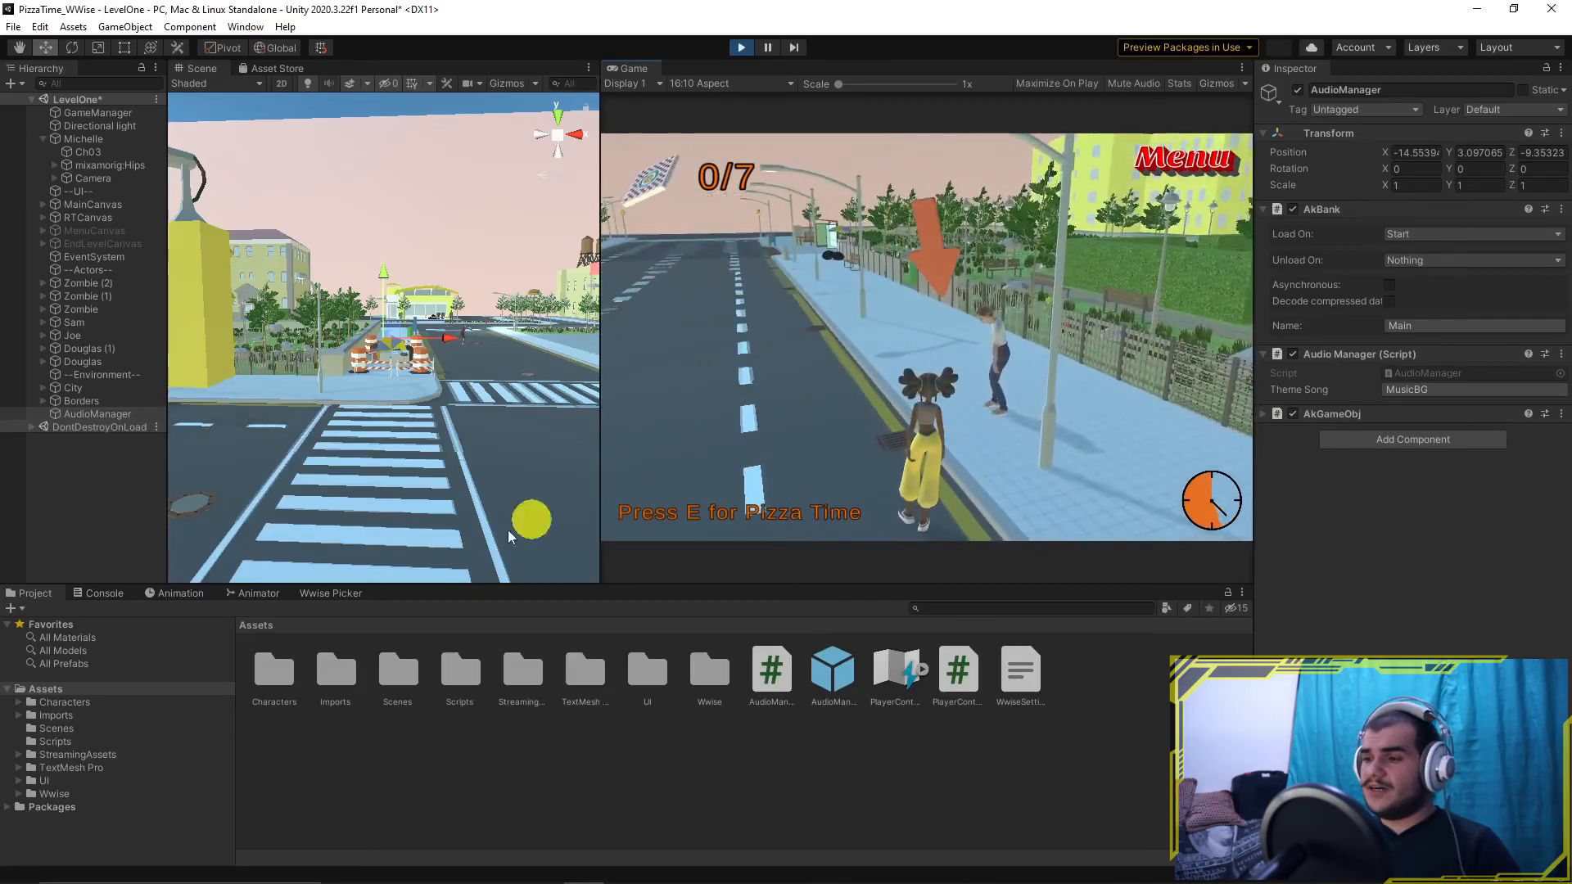
click(109, 589)
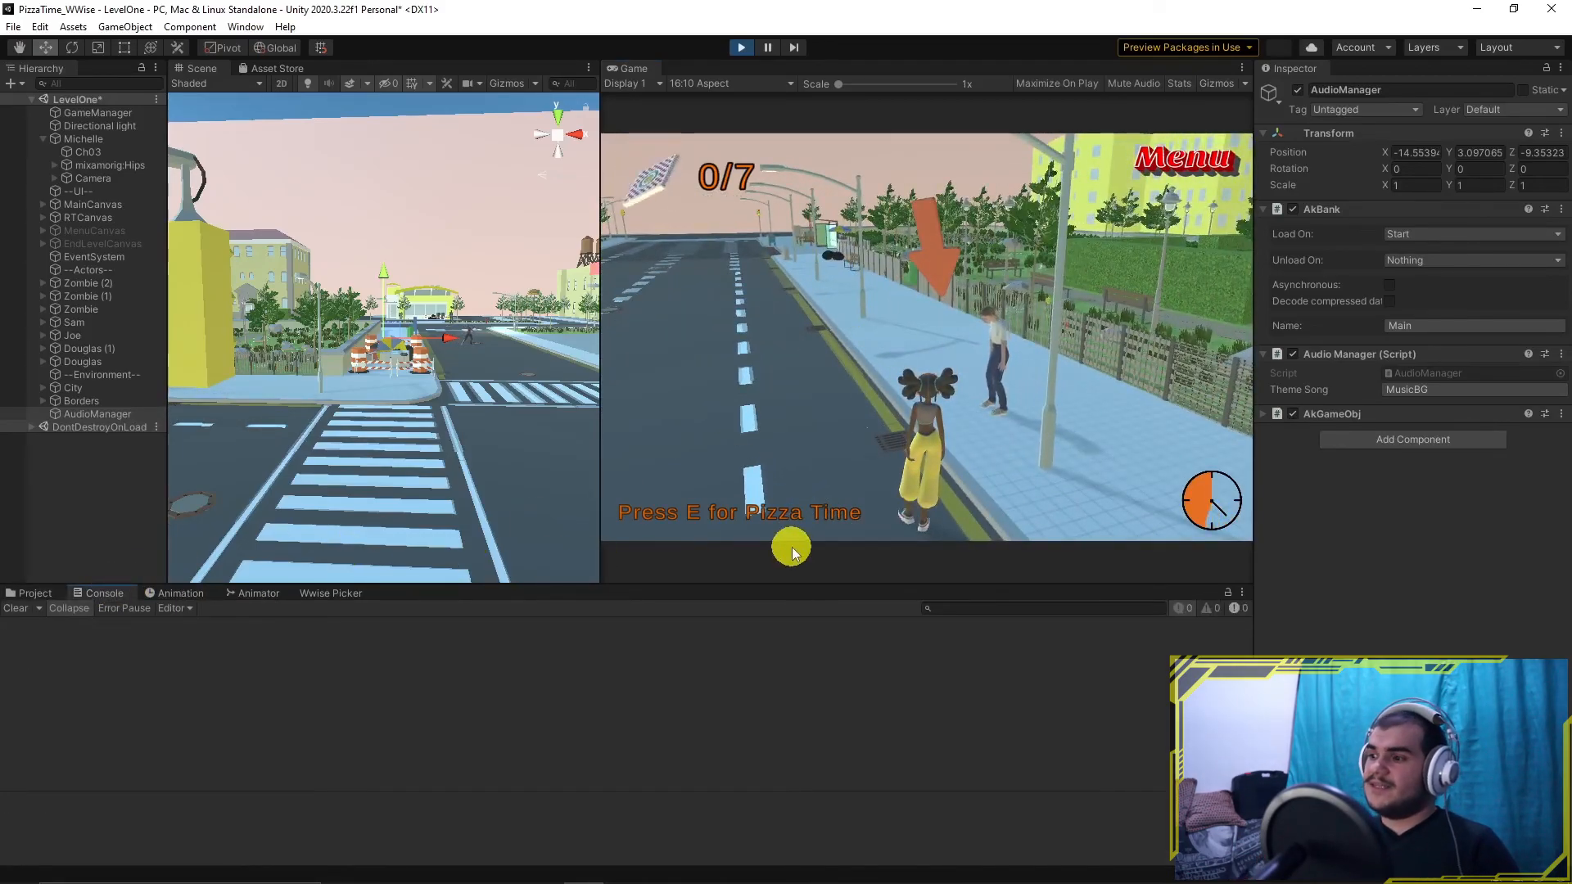
click(837, 442)
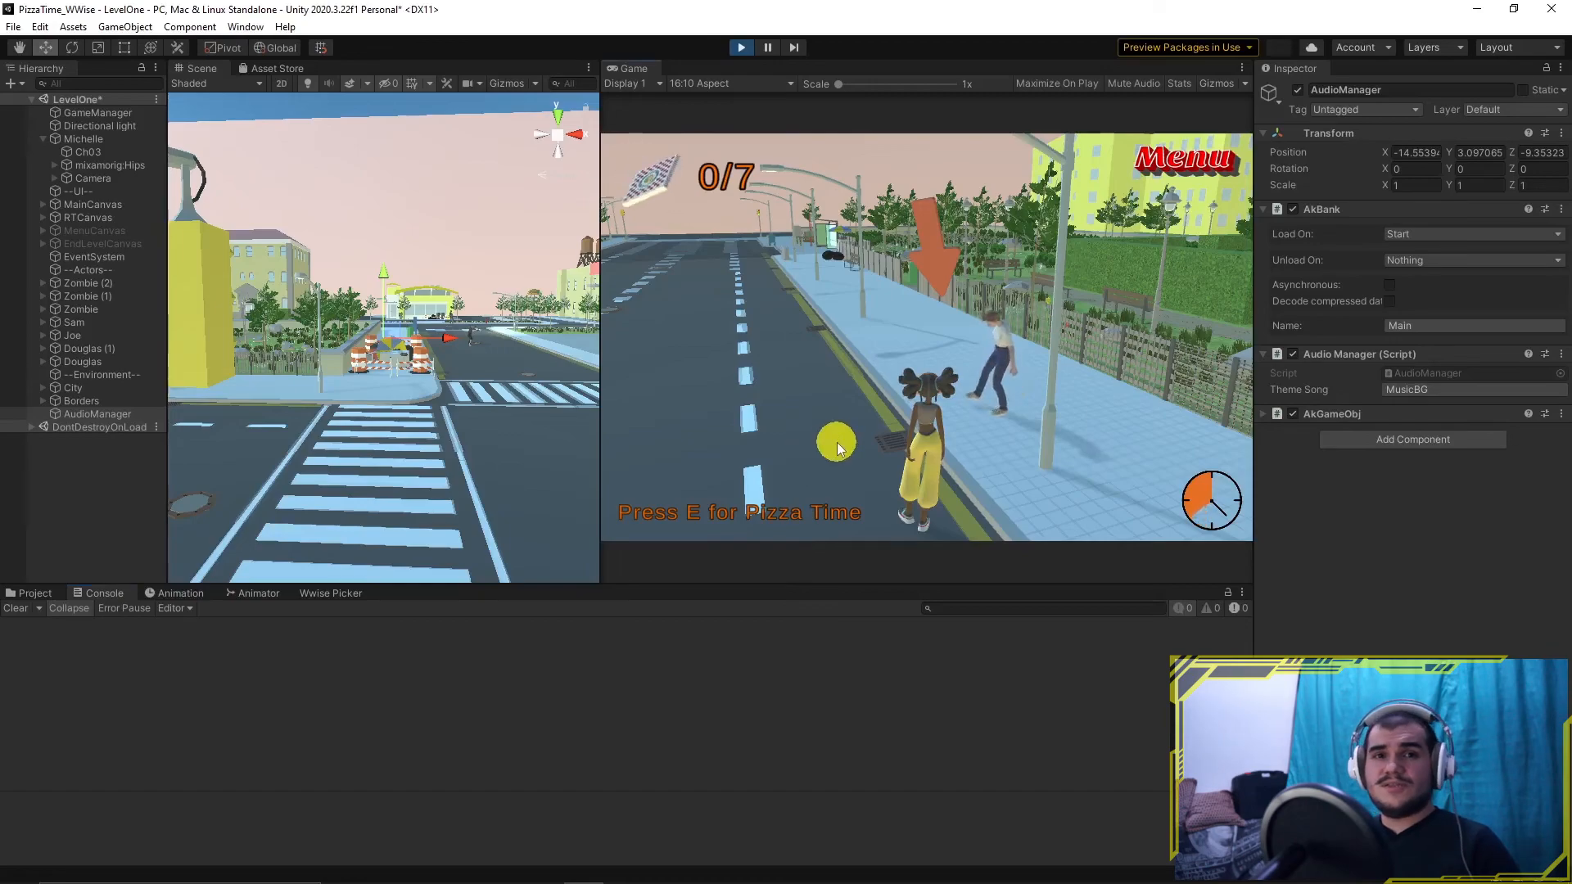
Step: Pause and resume the level music while delivering a pizza and walking on toward the next customer
key(d)
key(p)
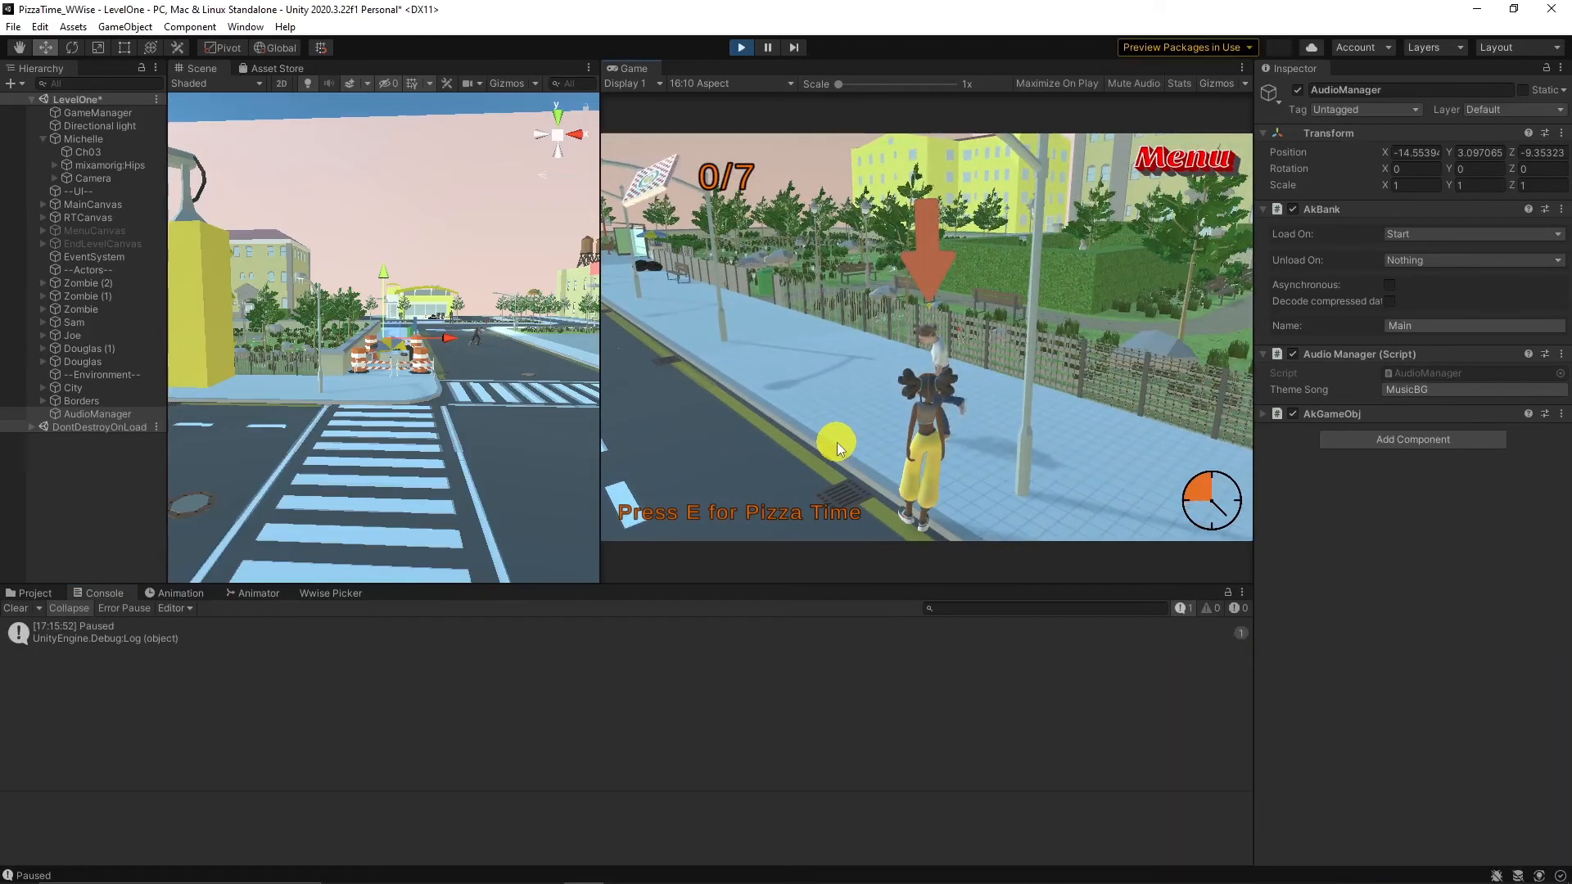
key(p)
key(e)
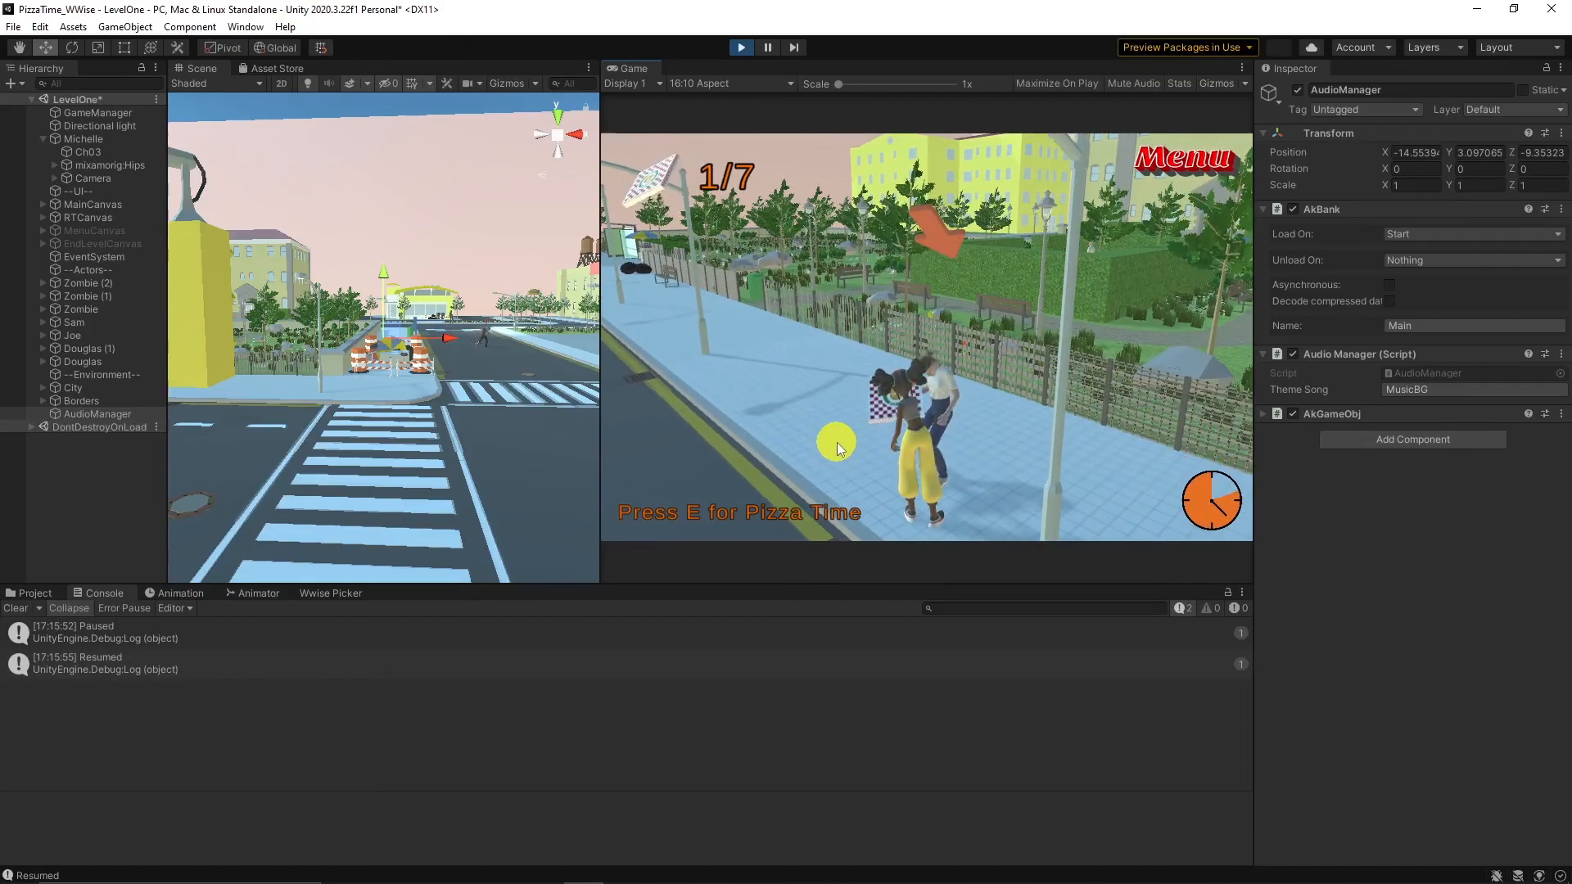
key(a)
key(w)
key(d)
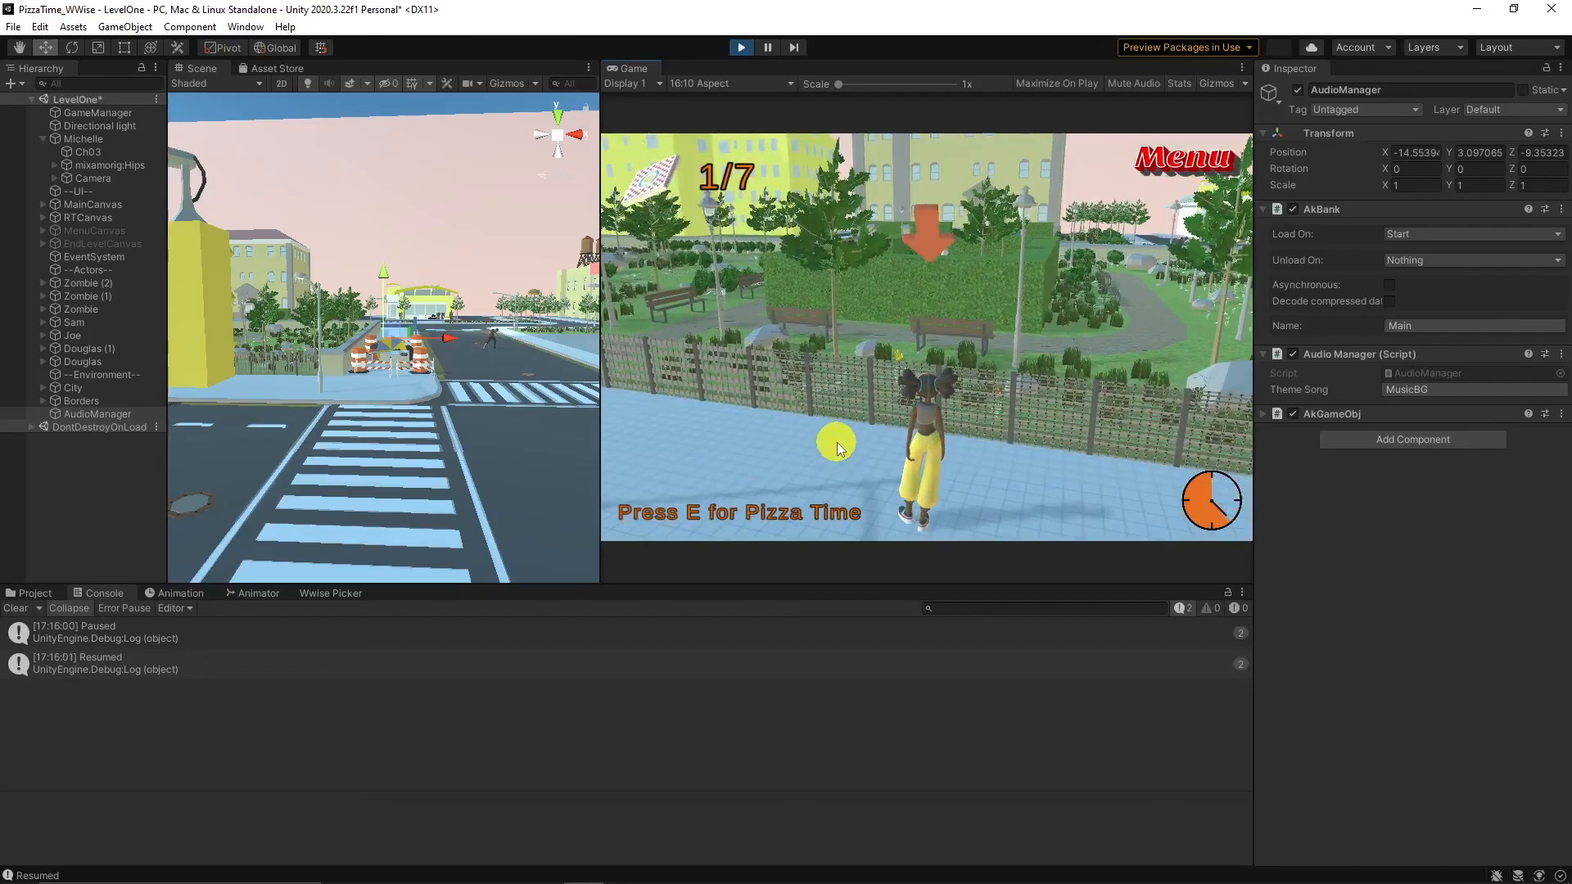
key(w)
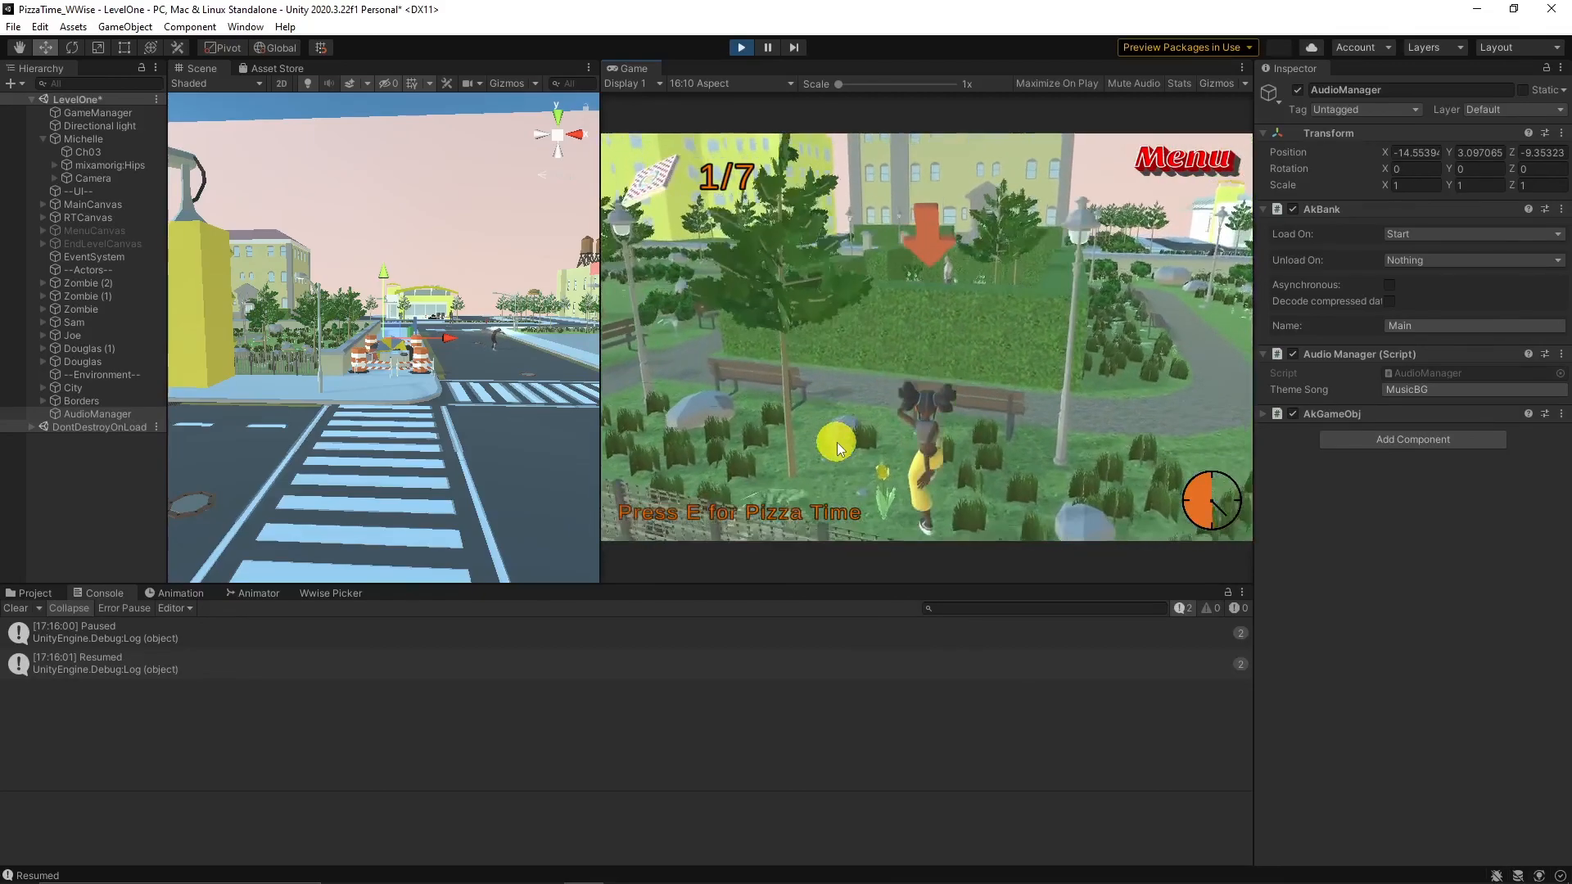